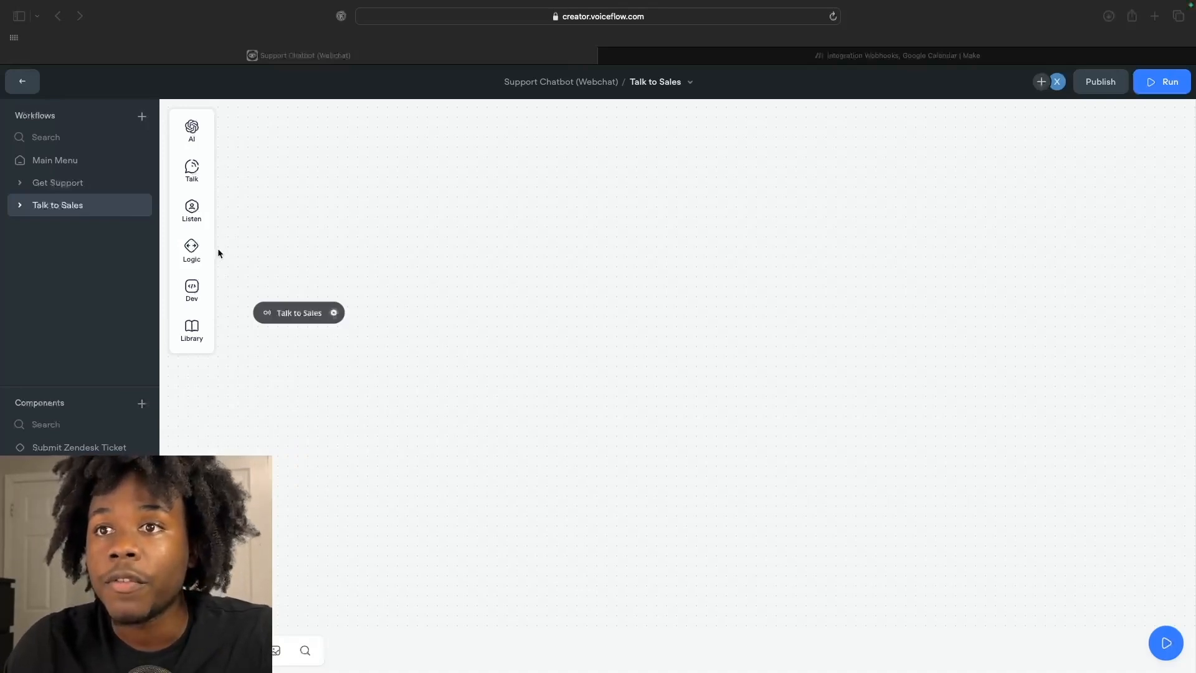
Place an API block on the canvas, connect Talk to Sales to it, and open its settings.
{"action": "left_click", "coordinate": [192, 174]}
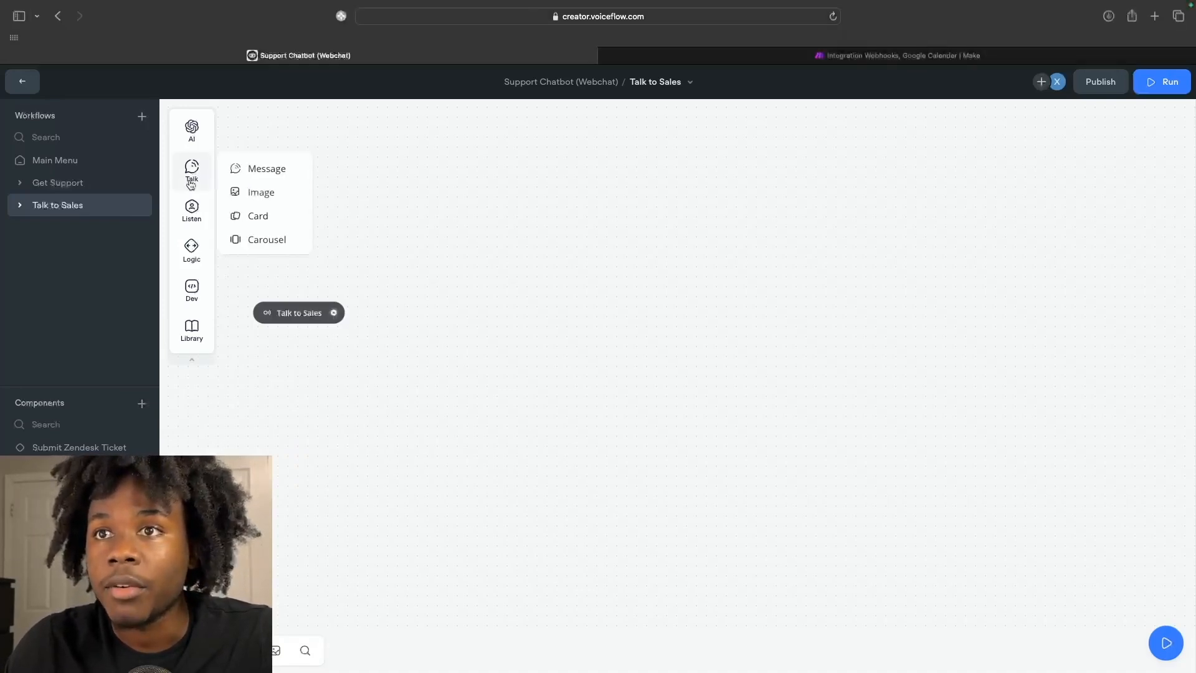
{"action": "mouse_move", "coordinate": [192, 224]}
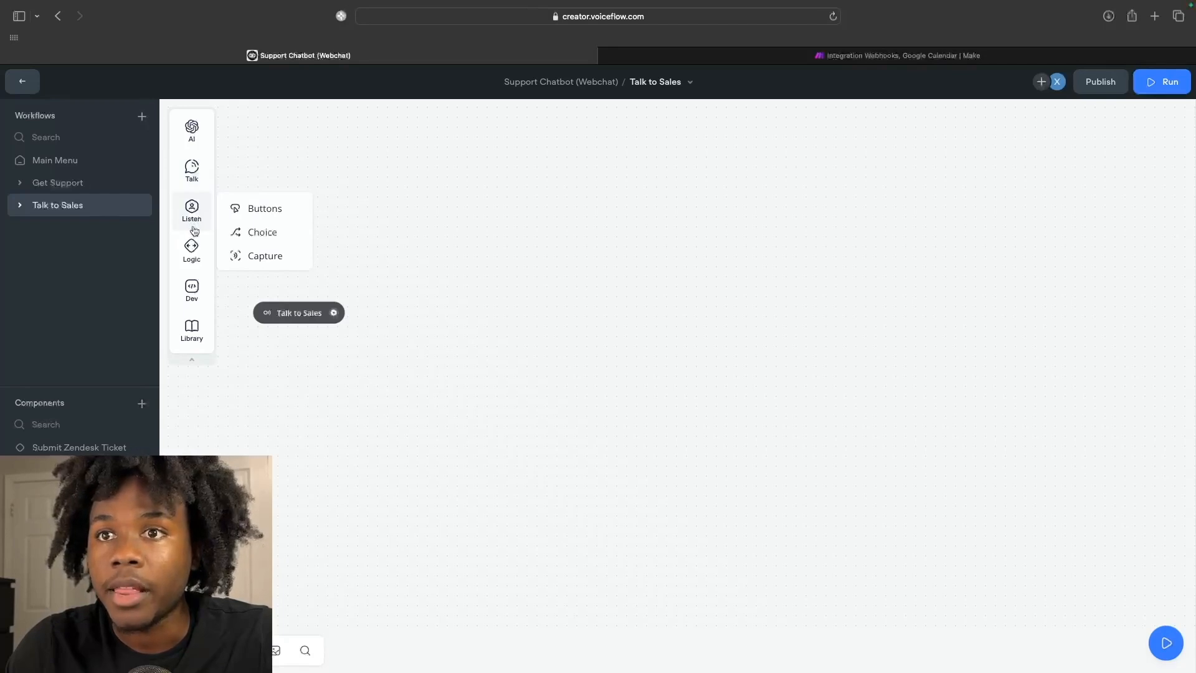
{"action": "mouse_move", "coordinate": [192, 292]}
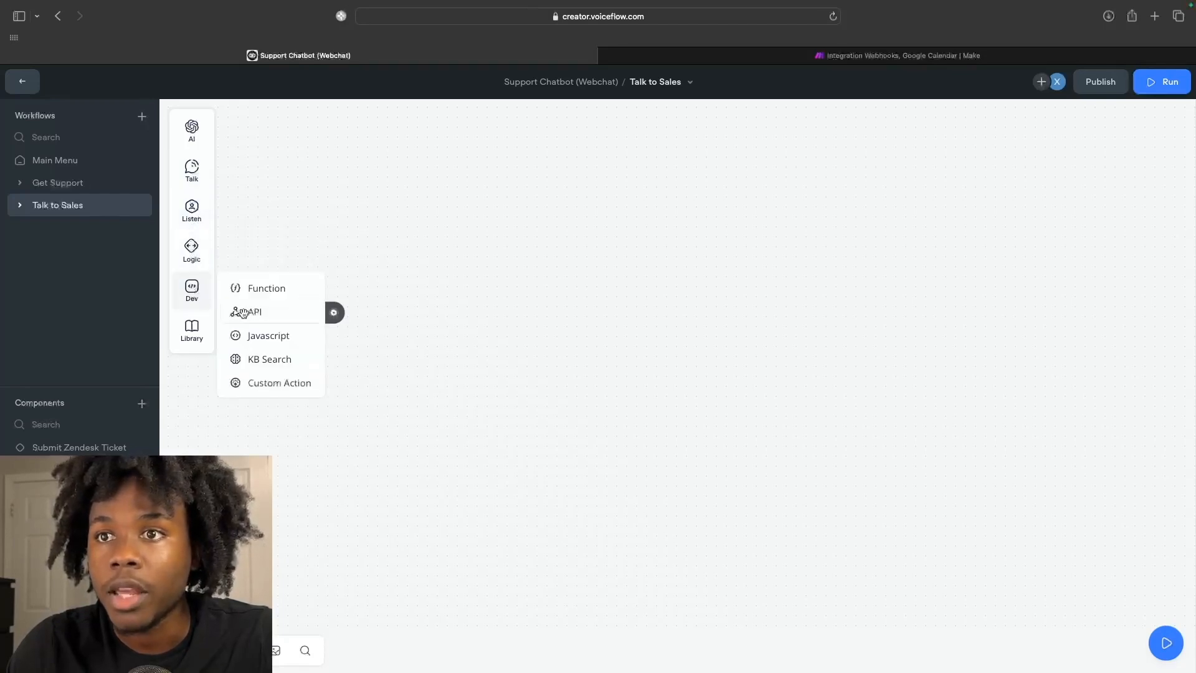
{"action": "left_click_drag", "start_coordinate": [243, 312], "coordinate": [455, 273]}
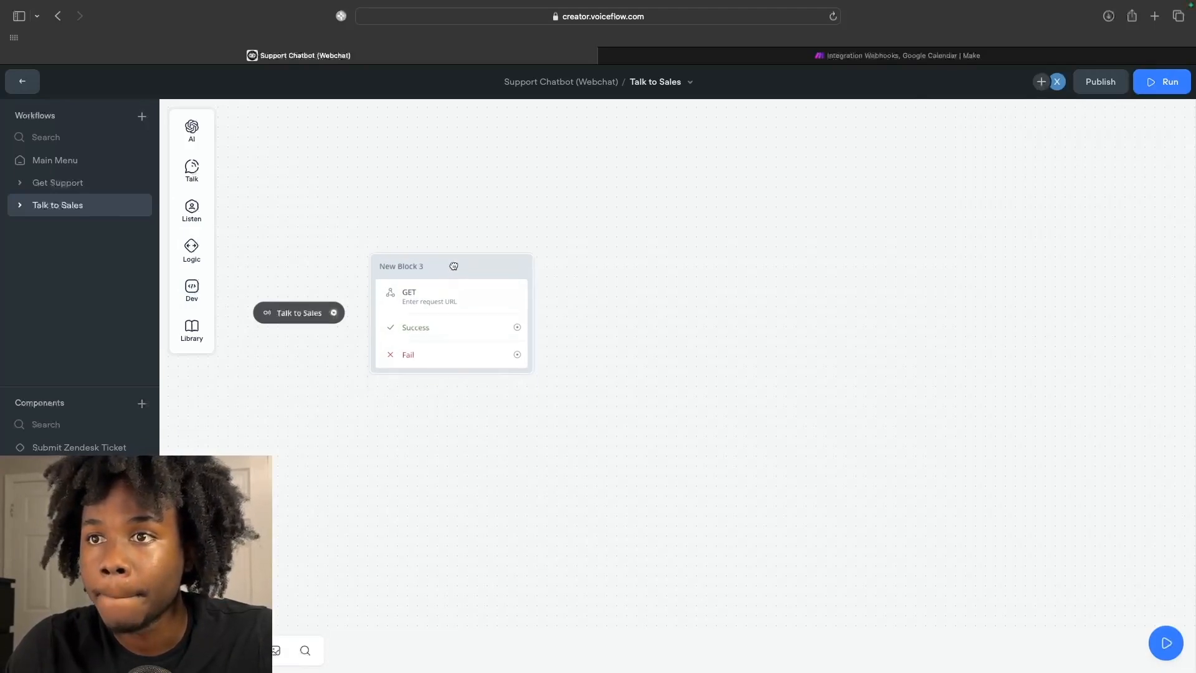
{"action": "left_click_drag", "start_coordinate": [334, 313], "coordinate": [425, 302]}
{"action": "left_click", "coordinate": [466, 298]}
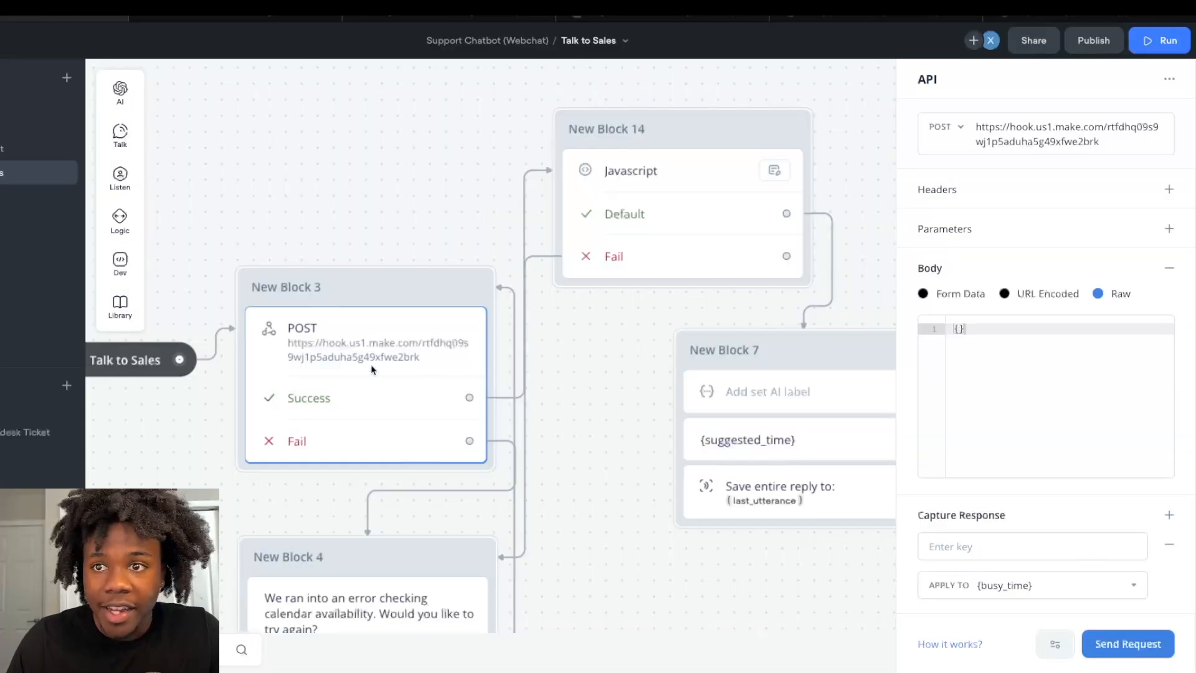
Set New Block 3 to POST to the Make hook URL with raw body {} and capture into {busy_time}.
{"action": "scroll", "coordinate": [374, 365], "scroll_direction": "down", "scroll_amount": 2}
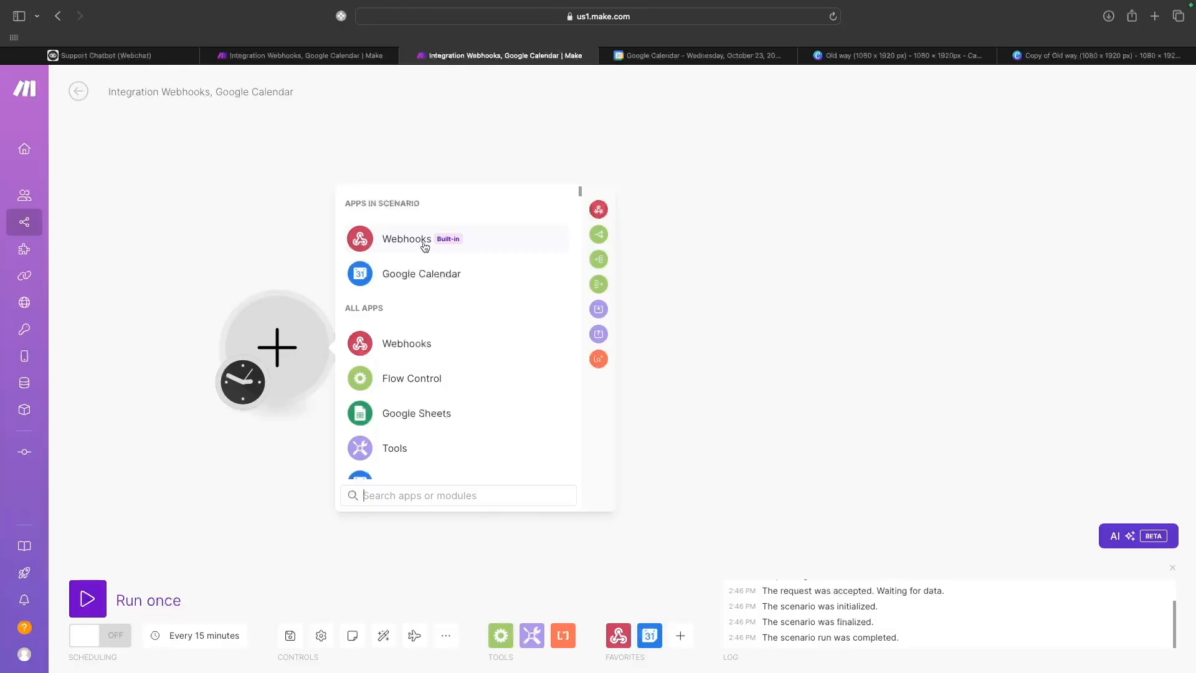
Start the Make scenario with a Custom webhook trigger using the Appointment Booking webhook.
{"action": "left_click", "coordinate": [389, 250]}
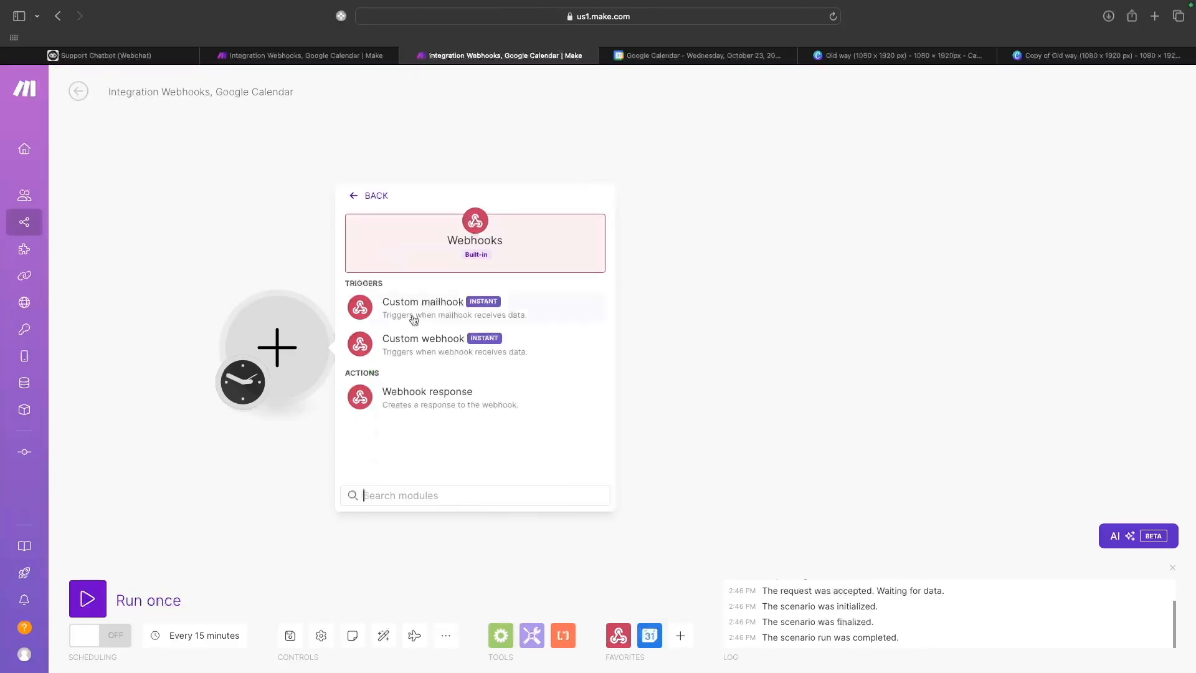
{"action": "left_click", "coordinate": [419, 355]}
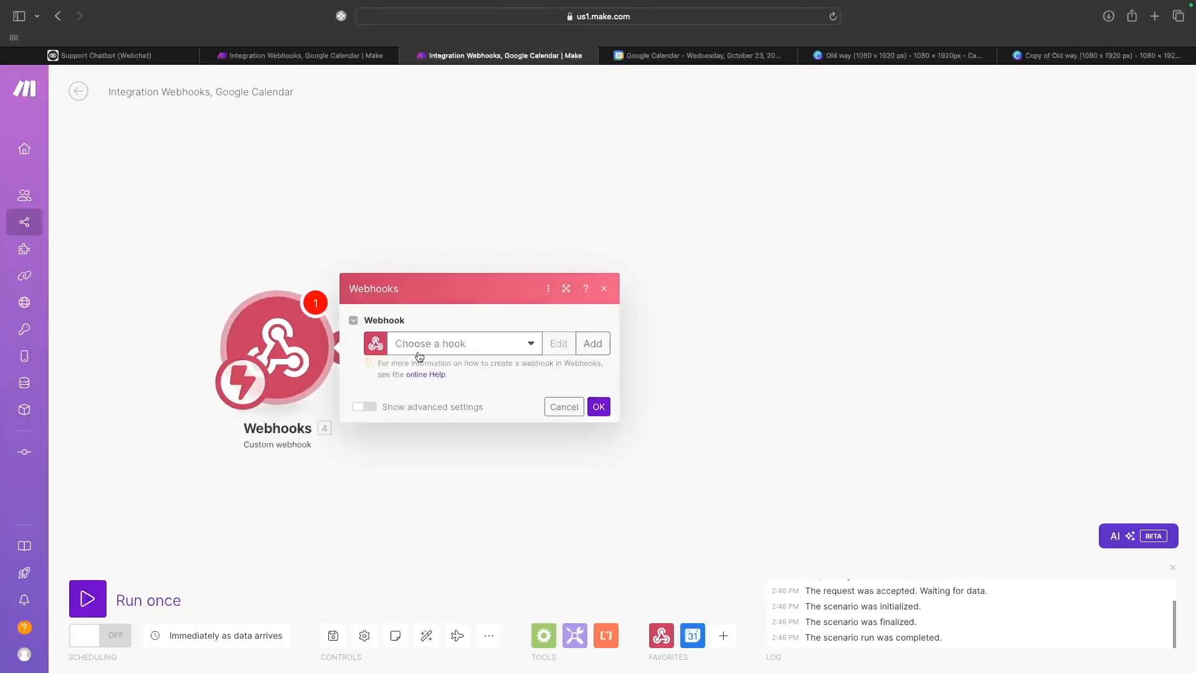
{"action": "left_click", "coordinate": [518, 346]}
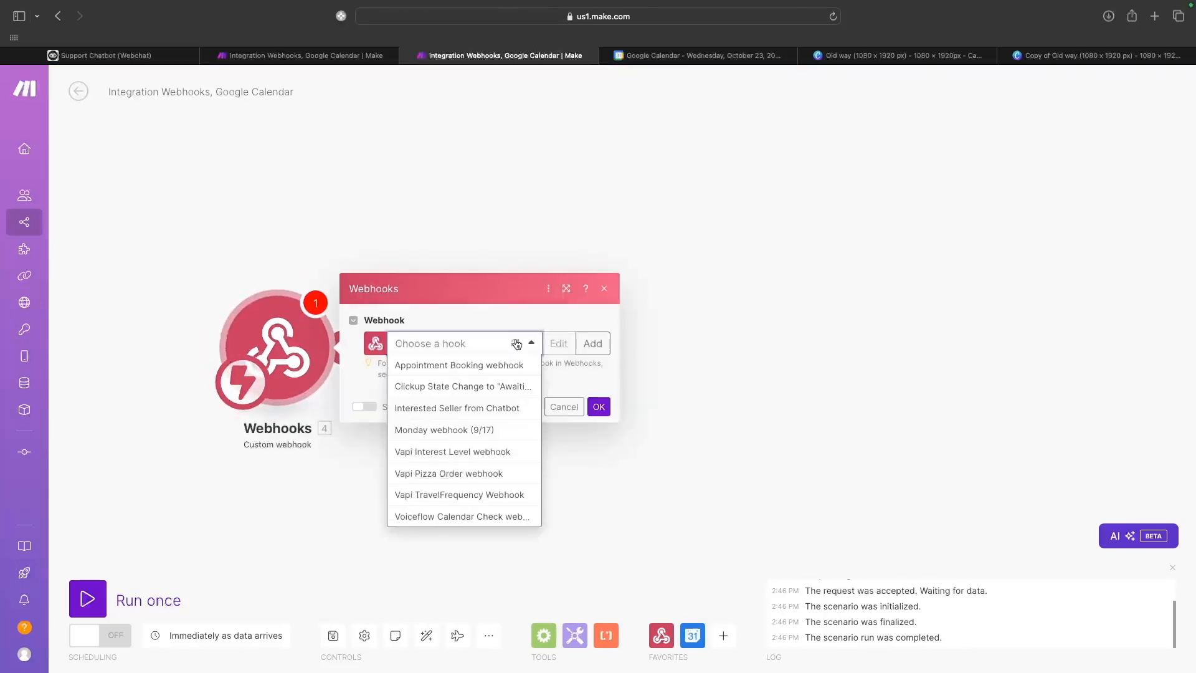
{"action": "left_click", "coordinate": [498, 364]}
{"action": "left_click", "coordinate": [599, 428]}
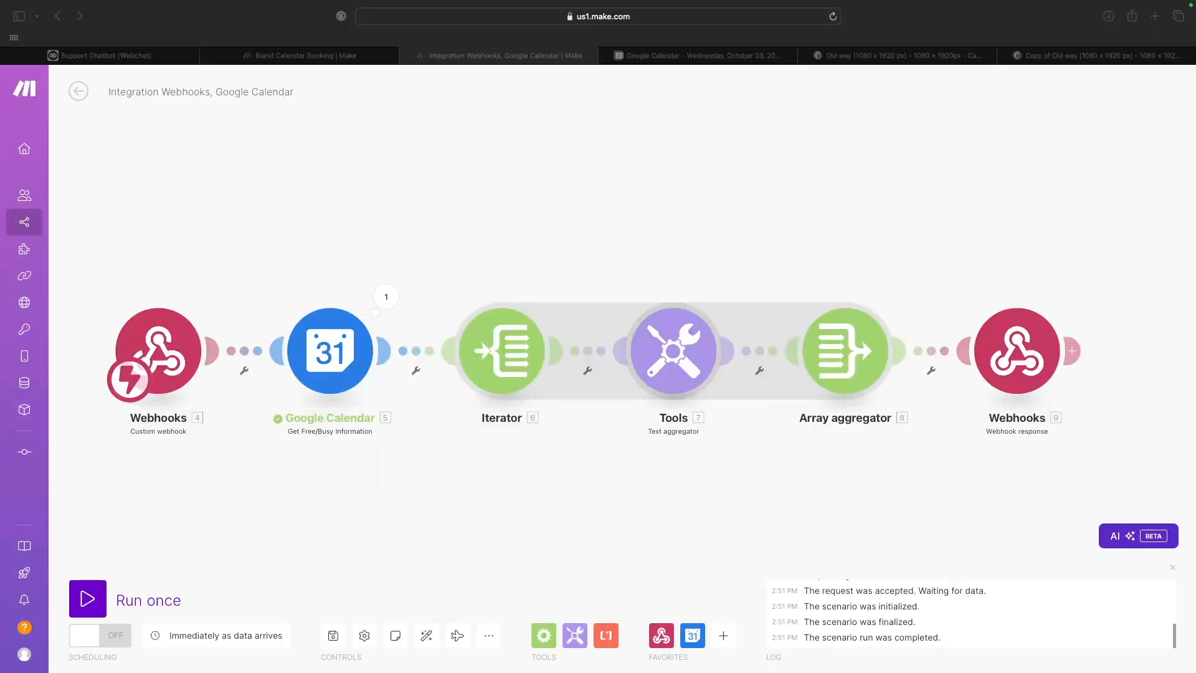
{"action": "left_click", "coordinate": [164, 356]}
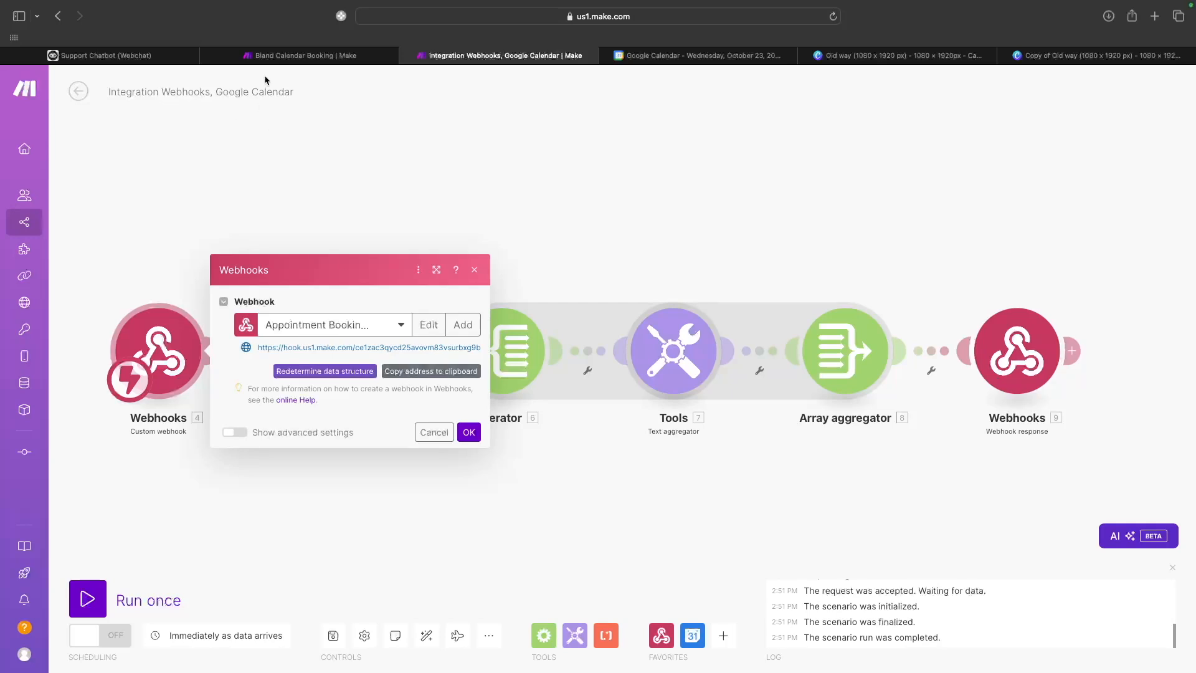
{"action": "left_click", "coordinate": [106, 56]}
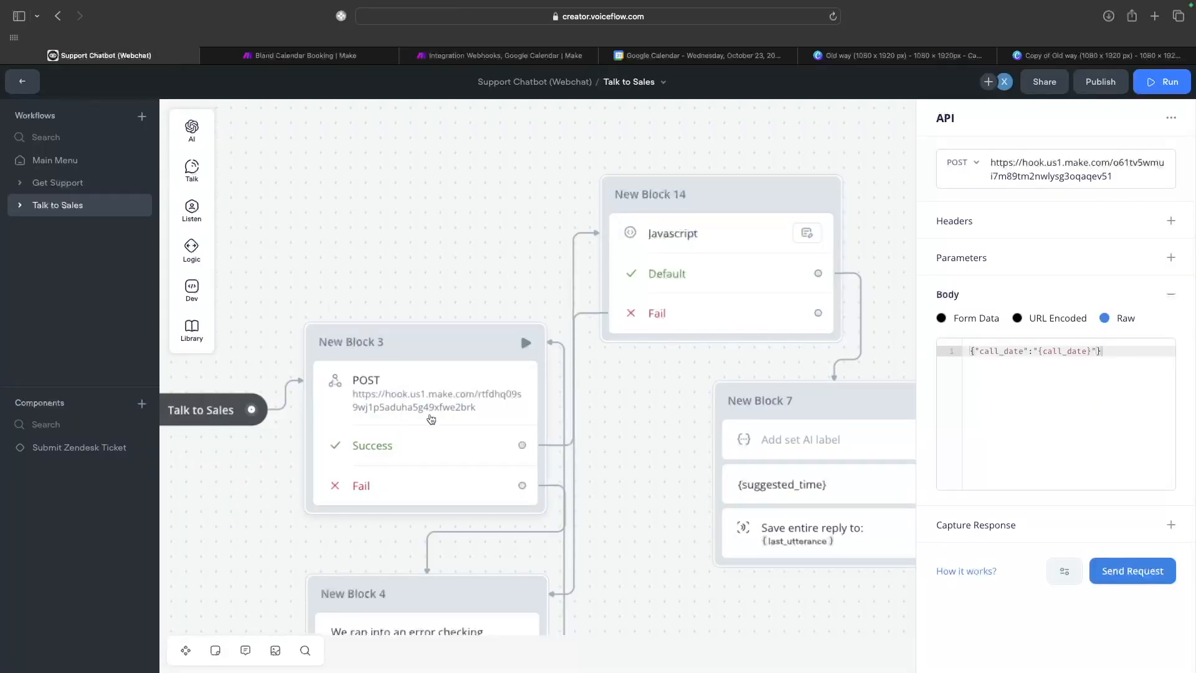
Keep New Block 3's request method as POST with a raw {} body.
{"action": "left_click", "coordinate": [431, 402]}
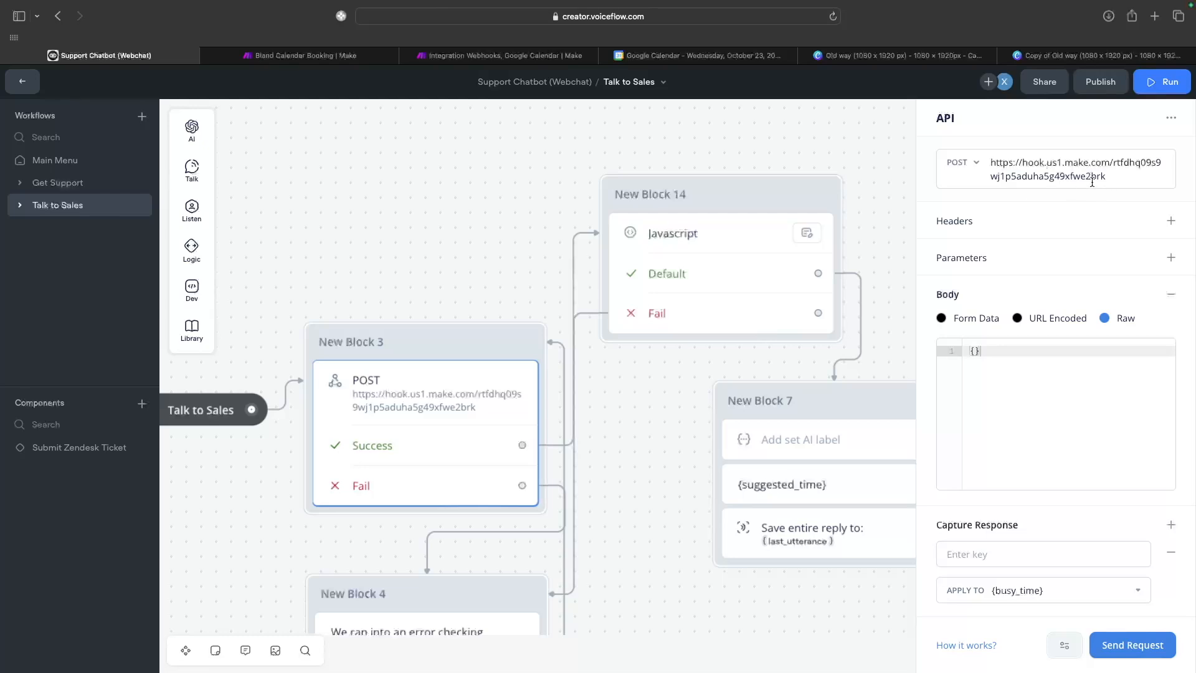
{"action": "left_click", "coordinate": [975, 166]}
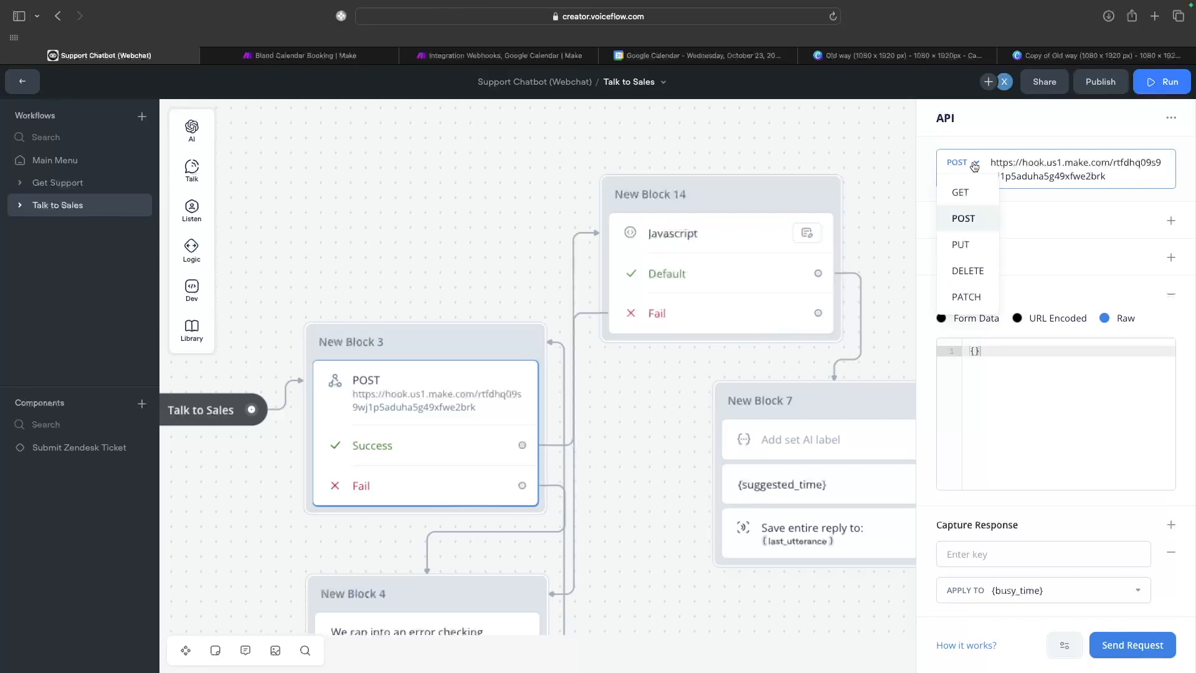
{"action": "left_click", "coordinate": [978, 221]}
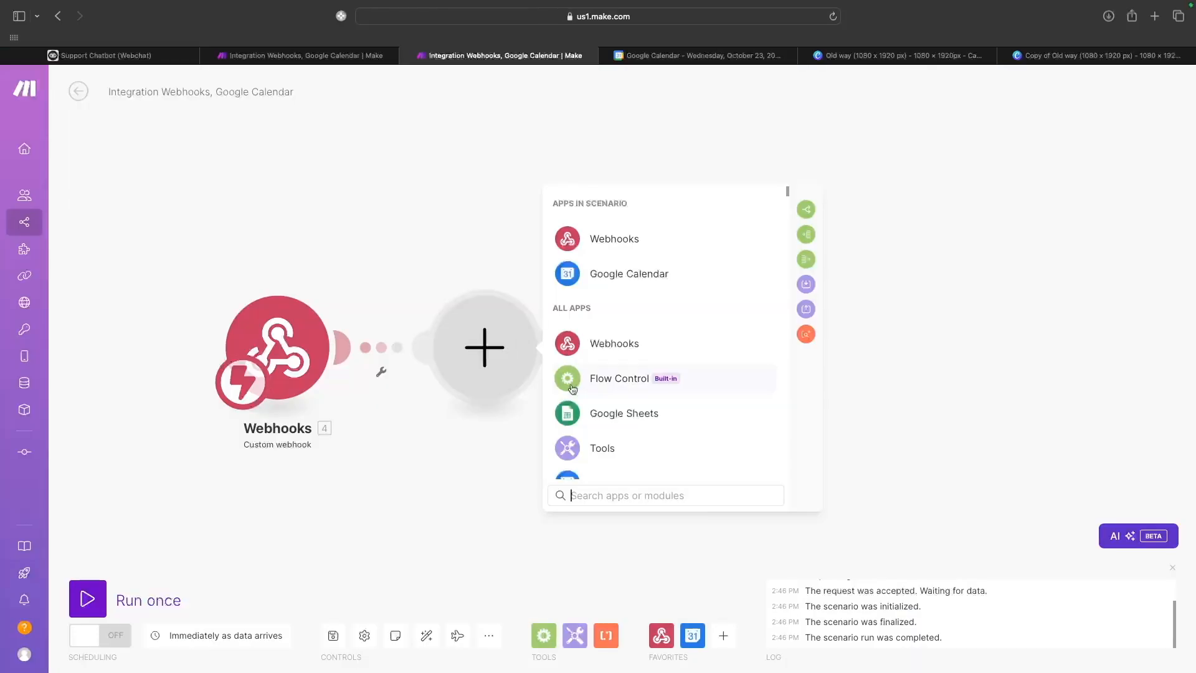
{"action": "scroll", "coordinate": [585, 398], "scroll_direction": "down", "scroll_amount": 2}
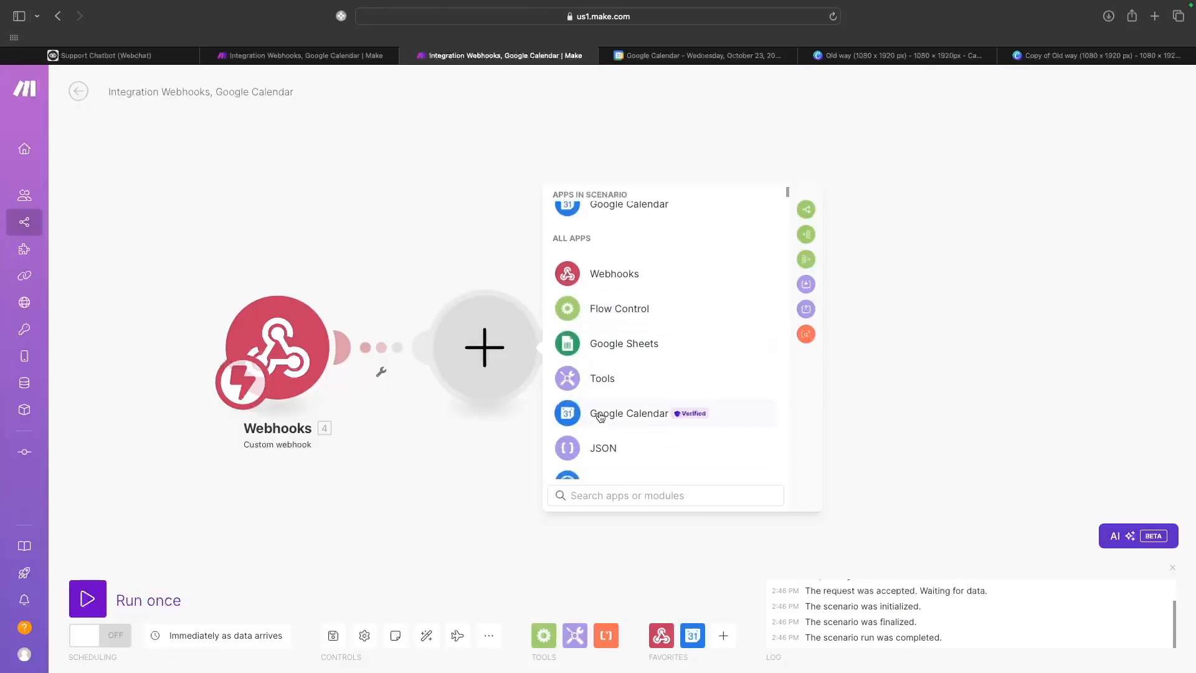
Add Google Calendar's Get Free/Busy Information module after the webhook trigger.
{"action": "left_click", "coordinate": [596, 415]}
{"action": "scroll", "coordinate": [598, 423], "scroll_direction": "down", "scroll_amount": 10}
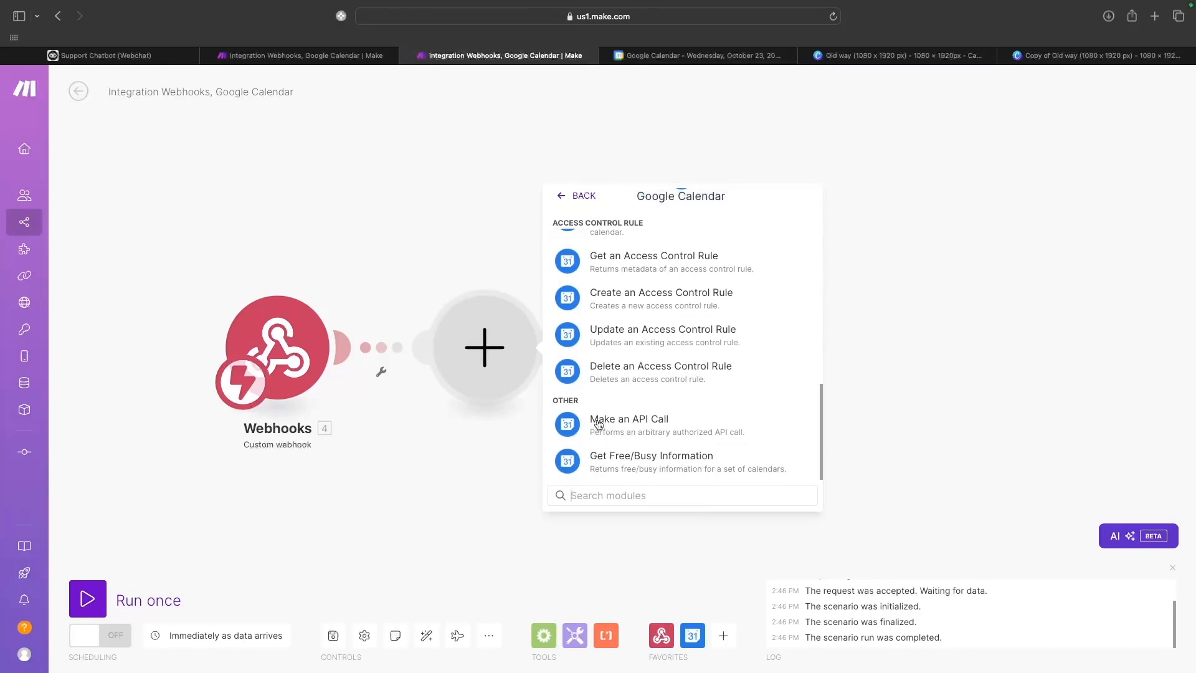
{"action": "left_click", "coordinate": [597, 460]}
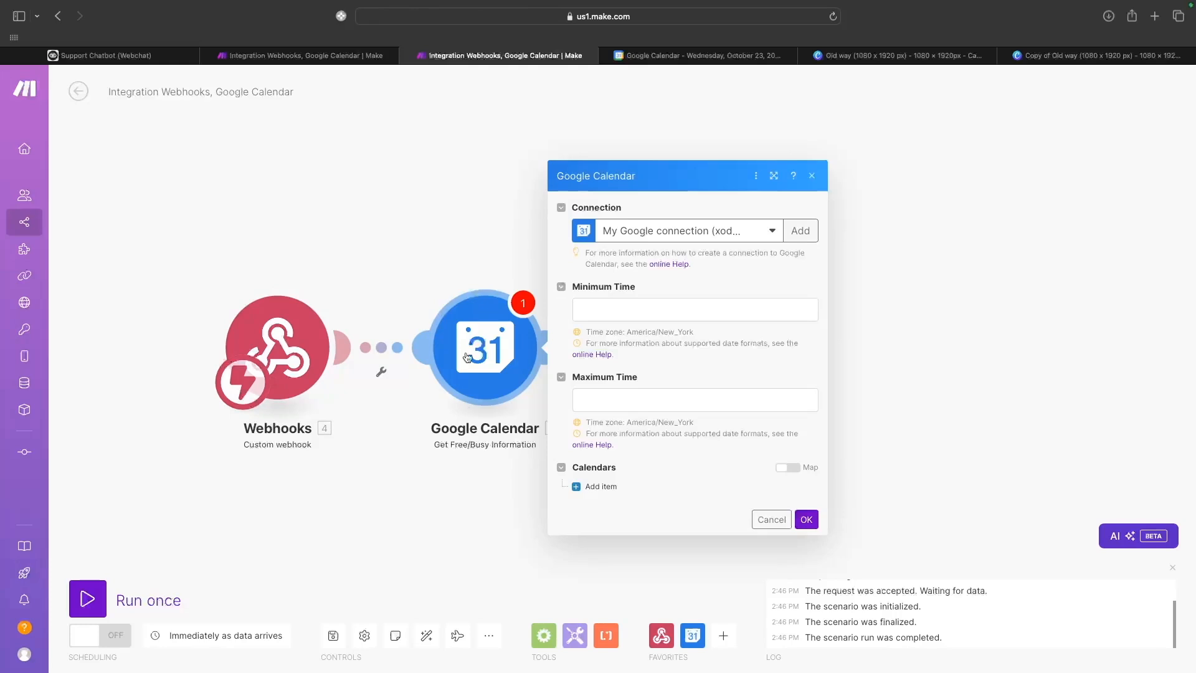
Set the free/busy module's minimum time to now.
{"action": "left_click", "coordinate": [627, 313]}
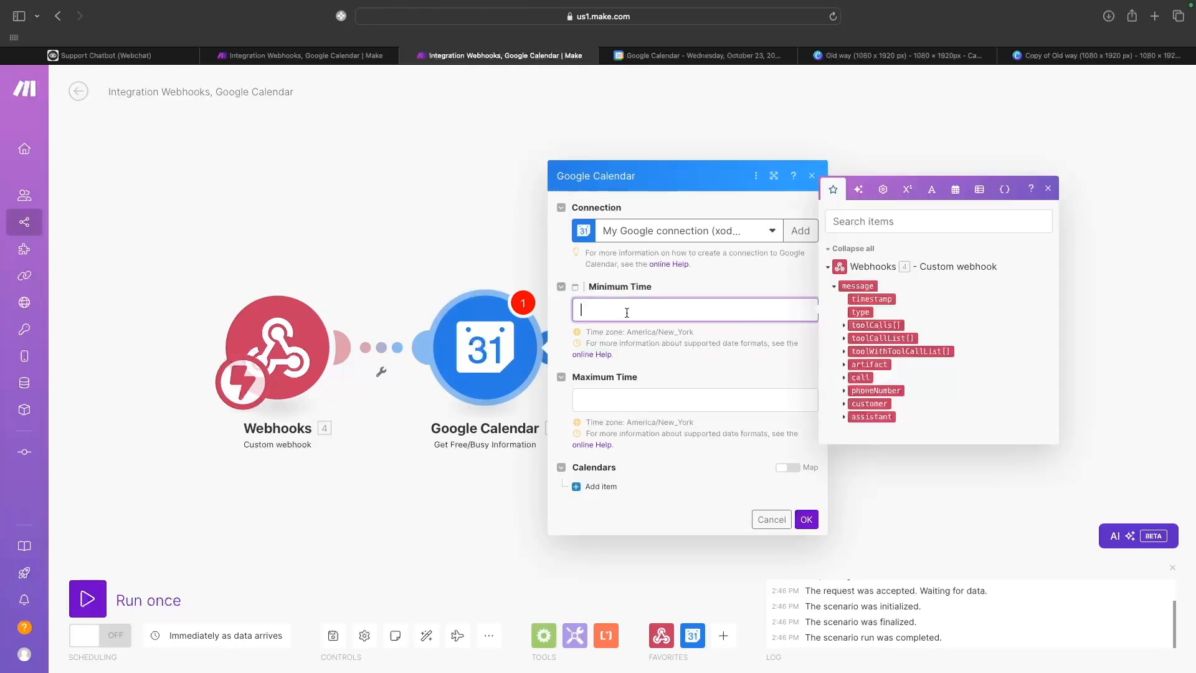
{"action": "left_click", "coordinate": [882, 191]}
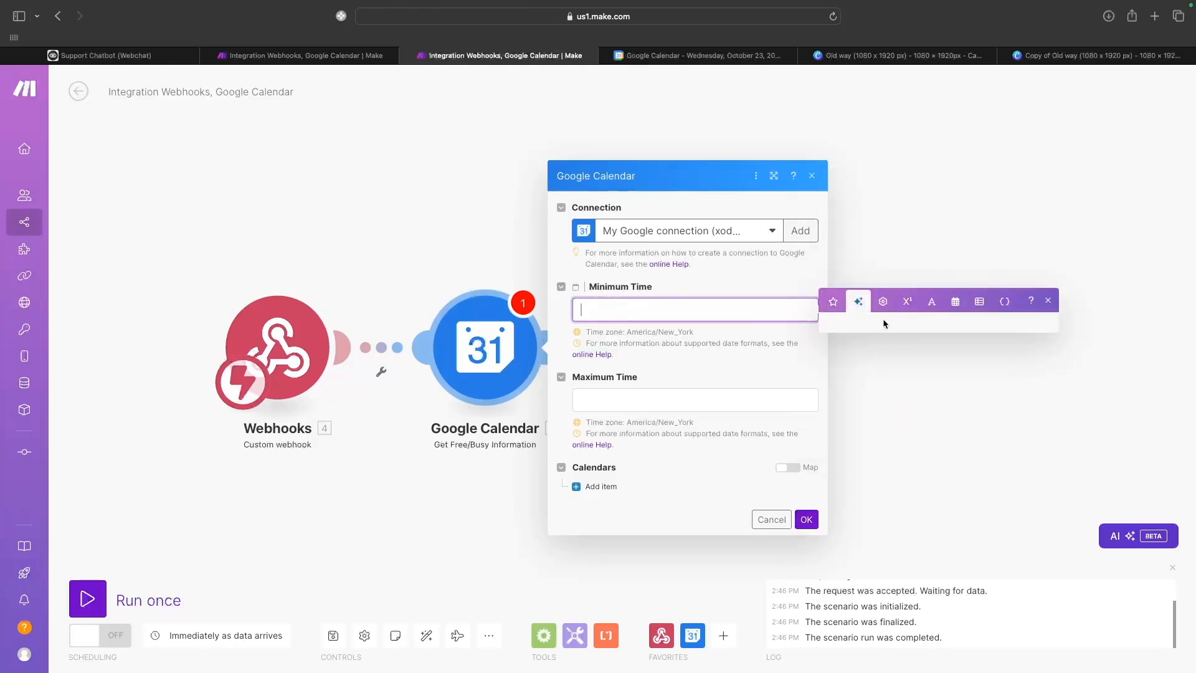
{"action": "left_click", "coordinate": [954, 233]}
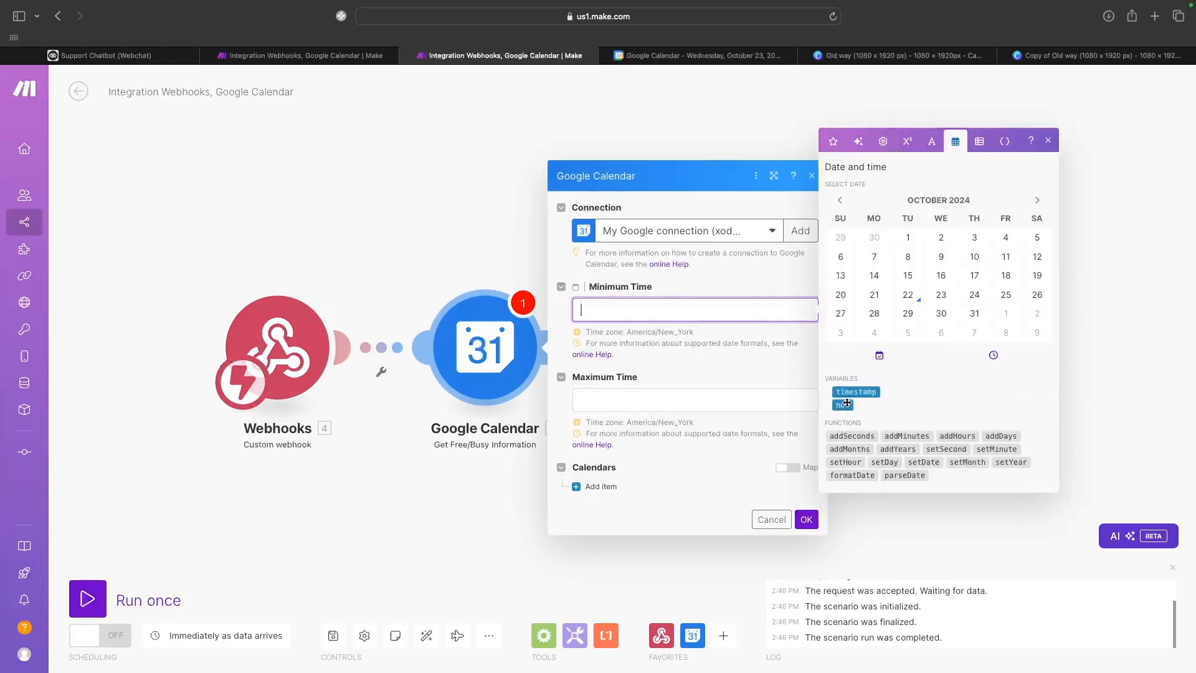
{"action": "left_click_drag", "start_coordinate": [847, 403], "coordinate": [627, 309]}
Set the maximum time to addDays(now; 21).
{"action": "left_click", "coordinate": [734, 404]}
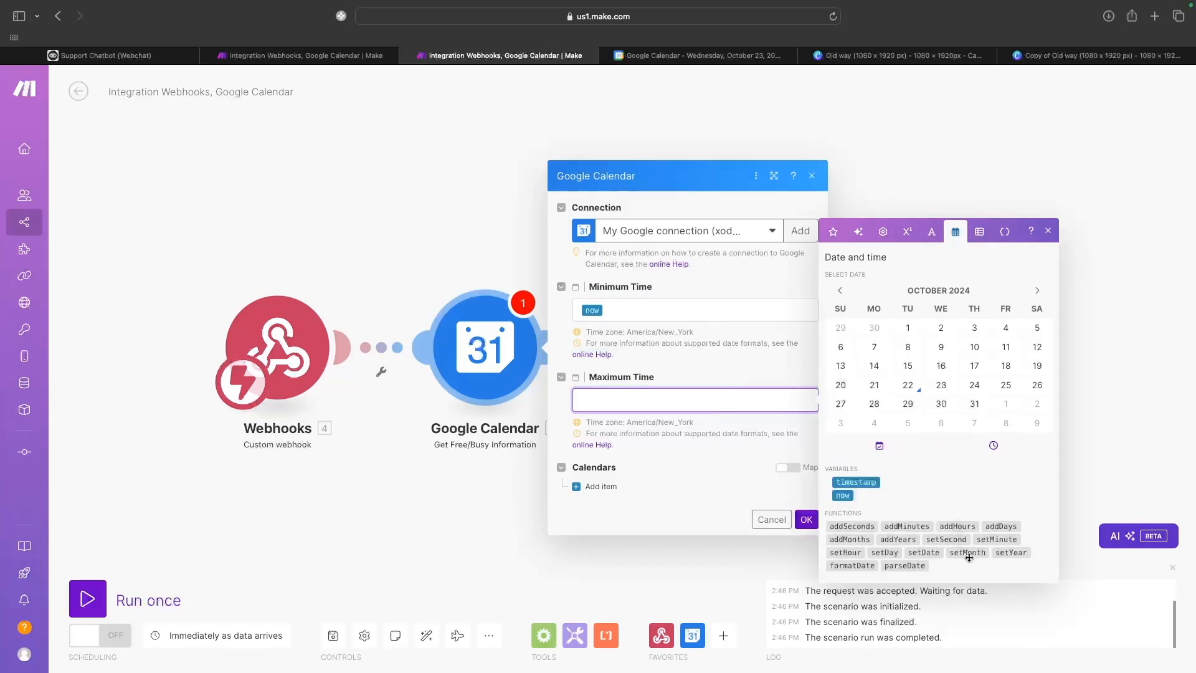
{"action": "left_click_drag", "start_coordinate": [1000, 526], "coordinate": [623, 423]}
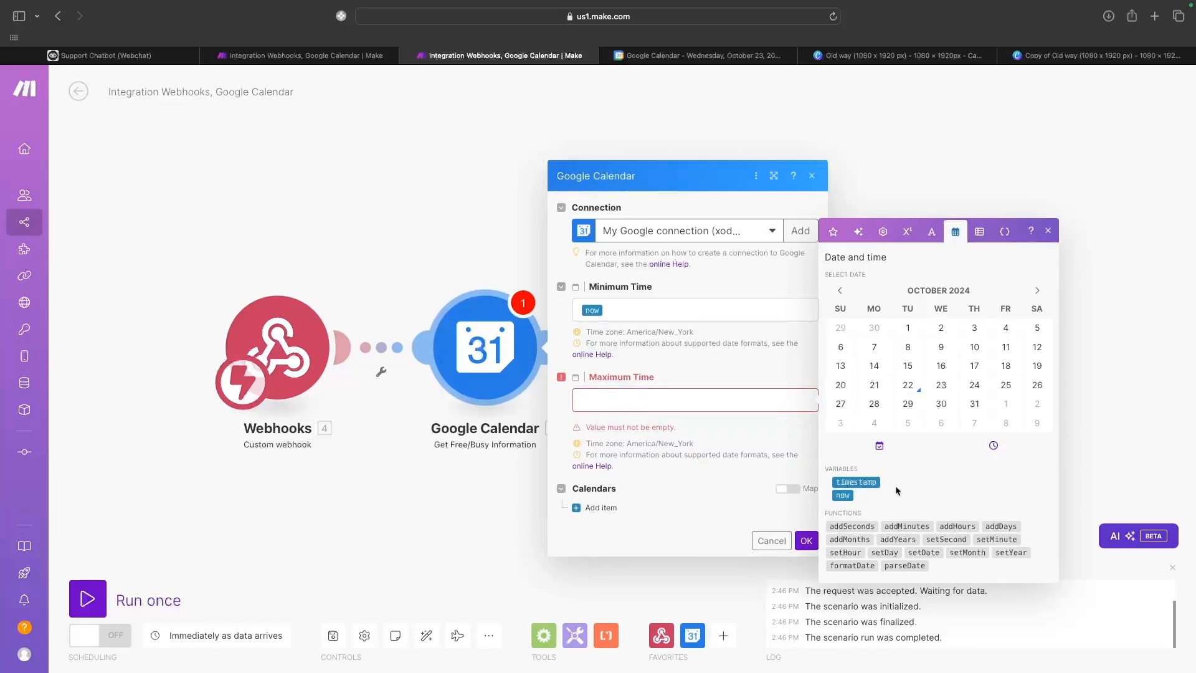
{"action": "mouse_move", "coordinate": [996, 522]}
{"action": "left_click_drag", "start_coordinate": [995, 522], "coordinate": [685, 399]}
{"action": "left_click_drag", "start_coordinate": [843, 495], "coordinate": [646, 405]}
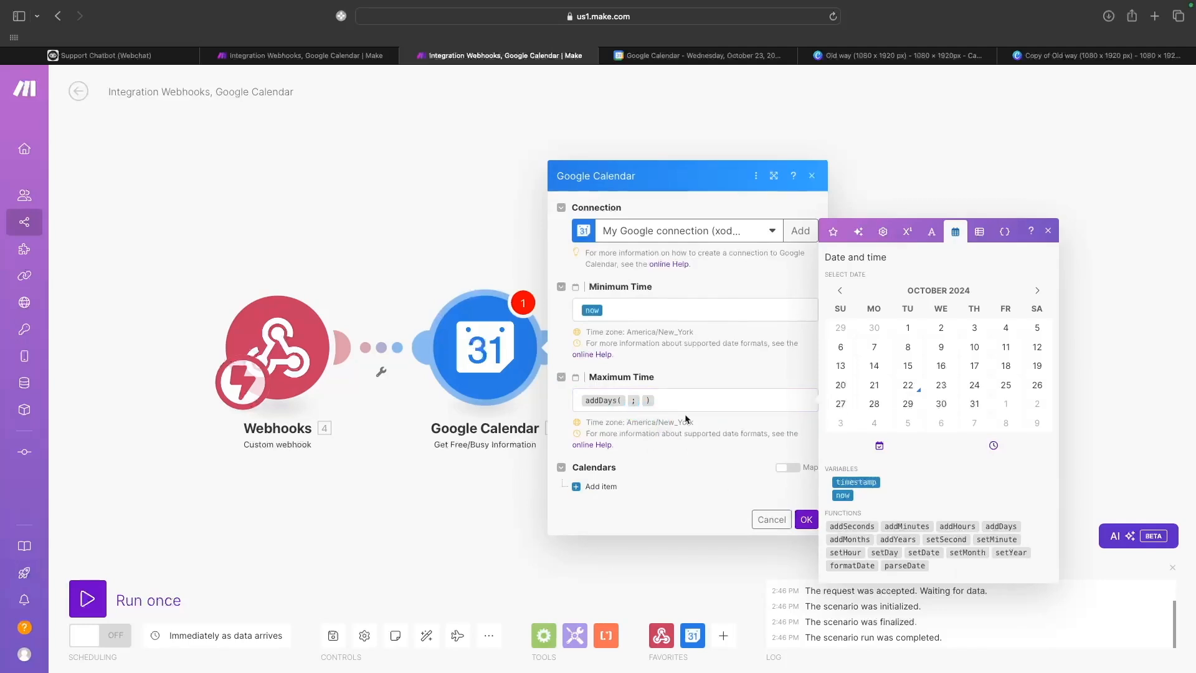
{"action": "left_click_drag", "start_coordinate": [843, 495], "coordinate": [623, 408]}
{"action": "left_click", "coordinate": [660, 404]}
{"action": "type", "text": "21"}
{"action": "left_click", "coordinate": [770, 410]}
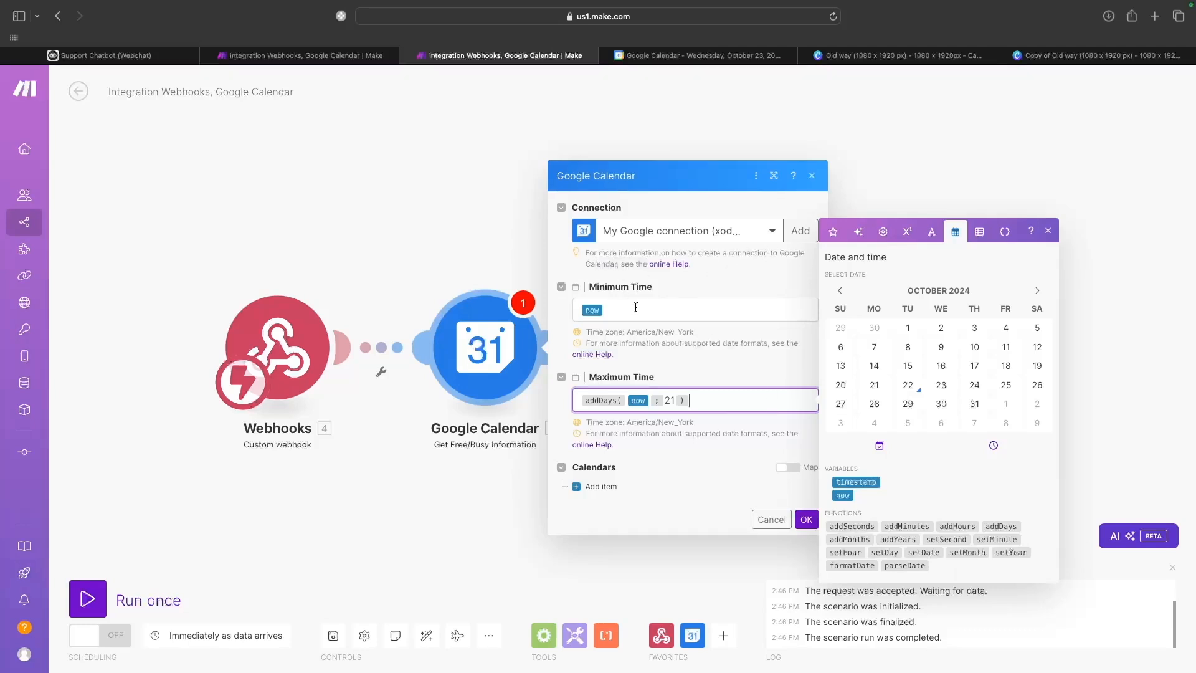
Add the primary calendar as the calendar to check.
{"action": "left_click", "coordinate": [636, 307]}
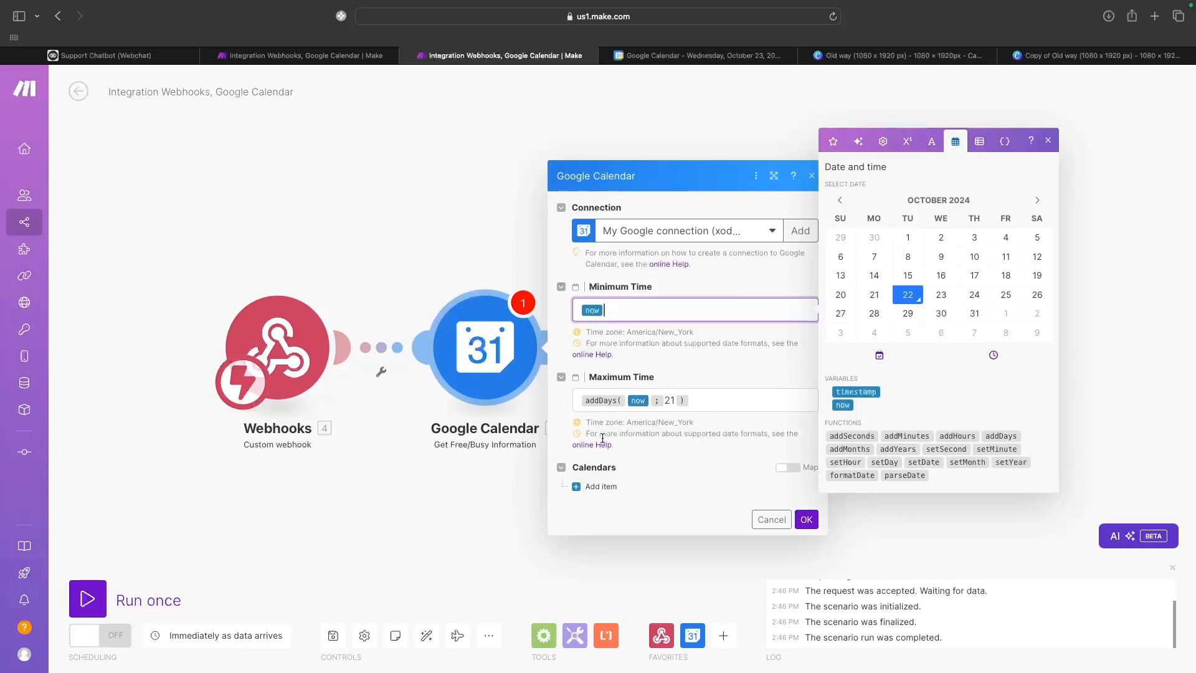
{"action": "left_click", "coordinate": [807, 520]}
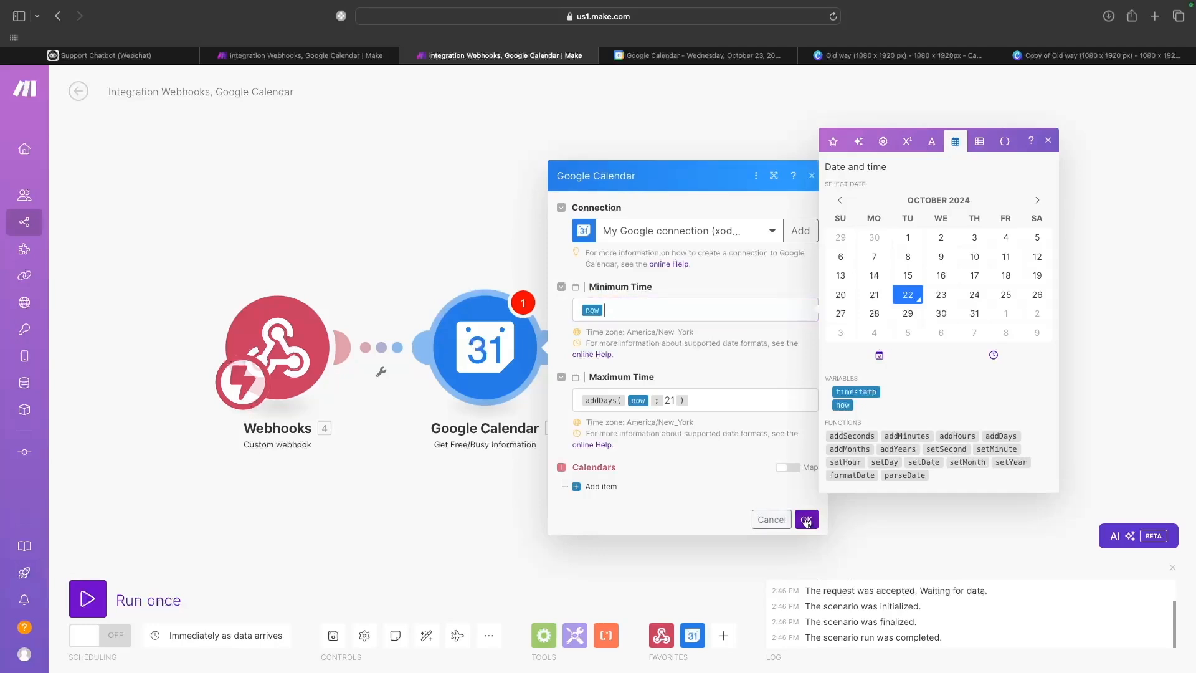
{"action": "left_click", "coordinate": [585, 487]}
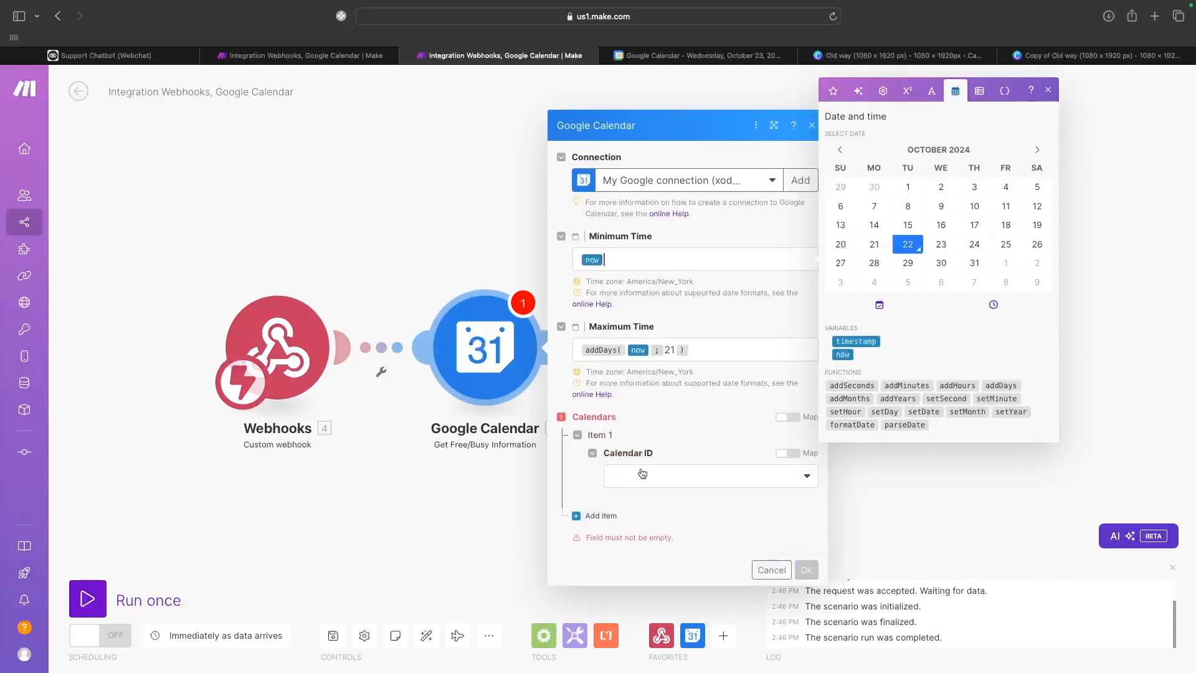
{"action": "left_click", "coordinate": [744, 475]}
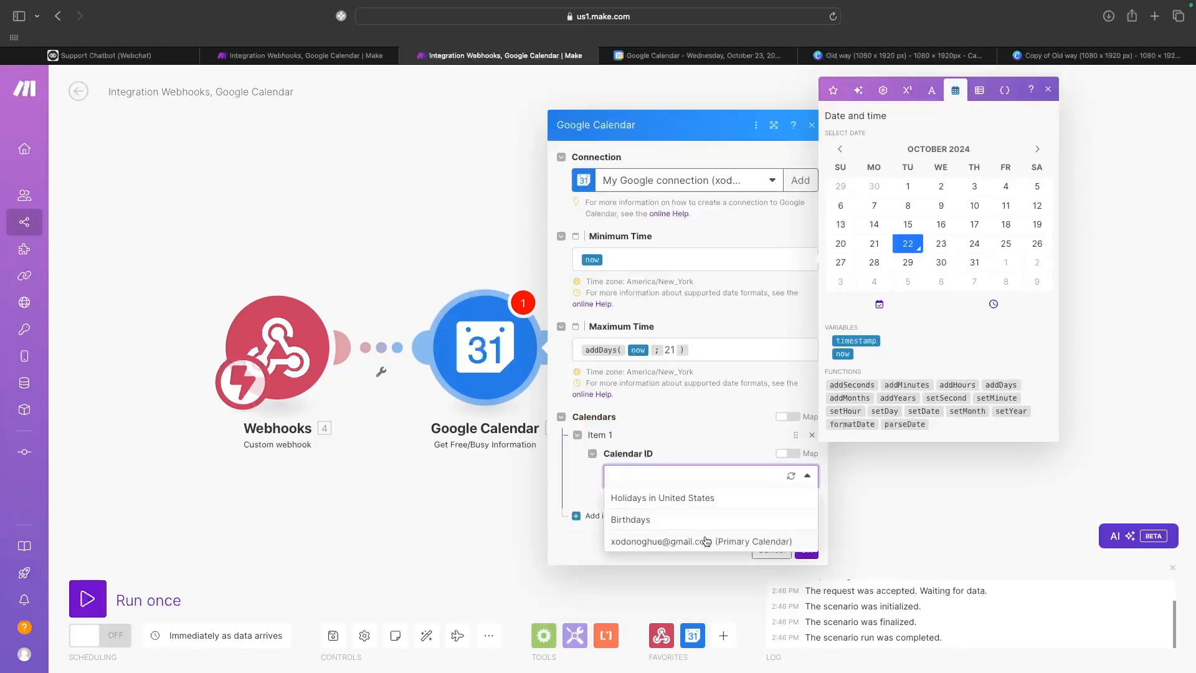
{"action": "left_click", "coordinate": [704, 541]}
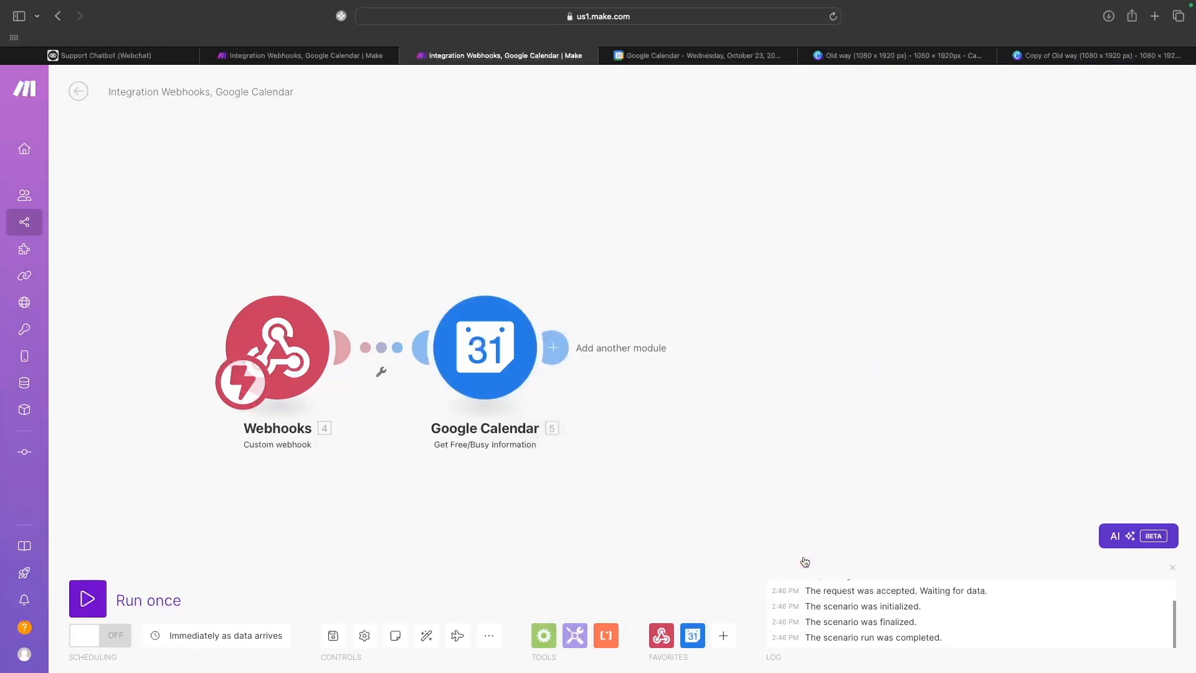
{"action": "left_click", "coordinate": [492, 342]}
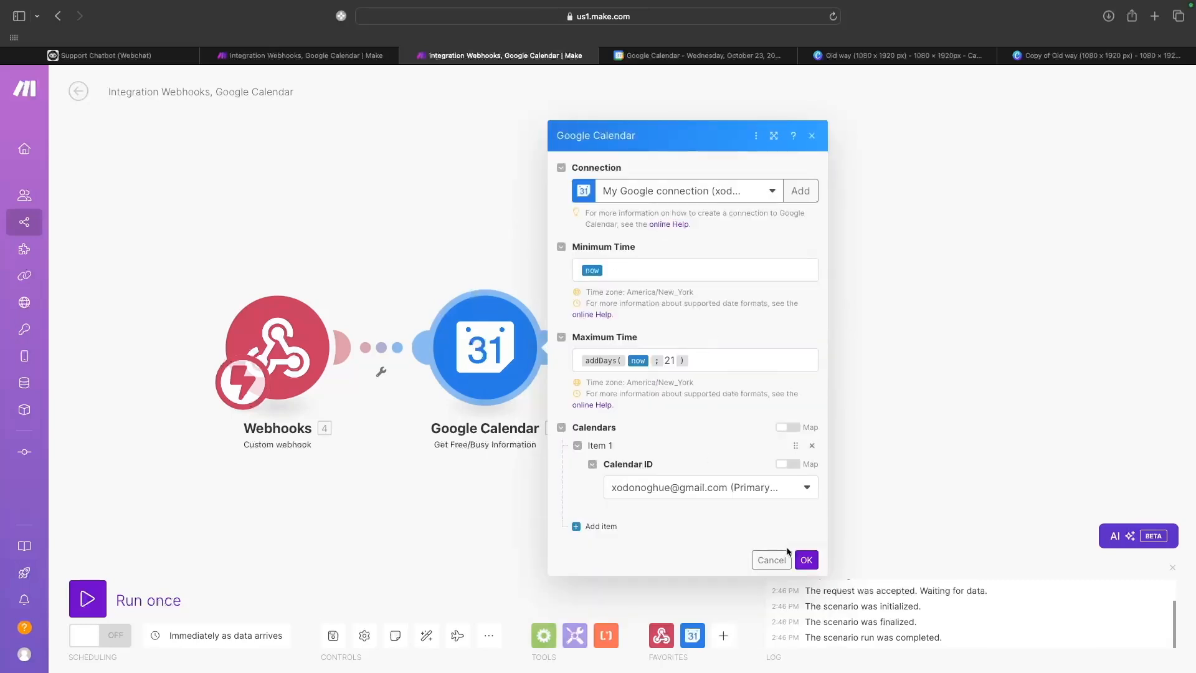
Save the Google Calendar module settings and cancel the extra empty module.
{"action": "left_click", "coordinate": [806, 560]}
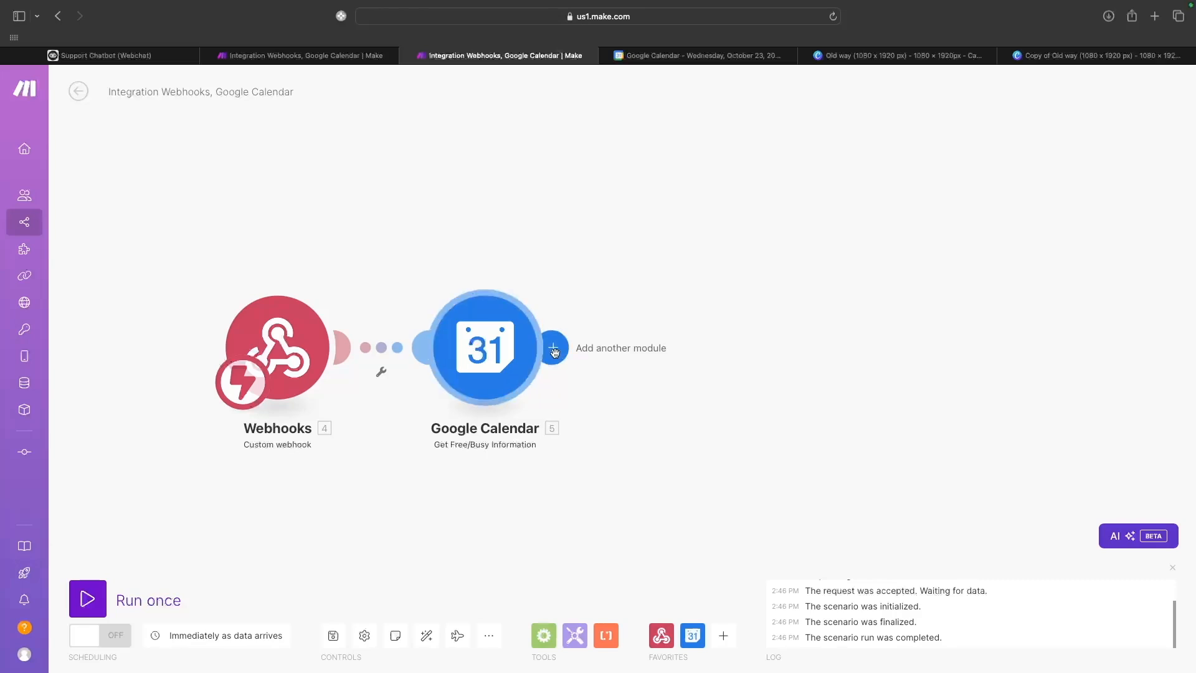
{"action": "left_click", "coordinate": [554, 352]}
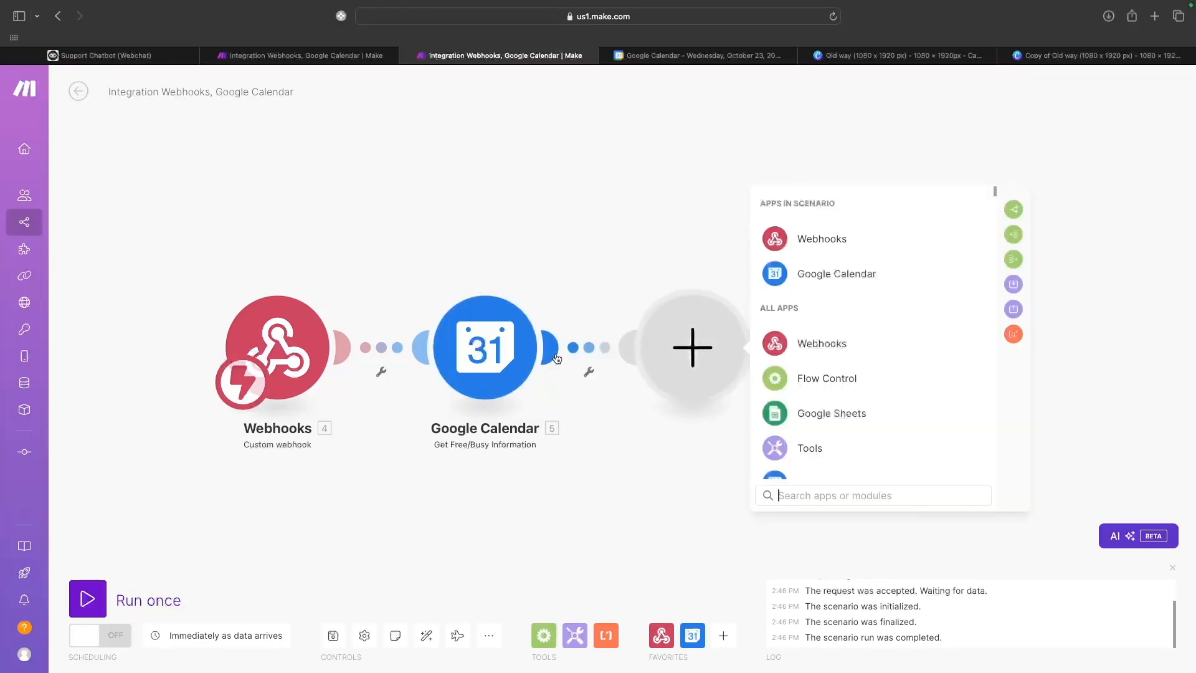
{"action": "scroll", "coordinate": [833, 338], "scroll_direction": "down", "scroll_amount": 5}
{"action": "scroll", "coordinate": [832, 339], "scroll_direction": "up", "scroll_amount": 5}
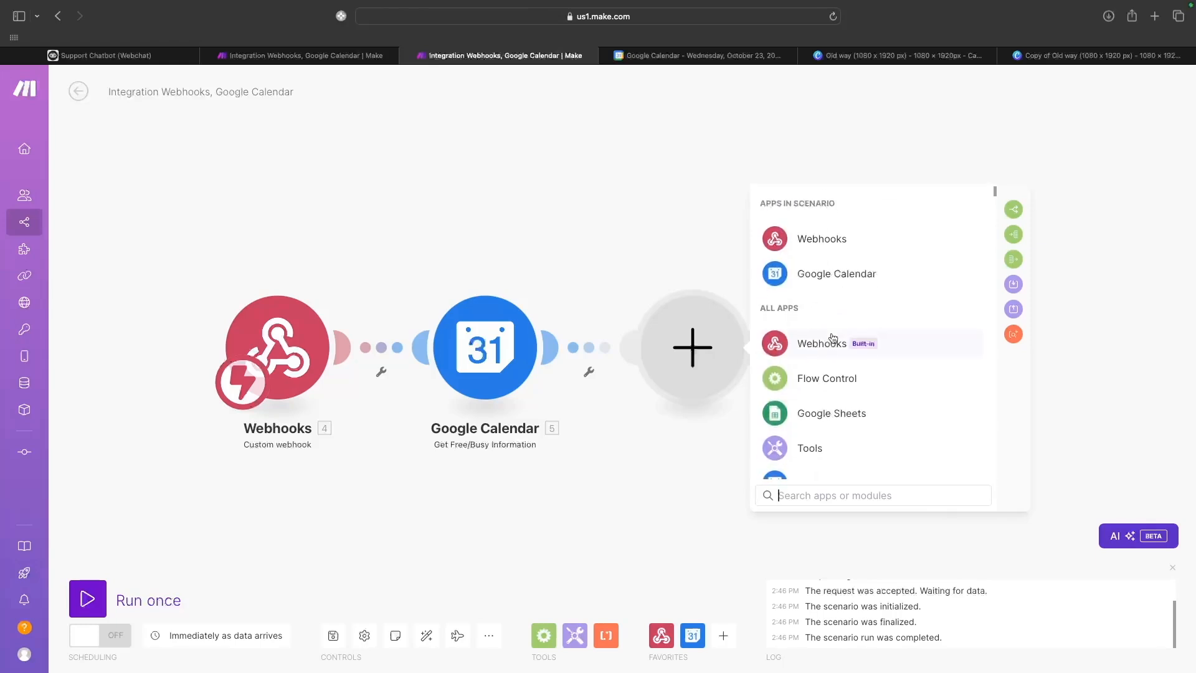
{"action": "left_click", "coordinate": [620, 478]}
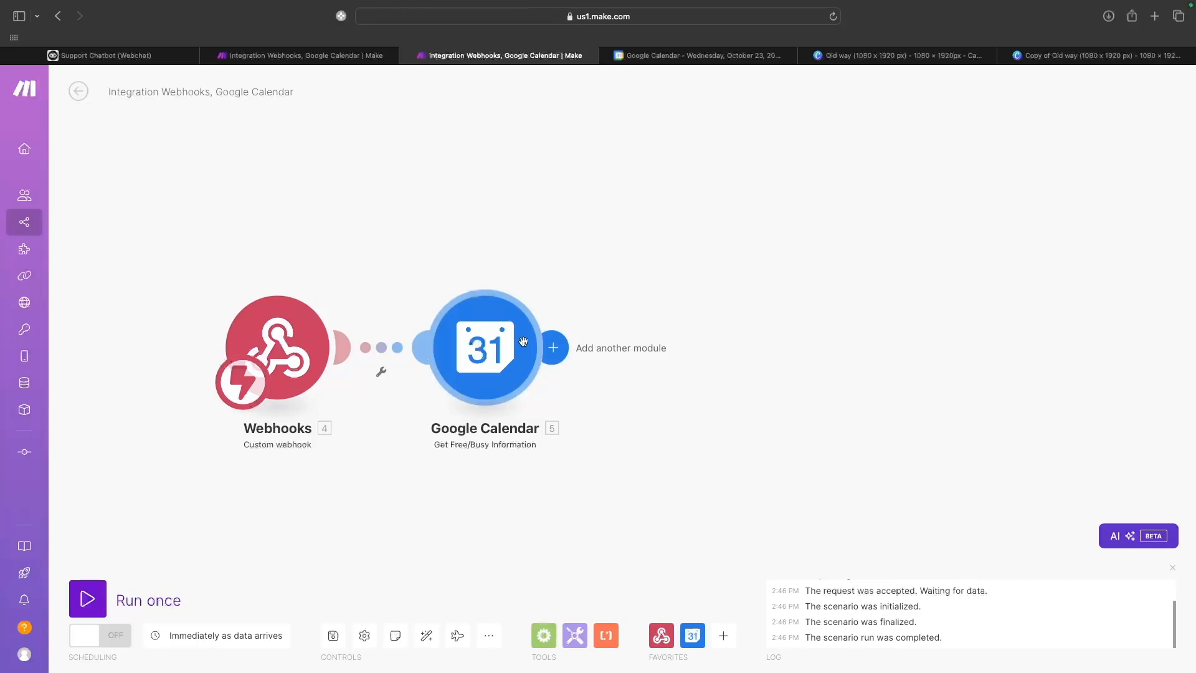
Run only the Google Calendar module and inspect the returned busy time slots.
{"action": "right_click", "coordinate": [516, 333]}
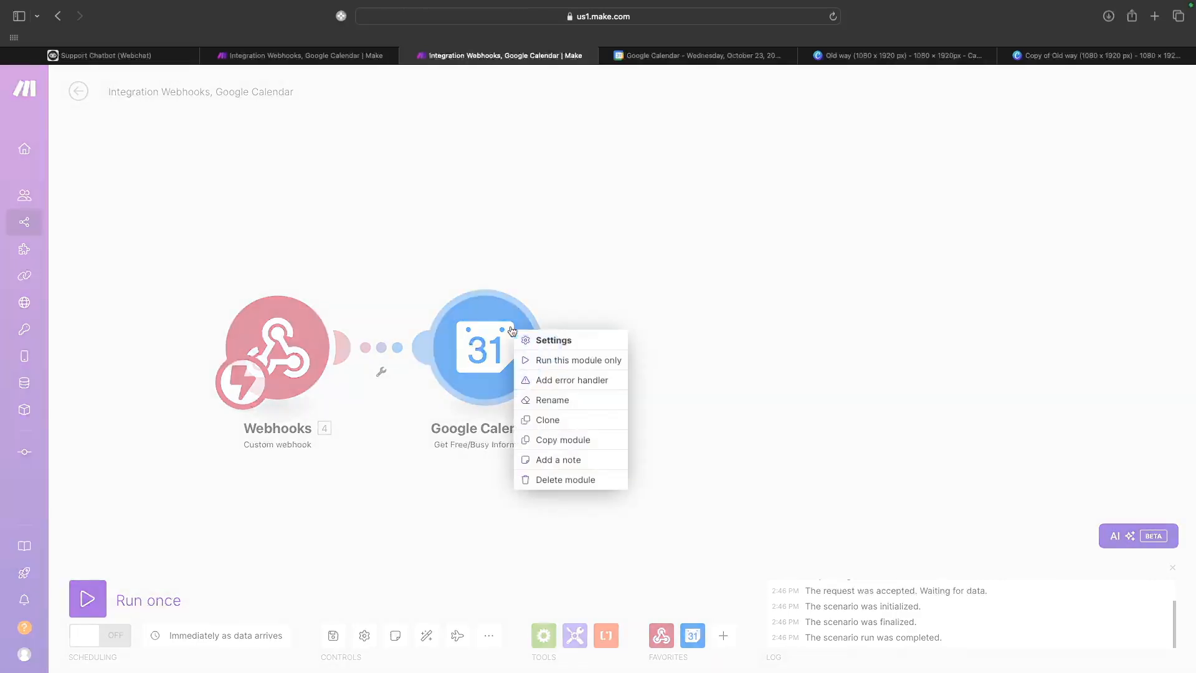
{"action": "left_click", "coordinate": [555, 361]}
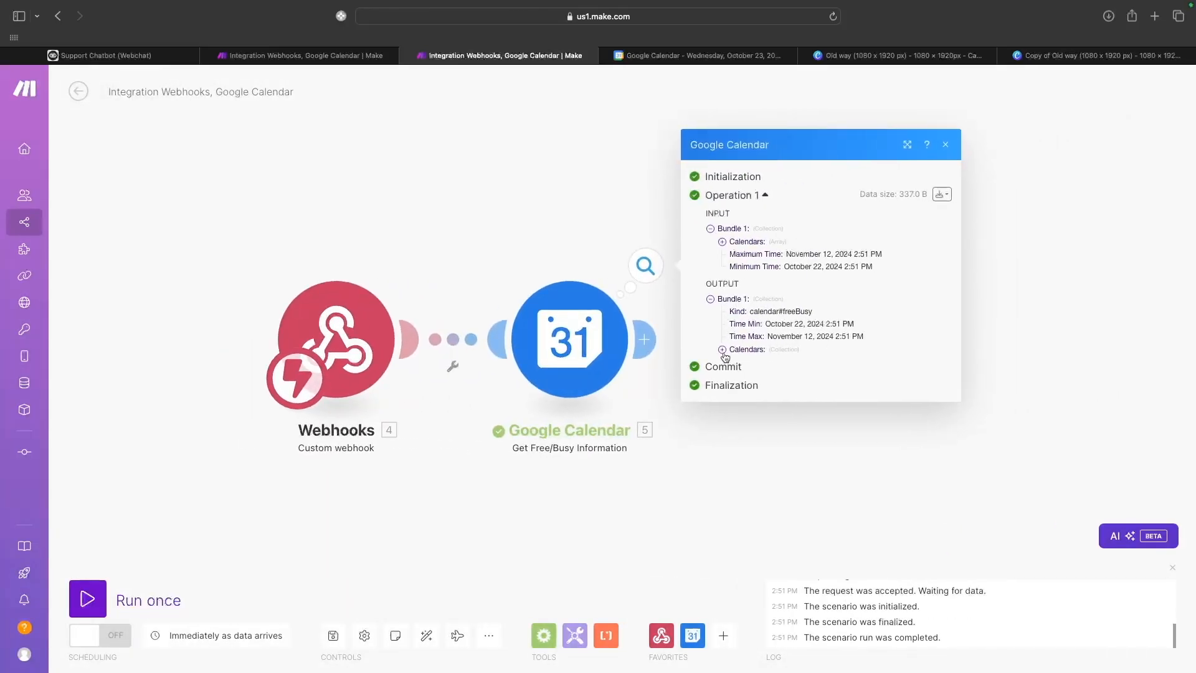
{"action": "left_click", "coordinate": [722, 350]}
{"action": "left_click", "coordinate": [734, 354]}
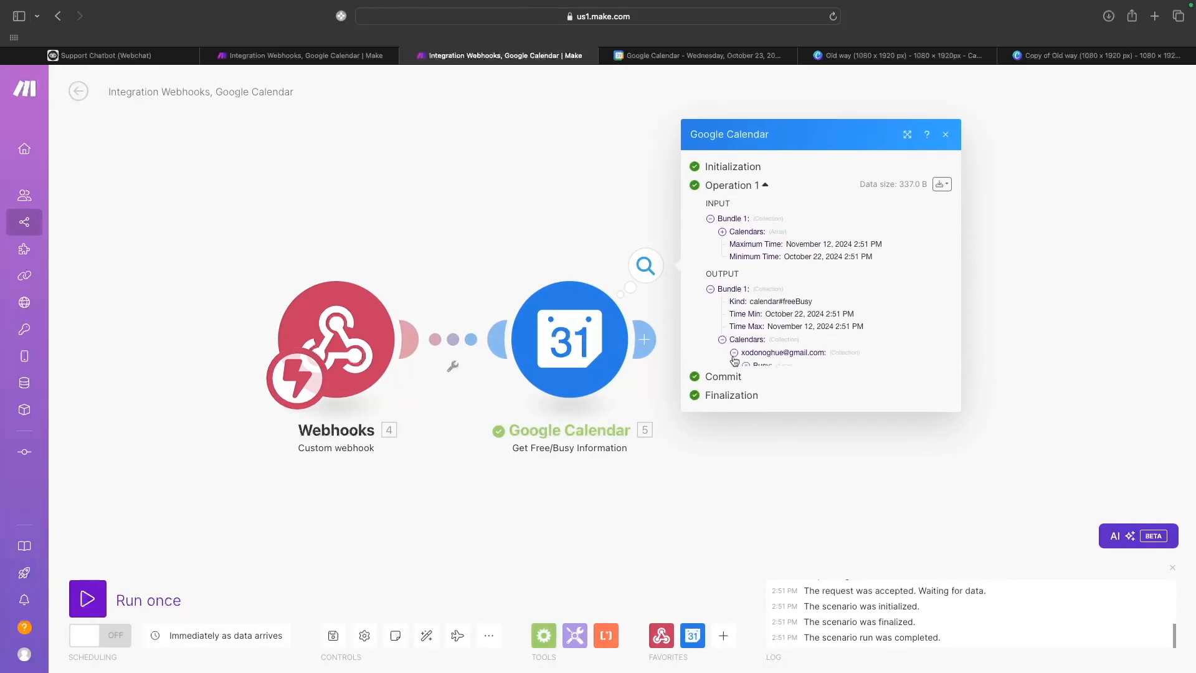
{"action": "left_click", "coordinate": [746, 365]}
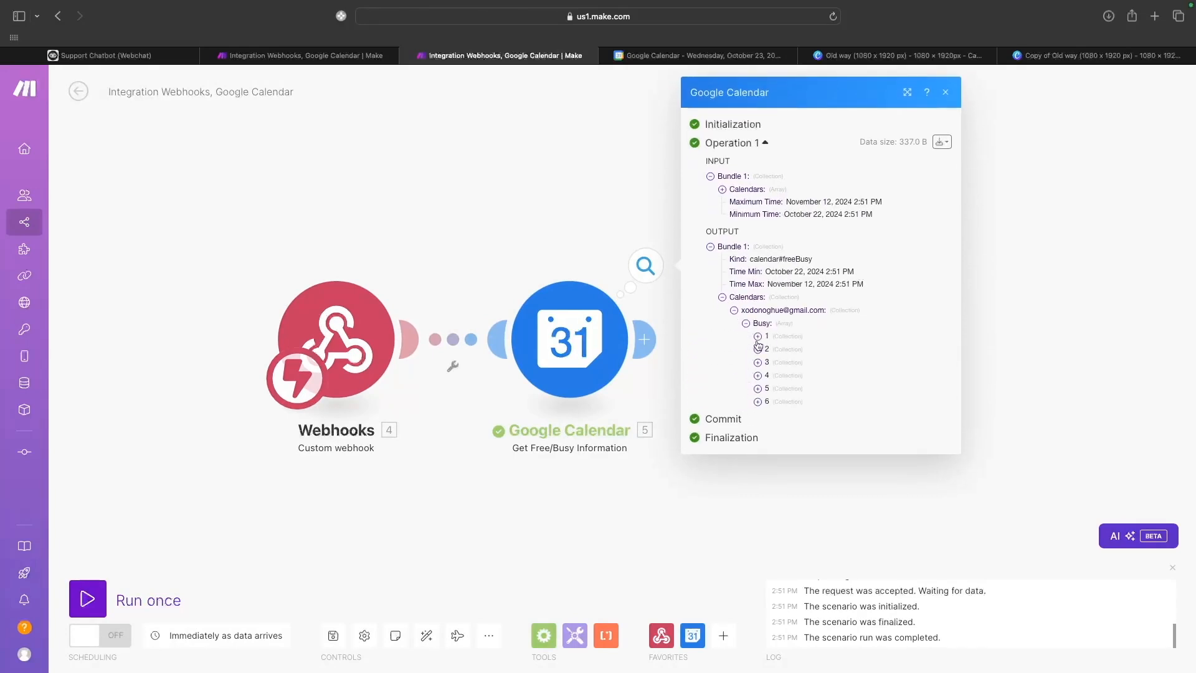
{"action": "left_click", "coordinate": [757, 339]}
{"action": "left_click", "coordinate": [757, 331]}
{"action": "left_click", "coordinate": [757, 350]}
{"action": "left_click", "coordinate": [757, 343]}
{"action": "left_click", "coordinate": [947, 92]}
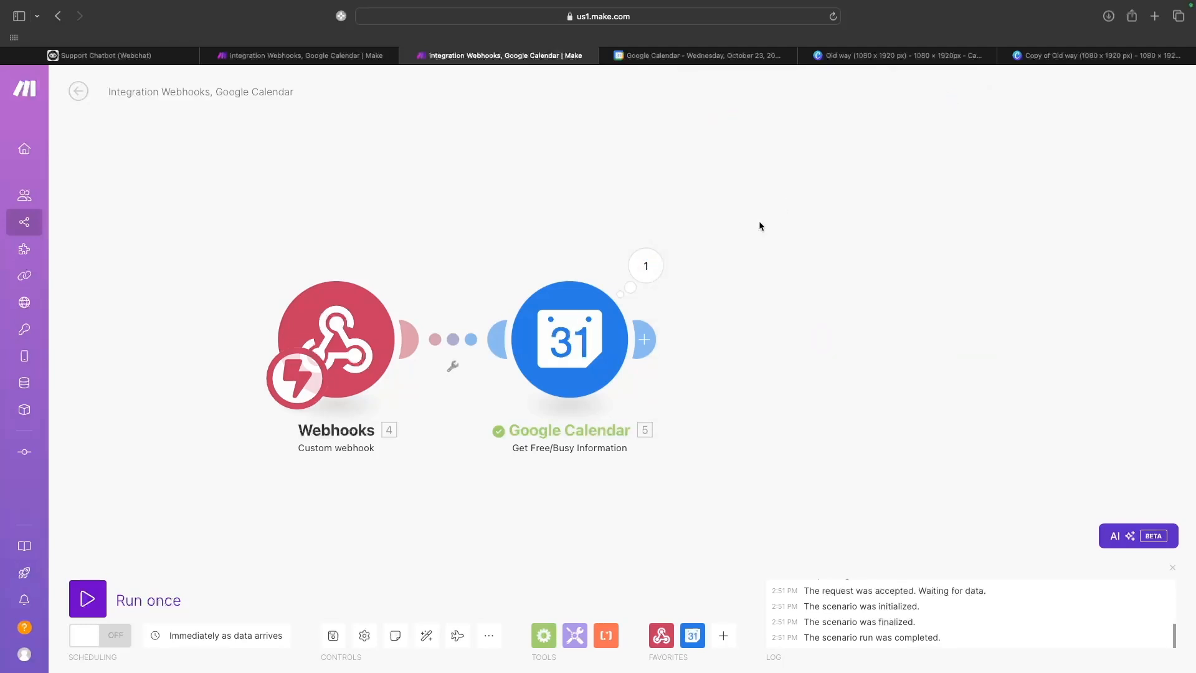
{"action": "left_click", "coordinate": [647, 351]}
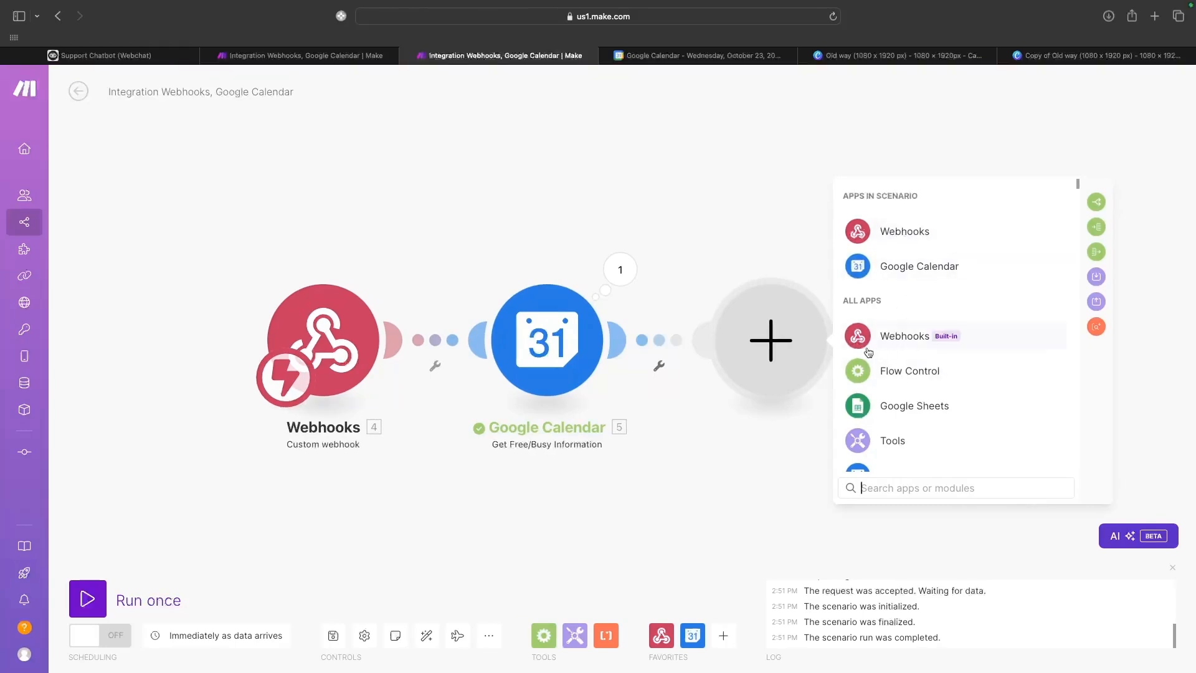
Add an Iterator after Google Calendar that iterates over the Busy[] array.
{"action": "left_click", "coordinate": [1097, 228]}
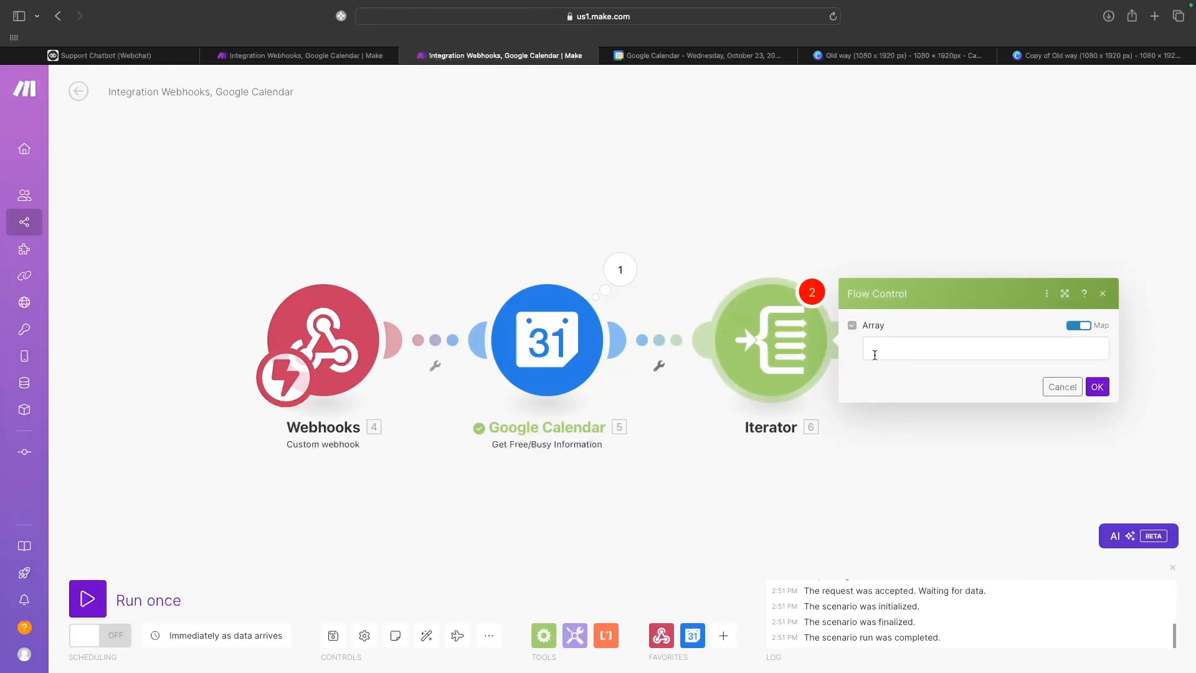
{"action": "left_click", "coordinate": [873, 355]}
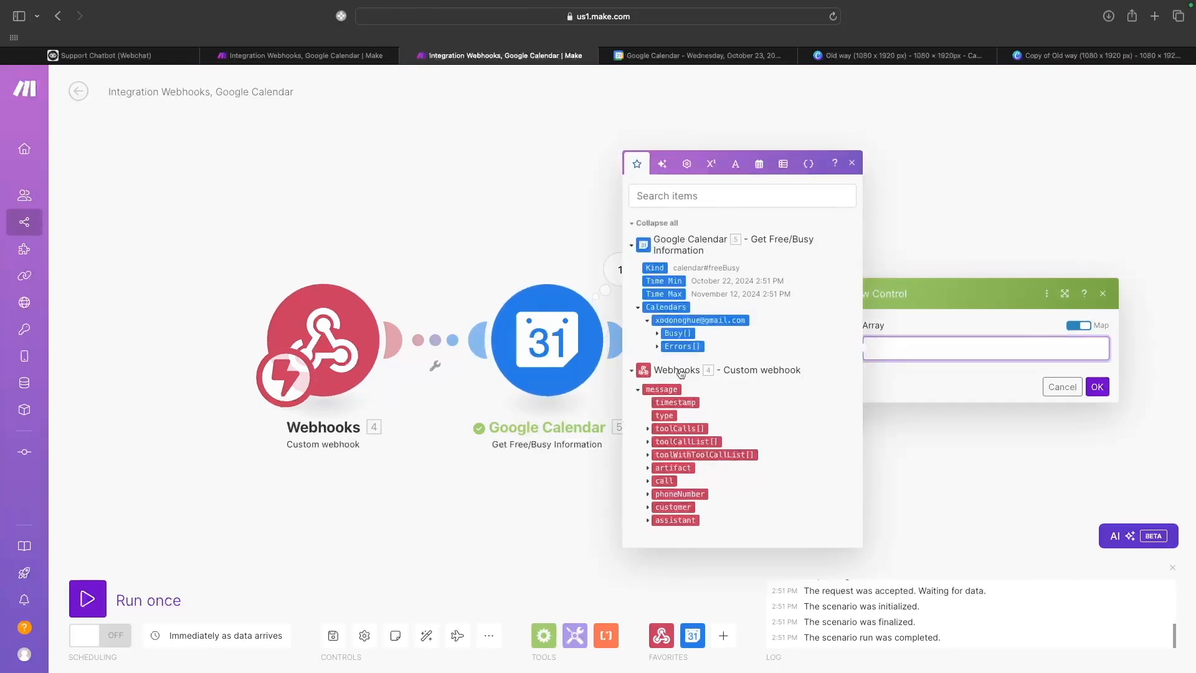
{"action": "left_click_drag", "start_coordinate": [671, 333], "coordinate": [897, 347]}
{"action": "left_click", "coordinate": [1097, 386]}
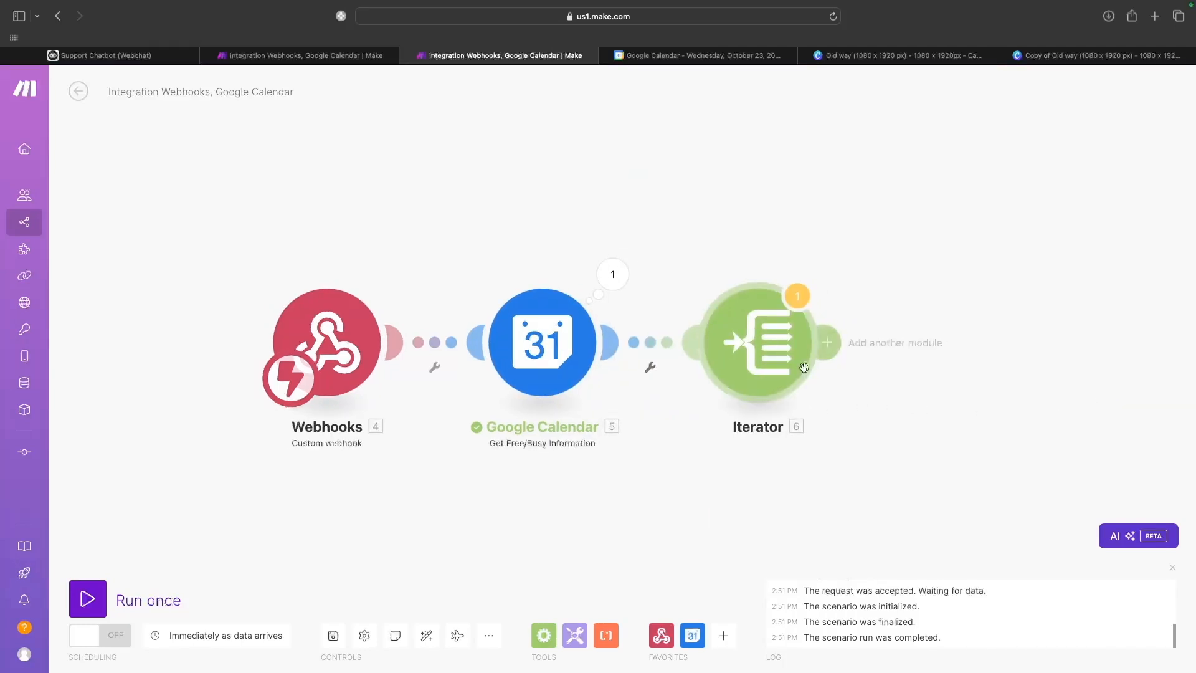
{"action": "left_click", "coordinate": [777, 356]}
{"action": "left_click", "coordinate": [1080, 390]}
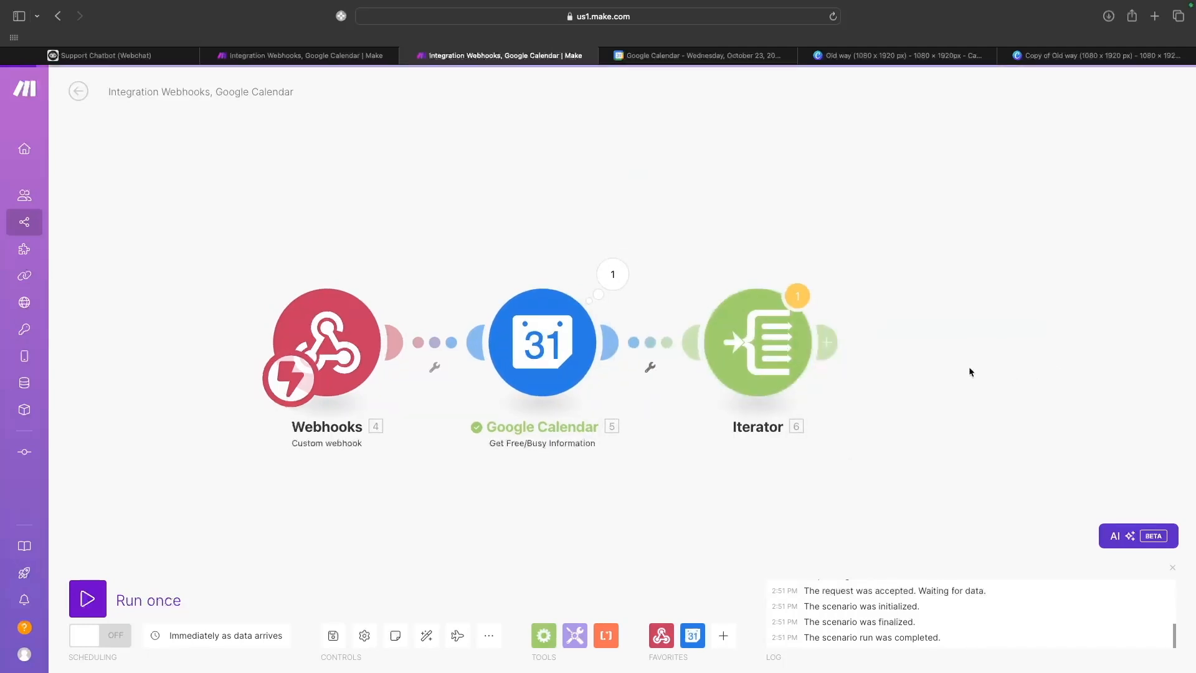
Add an empty module after the Iterator and browse the Tools modules.
{"action": "left_click", "coordinate": [825, 340]}
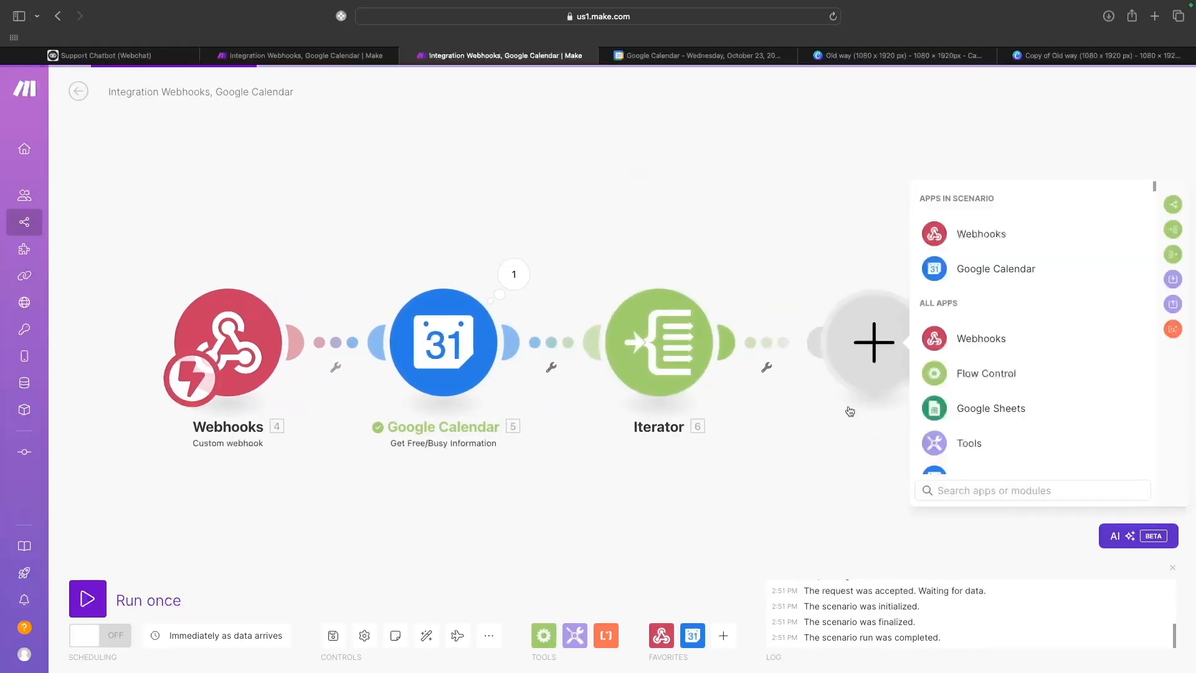
{"action": "left_click", "coordinate": [963, 445]}
{"action": "scroll", "coordinate": [983, 436], "scroll_direction": "down", "scroll_amount": 5}
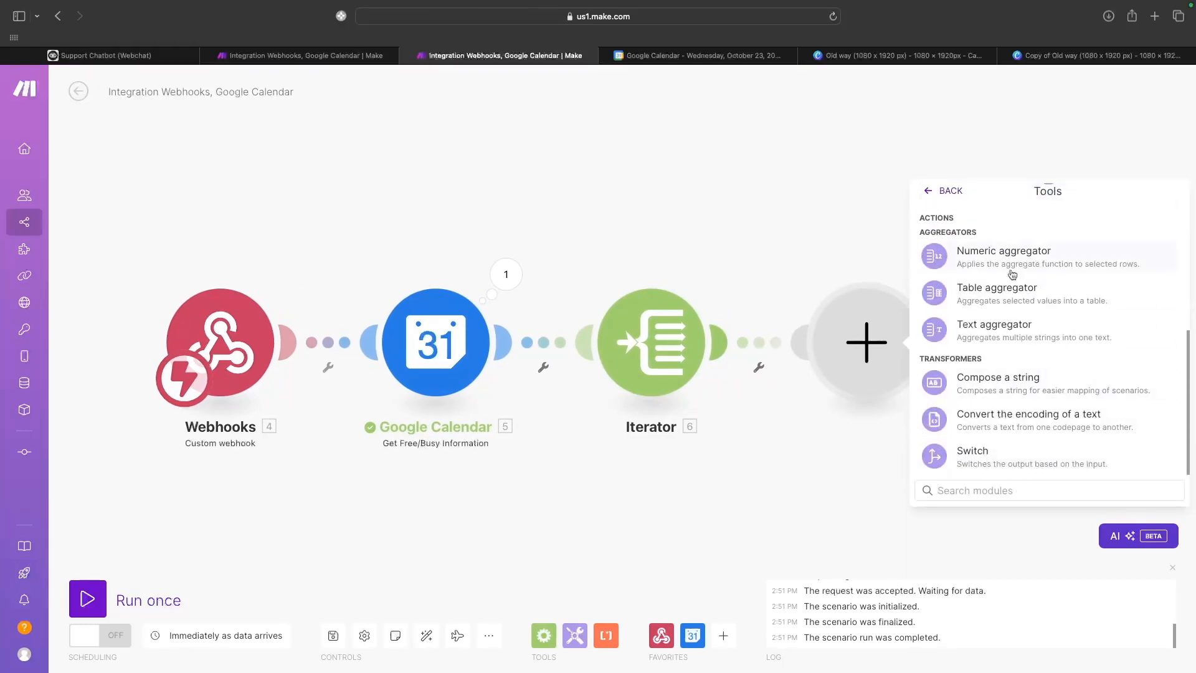
Add a Text aggregator sourced from the Iterator with text formatDate(Start; MM/DD/YYYY hh:mm A).
{"action": "left_click", "coordinate": [987, 329]}
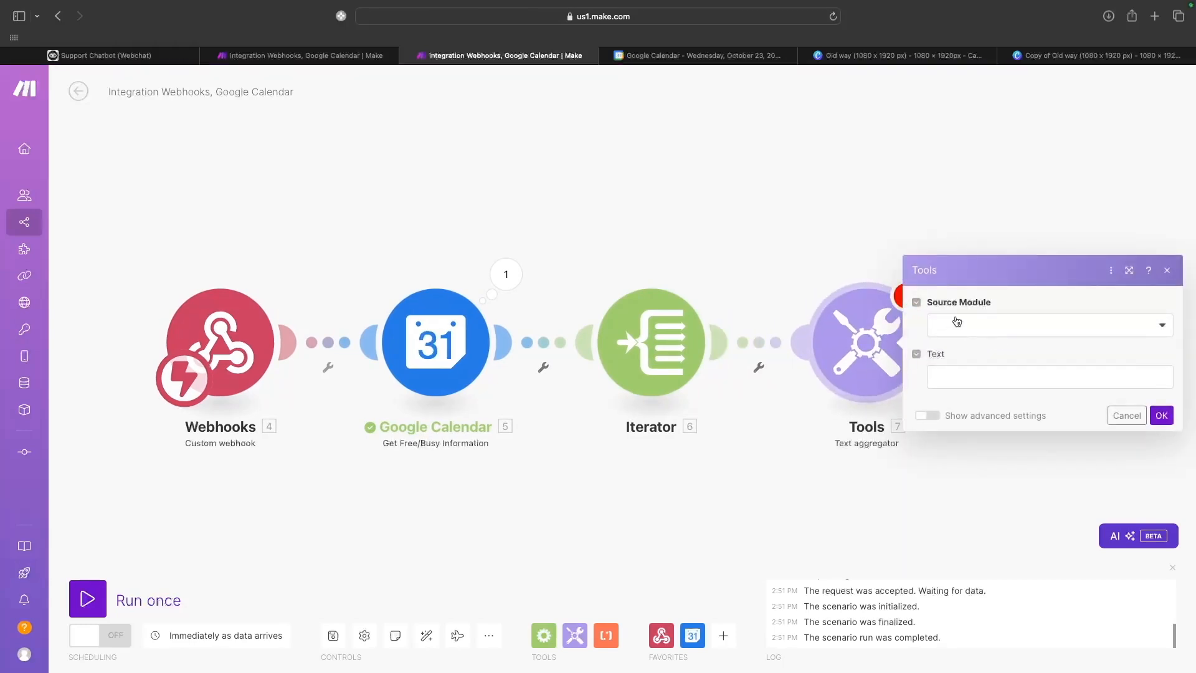
{"action": "left_click", "coordinate": [957, 321]}
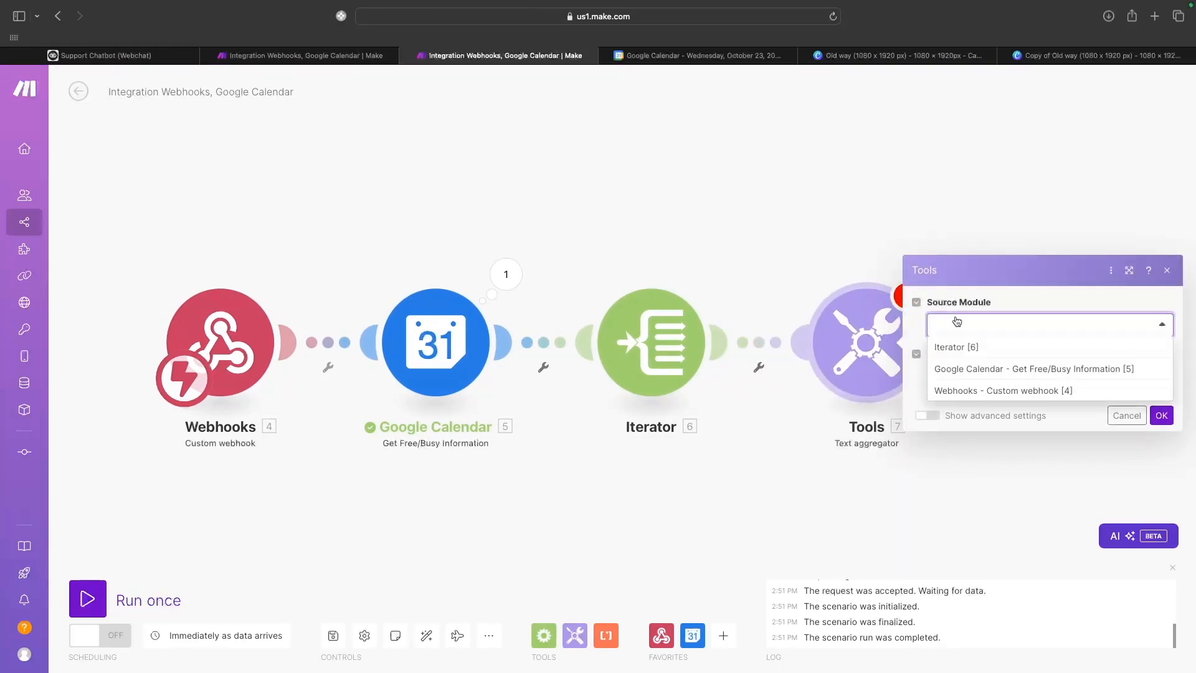
{"action": "left_click", "coordinate": [955, 353]}
{"action": "left_click", "coordinate": [951, 389]}
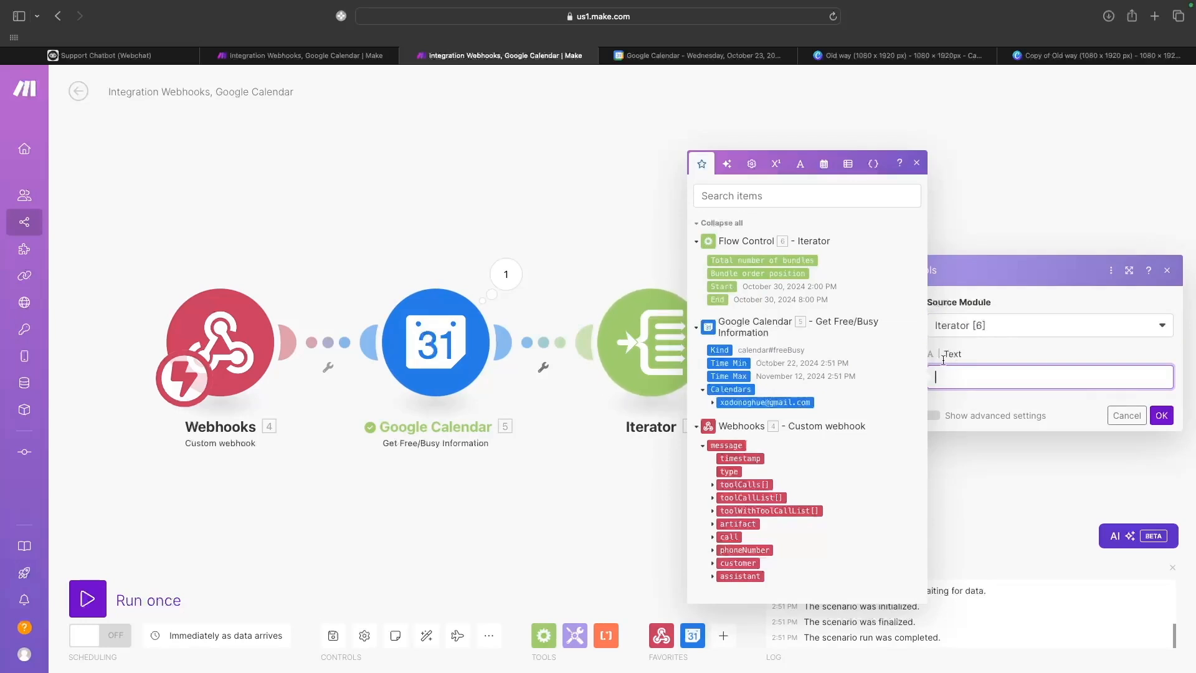
{"action": "left_click", "coordinate": [823, 164]}
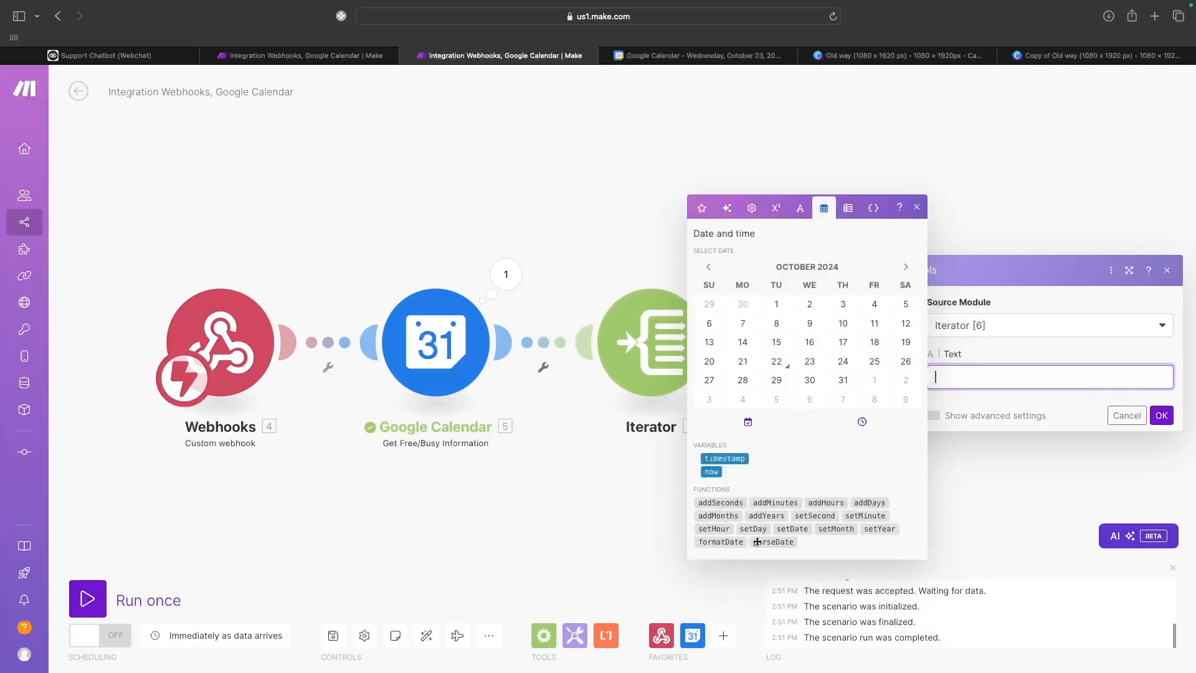
{"action": "left_click_drag", "start_coordinate": [728, 542], "coordinate": [940, 377]}
{"action": "left_click_drag", "start_coordinate": [721, 286], "coordinate": [995, 381]}
{"action": "left_click", "coordinate": [1055, 379]}
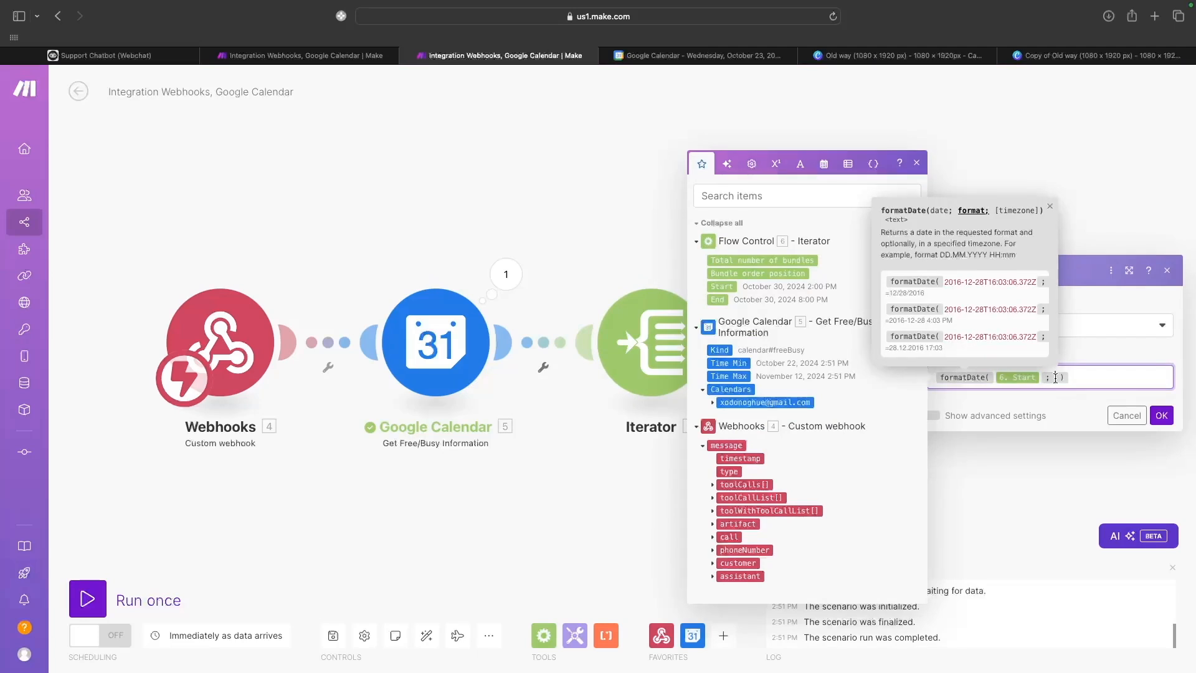
{"action": "type", "text": "MM/DD/YYYY hh:mm A"}
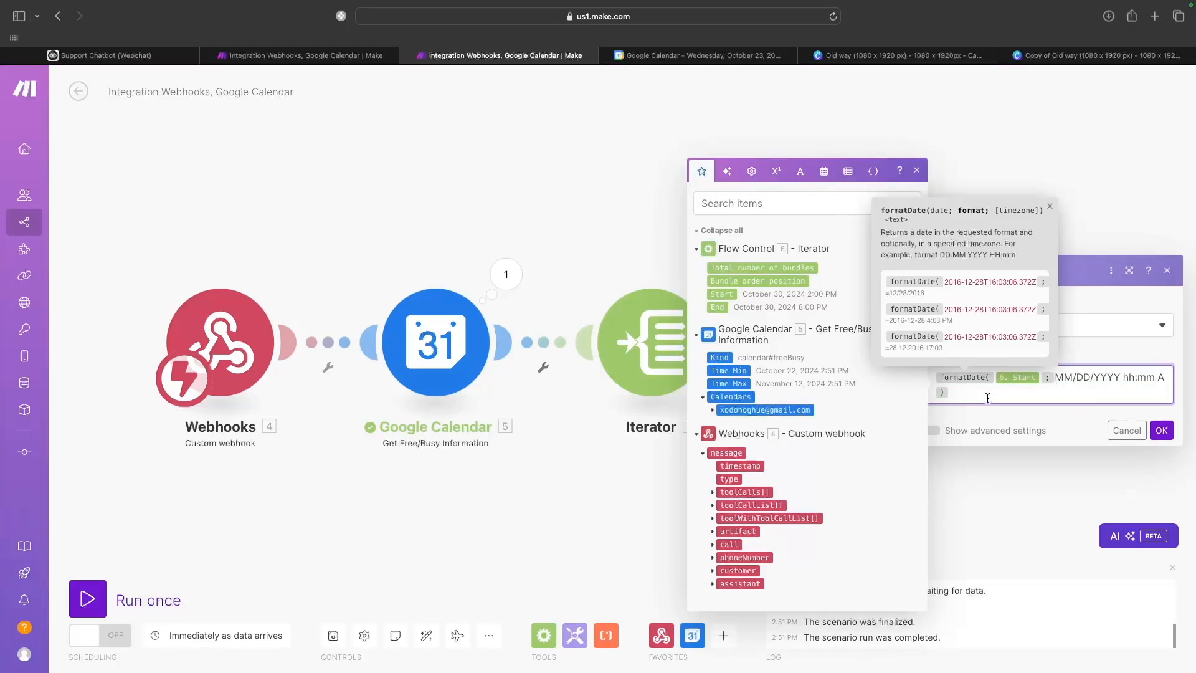
Append 'to' plus the same formatDate applied to End, and save the aggregator.
{"action": "triple_click", "coordinate": [935, 377]}
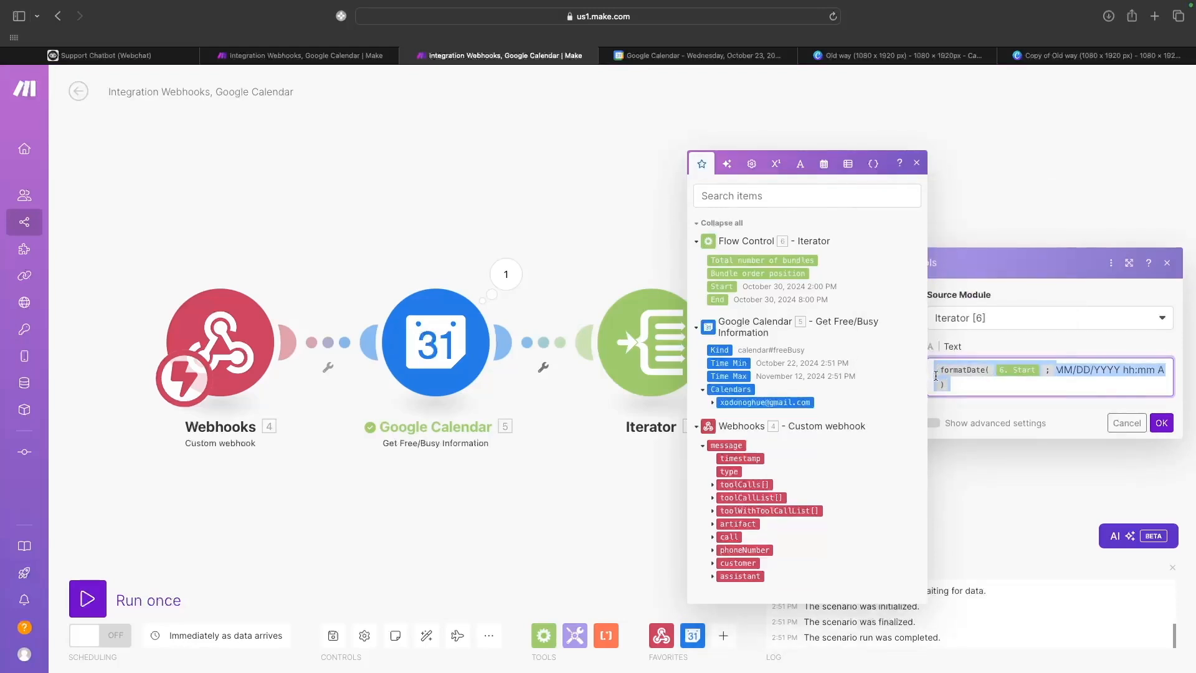
{"action": "left_click", "coordinate": [953, 393]}
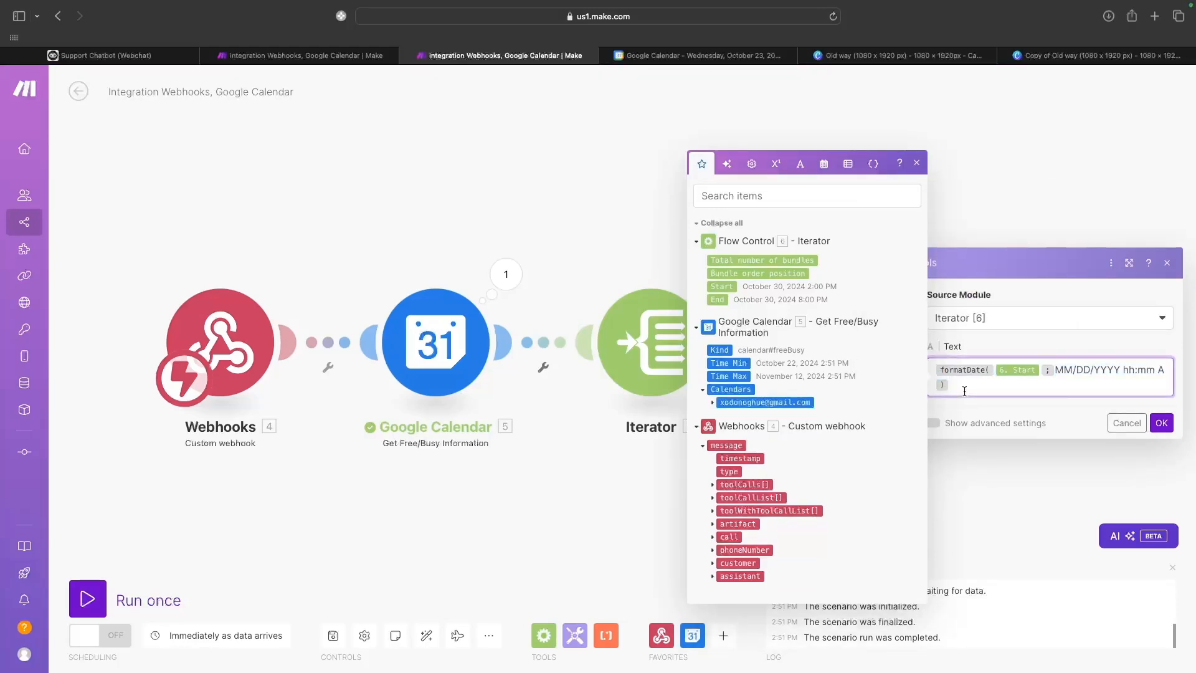
{"action": "type", "text": "to"}
{"action": "type", "text": "formatDate(6. Start;MM/DD/YYYY hh:mm A)"}
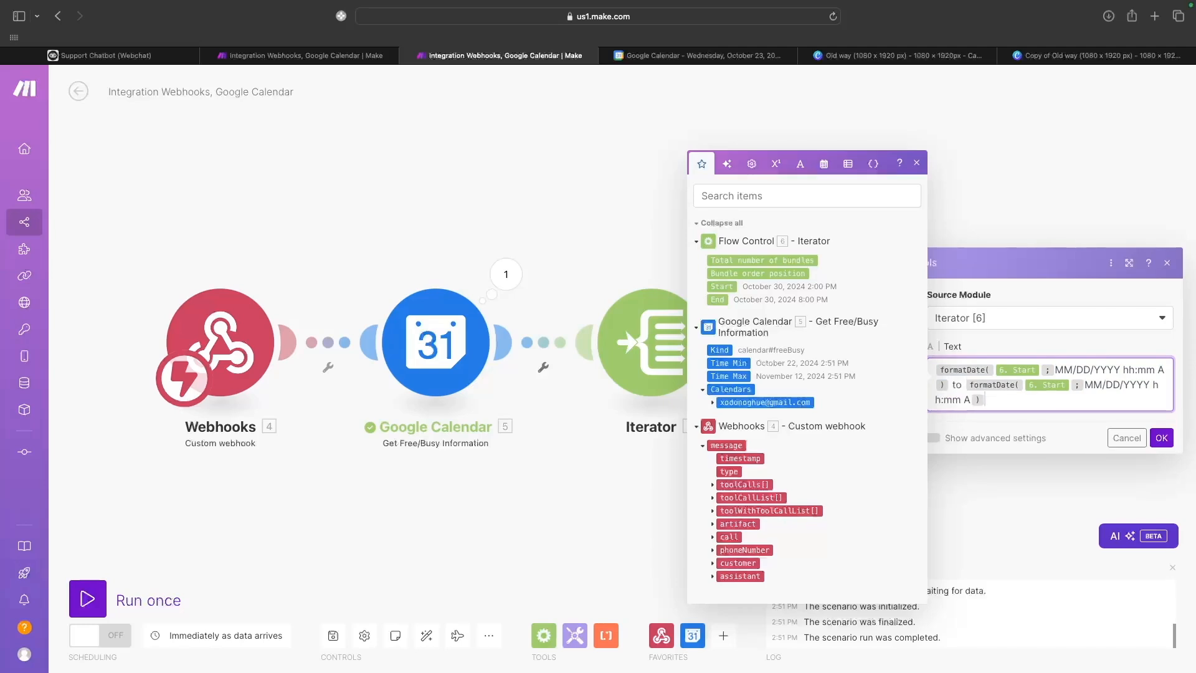
{"action": "left_click", "coordinate": [1073, 388]}
{"action": "key", "text": "BackSpace"}
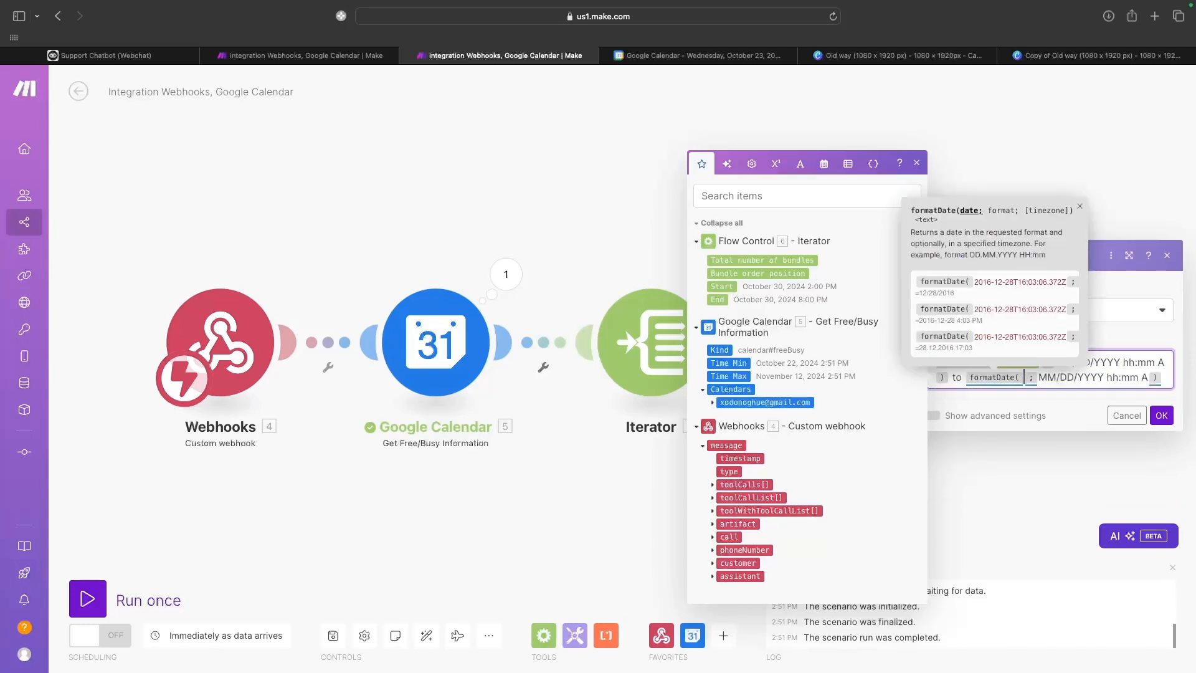
{"action": "mouse_move", "coordinate": [717, 299]}
{"action": "left_mouse_down"}
{"action": "mouse_move", "coordinate": [919, 369]}
{"action": "mouse_move", "coordinate": [1008, 390]}
{"action": "mouse_move", "coordinate": [1025, 382]}
{"action": "left_mouse_up"}
{"action": "left_click", "coordinate": [1017, 395]}
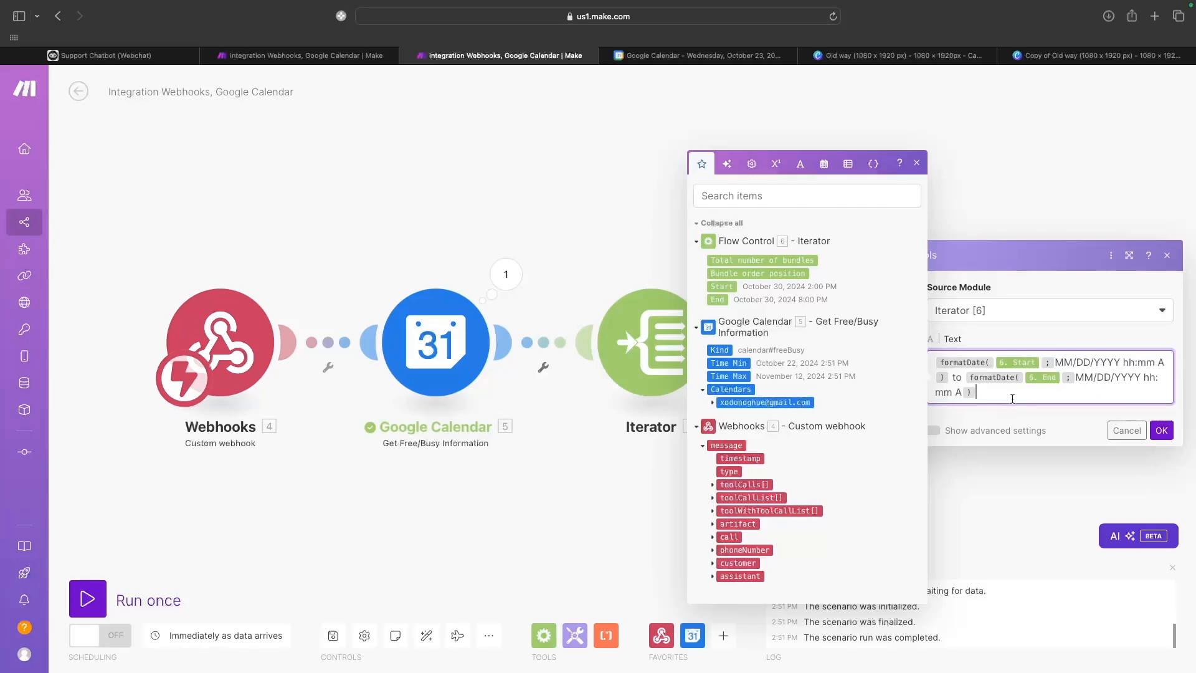
{"action": "left_click", "coordinate": [916, 163]}
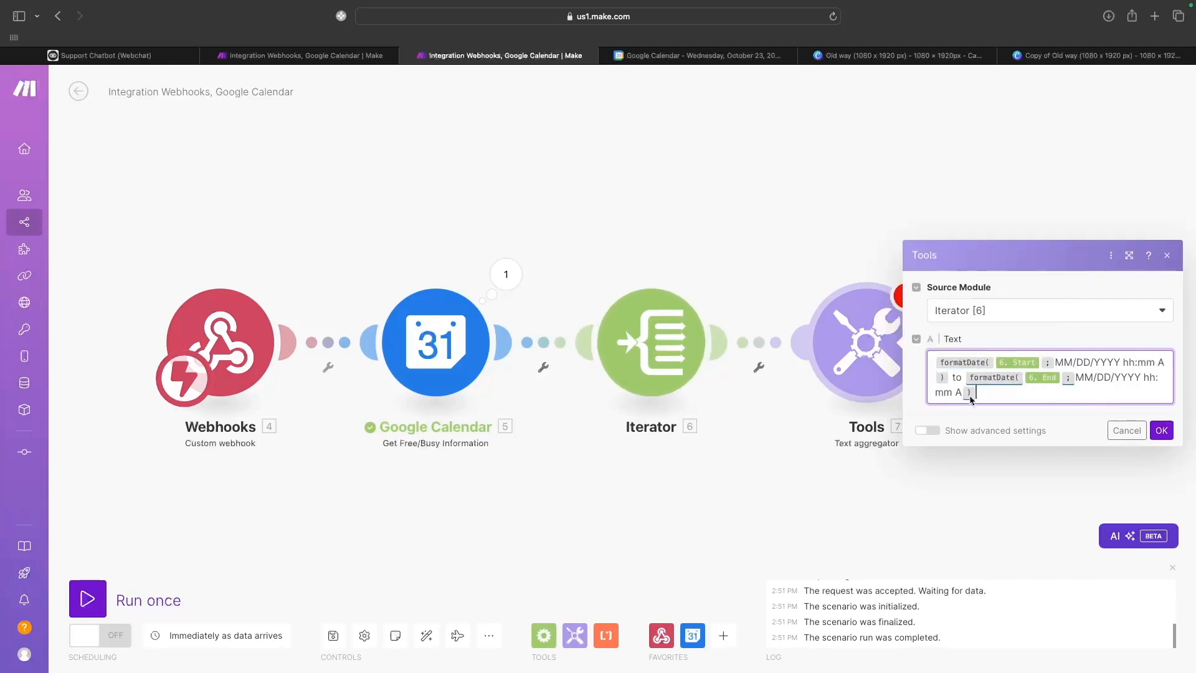
{"action": "left_click", "coordinate": [1163, 431]}
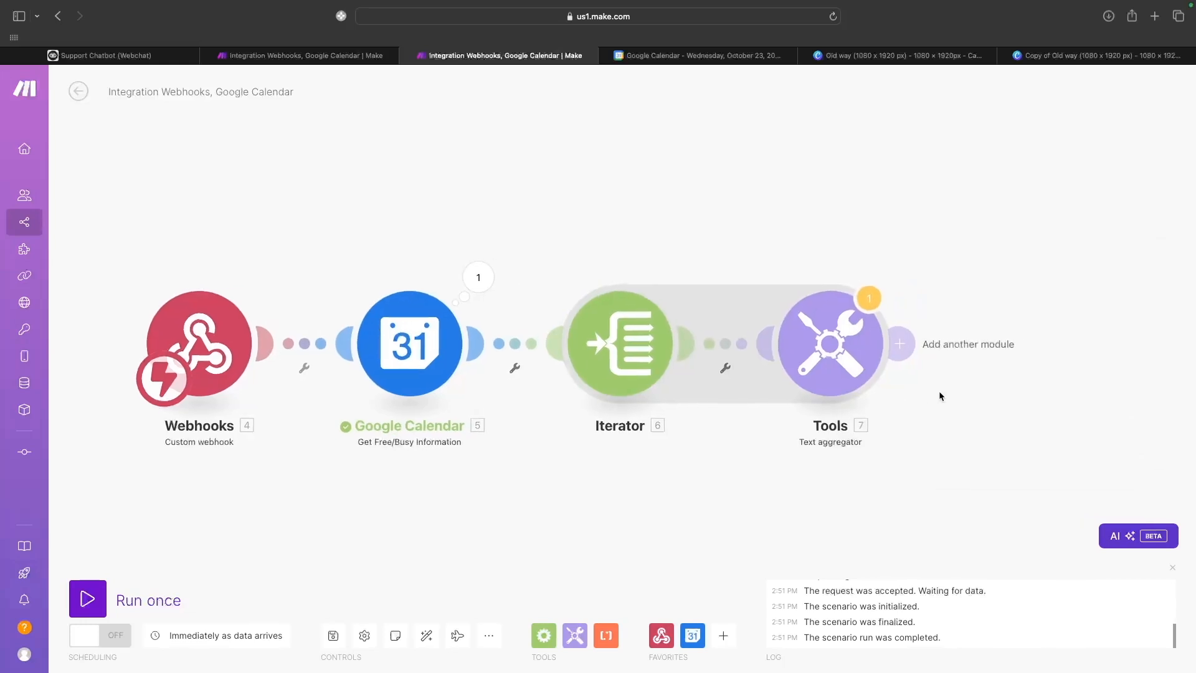
Add an Array aggregator sourced from the Tools text aggregator, collecting its text field.
{"action": "left_click", "coordinate": [909, 368]}
{"action": "left_click", "coordinate": [900, 351]}
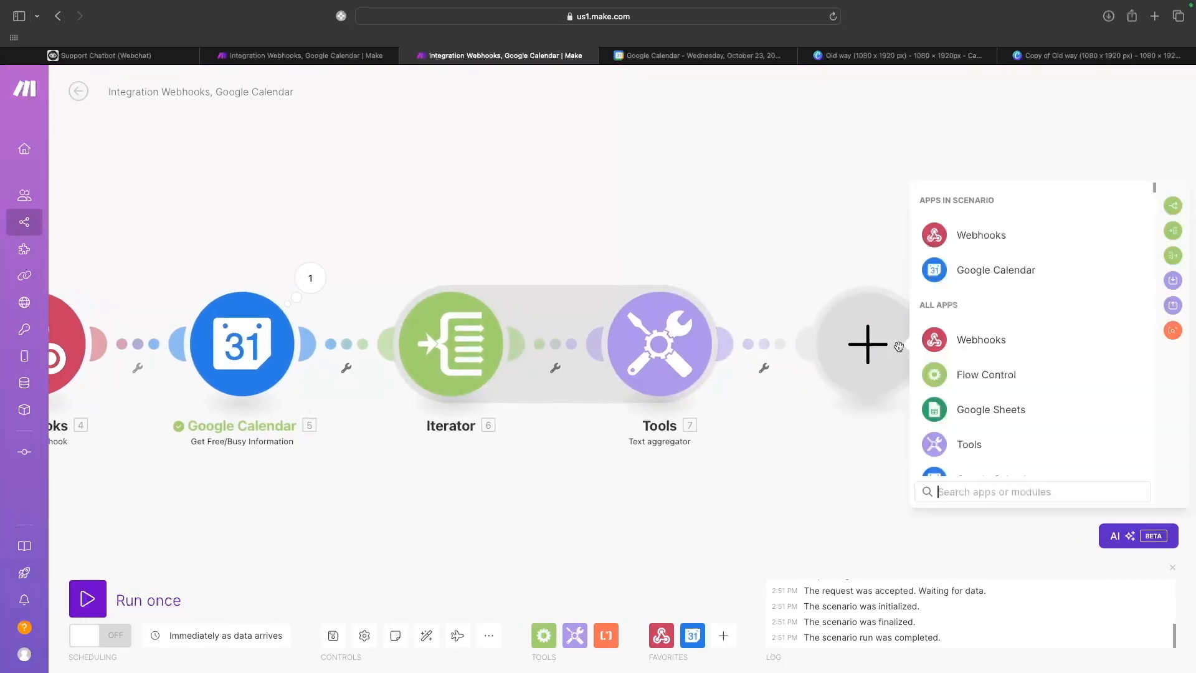
{"action": "left_click", "coordinate": [1172, 256]}
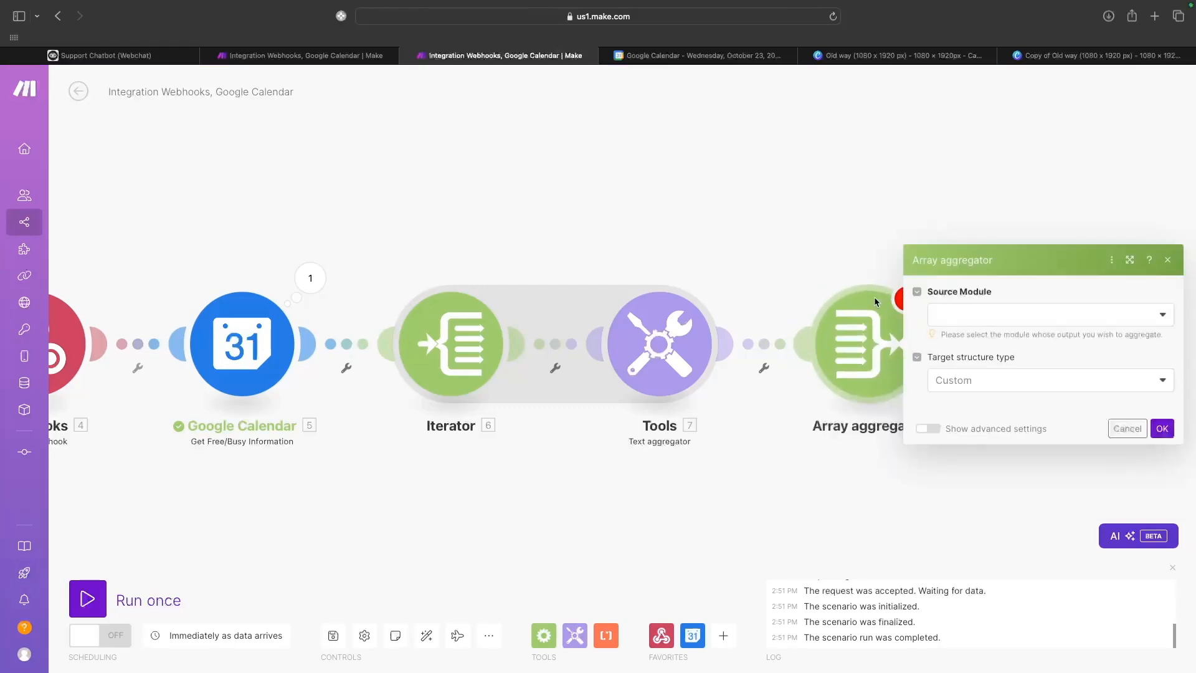
{"action": "left_click", "coordinate": [912, 385]}
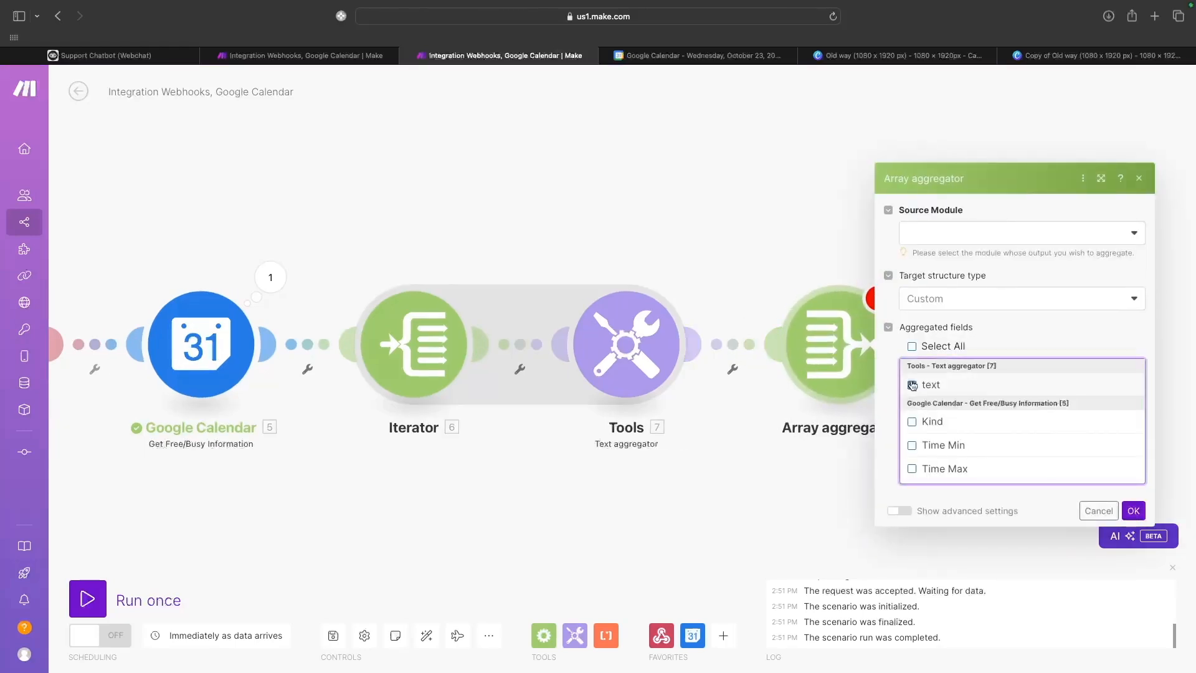
{"action": "left_click", "coordinate": [954, 234]}
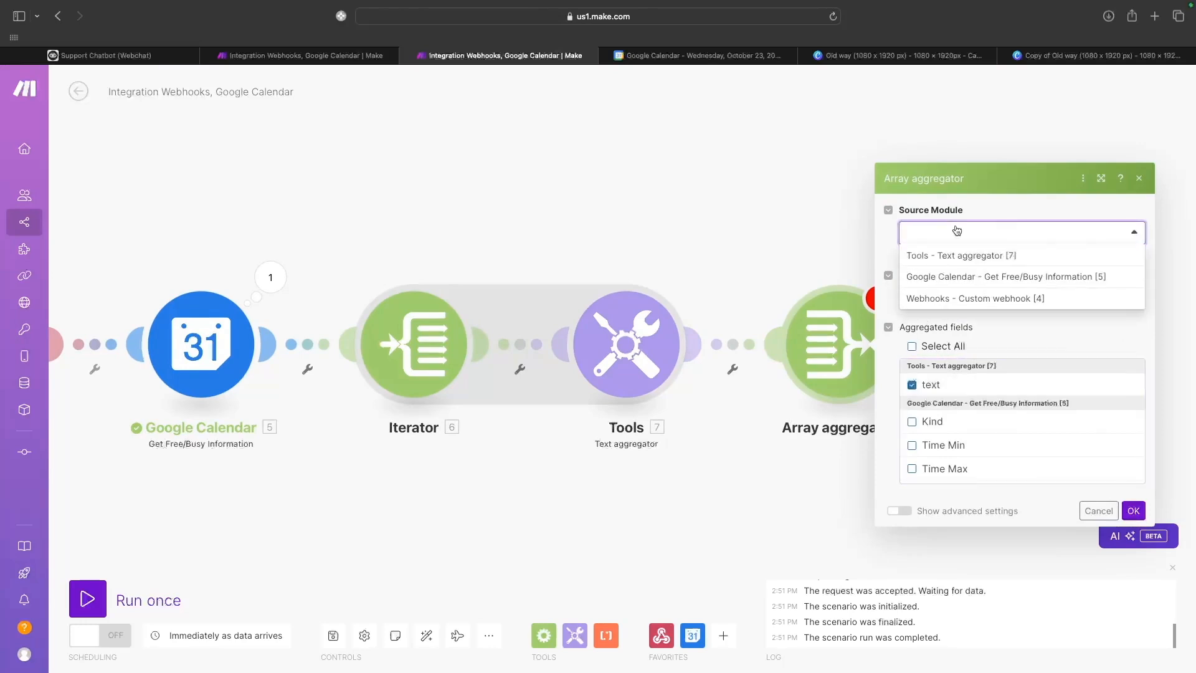
{"action": "left_click", "coordinate": [939, 261]}
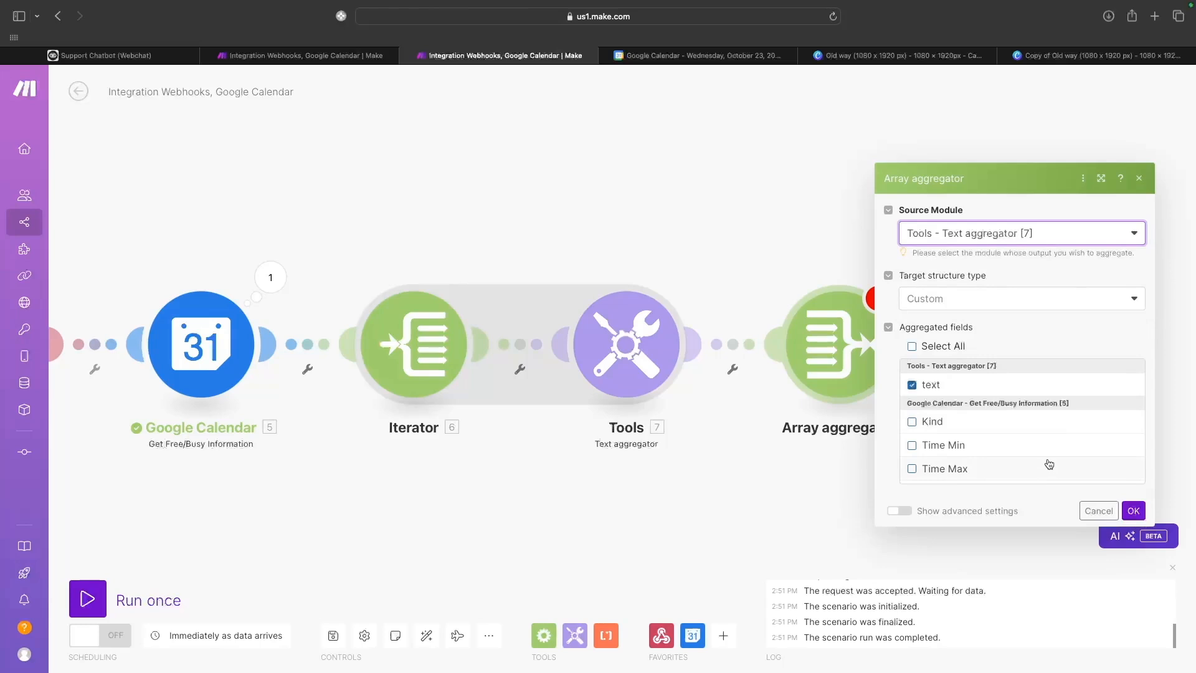
{"action": "left_click", "coordinate": [1132, 510]}
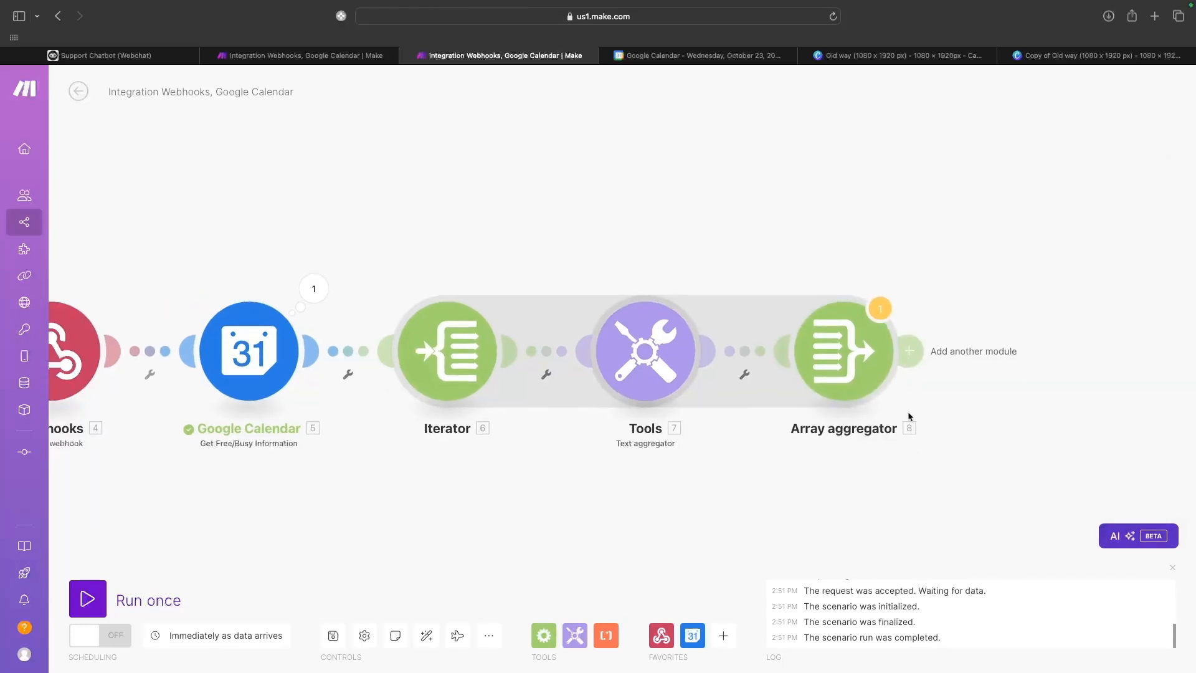
{"action": "left_click", "coordinate": [909, 353]}
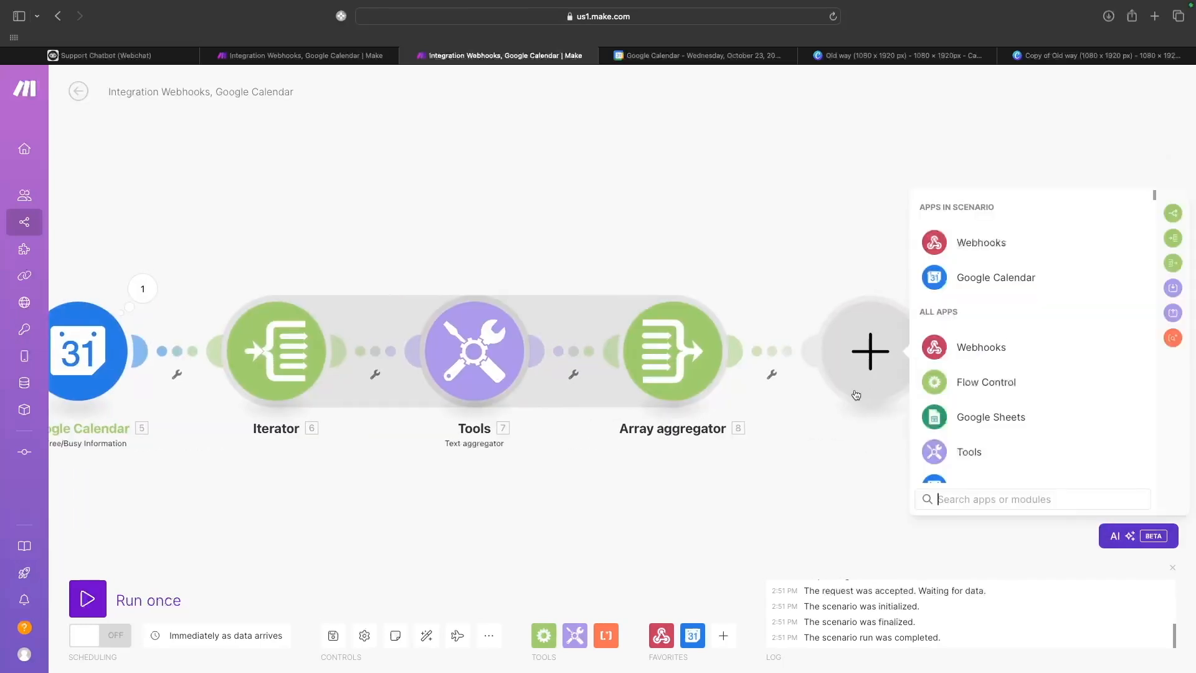
Add a Webhooks > Webhook response module as the scenario's final step.
{"action": "scroll", "coordinate": [936, 417], "scroll_direction": "down", "scroll_amount": 2}
{"action": "scroll", "coordinate": [936, 417], "scroll_direction": "up", "scroll_amount": 2}
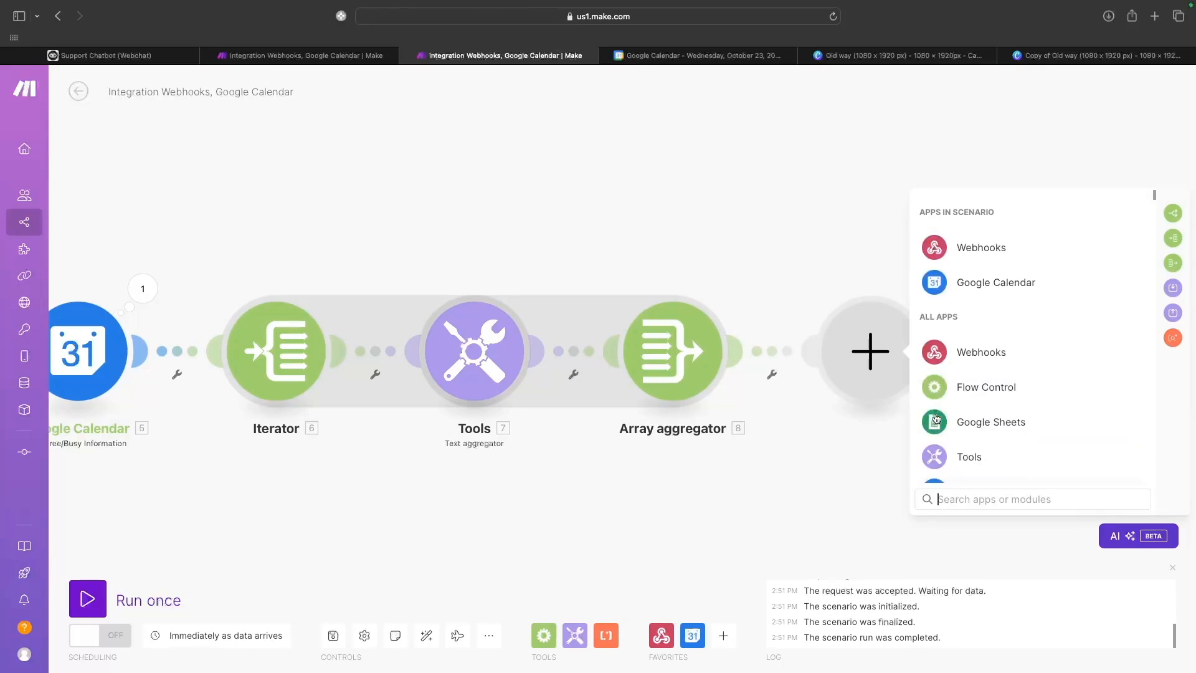
{"action": "left_click", "coordinate": [972, 348]}
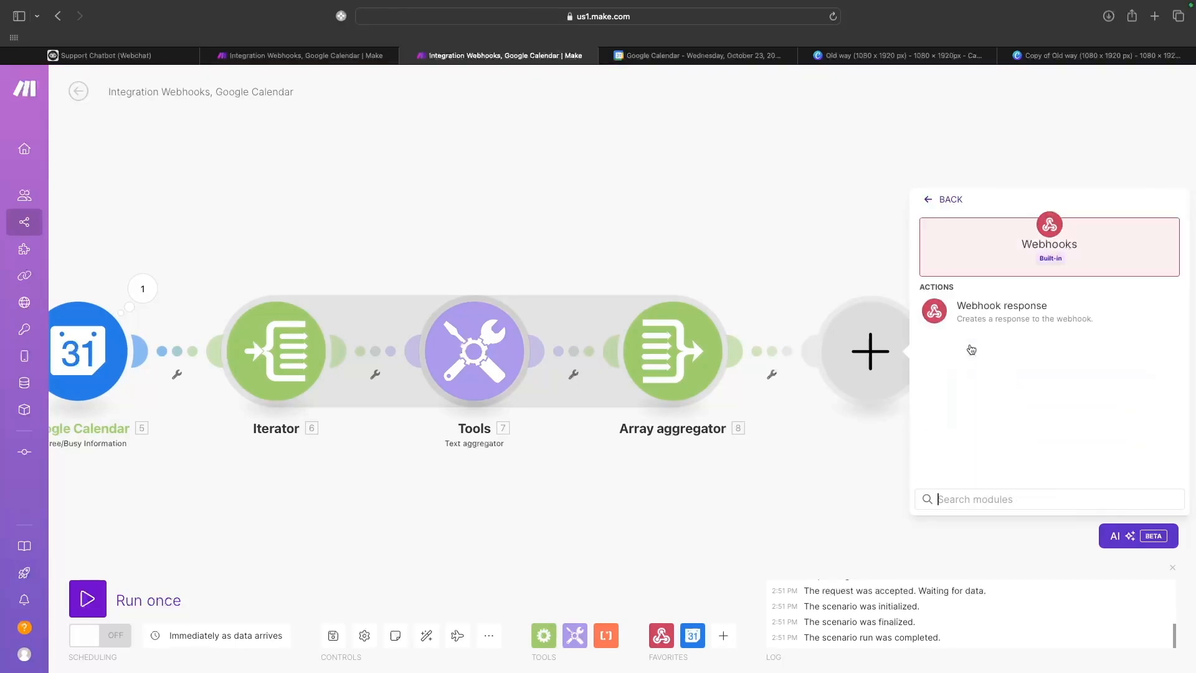
{"action": "left_click", "coordinate": [997, 310]}
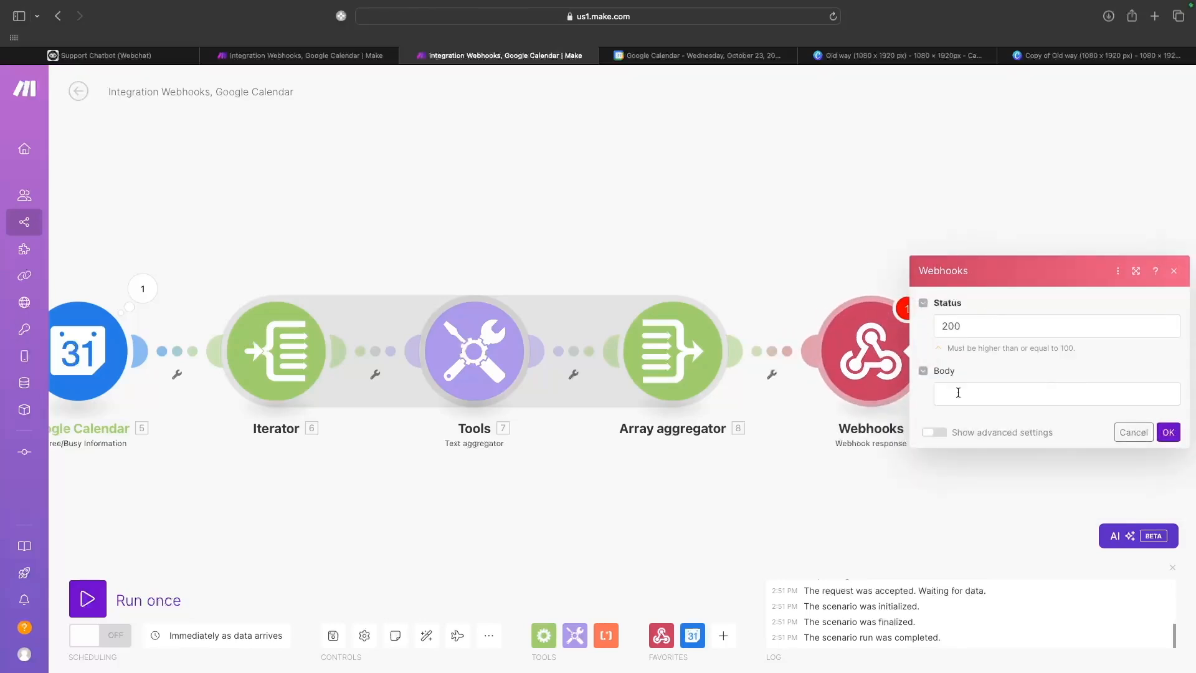
{"action": "left_click", "coordinate": [958, 392]}
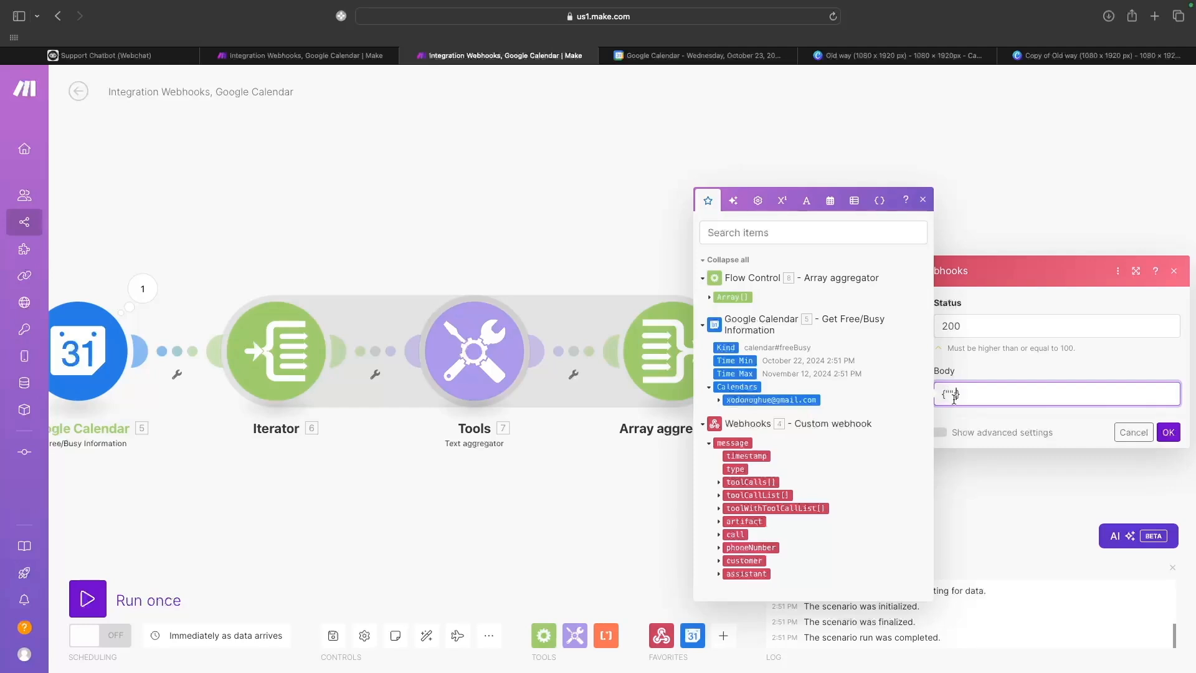
Start the response body with a busy_times key mapped to the aggregated array's text.
{"action": "type", "text": "\""}
{"action": "type", "text": "busy_times\":"}
{"action": "left_click", "coordinate": [1012, 394]}
{"action": "left_click", "coordinate": [721, 303]}
{"action": "left_click_drag", "start_coordinate": [733, 304], "coordinate": [1013, 398]}
{"action": "left_click", "coordinate": [1129, 392]}
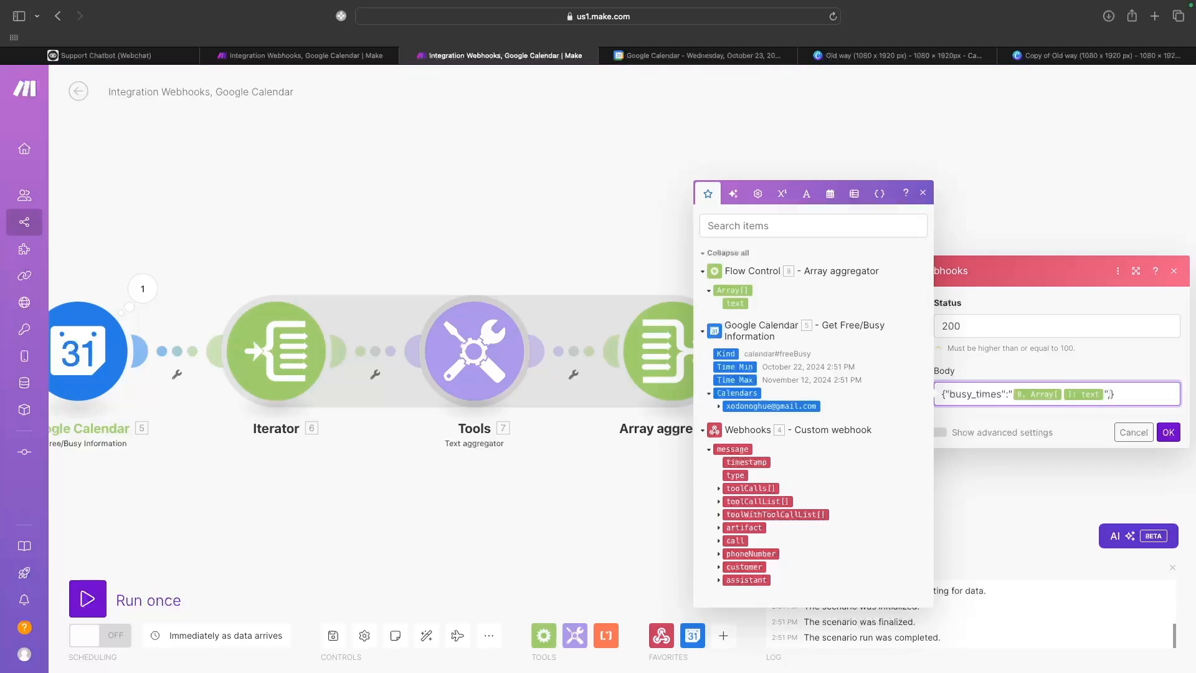
Add a today value of formatDate(now; MM/DD/YYYY) to the body and confirm the response.
{"action": "type", "text": ":\""}
{"action": "type", "text": "y\":\""}
{"action": "left_click", "coordinate": [830, 193]}
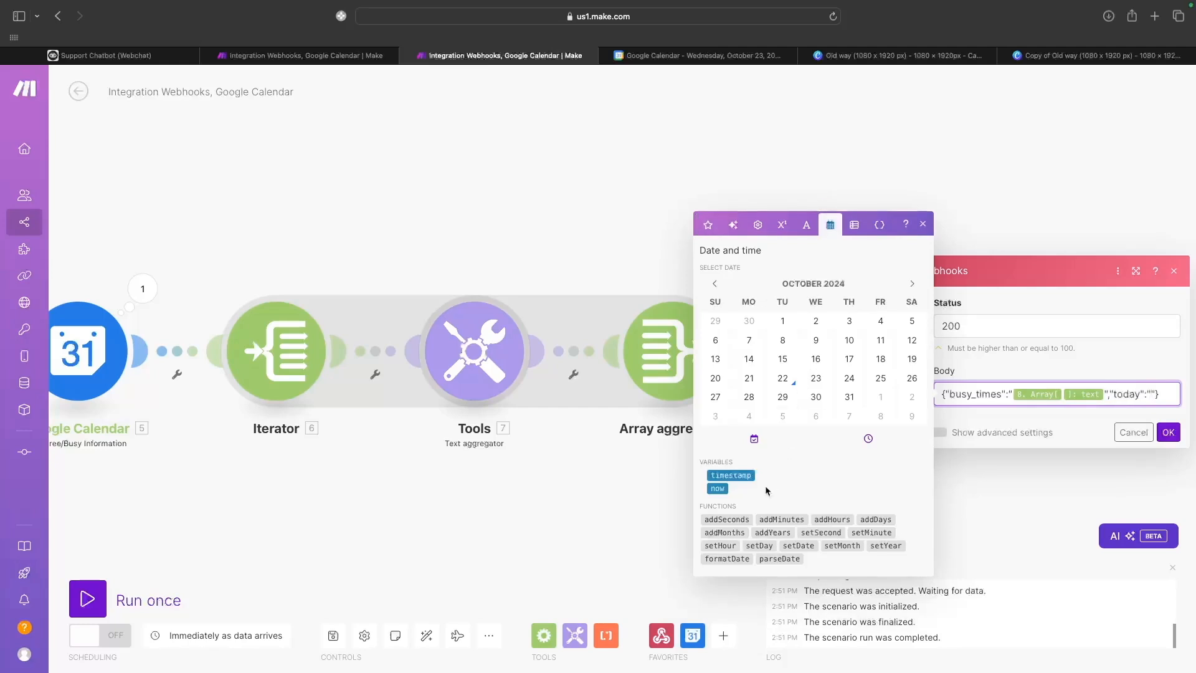
{"action": "left_click_drag", "start_coordinate": [716, 562], "coordinate": [1149, 402]}
{"action": "left_click_drag", "start_coordinate": [1150, 403], "coordinate": [1151, 405]}
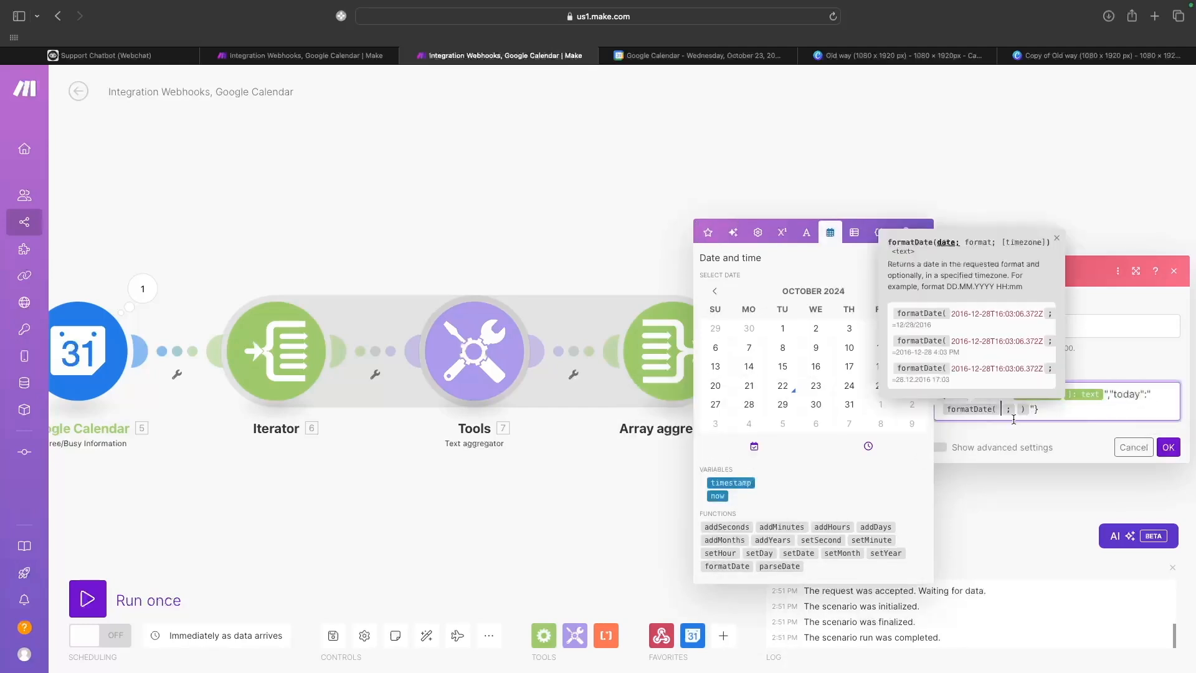
{"action": "left_click_drag", "start_coordinate": [717, 496], "coordinate": [1003, 411]}
{"action": "type", "text": ";MM?"}
{"action": "key", "text": "BackSpace"}
{"action": "type", "text": "/DD/YYYY"}
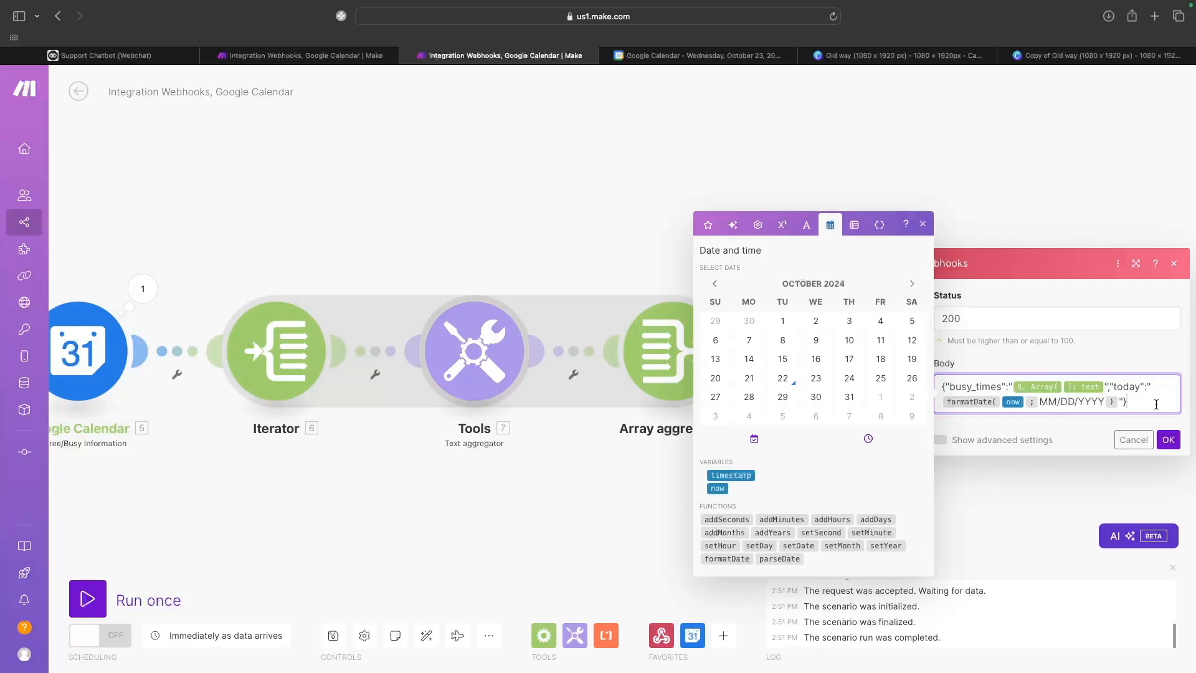
{"action": "left_click", "coordinate": [1171, 440]}
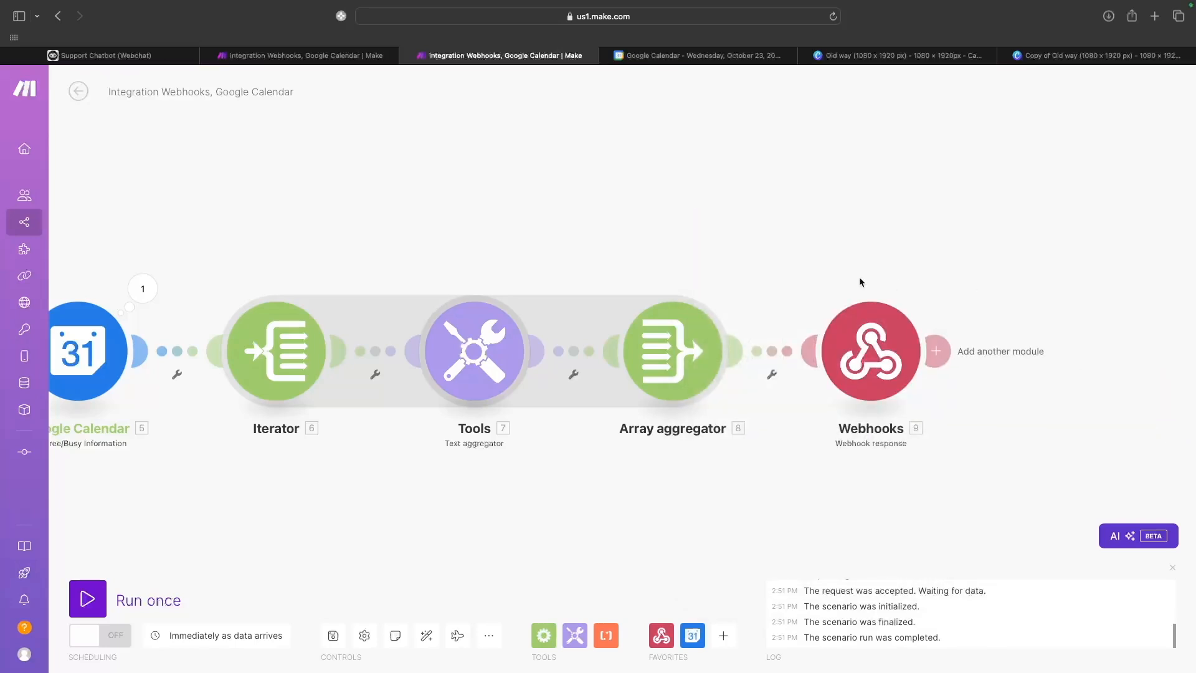
Set the Custom webhook trigger to redetermine its data structure.
{"action": "scroll", "coordinate": [858, 276], "scroll_direction": "down", "scroll_amount": 2}
{"action": "scroll", "coordinate": [858, 276], "scroll_direction": "up", "scroll_amount": 1}
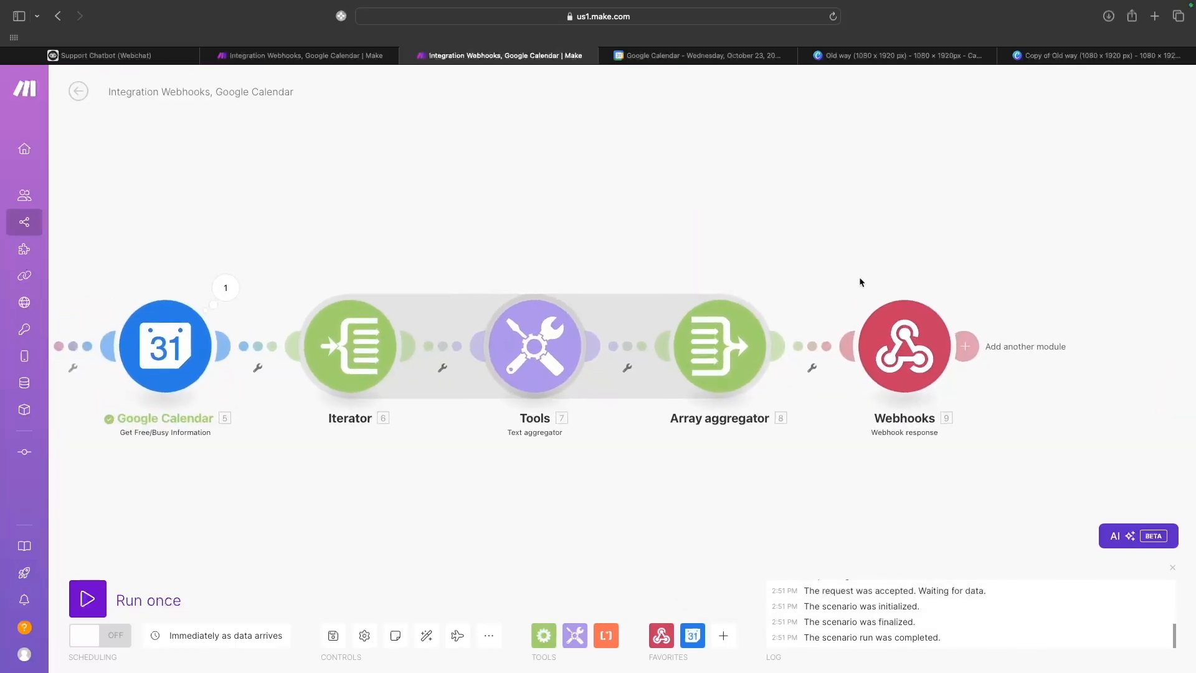
{"action": "scroll", "coordinate": [858, 276], "scroll_direction": "down", "scroll_amount": 2}
{"action": "scroll", "coordinate": [859, 277], "scroll_direction": "left", "scroll_amount": 2}
{"action": "scroll", "coordinate": [858, 276], "scroll_direction": "left", "scroll_amount": 1}
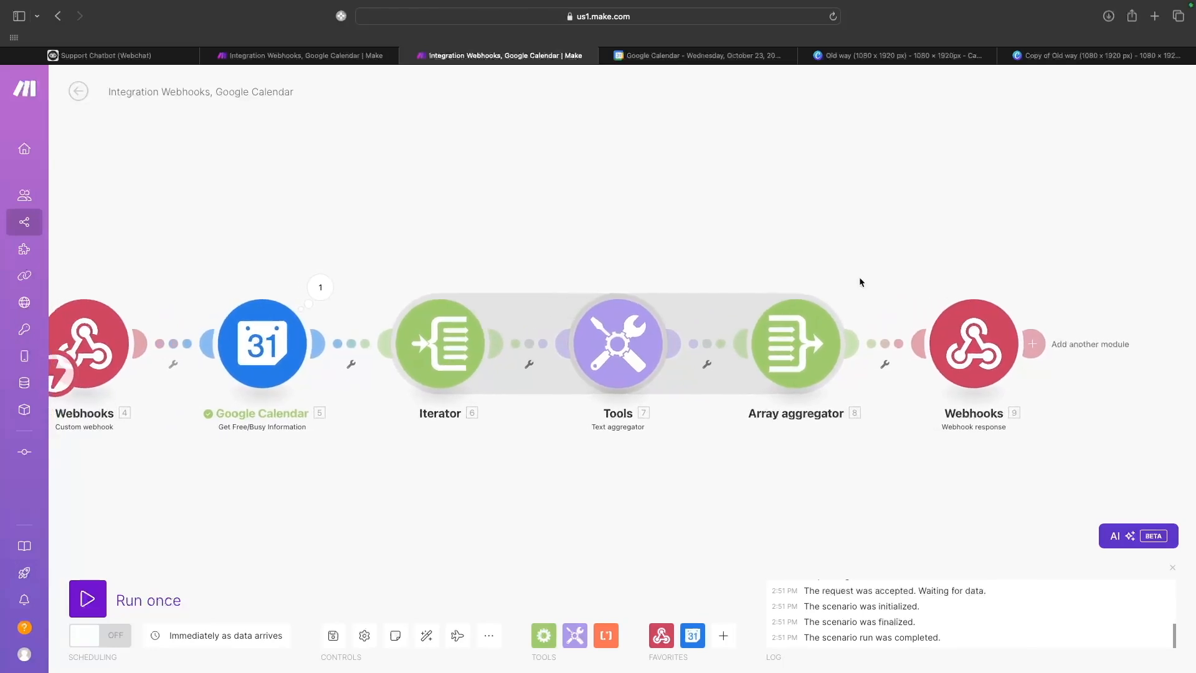
{"action": "scroll", "coordinate": [858, 277], "scroll_direction": "up", "scroll_amount": 1}
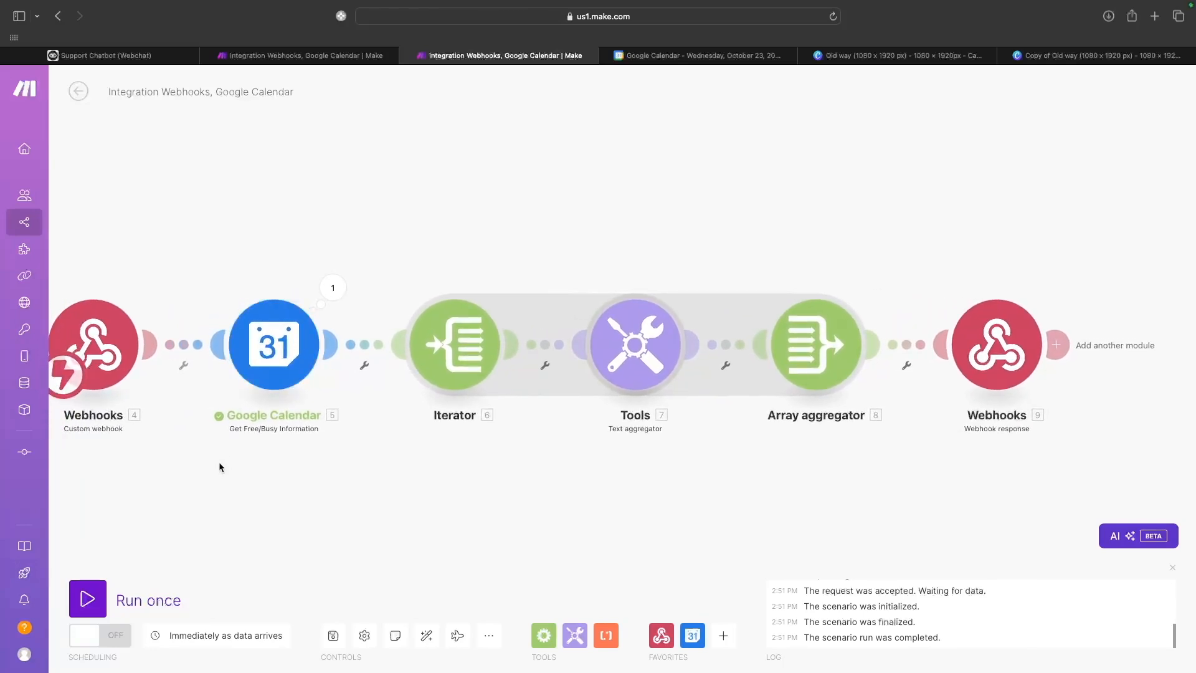
{"action": "scroll", "coordinate": [264, 368], "scroll_direction": "left", "scroll_amount": 2}
{"action": "scroll", "coordinate": [264, 369], "scroll_direction": "down", "scroll_amount": 1}
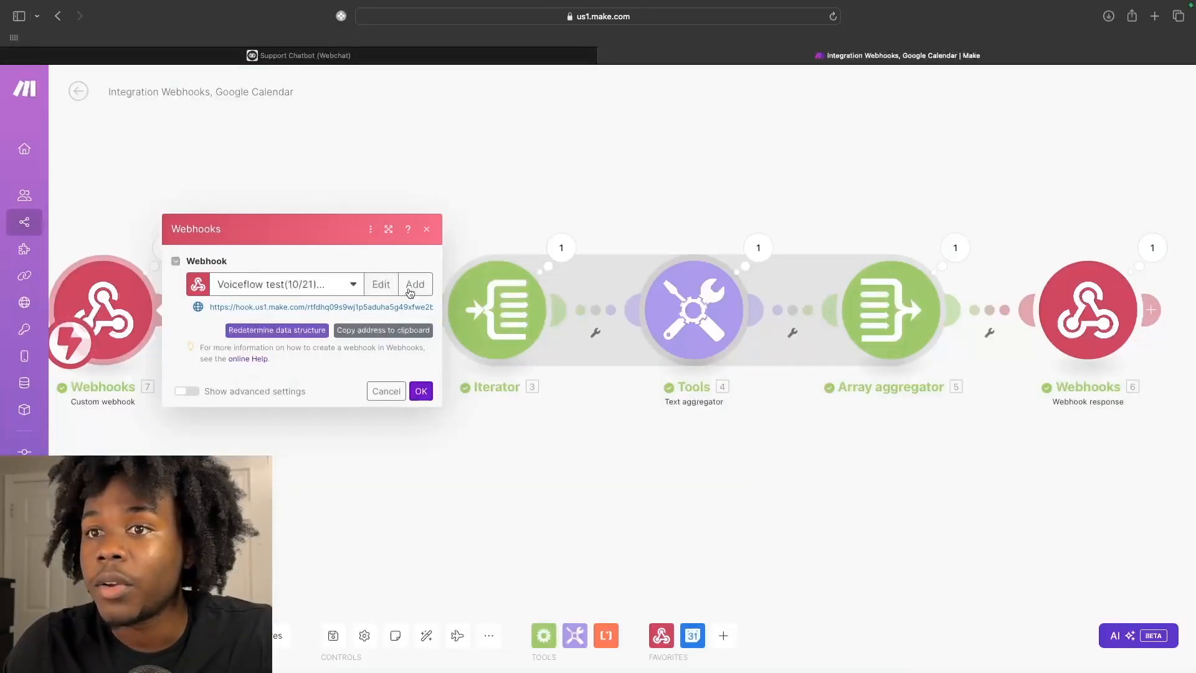
{"action": "left_click", "coordinate": [293, 331]}
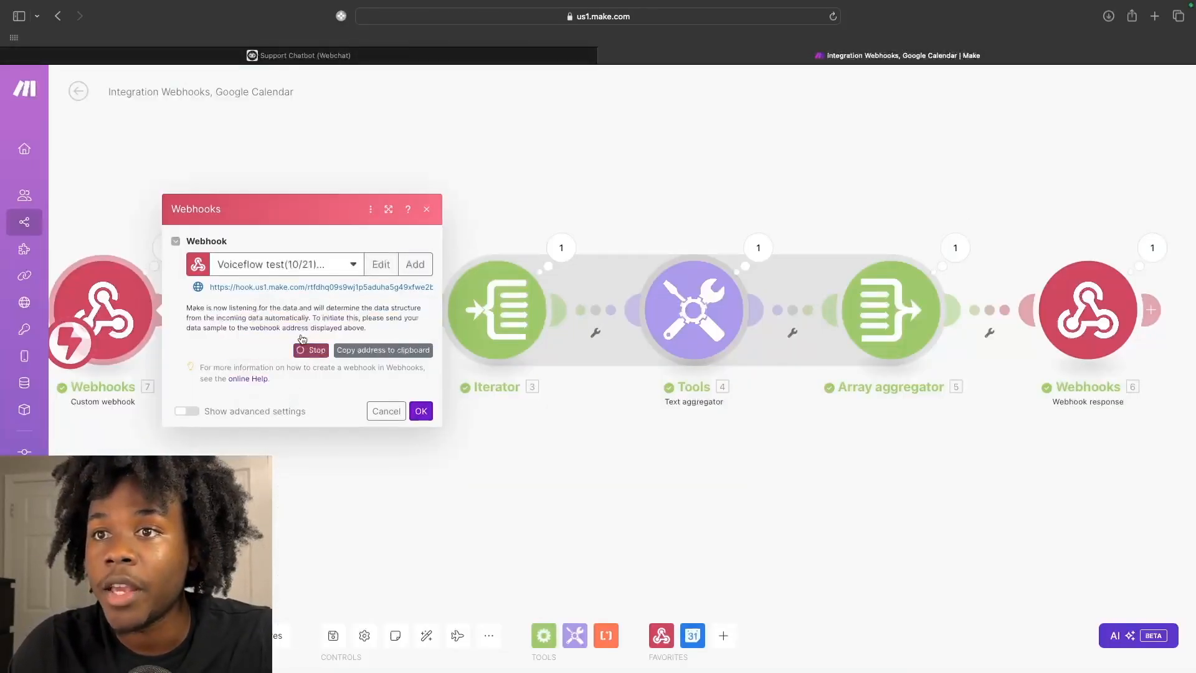
Send a test request from Voiceflow's API block, confirm the webhook, and return to Voiceflow.
{"action": "left_click", "coordinate": [305, 56]}
{"action": "left_click", "coordinate": [1133, 571]}
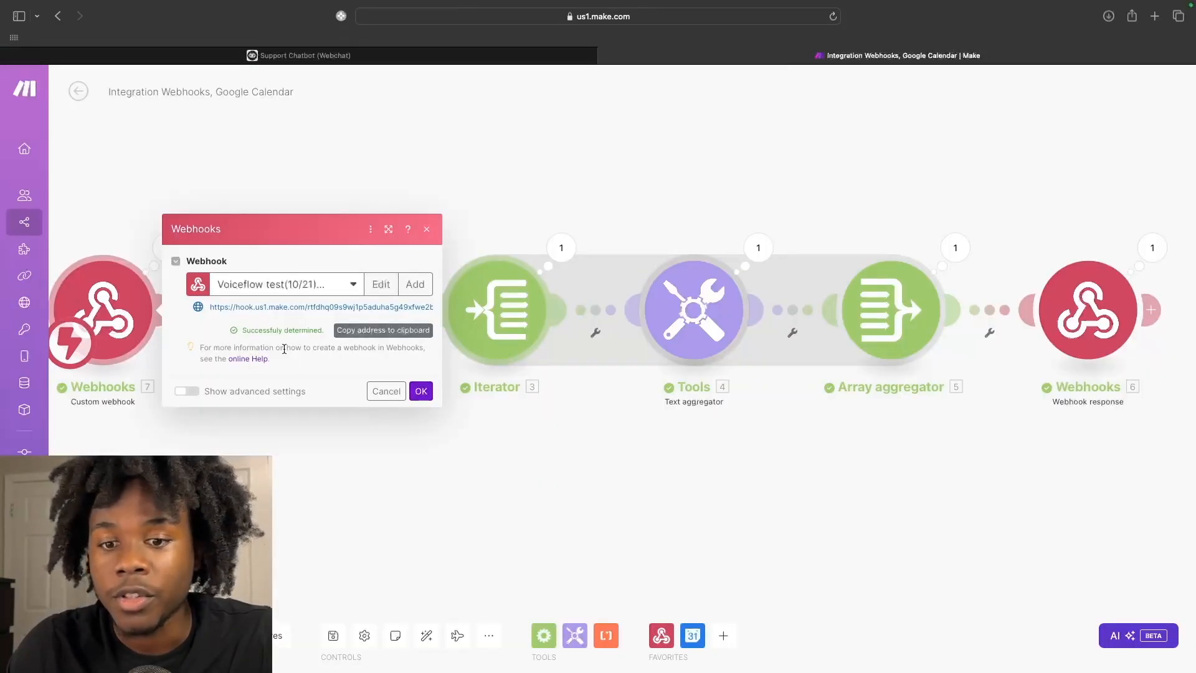
{"action": "left_click", "coordinate": [421, 391]}
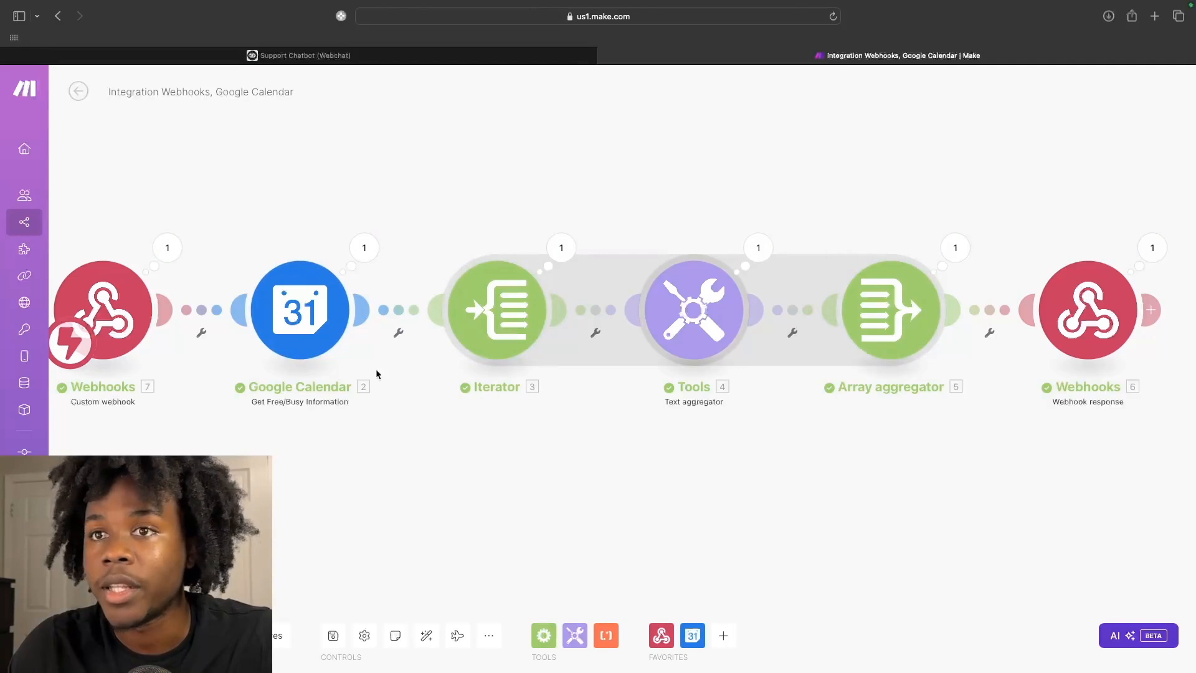
{"action": "left_click", "coordinate": [362, 56]}
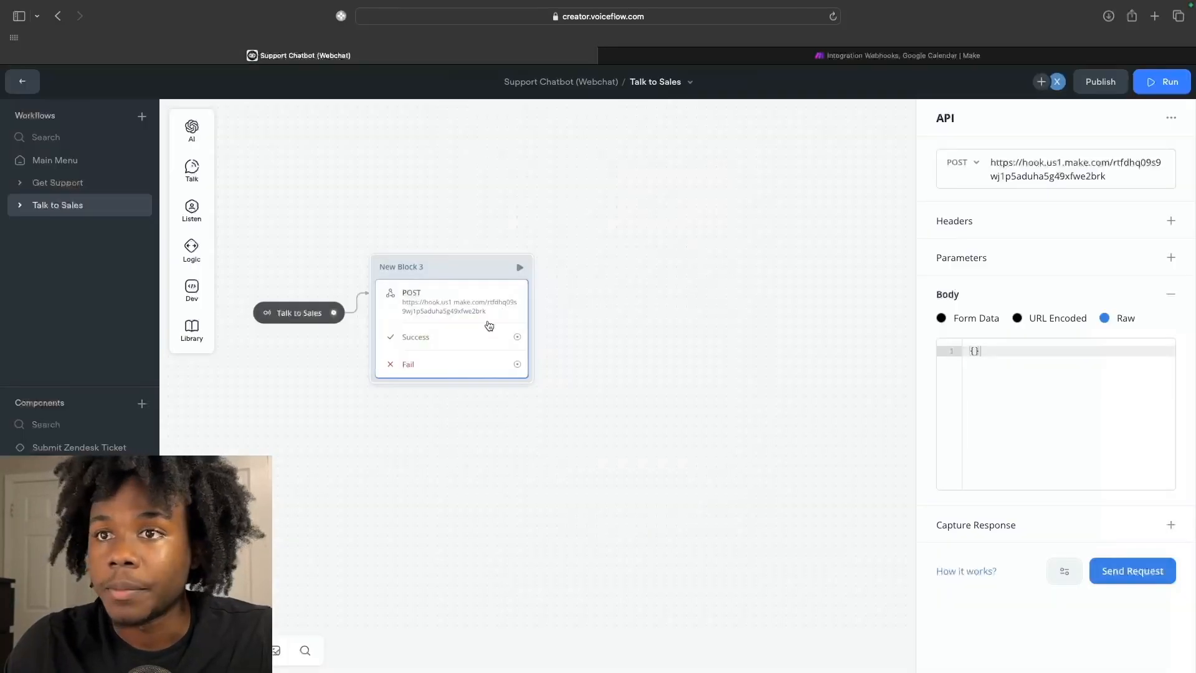
Add New Block 4 with the message 'We ran into an error checking calendar availability. Would you like to tyry again?'.
{"action": "scroll", "coordinate": [555, 320], "scroll_direction": "right", "scroll_amount": 2}
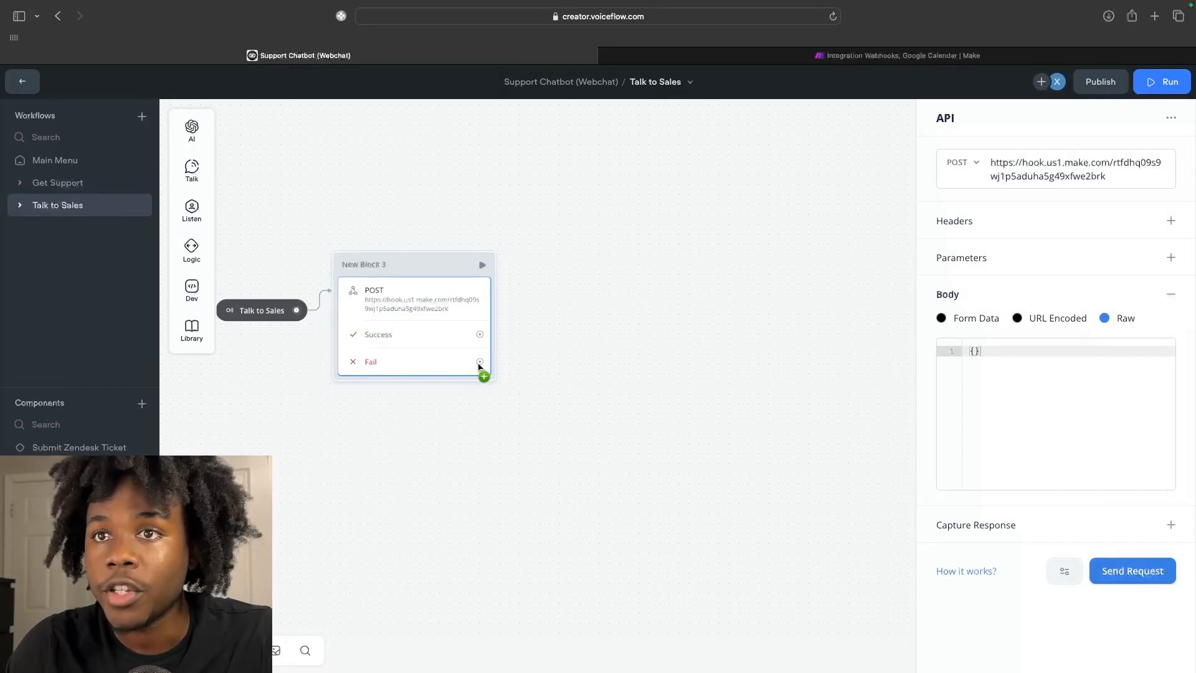
{"action": "mouse_move", "coordinate": [192, 212]}
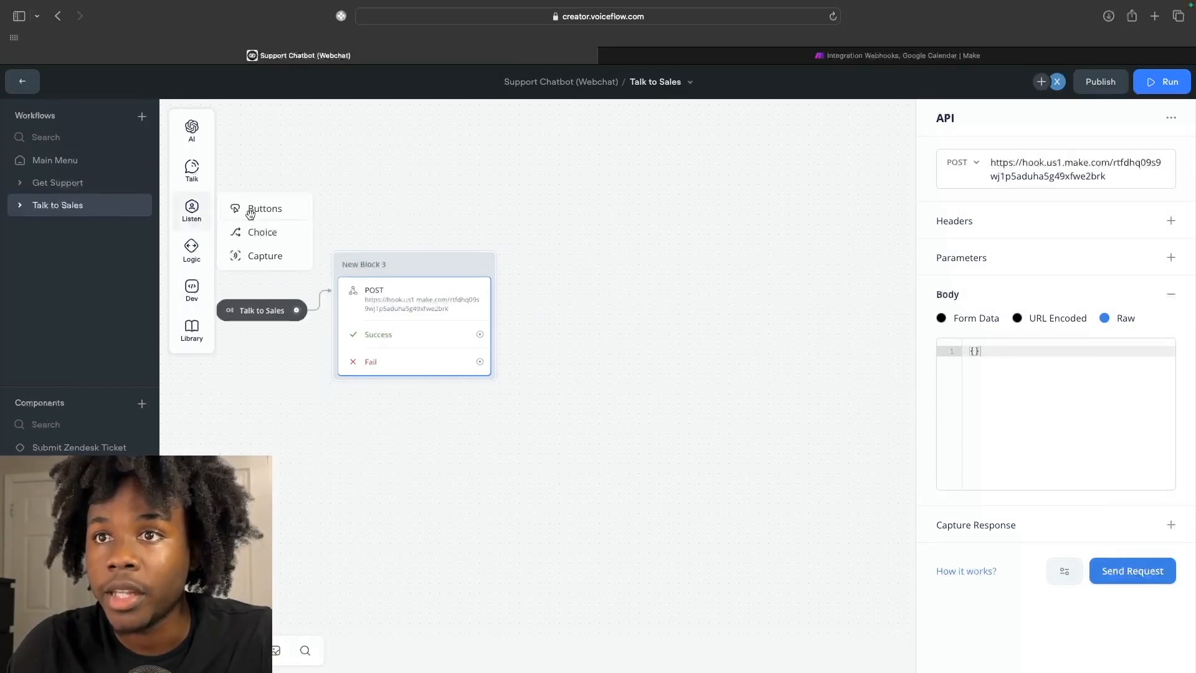
{"action": "mouse_move", "coordinate": [192, 169]}
{"action": "left_click_drag", "start_coordinate": [262, 168], "coordinate": [375, 426]}
{"action": "mouse_move", "coordinate": [393, 478]}
{"action": "left_mouse_down"}
{"action": "mouse_move", "coordinate": [444, 480]}
{"action": "mouse_move", "coordinate": [414, 479]}
{"action": "left_mouse_up"}
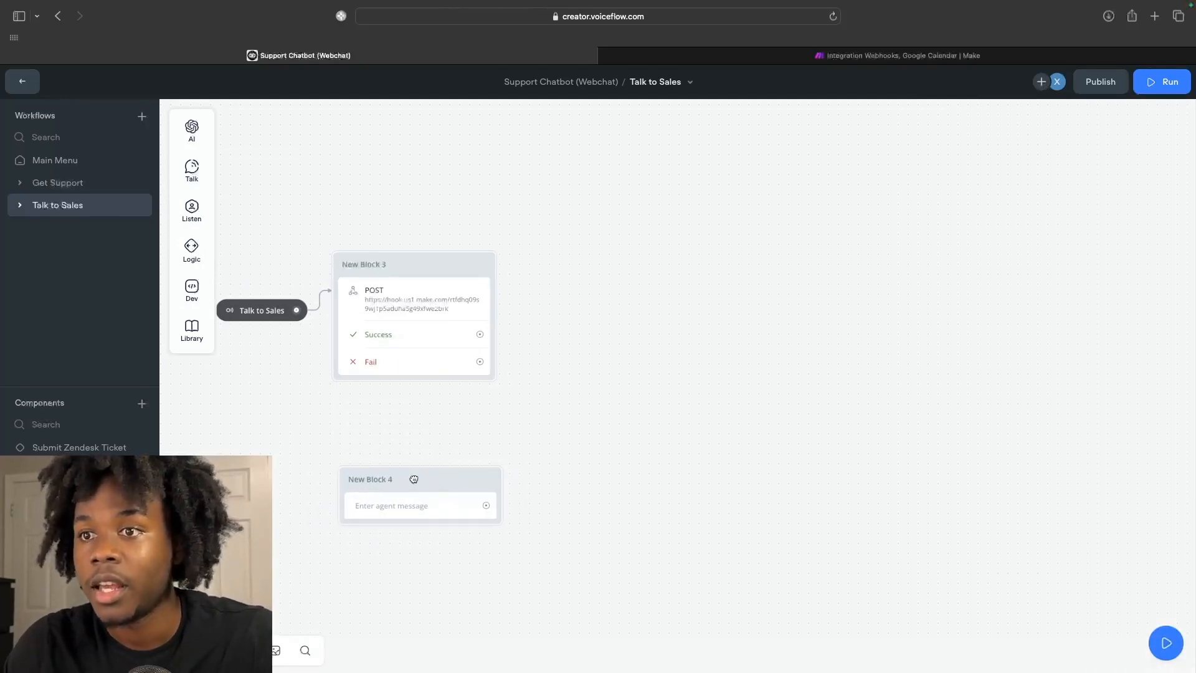
{"action": "left_click", "coordinate": [416, 502]}
{"action": "type", "text": "We ran into an erro"}
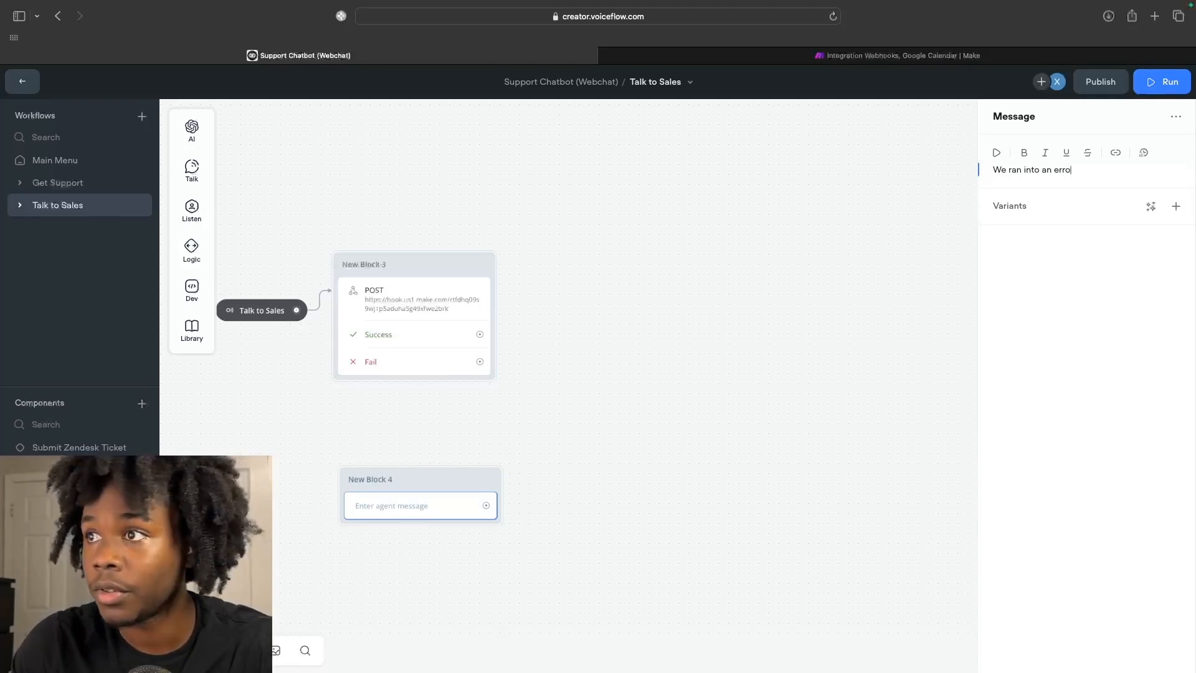
{"action": "type", "text": "r checking calendar avial"}
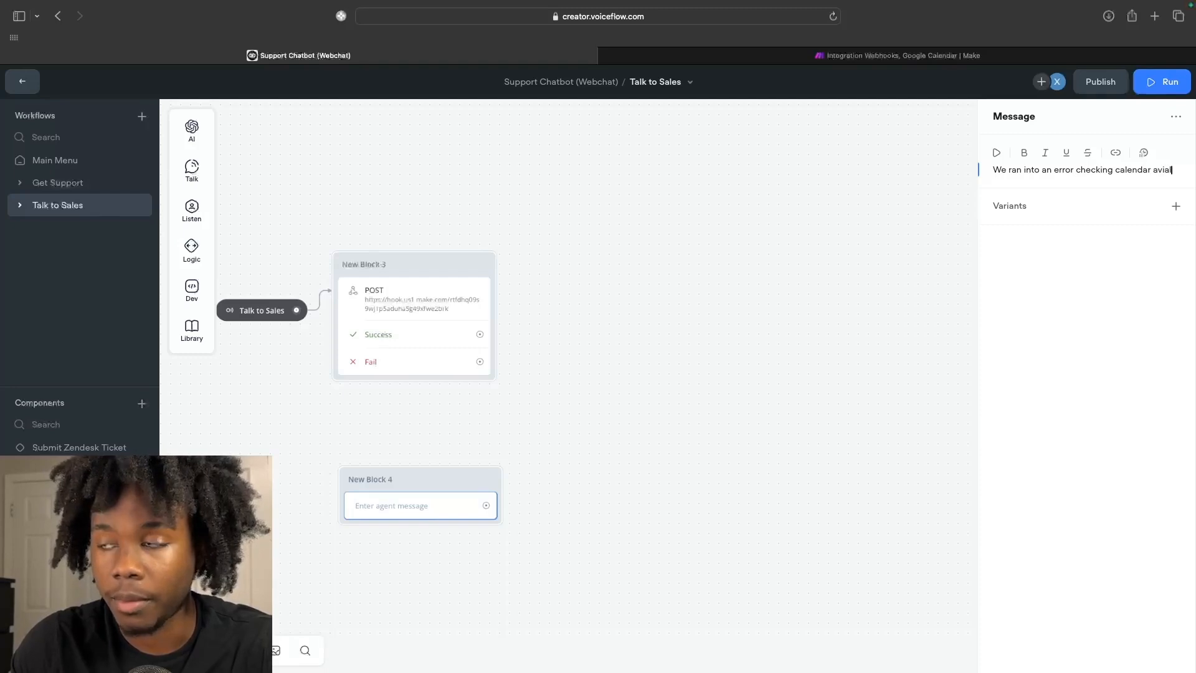
{"action": "key", "text": "BackSpace"}
{"action": "key", "text": "BackSpace"}
{"action": "key", "text": "BackSpace"}
{"action": "type", "text": "ailability. Would you"}
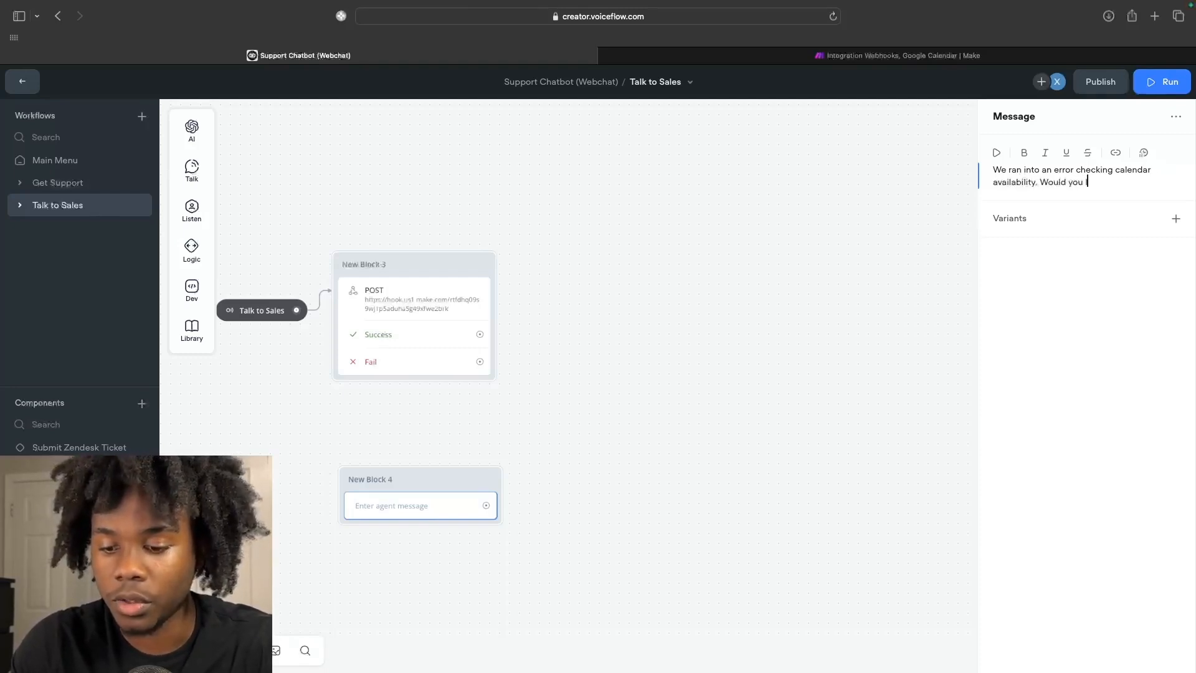
{"action": "type", "text": " like to tyry again?"}
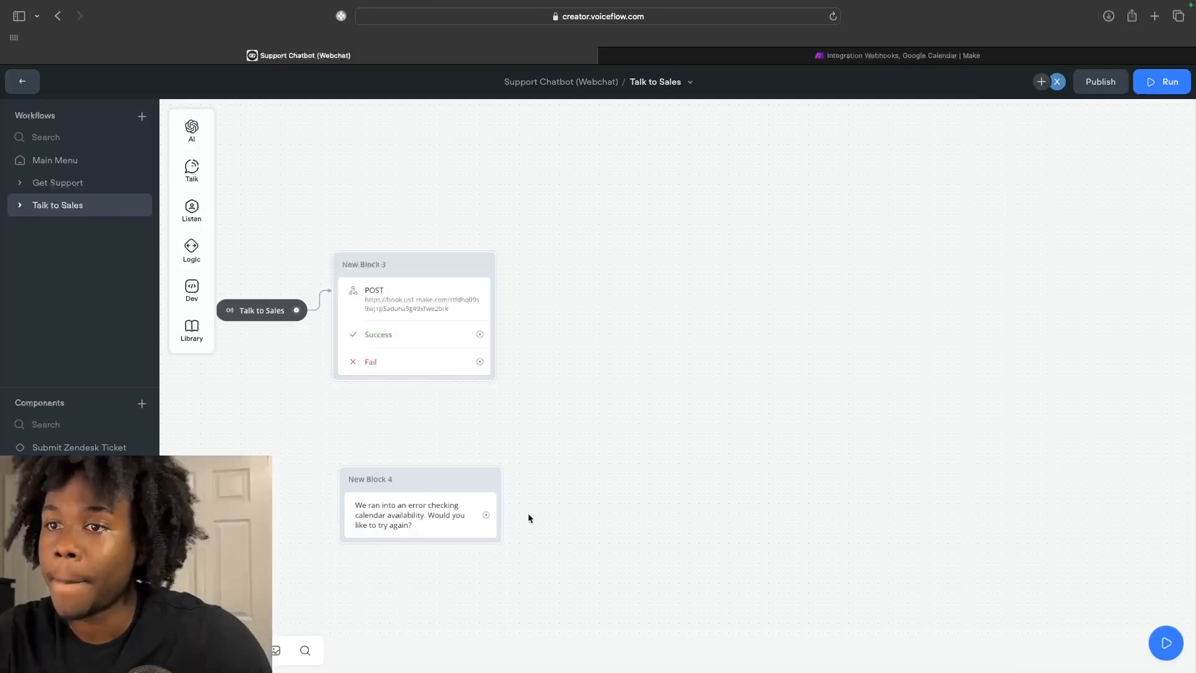
Add a Capture step that saves the entire user reply to {last_utterance}.
{"action": "scroll", "coordinate": [528, 513], "scroll_direction": "down", "scroll_amount": 2}
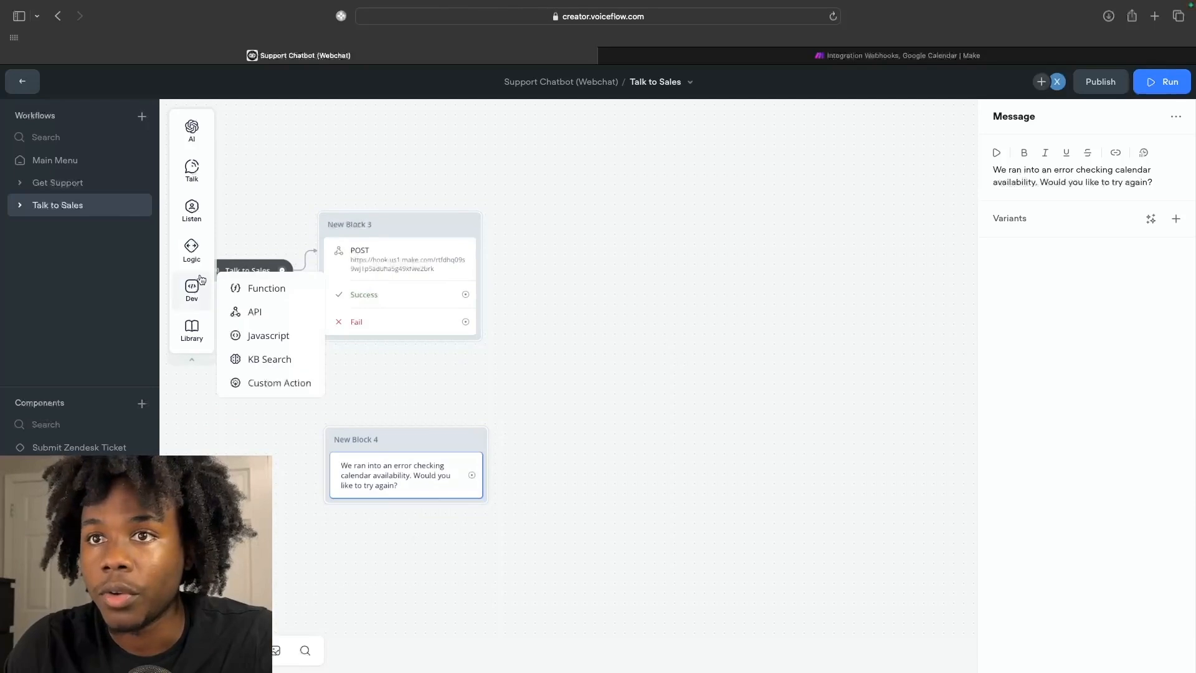
{"action": "mouse_move", "coordinate": [192, 289]}
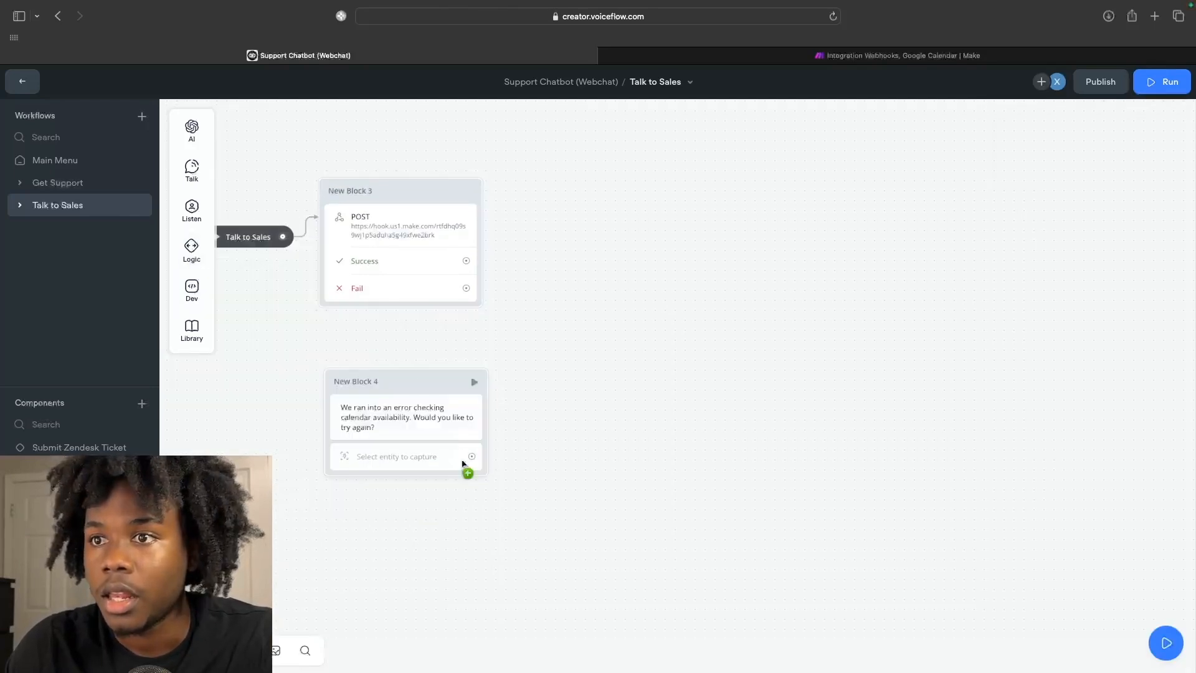
{"action": "left_click", "coordinate": [462, 464]}
{"action": "left_click", "coordinate": [1059, 118]}
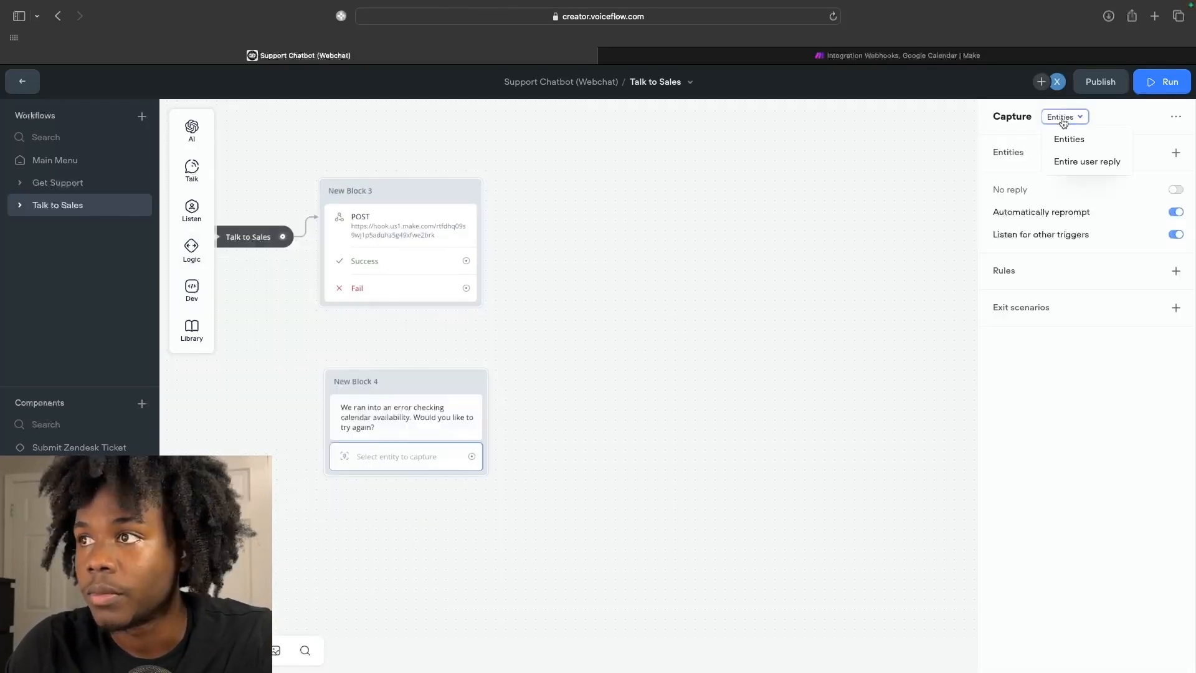
{"action": "left_click", "coordinate": [1069, 162]}
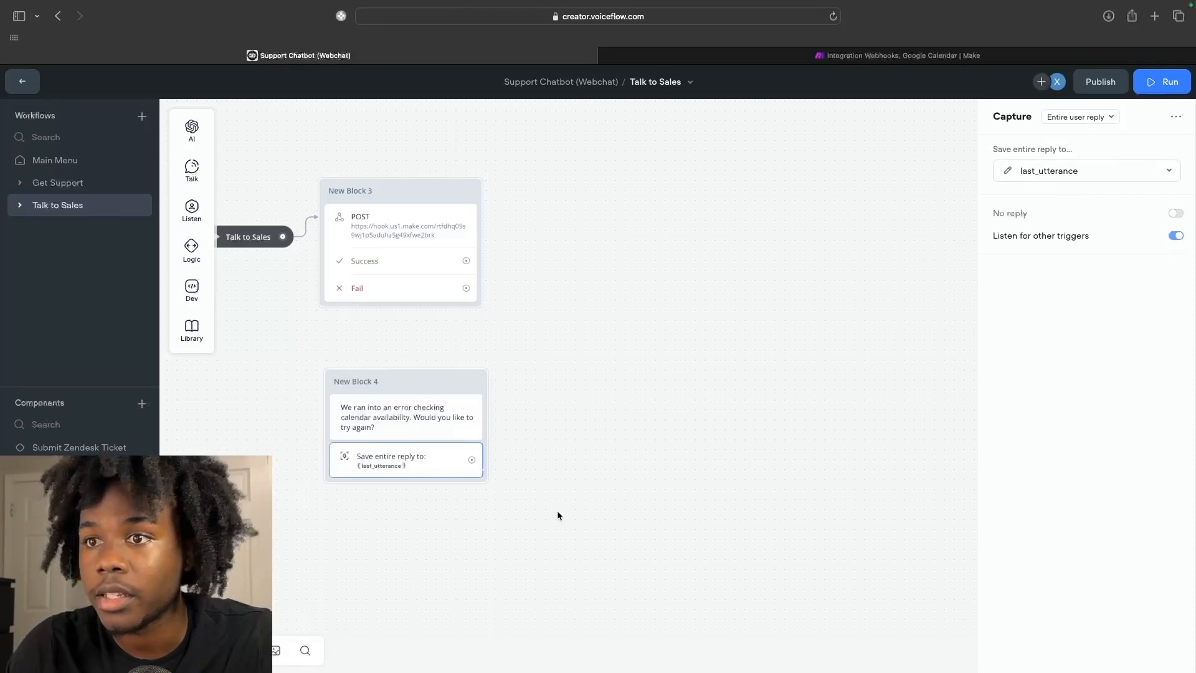
Move New Block 4 up and place a new Condition block beneath it.
{"action": "left_click_drag", "start_coordinate": [431, 382], "coordinate": [426, 363]}
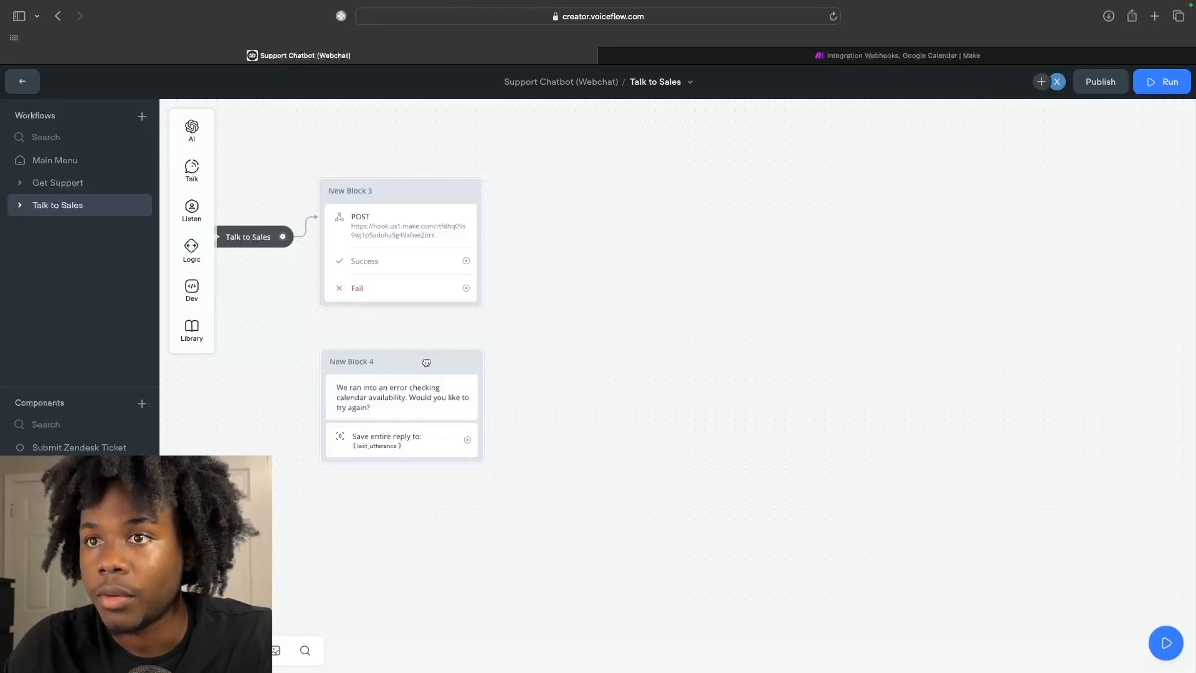
{"action": "mouse_move", "coordinate": [192, 249]}
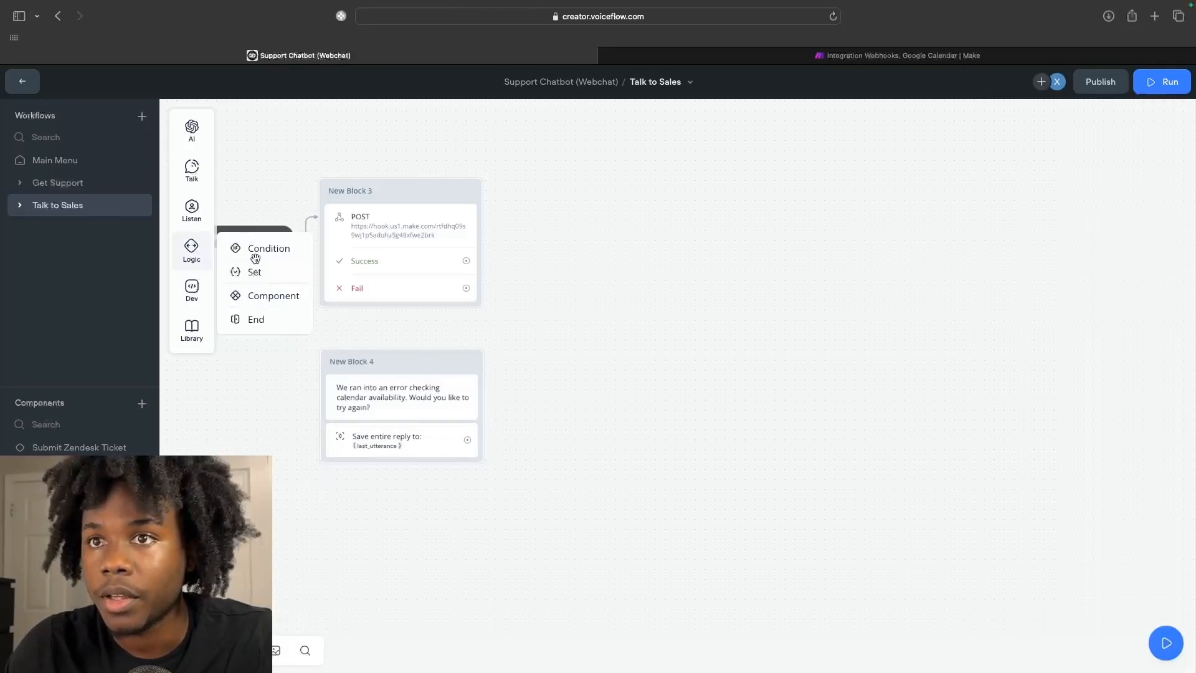
{"action": "mouse_move", "coordinate": [191, 129]}
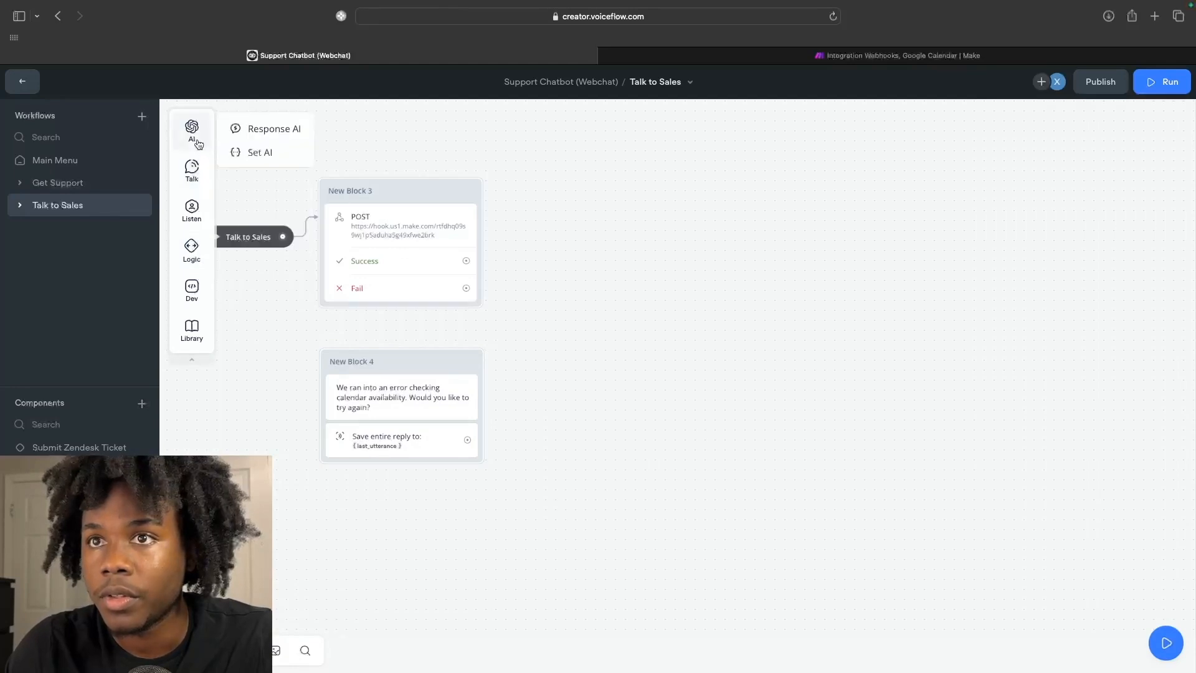
{"action": "left_click_drag", "start_coordinate": [417, 520], "coordinate": [395, 507]}
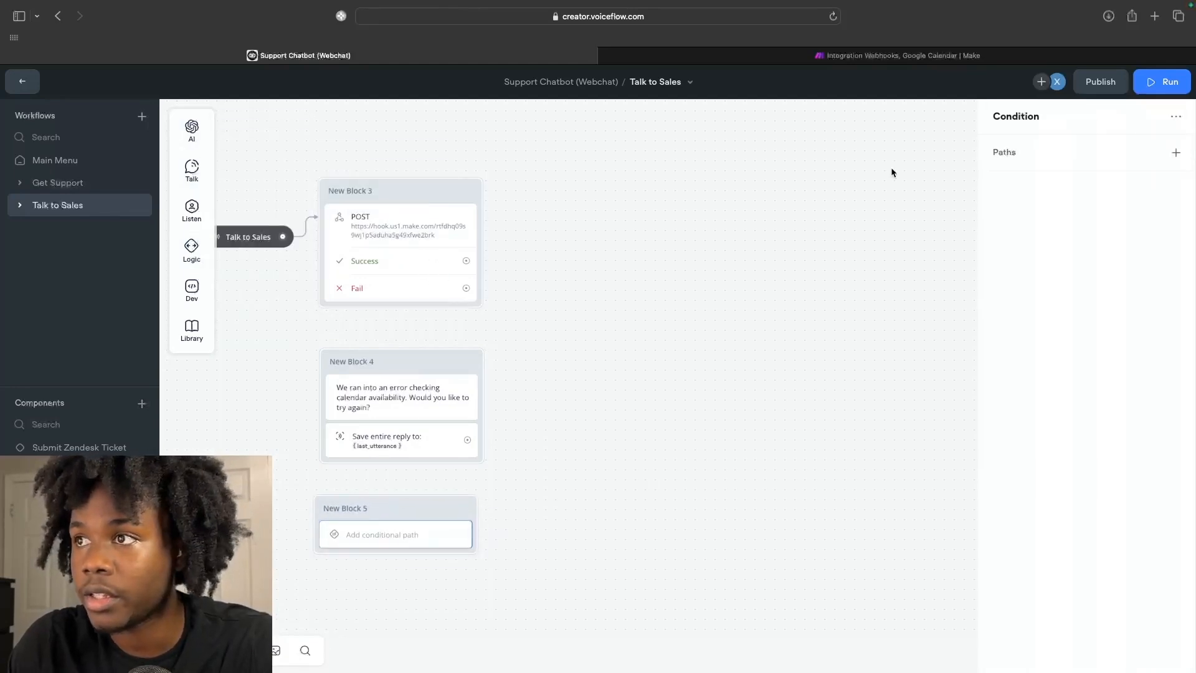
Add a condition-builder path where {last_utterance} contains yes.
{"action": "left_click", "coordinate": [1177, 154]}
{"action": "left_click", "coordinate": [1137, 194]}
{"action": "left_click", "coordinate": [828, 214]}
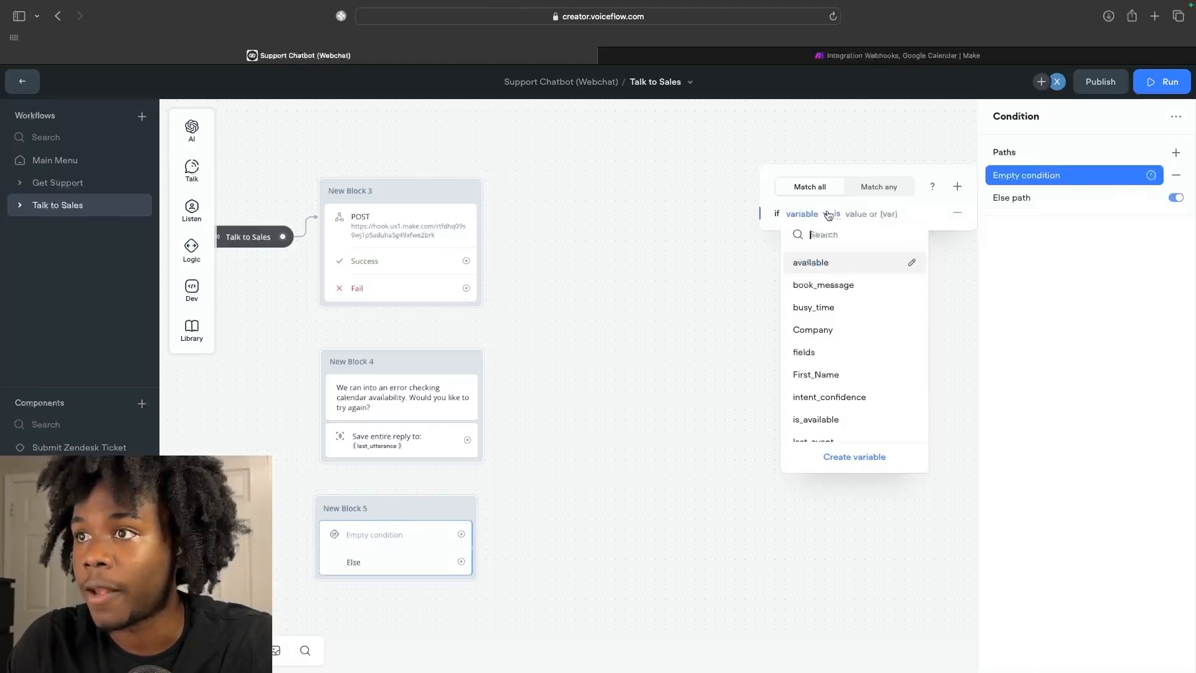
{"action": "scroll", "coordinate": [834, 303], "scroll_direction": "down", "scroll_amount": 3}
{"action": "left_click", "coordinate": [831, 290]}
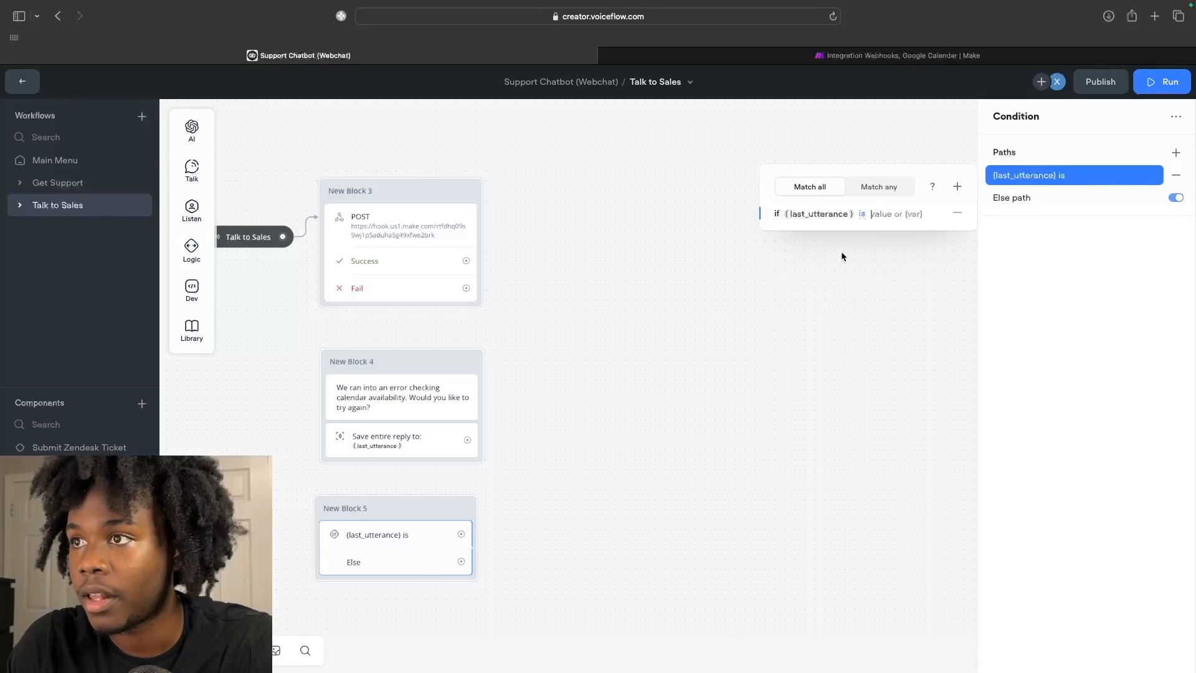
{"action": "left_click", "coordinate": [862, 213]}
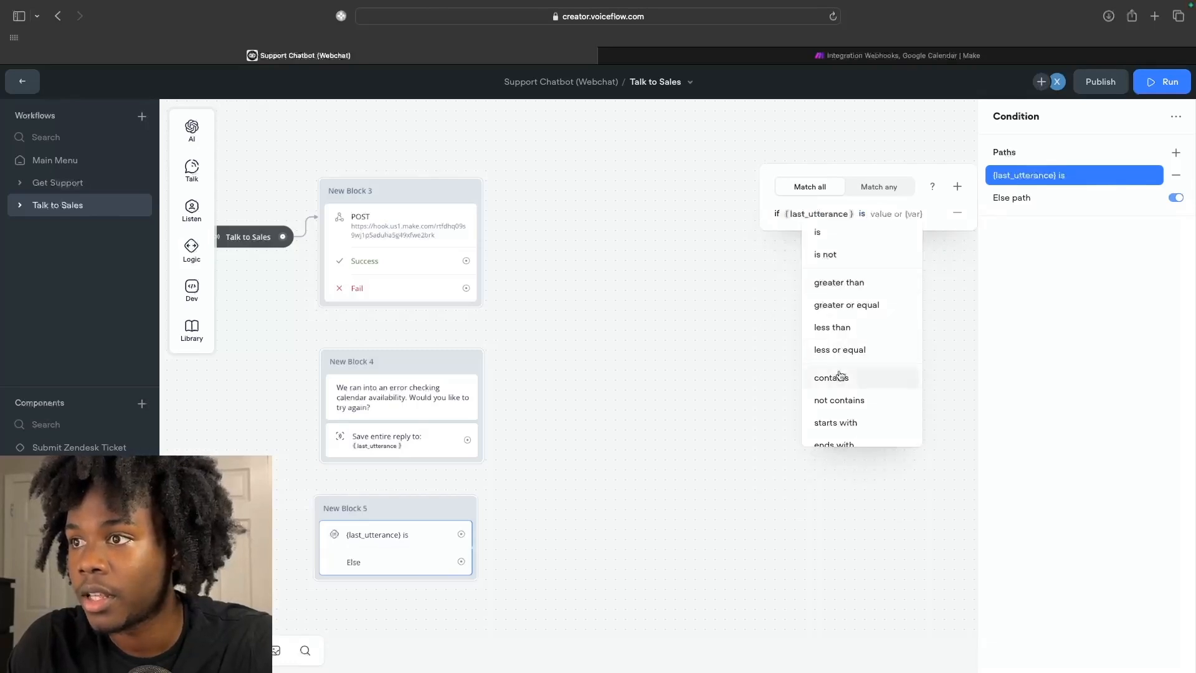
{"action": "left_click", "coordinate": [837, 377]}
{"action": "type", "text": "yes"}
Add further {last_utterance} contains rows for yea and sure.
{"action": "left_click", "coordinate": [957, 186]}
{"action": "left_click", "coordinate": [836, 439]}
{"action": "type", "text": "yea"}
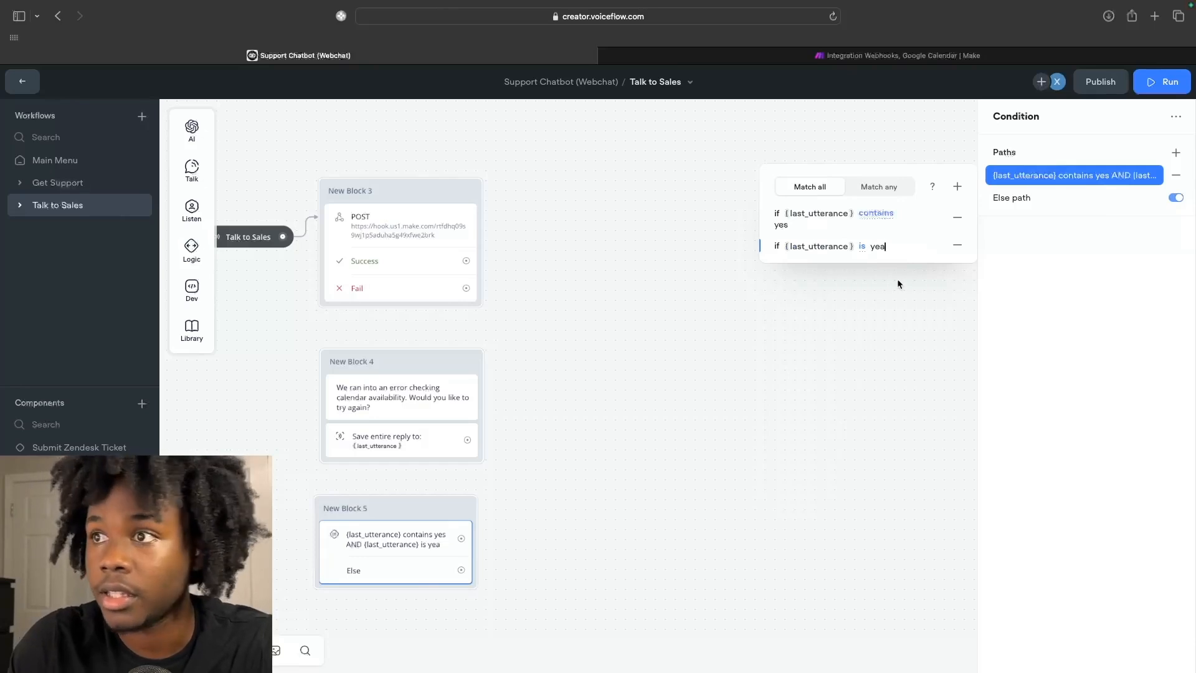
{"action": "left_click", "coordinate": [957, 186]}
{"action": "left_click", "coordinate": [836, 389]}
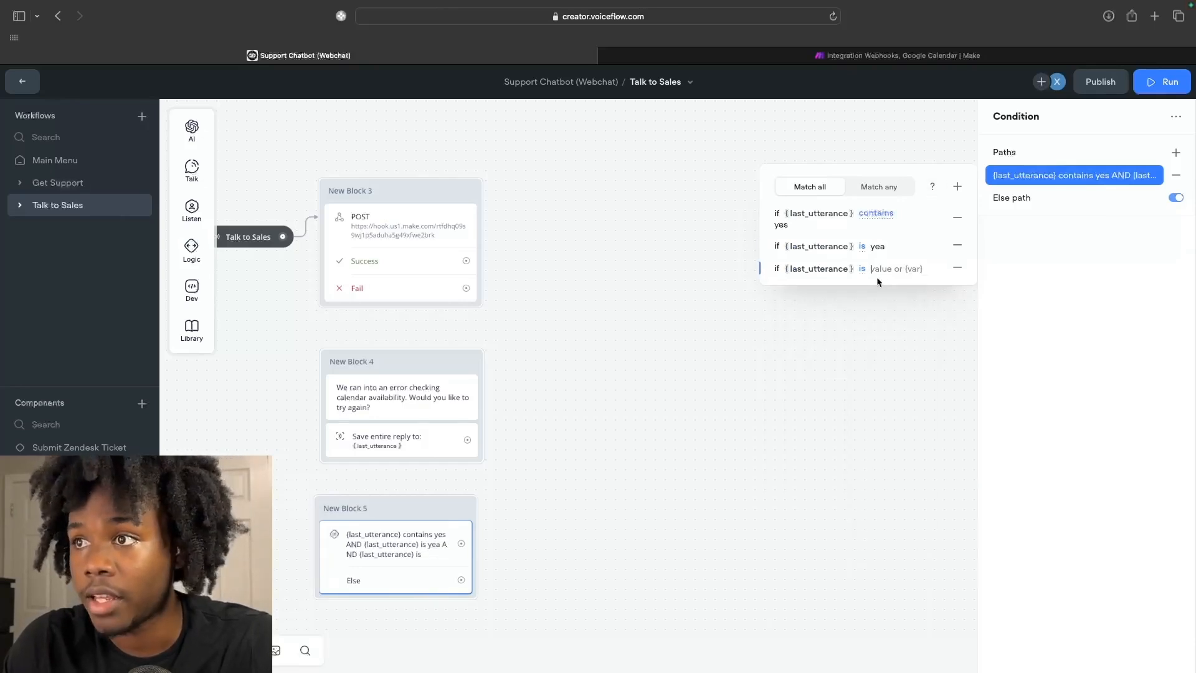
{"action": "left_click", "coordinate": [862, 248]}
{"action": "scroll", "coordinate": [850, 416], "scroll_direction": "down", "scroll_amount": 1}
{"action": "left_click", "coordinate": [844, 390]}
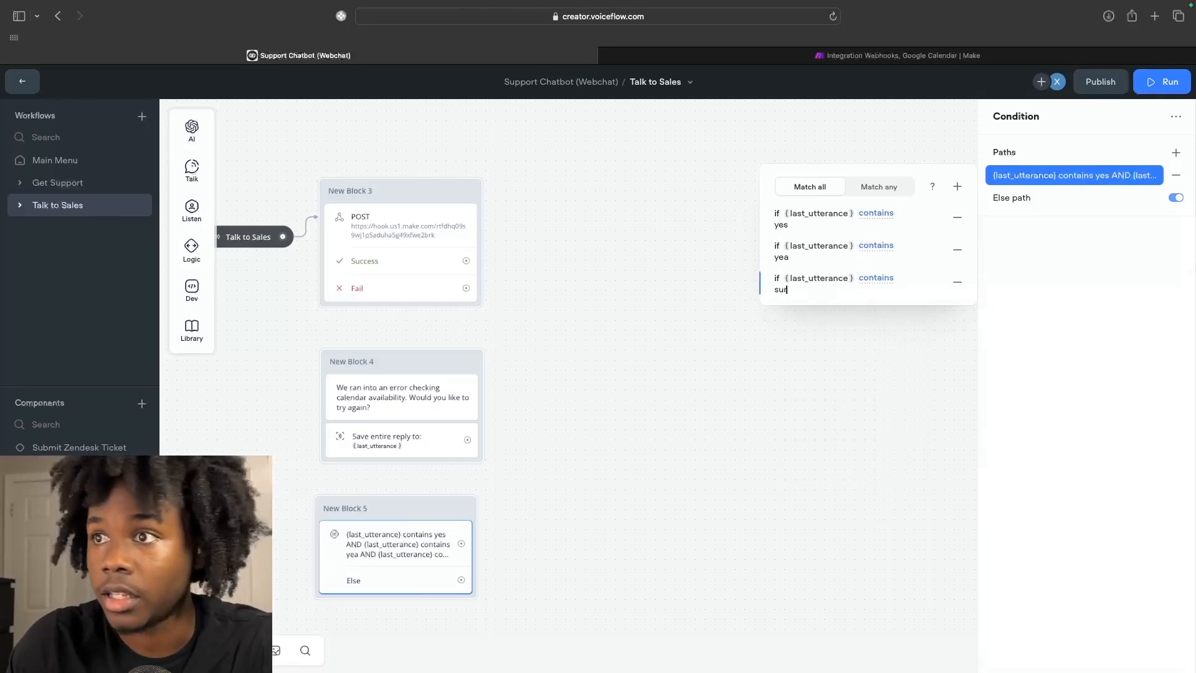
{"action": "type", "text": "e"}
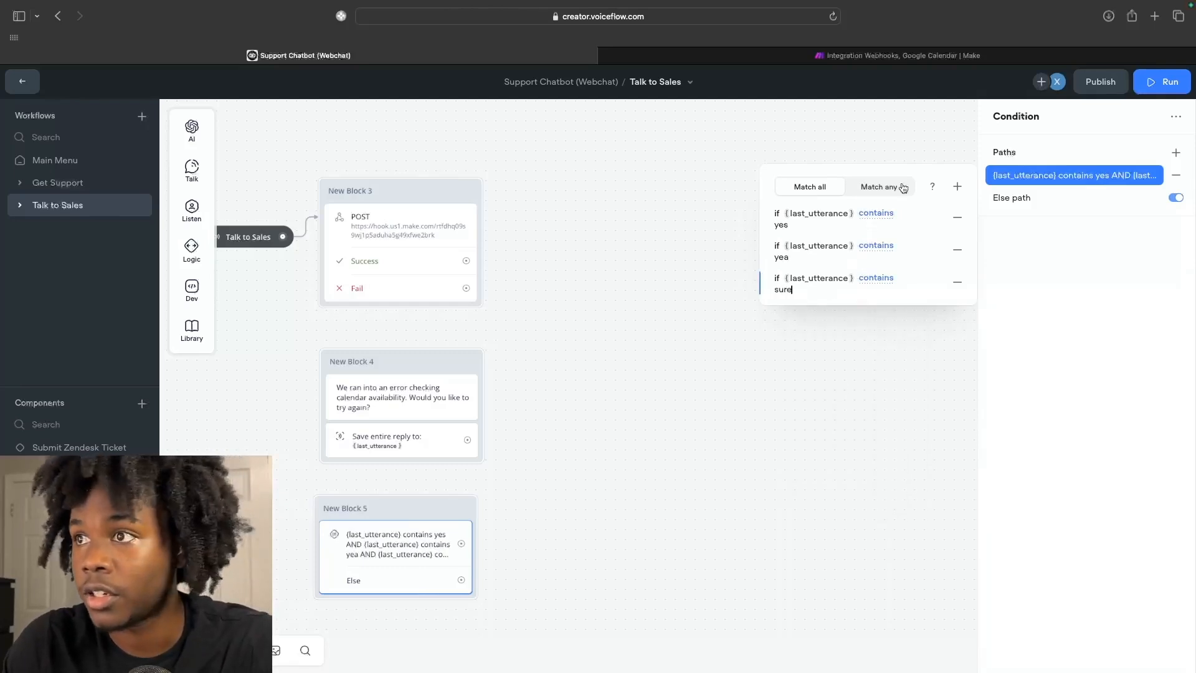
Add a fourth row checking {last_utterance} is ok, then close the editor.
{"action": "left_click", "coordinate": [957, 186]}
{"action": "scroll", "coordinate": [837, 400], "scroll_direction": "down", "scroll_amount": 3}
{"action": "scroll", "coordinate": [837, 400], "scroll_direction": "up", "scroll_amount": 3}
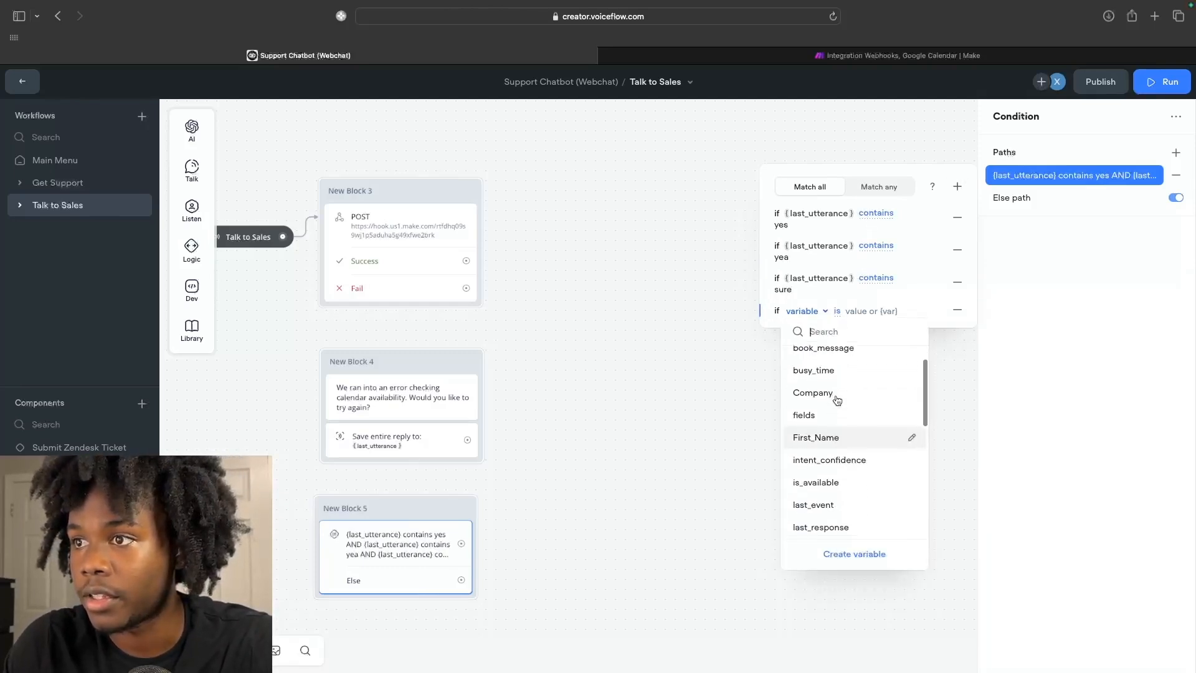
{"action": "type", "text": "last"}
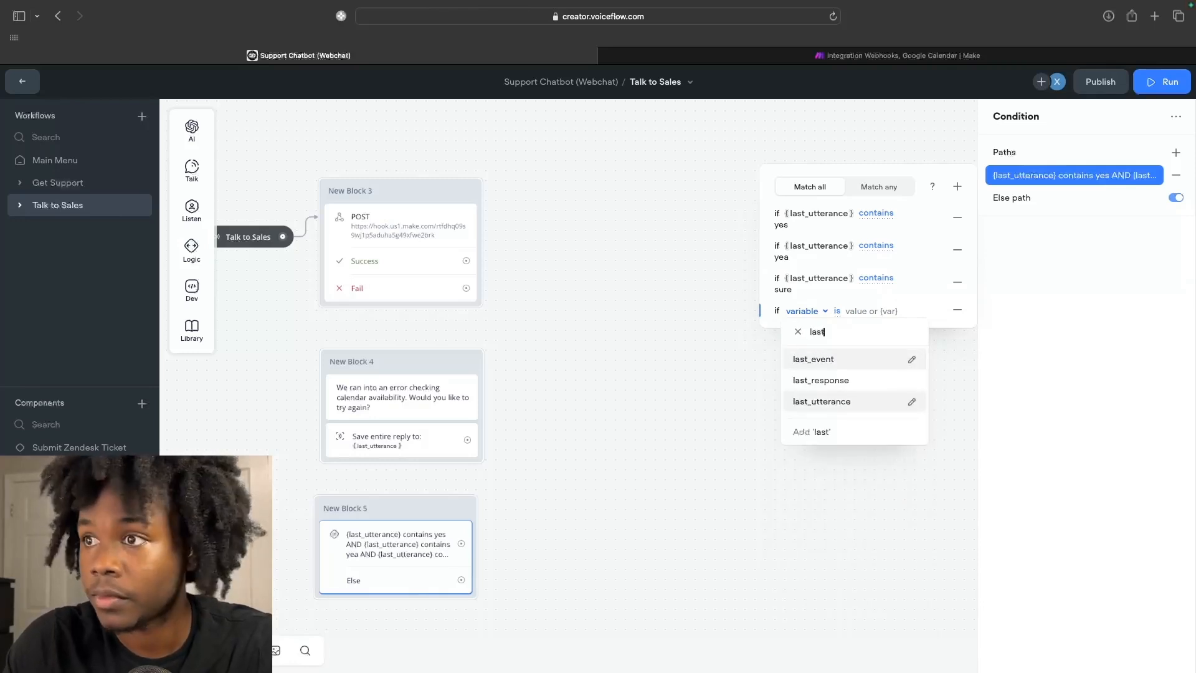
{"action": "left_click", "coordinate": [829, 403]}
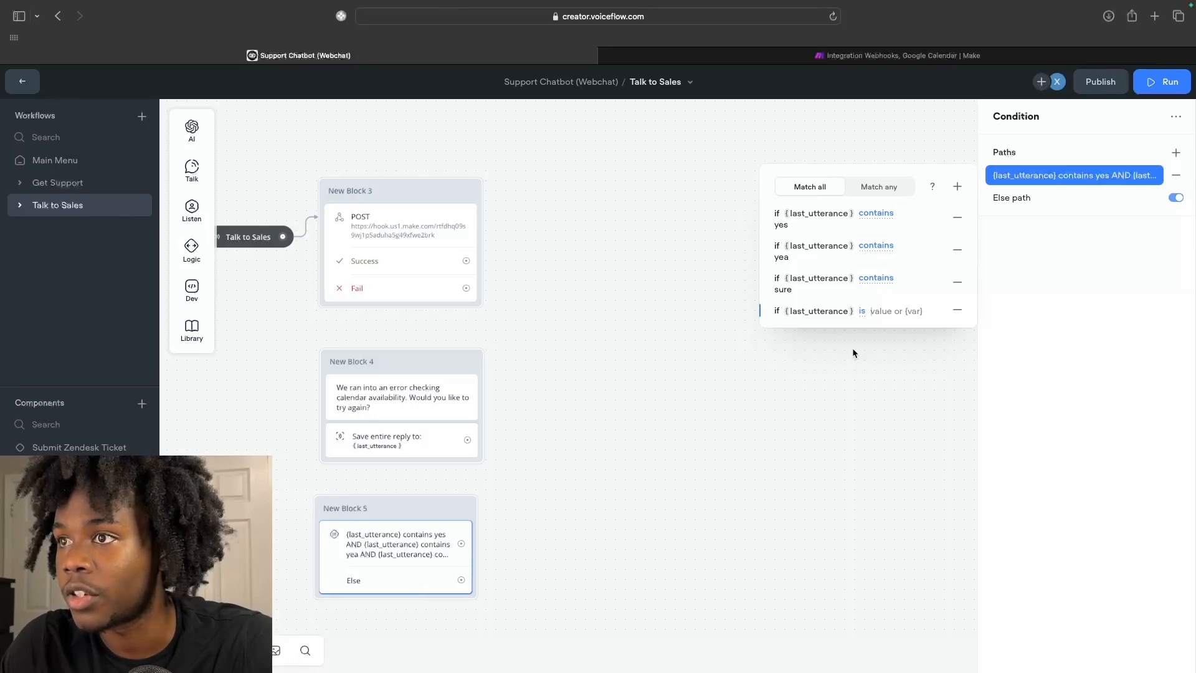
{"action": "type", "text": "ok"}
{"action": "left_click", "coordinate": [872, 356]}
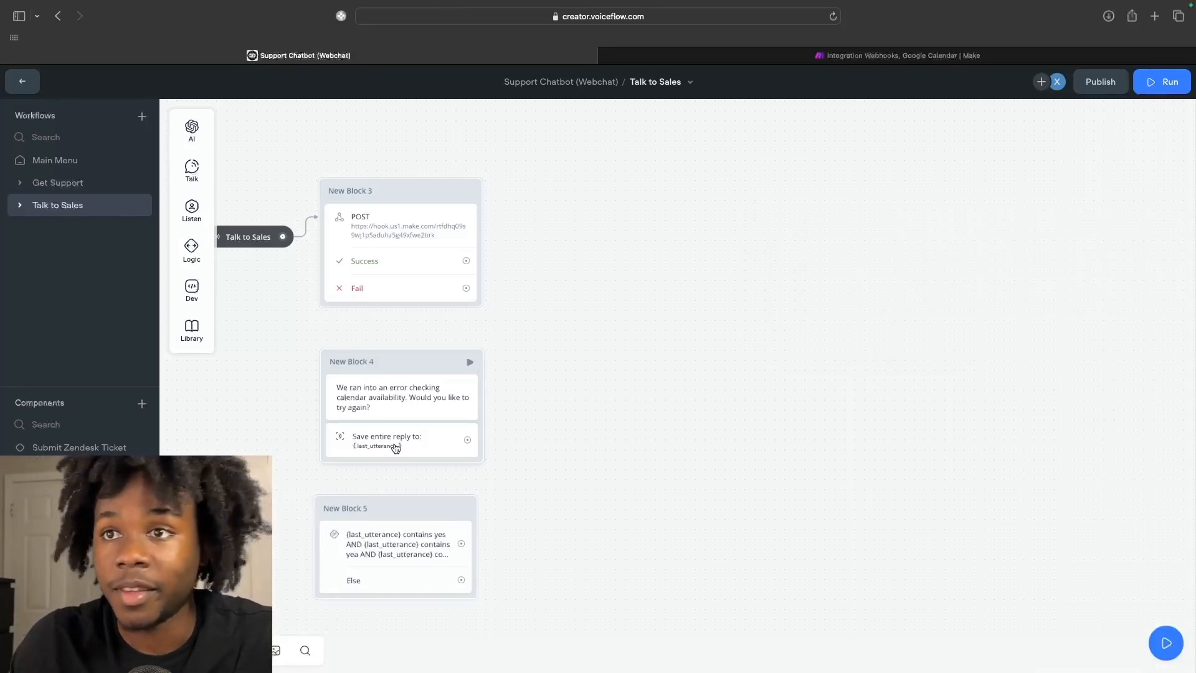
{"action": "scroll", "coordinate": [395, 447], "scroll_direction": "left", "scroll_amount": 3}
Wire Block 3 Fail to Block 4, Block 4 to Block 5, and Block 5's yes path back to Block 3, then drag out Else.
{"action": "left_click_drag", "start_coordinate": [438, 485], "coordinate": [443, 484]}
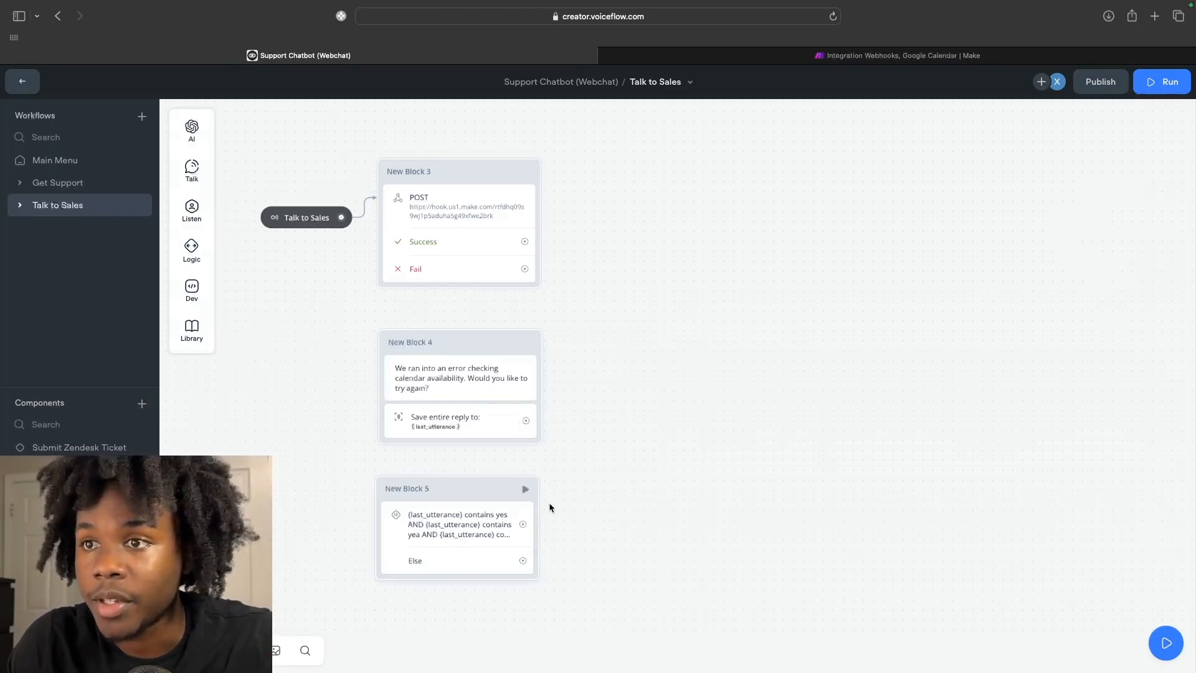
{"action": "scroll", "coordinate": [540, 521], "scroll_direction": "down", "scroll_amount": 2}
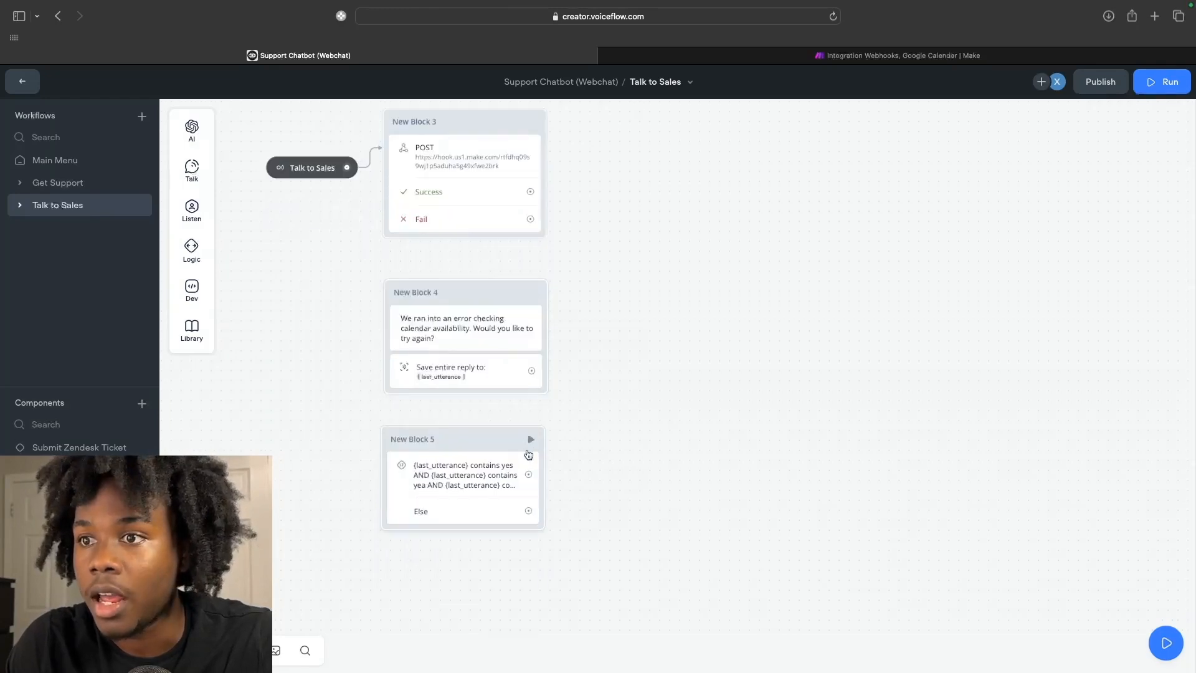
{"action": "left_click_drag", "start_coordinate": [534, 223], "coordinate": [532, 295]}
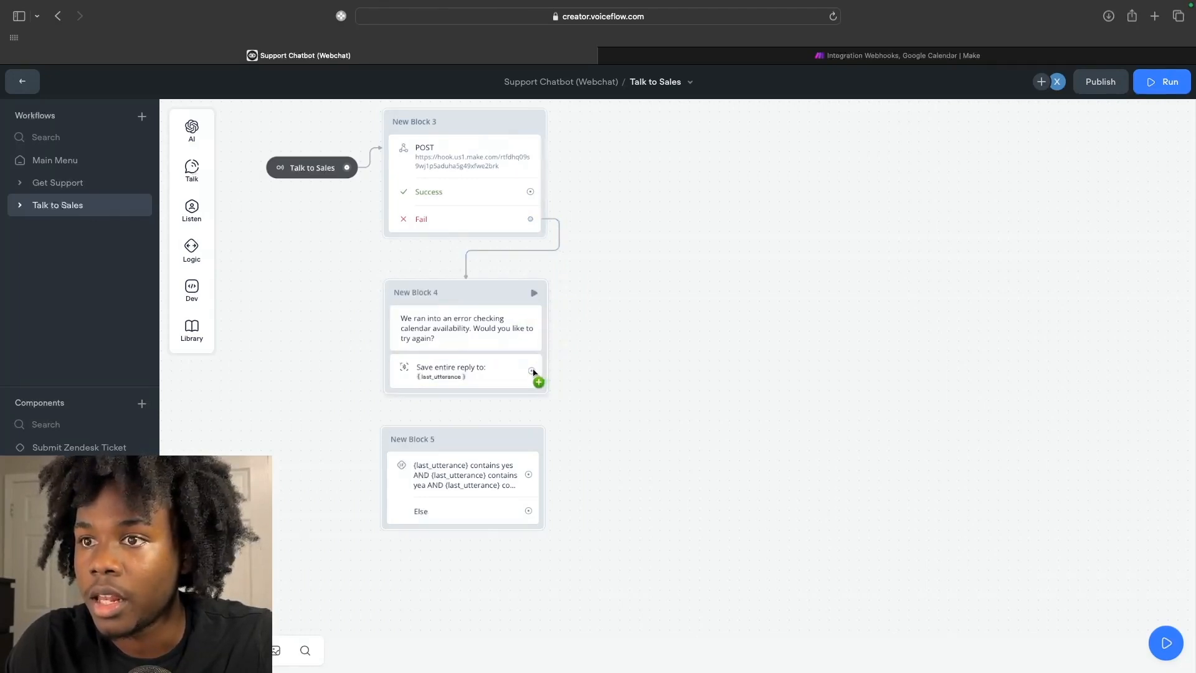
{"action": "left_click_drag", "start_coordinate": [533, 371], "coordinate": [540, 451]}
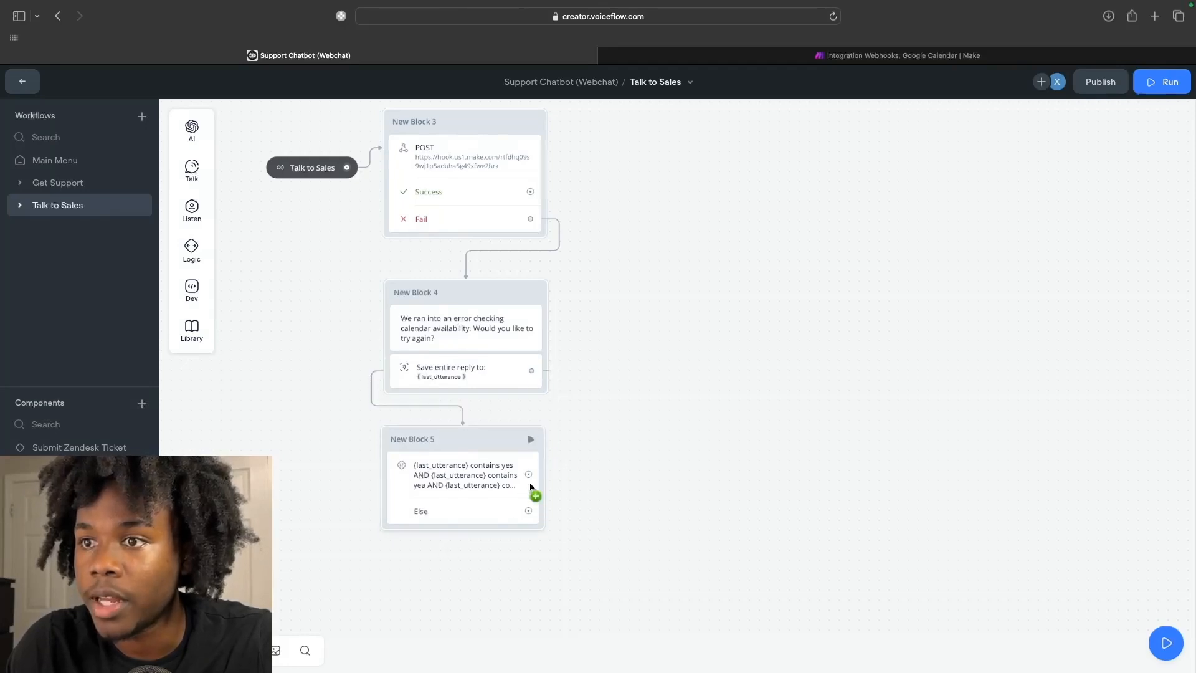
{"action": "left_click_drag", "start_coordinate": [538, 471], "coordinate": [385, 154]}
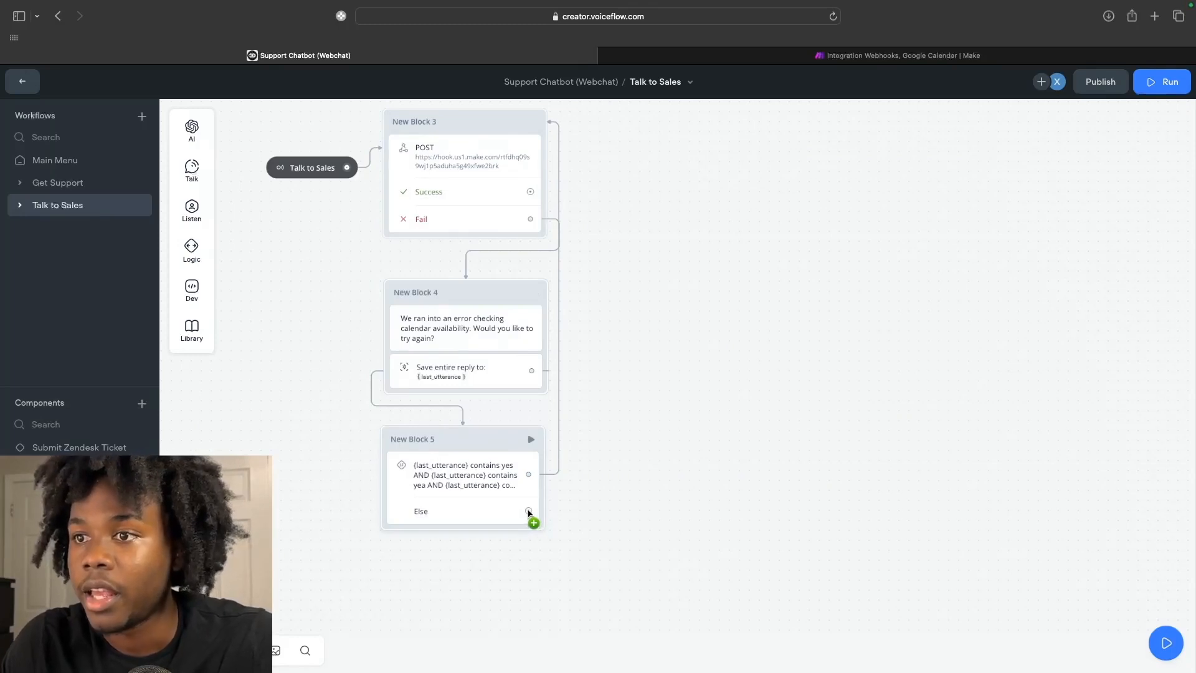
{"action": "left_click_drag", "start_coordinate": [531, 514], "coordinate": [408, 568]}
Create a Buttons listening step (New Block 6) from the Else path, placed below New Block 5.
{"action": "mouse_move", "coordinate": [492, 461]}
{"action": "mouse_move", "coordinate": [491, 436]}
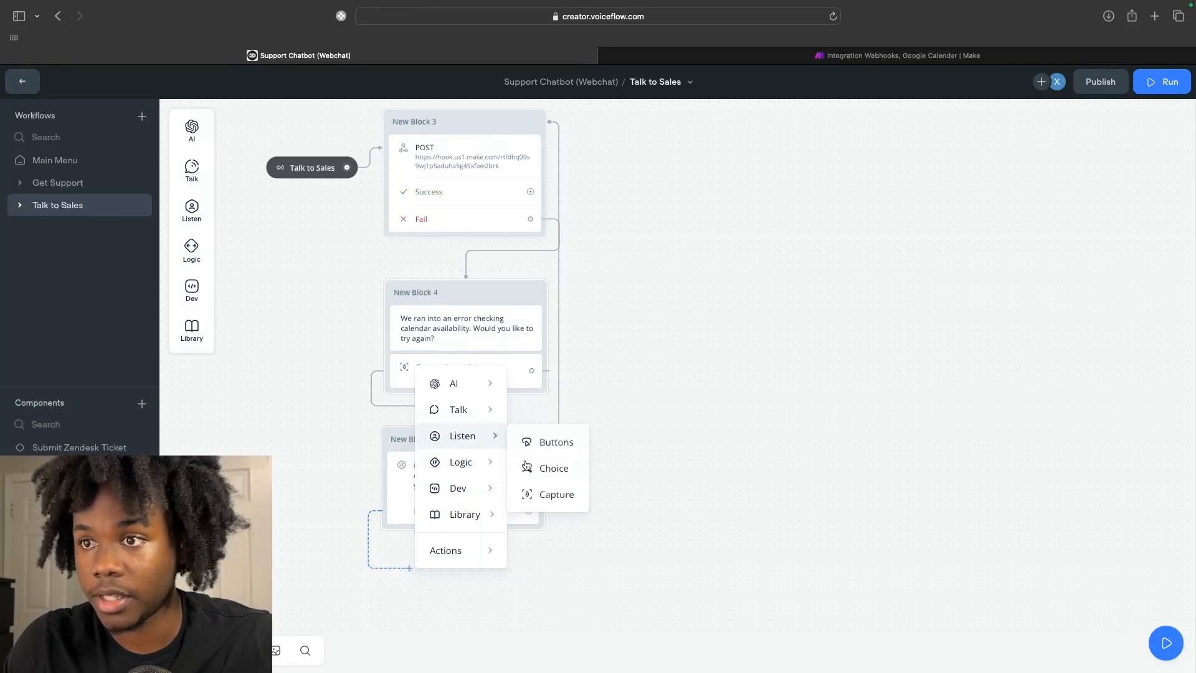
{"action": "left_click", "coordinate": [536, 443]}
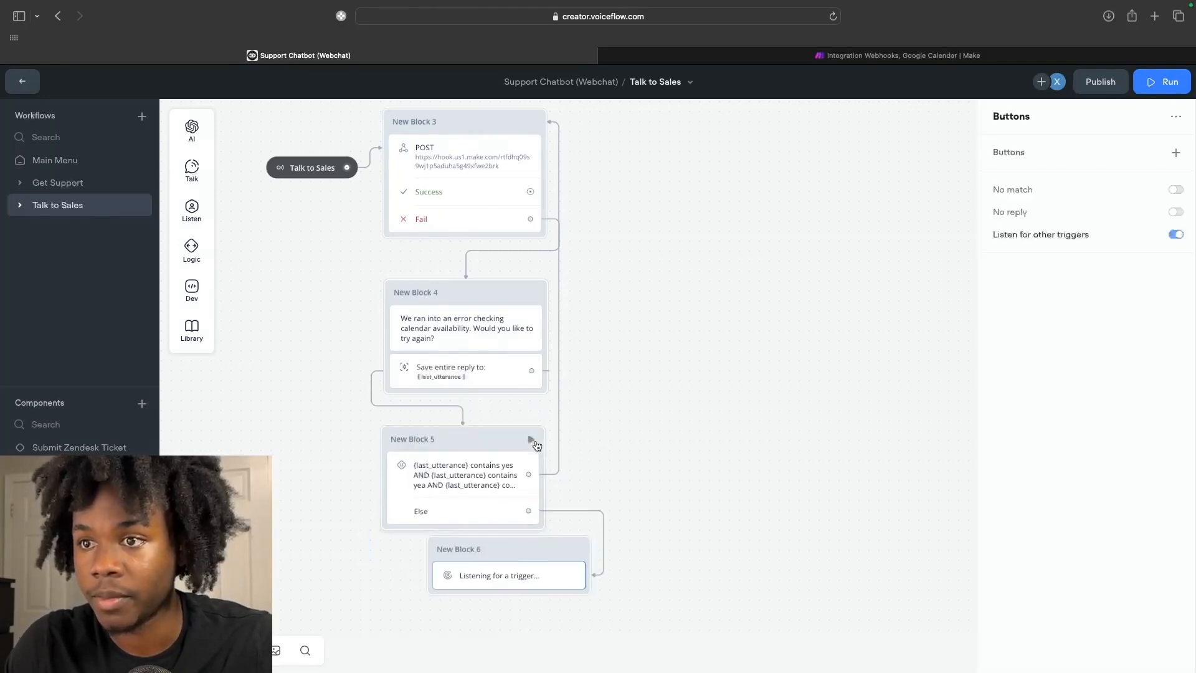
{"action": "left_click_drag", "start_coordinate": [497, 555], "coordinate": [475, 560]}
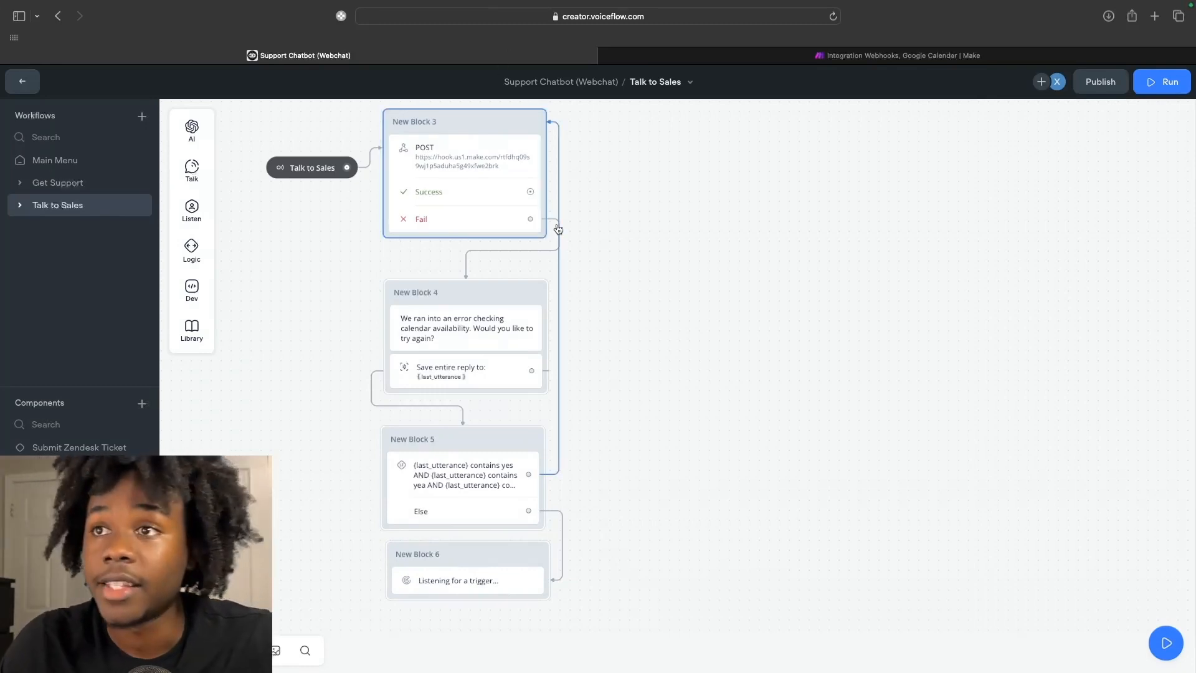
{"action": "scroll", "coordinate": [556, 228], "scroll_direction": "right", "scroll_amount": 2}
{"action": "scroll", "coordinate": [554, 227], "scroll_direction": "up", "scroll_amount": 2}
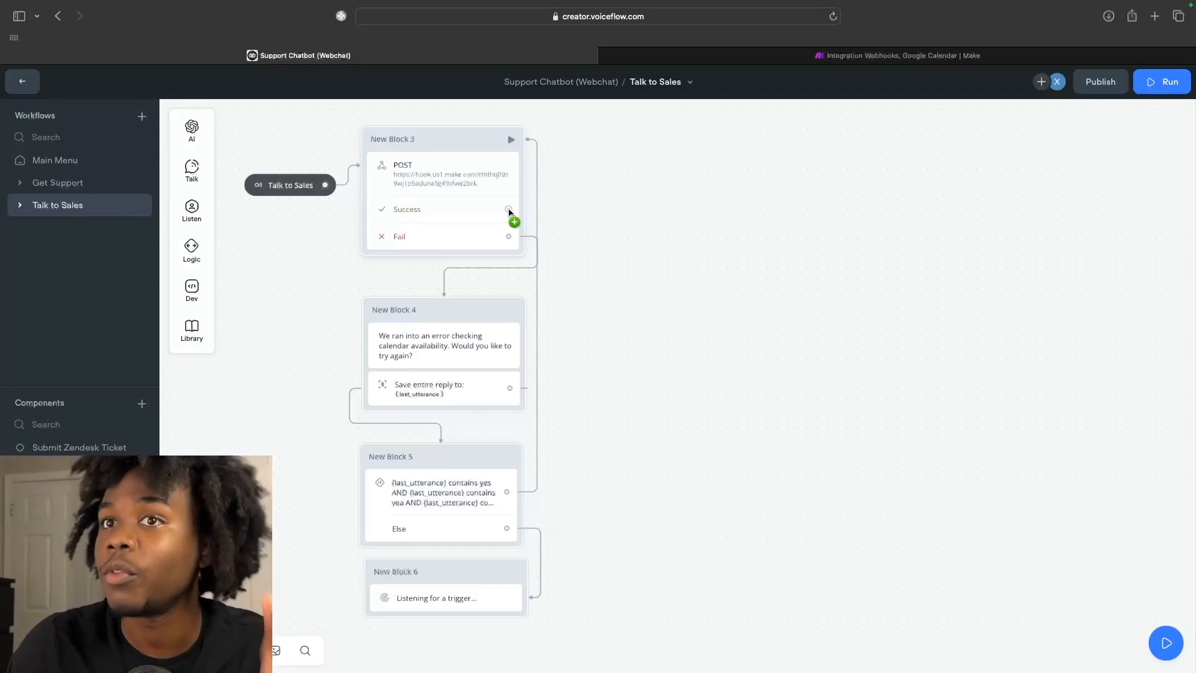
Branch a Set AI step (New Block 7) off Block 3's Success and write the unavailable sales-call times prompt.
{"action": "left_click_drag", "start_coordinate": [509, 211], "coordinate": [609, 208]}
{"action": "mouse_move", "coordinate": [690, 230]}
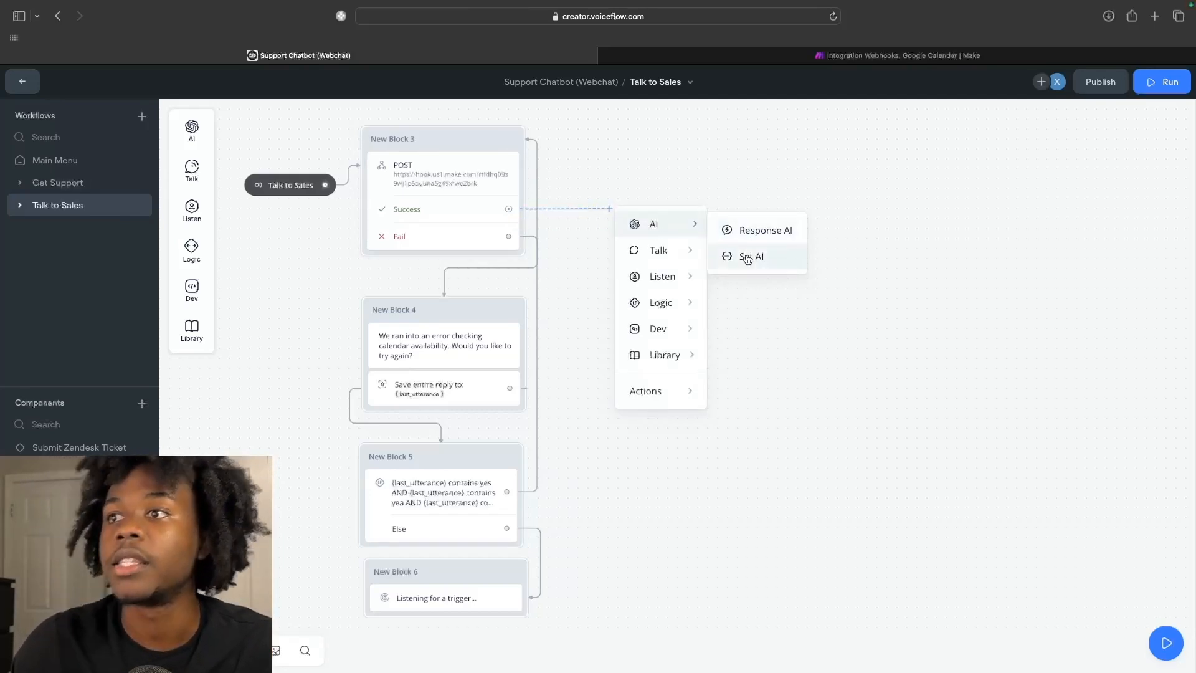
{"action": "left_click", "coordinate": [747, 258]}
{"action": "key", "text": "Escape"}
{"action": "left_click_drag", "start_coordinate": [674, 189], "coordinate": [672, 185]}
{"action": "left_click", "coordinate": [681, 206]}
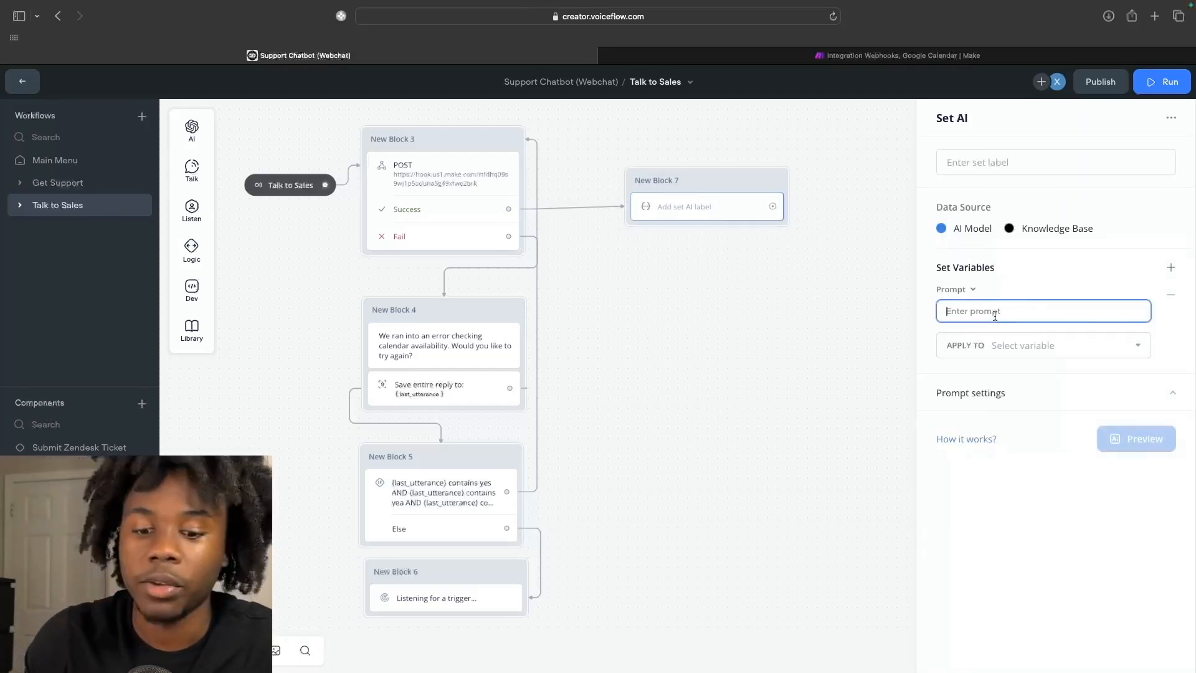
{"action": "type", "text": "A user is"}
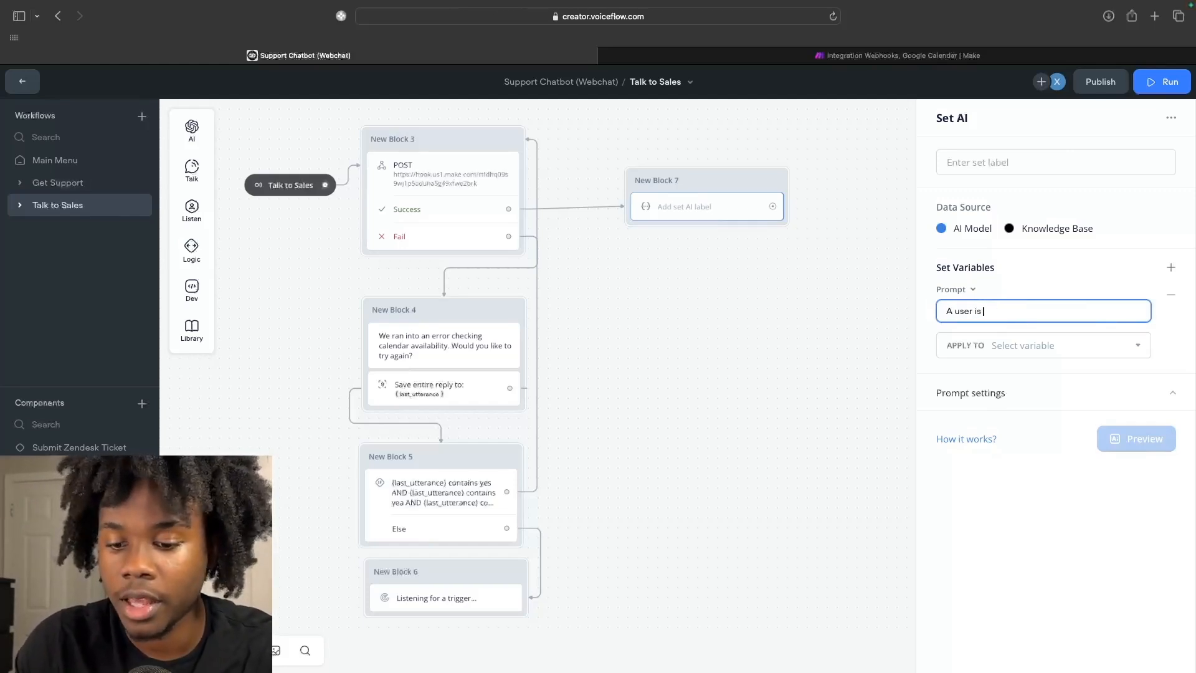
{"action": "type", "text": " trying to book a sale"}
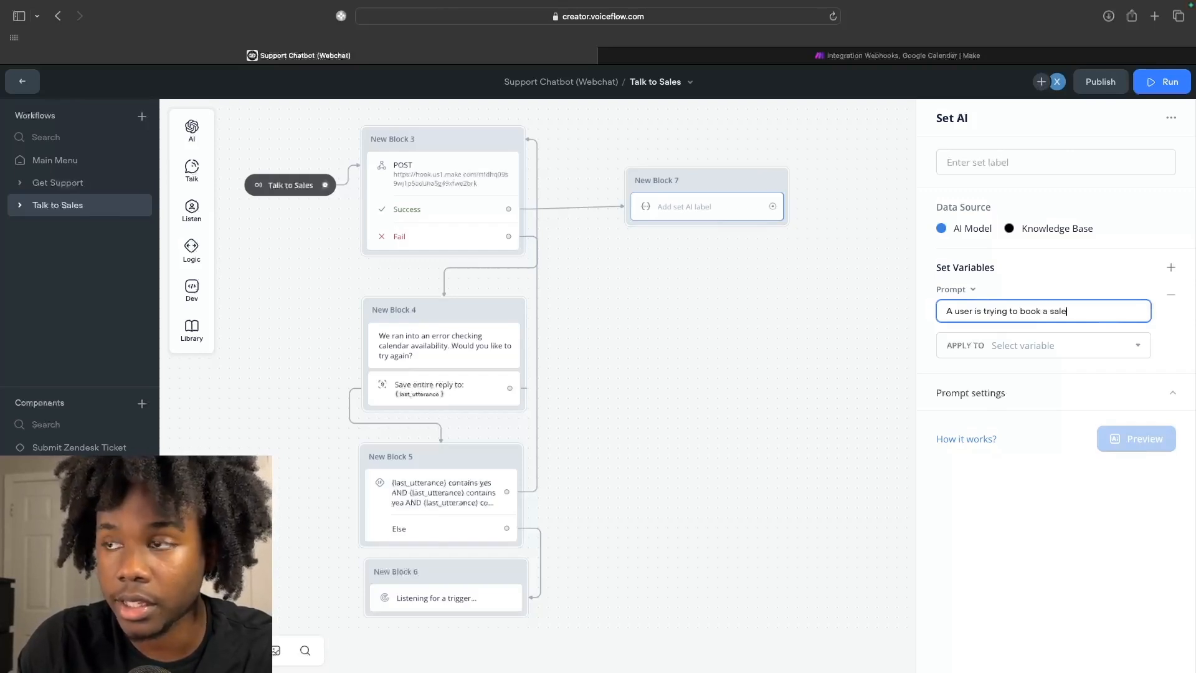
{"action": "type", "text": "s call. Use the"}
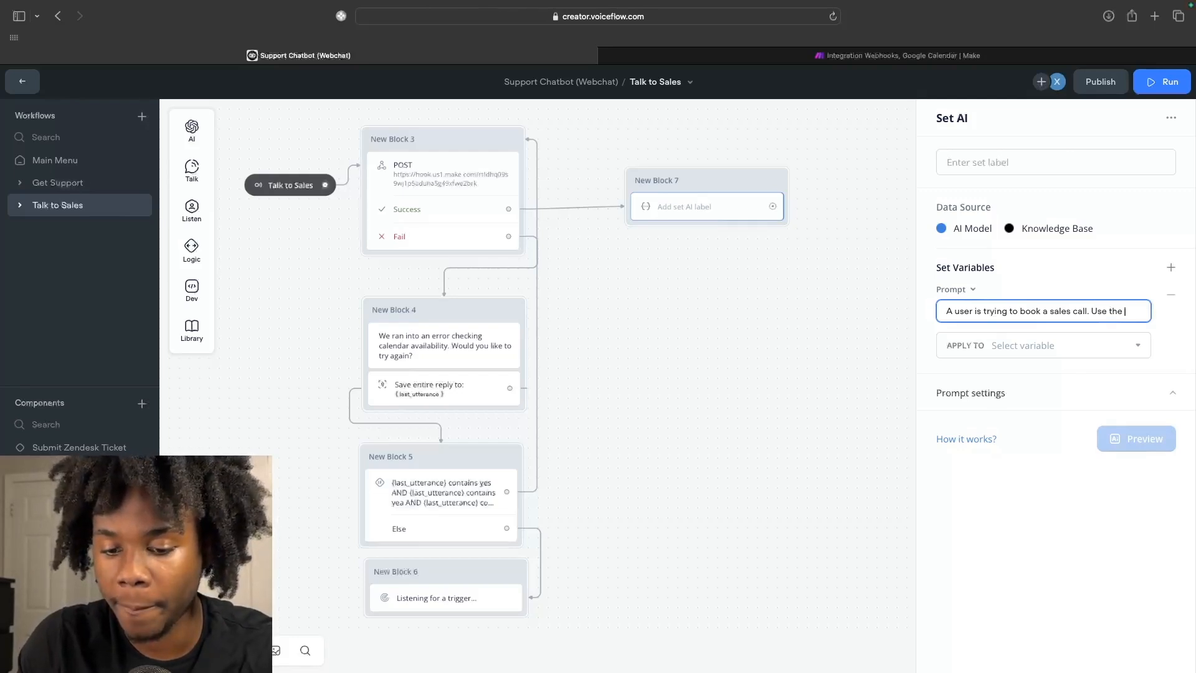
{"action": "type", "text": " event dates"}
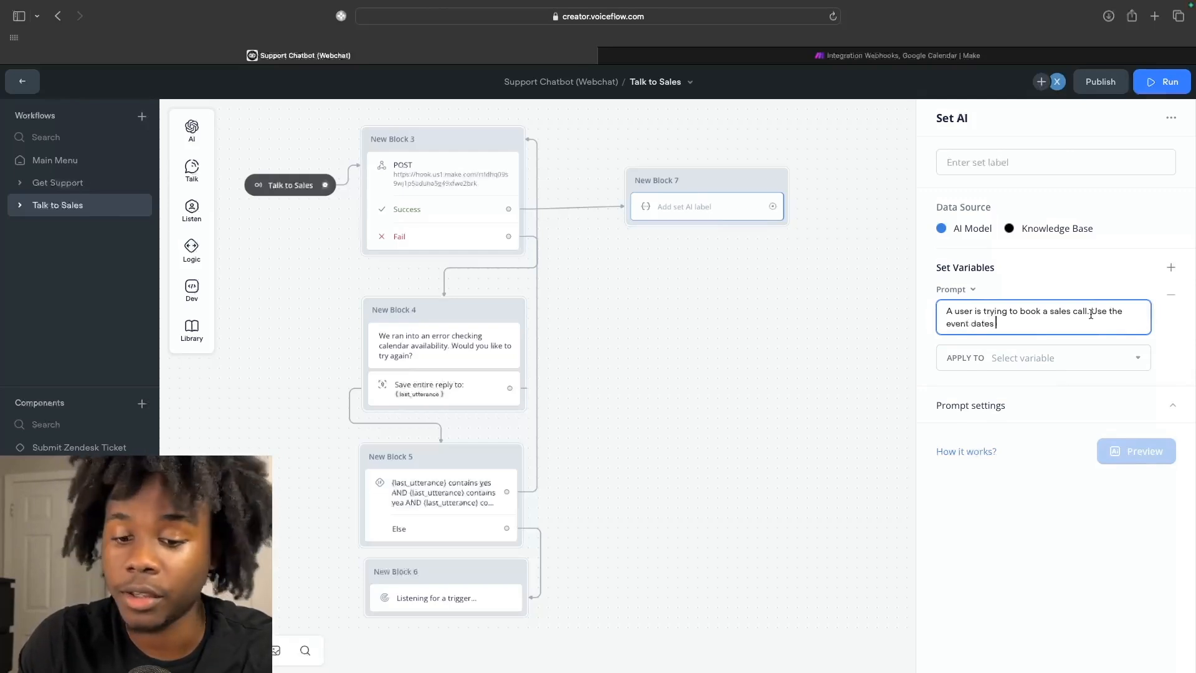
{"action": "type", "text": " listed below to detrmine what times are not avba"}
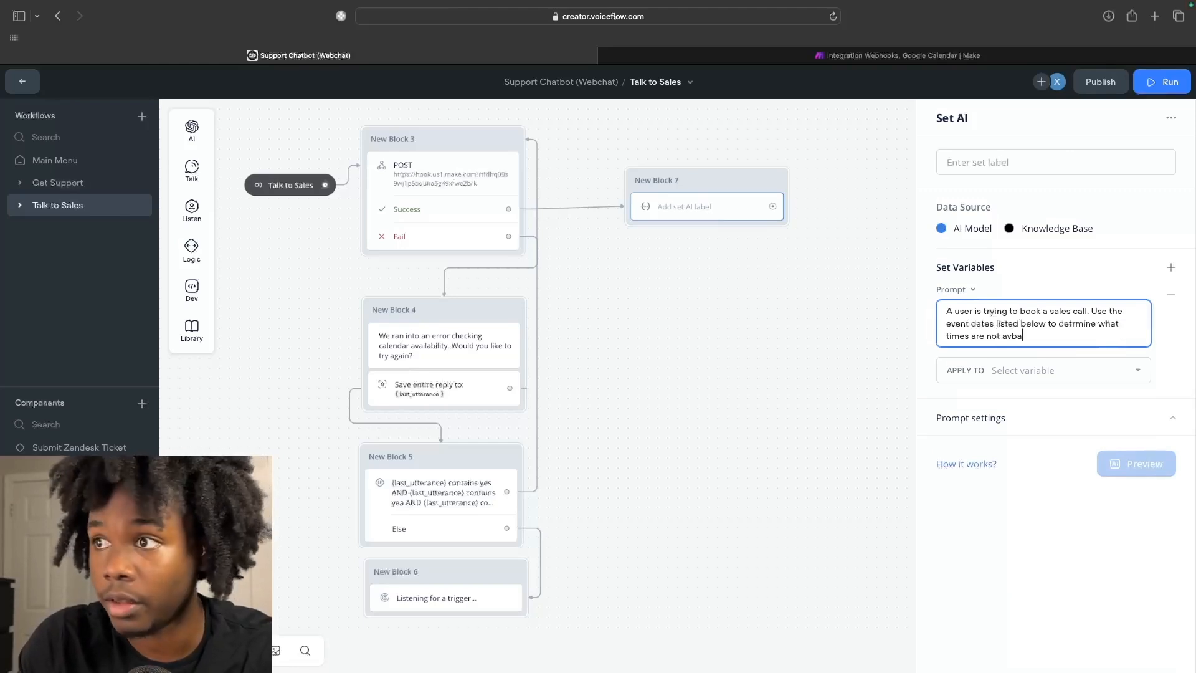
{"action": "key", "text": "BackSpace"}
{"action": "key", "text": "BackSpace"}
{"action": "type", "text": "ailable and then"}
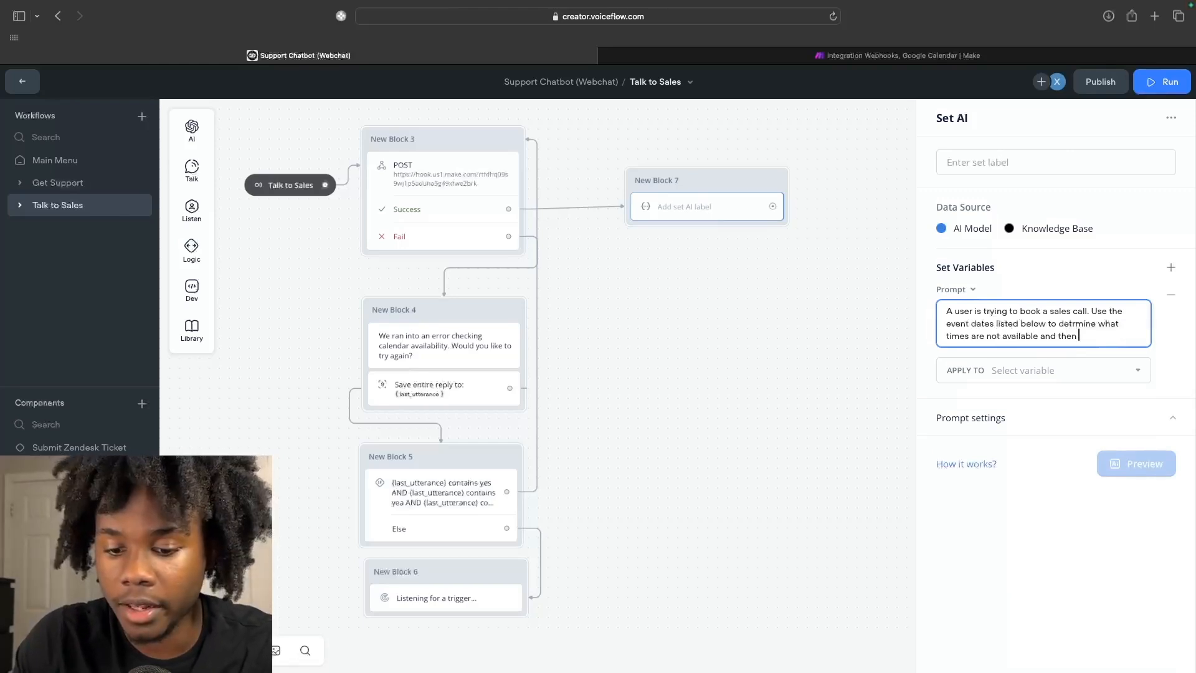
{"action": "type", "text": " return a list"}
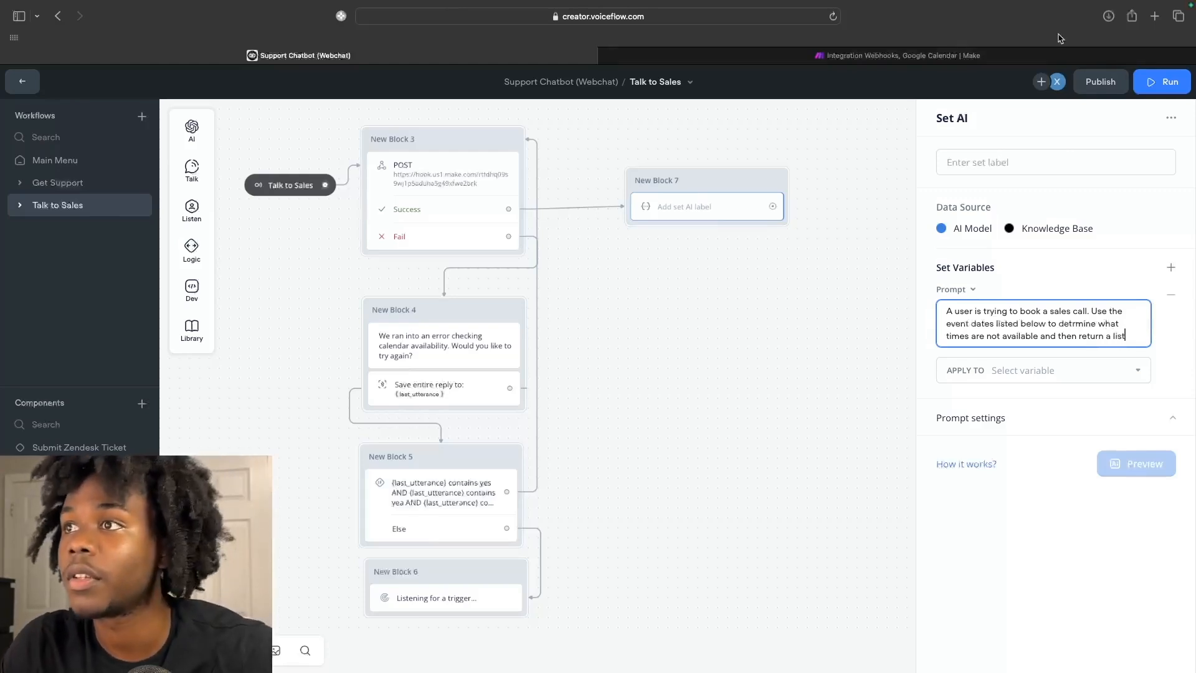
{"action": "key", "text": "ctrl+Tab"}
Set the text aggregator's Text to formatDate(3. Start; MM/DD/YYYY hh:mm A) followed by 'to 3. End'.
{"action": "left_click", "coordinate": [1063, 318]}
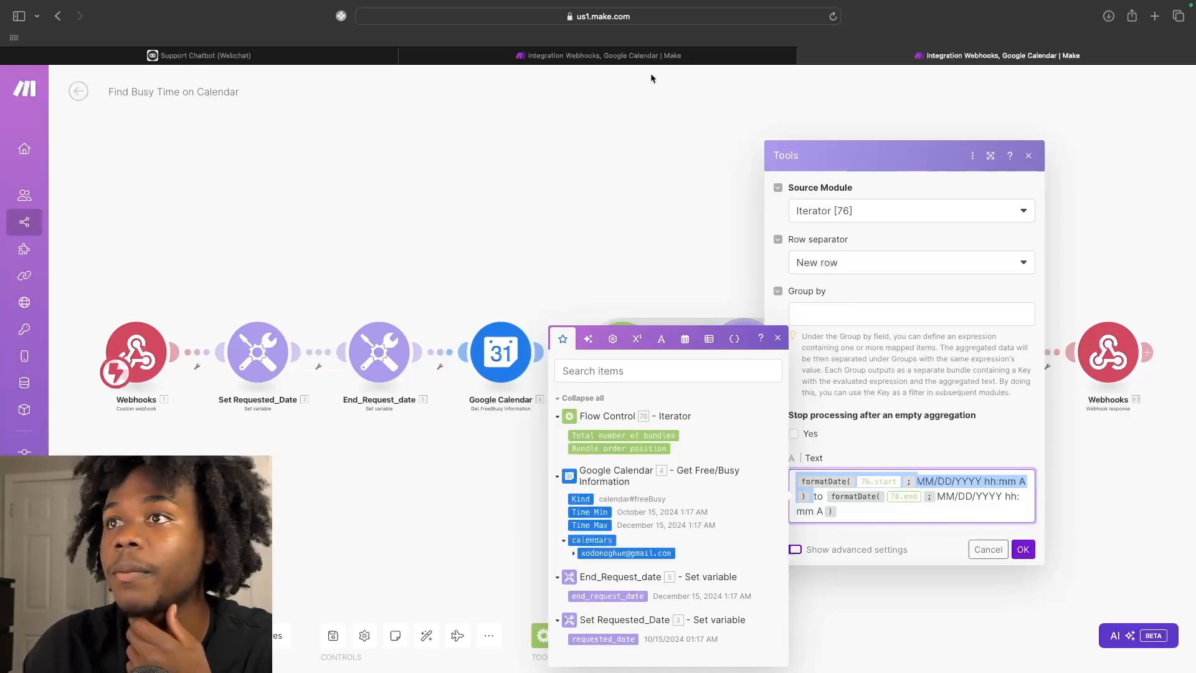
{"action": "left_click", "coordinate": [654, 56]}
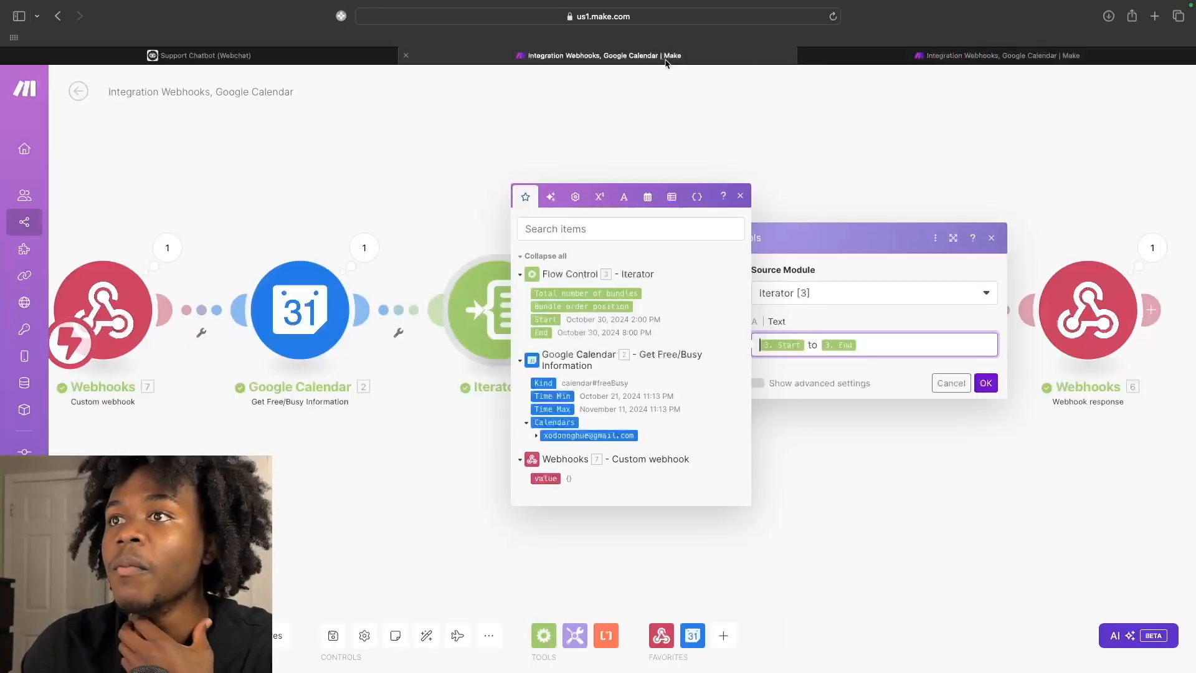
{"action": "left_click", "coordinate": [808, 55]}
{"action": "type", "text": "formatDate( 76.start ; MM/DD/YYYY hh:mm A )"}
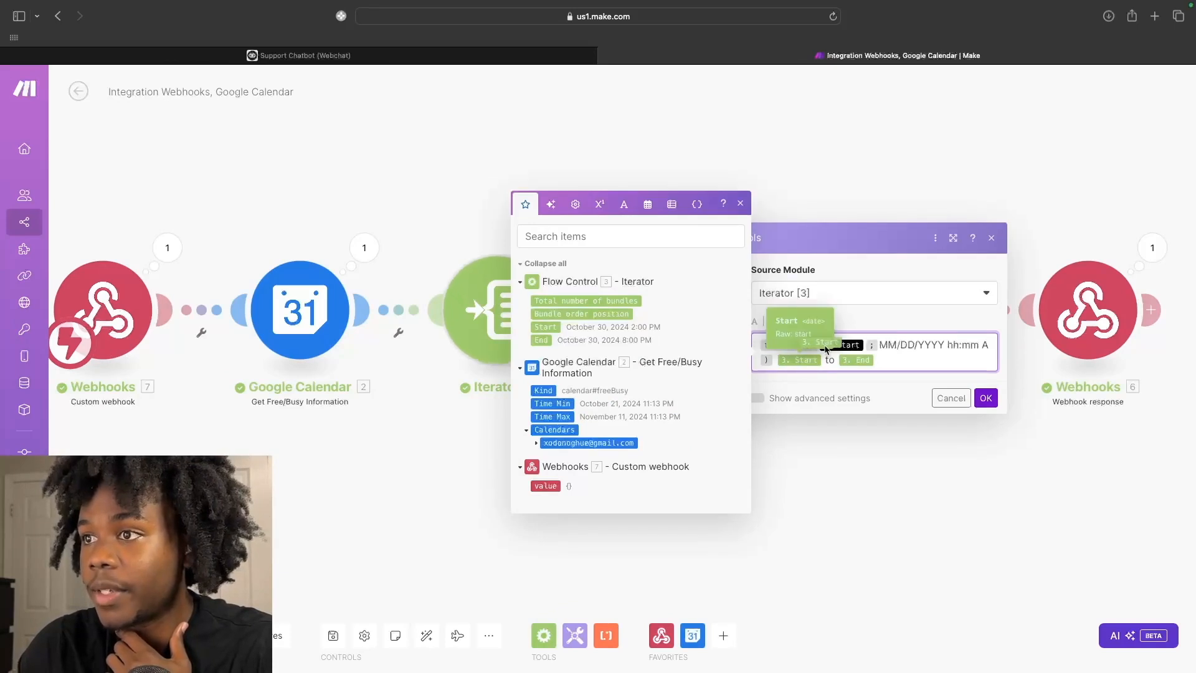
{"action": "left_click_drag", "start_coordinate": [800, 360], "coordinate": [865, 346]}
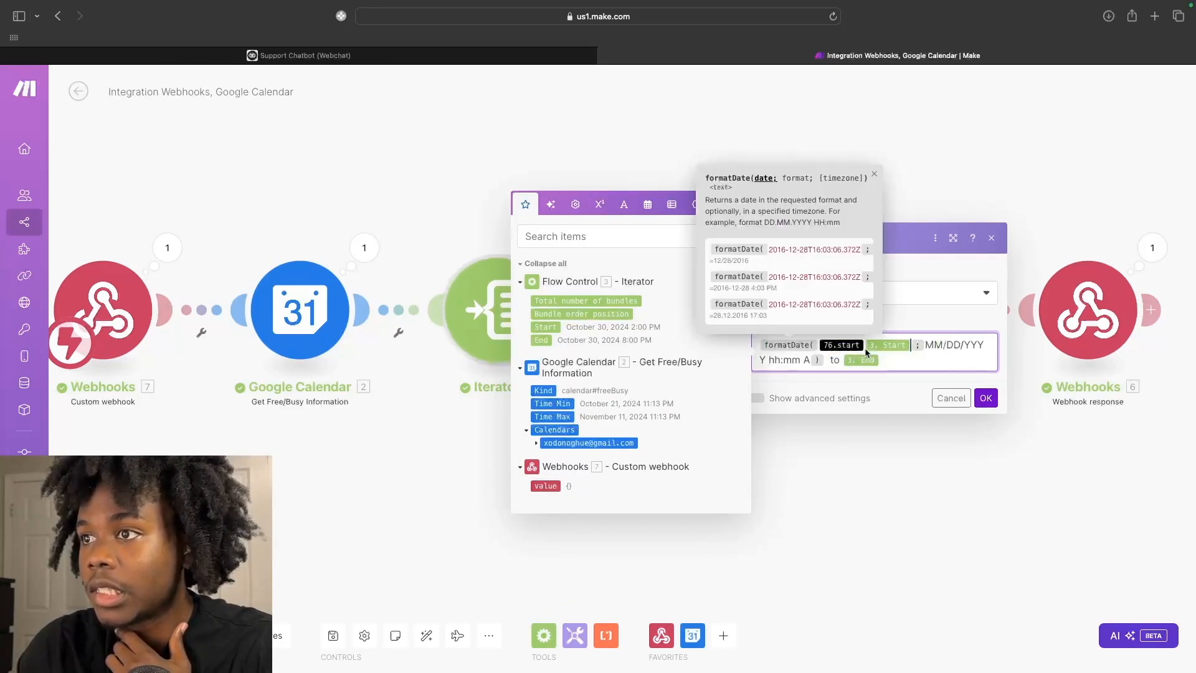
{"action": "key", "text": "BackSpace"}
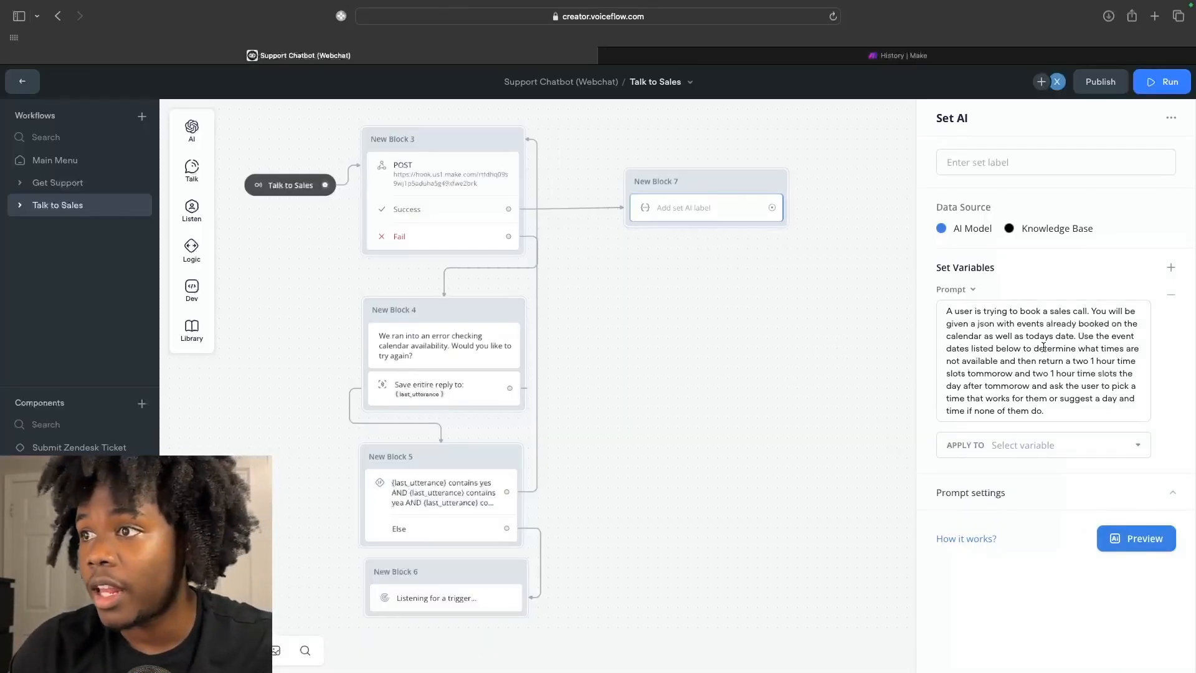
{"action": "left_click", "coordinate": [1057, 398]}
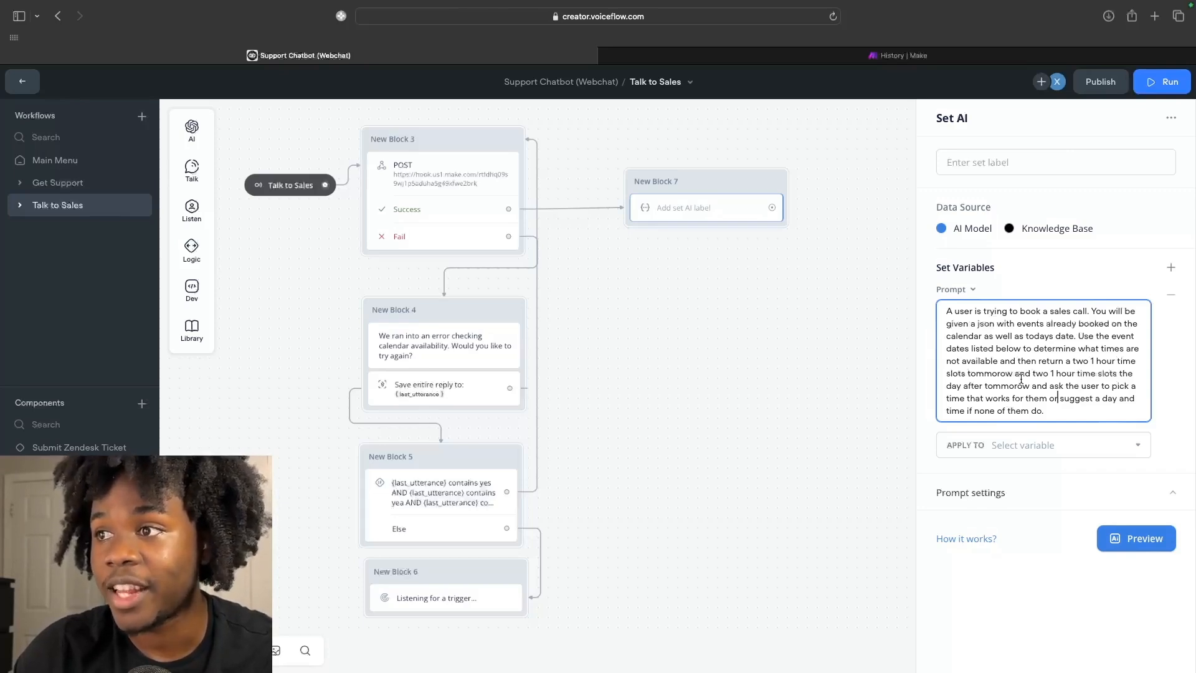
{"action": "left_click", "coordinate": [1022, 444]}
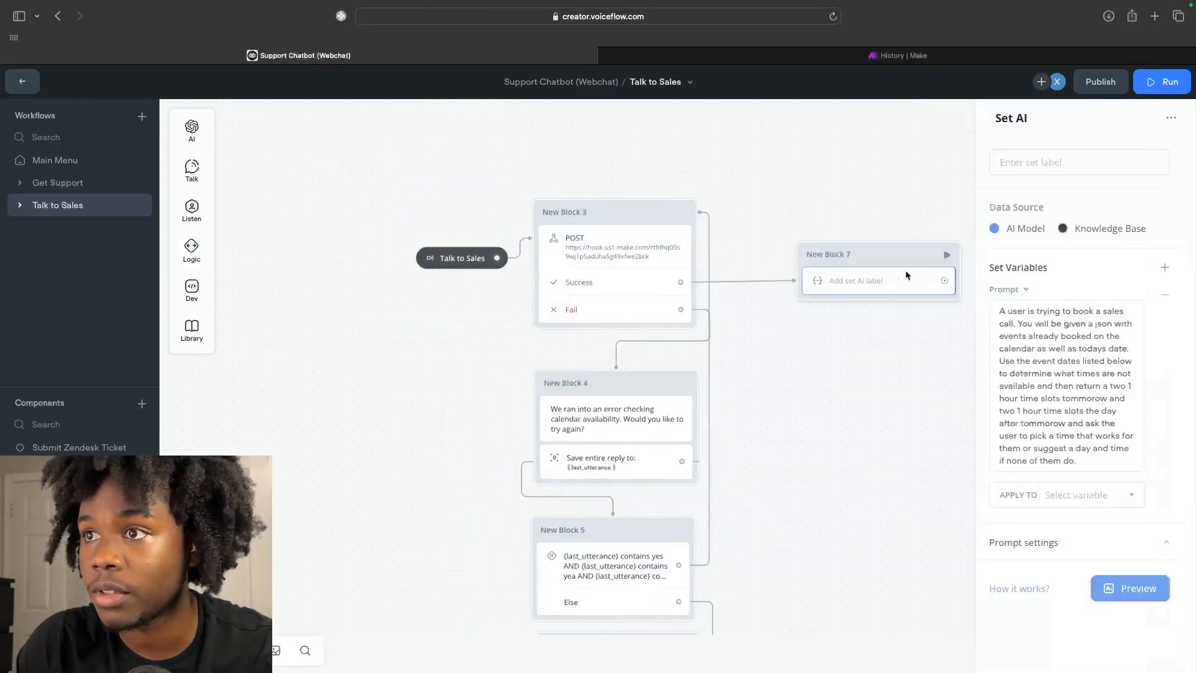
Create a suggested_time variable to hold New Block 7's Set AI result.
{"action": "left_click", "coordinate": [900, 279]}
{"action": "left_click", "coordinate": [984, 446]}
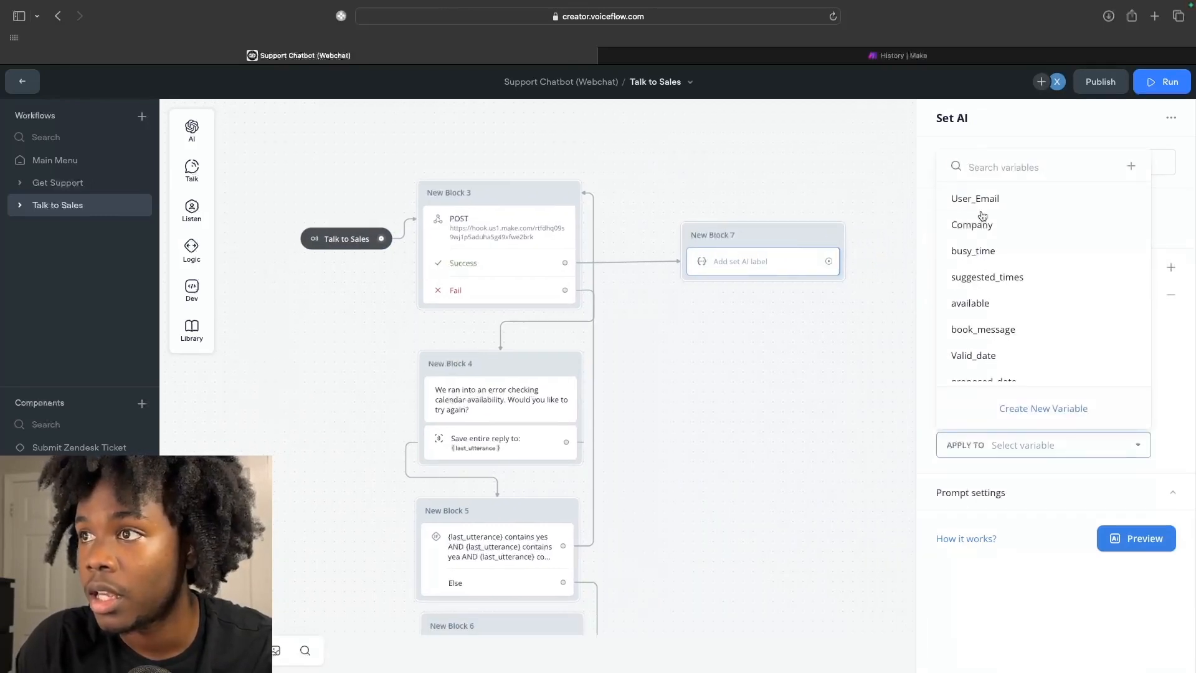
{"action": "left_click", "coordinate": [1131, 168]}
{"action": "type", "text": "suggested"}
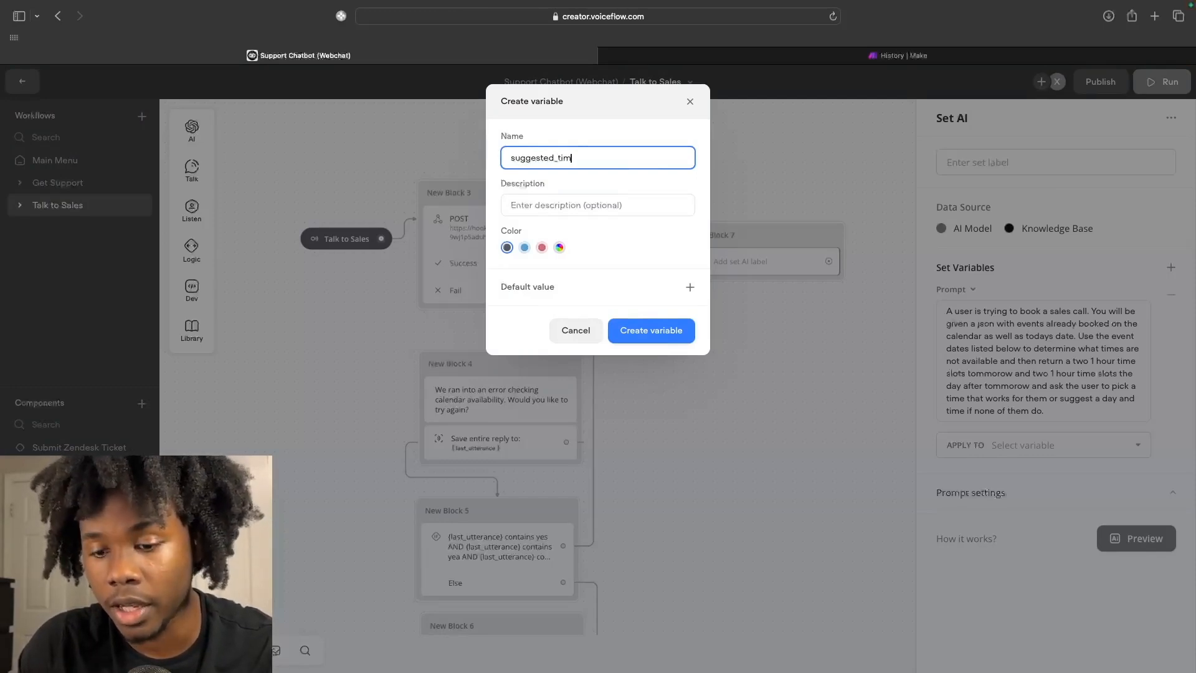
{"action": "left_click", "coordinate": [651, 330]}
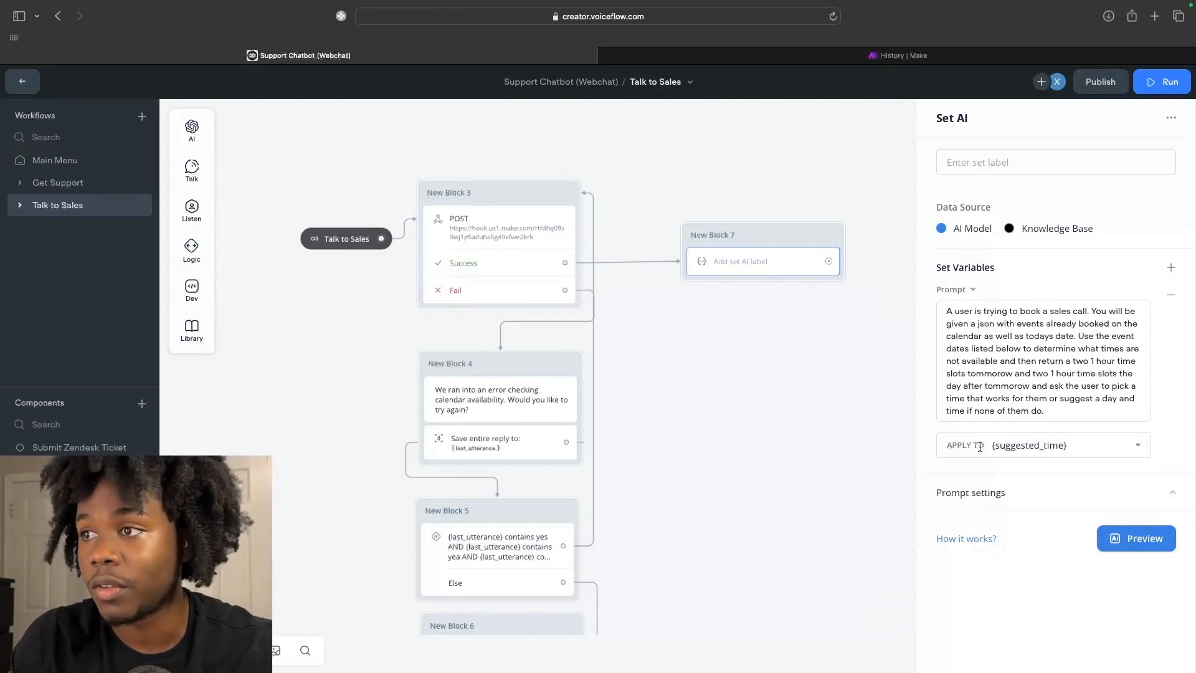
Nudge New Block 7 and check that its result applies to {suggested_time}.
{"action": "scroll", "coordinate": [847, 415], "scroll_direction": "right", "scroll_amount": 1}
{"action": "left_click_drag", "start_coordinate": [765, 254], "coordinate": [753, 256]}
{"action": "left_click", "coordinate": [745, 268]}
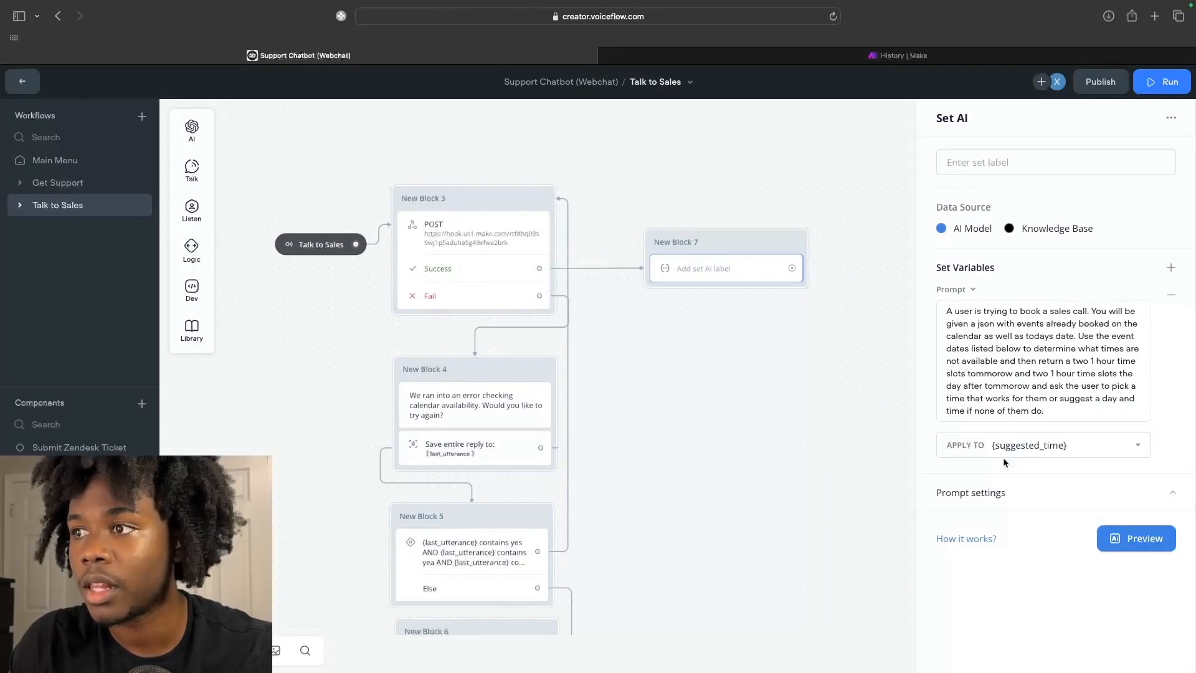
{"action": "left_click", "coordinate": [1136, 446]}
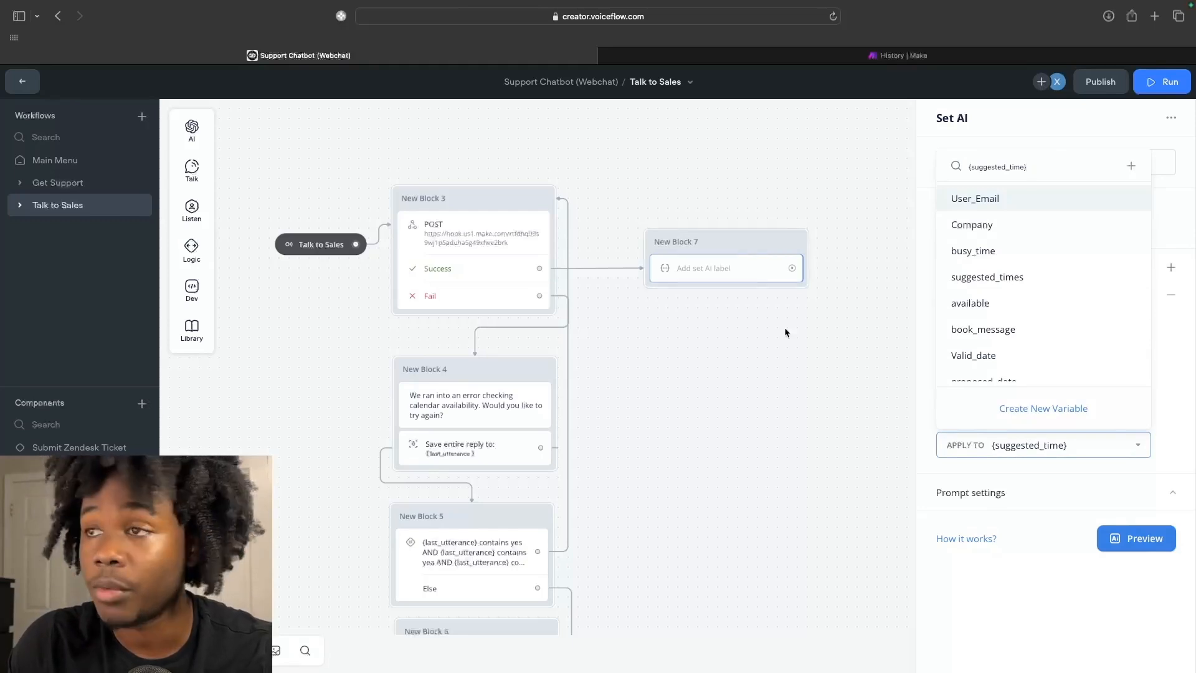
{"action": "left_click", "coordinate": [821, 359]}
{"action": "left_click", "coordinate": [745, 258]}
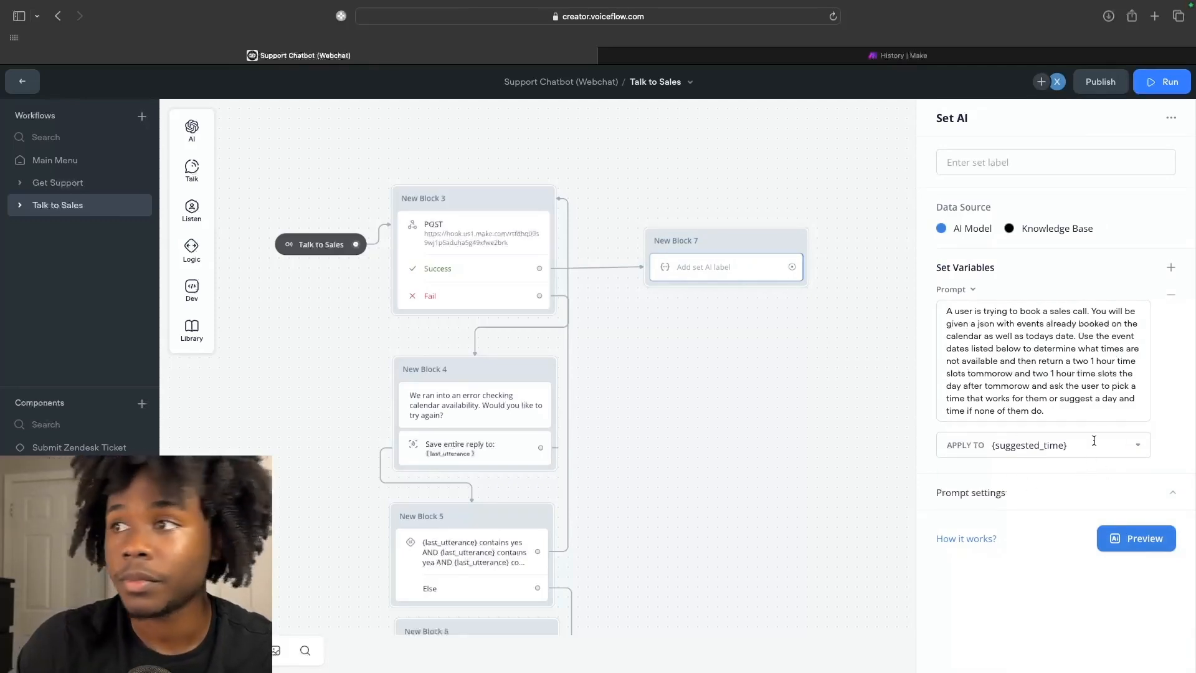
Add a Capture step to New Block 7.
{"action": "mouse_move", "coordinate": [194, 182]}
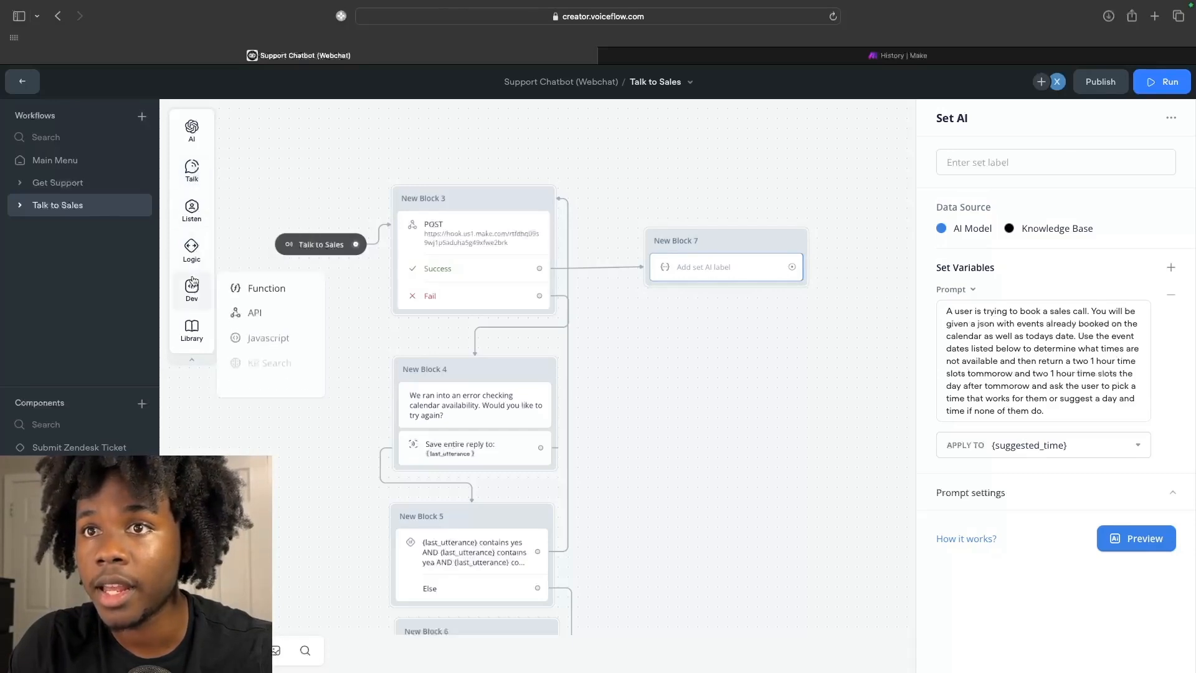
{"action": "mouse_move", "coordinate": [193, 255]}
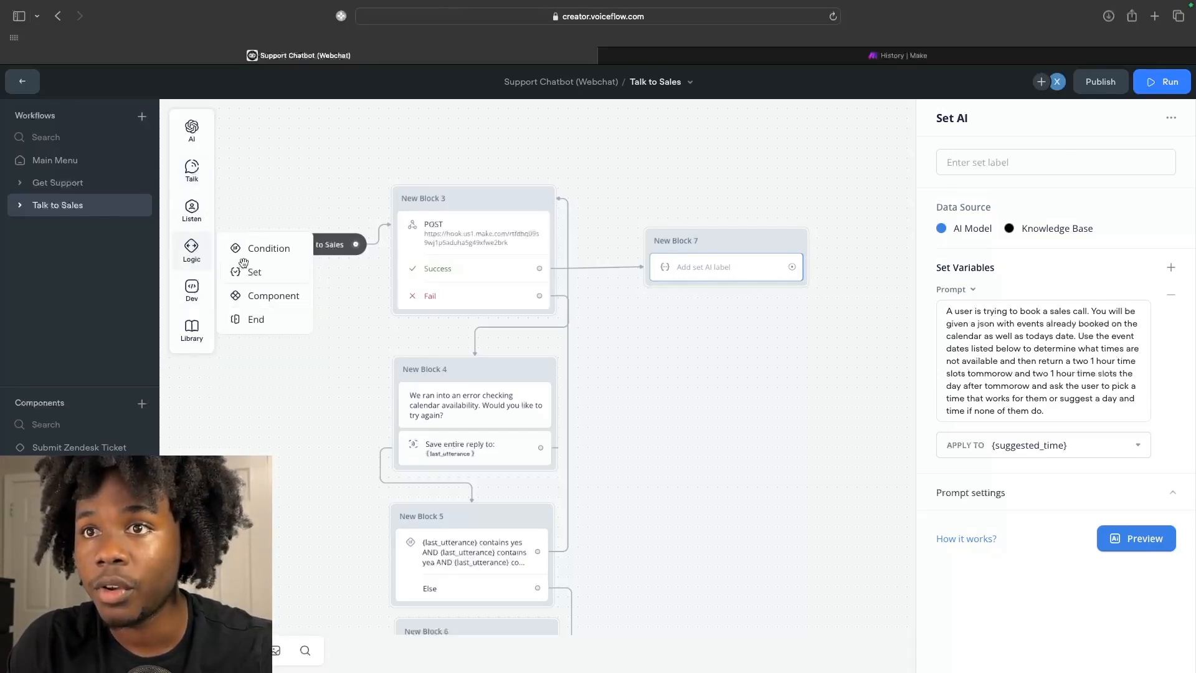
{"action": "mouse_move", "coordinate": [202, 299]}
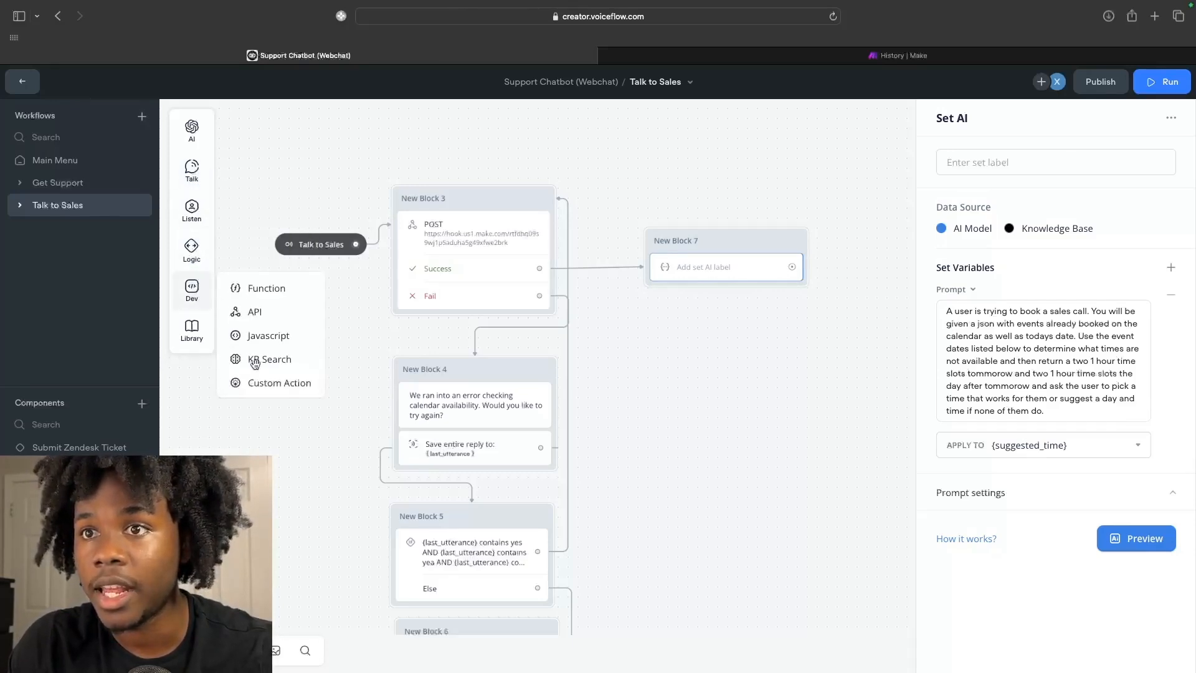
{"action": "mouse_move", "coordinate": [193, 219]}
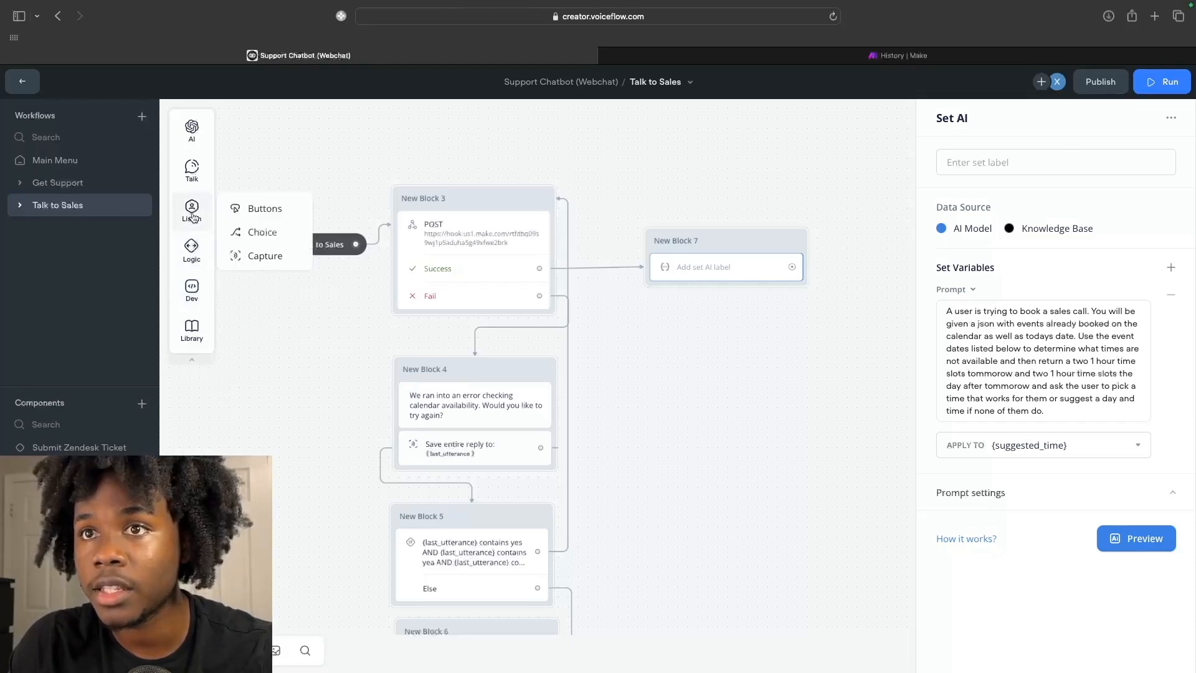
{"action": "left_click_drag", "start_coordinate": [258, 251], "coordinate": [679, 278]}
{"action": "left_click", "coordinate": [701, 241]}
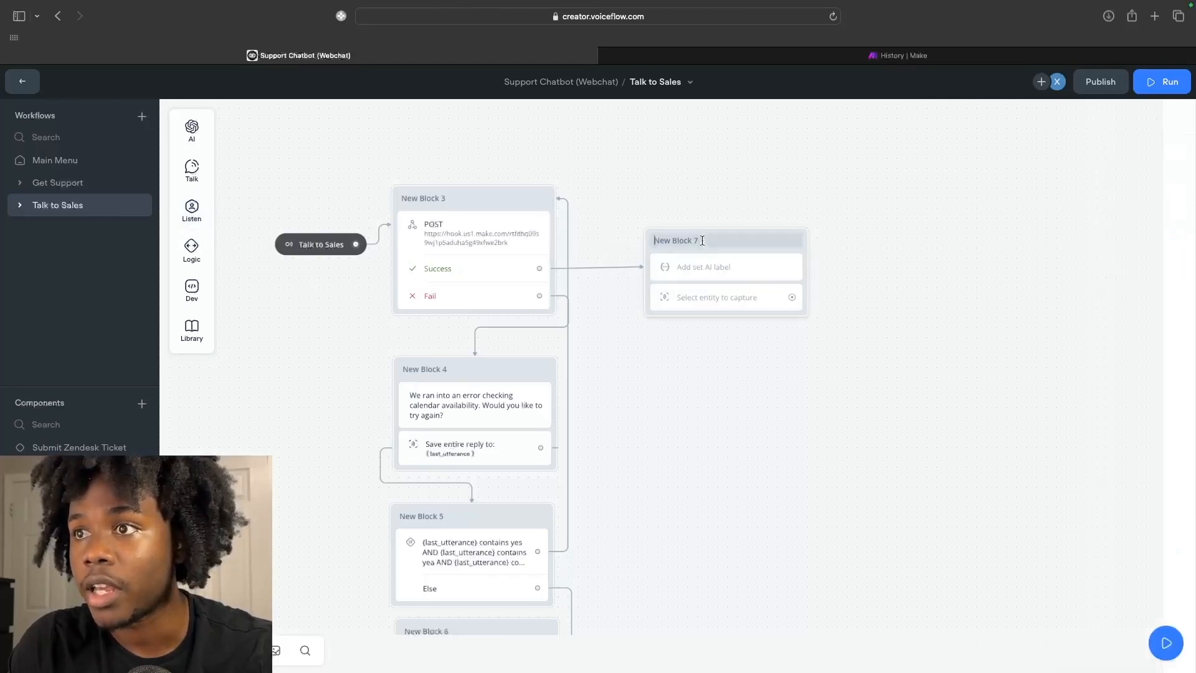
Make the capture save the entire user reply, then link New Block 7 to a new block.
{"action": "left_click", "coordinate": [713, 305]}
{"action": "left_click", "coordinate": [1066, 117]}
{"action": "left_click", "coordinate": [1086, 160]}
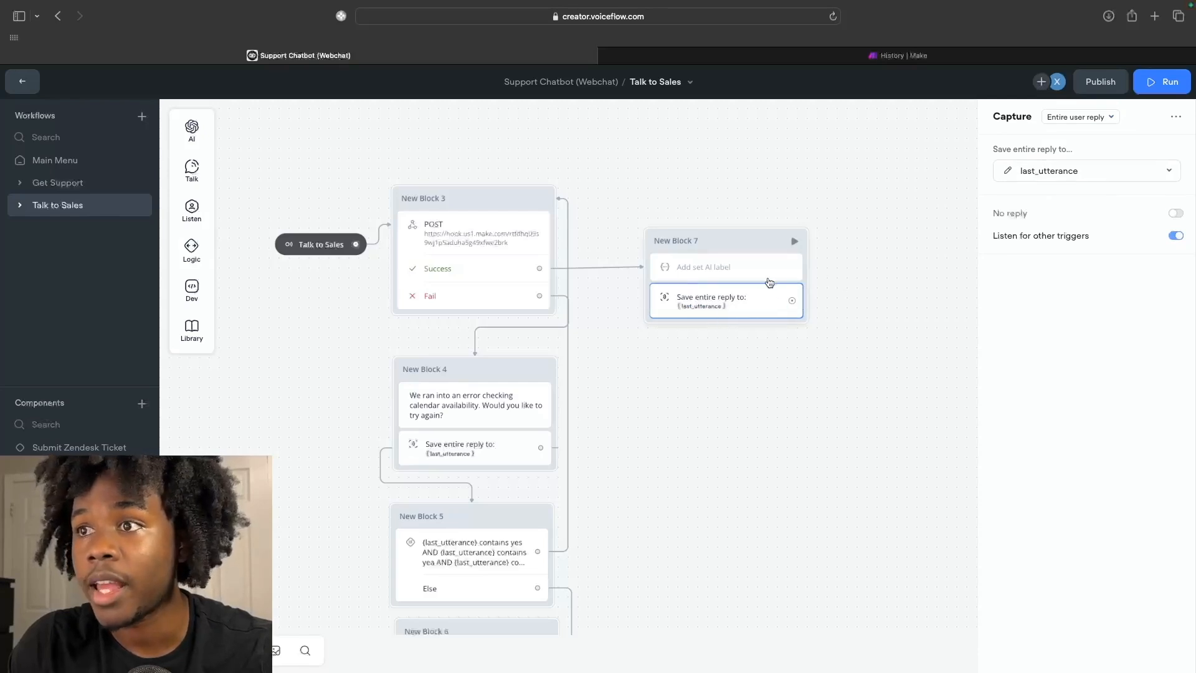
{"action": "left_click", "coordinate": [701, 400]}
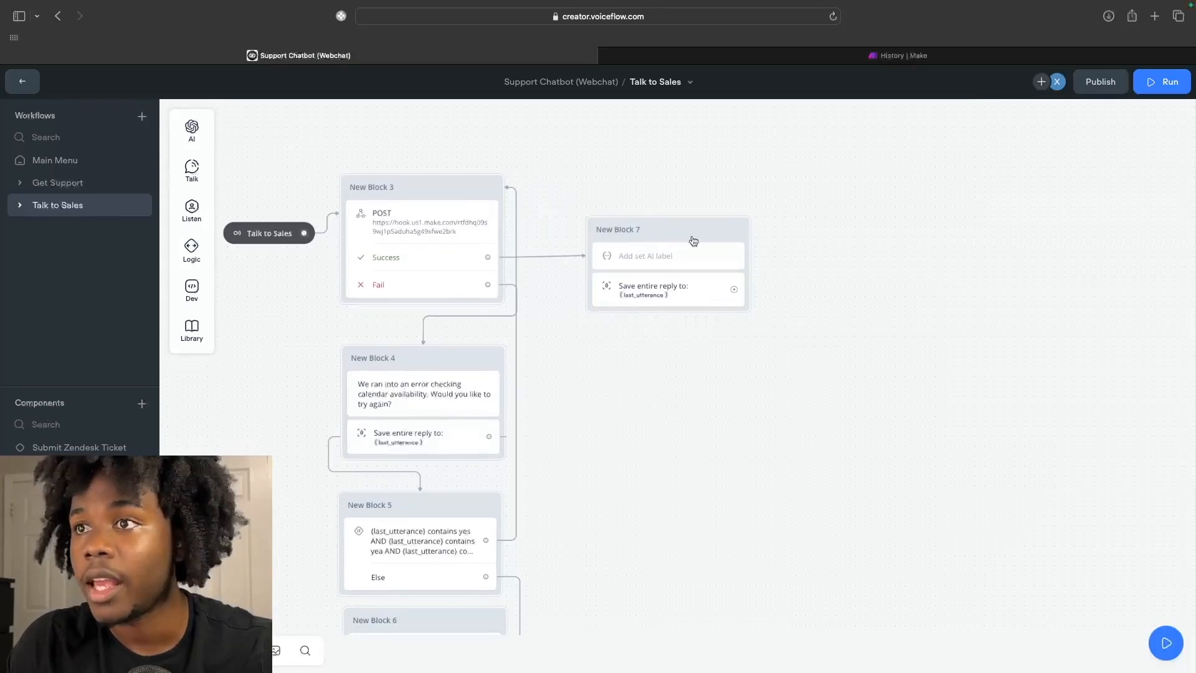
{"action": "mouse_move", "coordinate": [737, 291]}
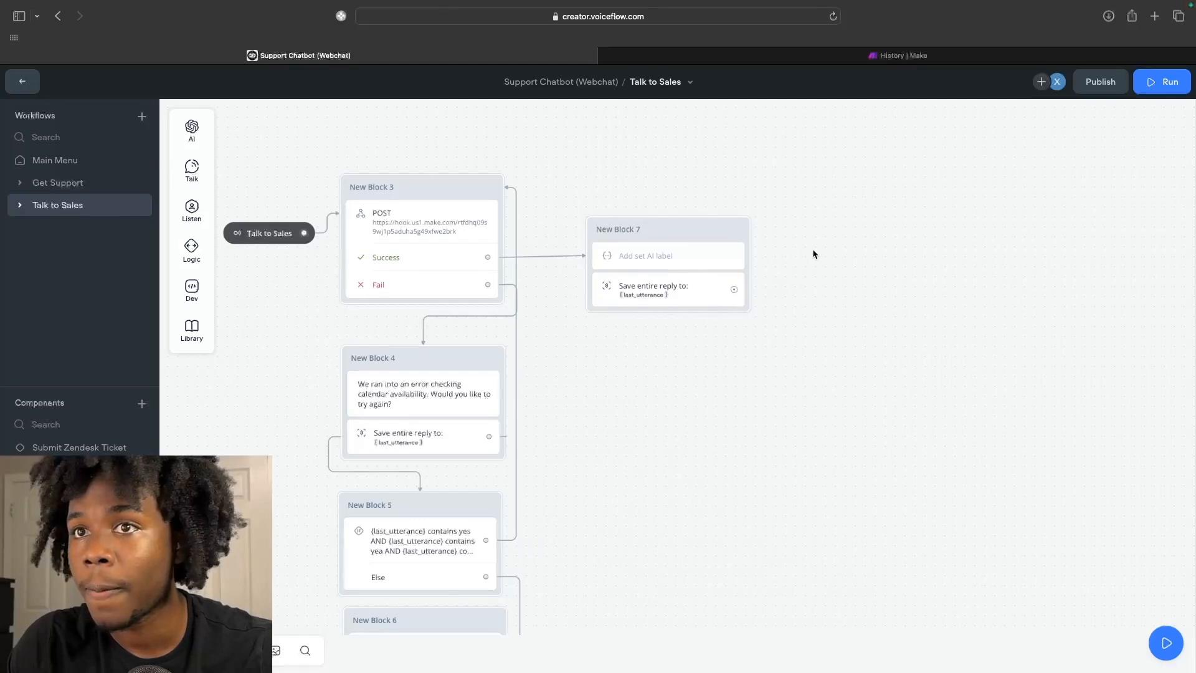
{"action": "left_click_drag", "start_coordinate": [735, 291], "coordinate": [834, 231]}
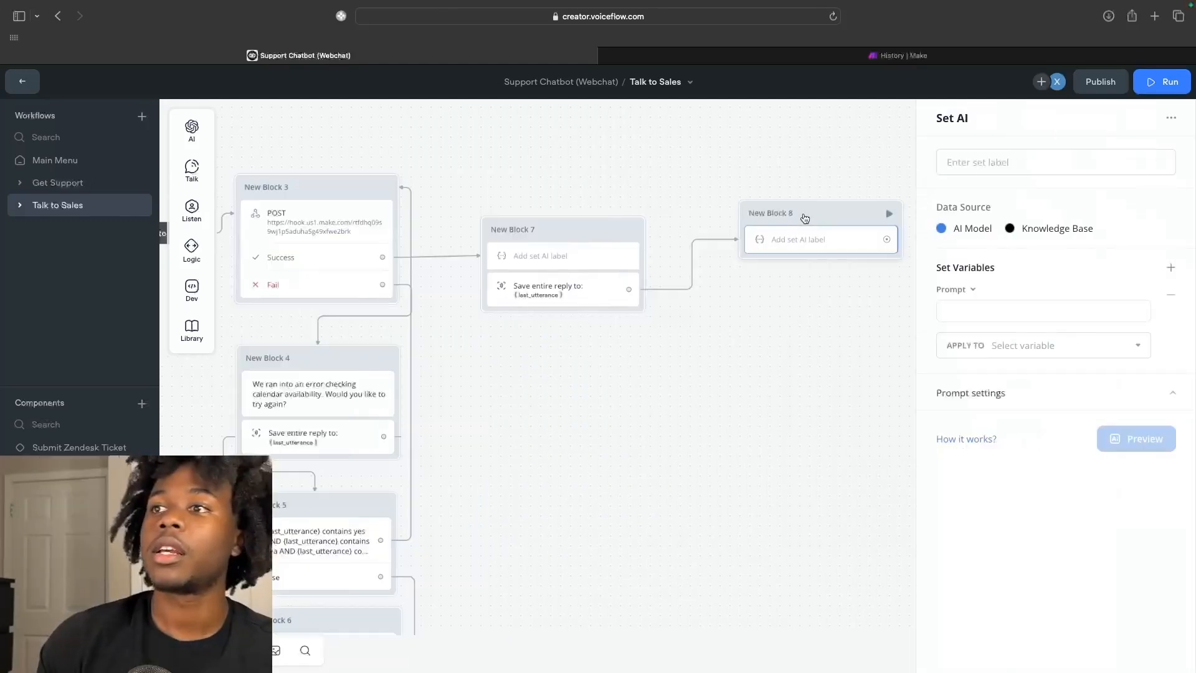
Write the Set AI prompt: 'Determine if {last_utterance} contains a time and date', returning "@" or "#".
{"action": "type", "text": "Determine if ("}
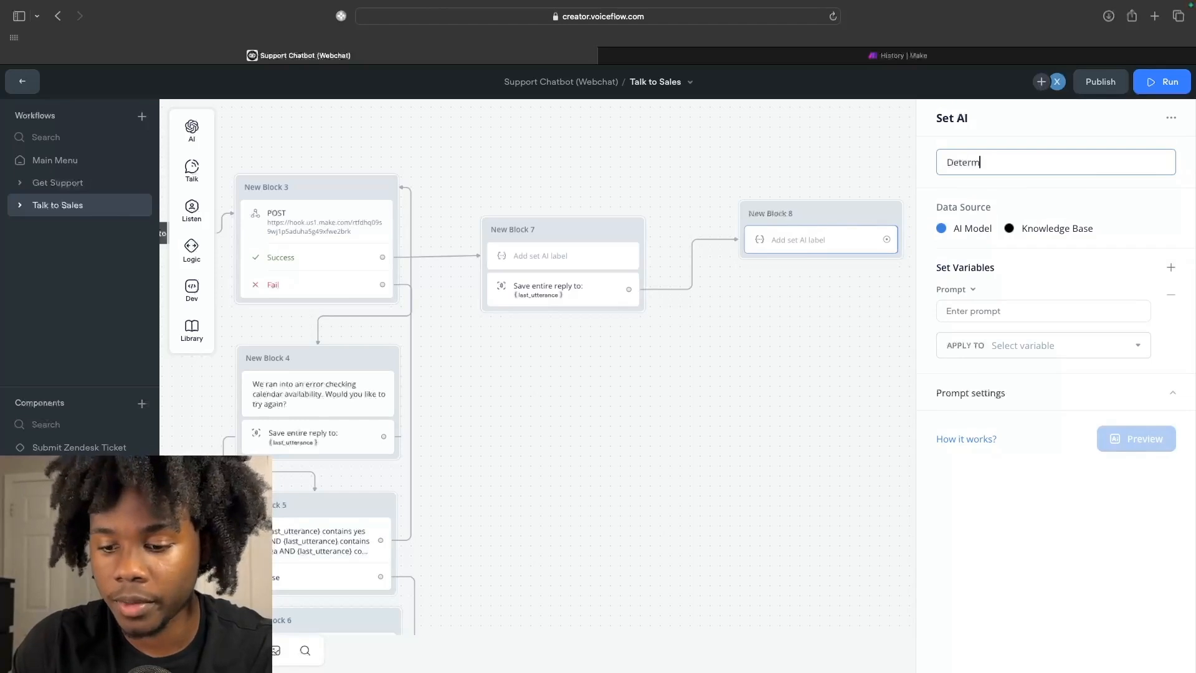
{"action": "key", "text": "BackSpace"}
{"action": "key", "text": "BackSpace"}
{"action": "key", "text": "BackSpace"}
{"action": "key", "text": "BackSpace"}
{"action": "key", "text": "BackSpace"}
{"action": "key", "text": "BackSpace"}
{"action": "key", "text": "BackSpace"}
{"action": "key", "text": "BackSpace"}
{"action": "key", "text": "BackSpace"}
{"action": "key", "text": "BackSpace"}
{"action": "key", "text": "BackSpace"}
{"action": "key", "text": "BackSpace"}
{"action": "key", "text": "BackSpace"}
{"action": "key", "text": "BackSpace"}
{"action": "left_click", "coordinate": [1017, 311]}
{"action": "type", "text": "De"}
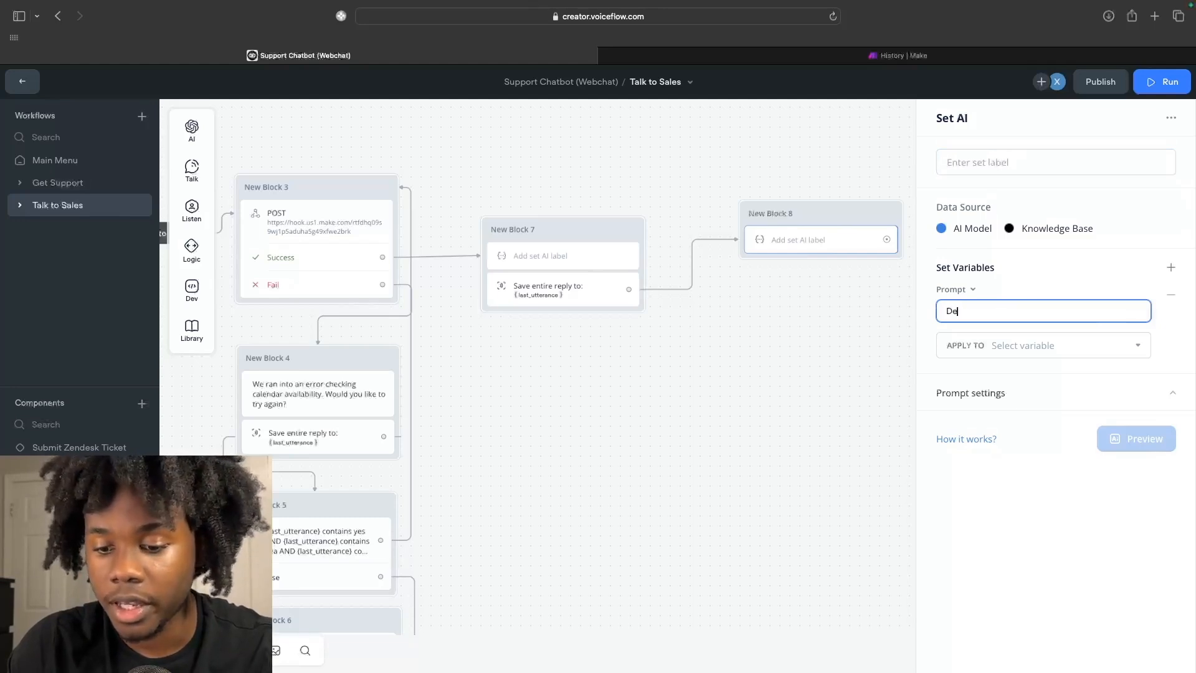
{"action": "type", "text": "termine "}
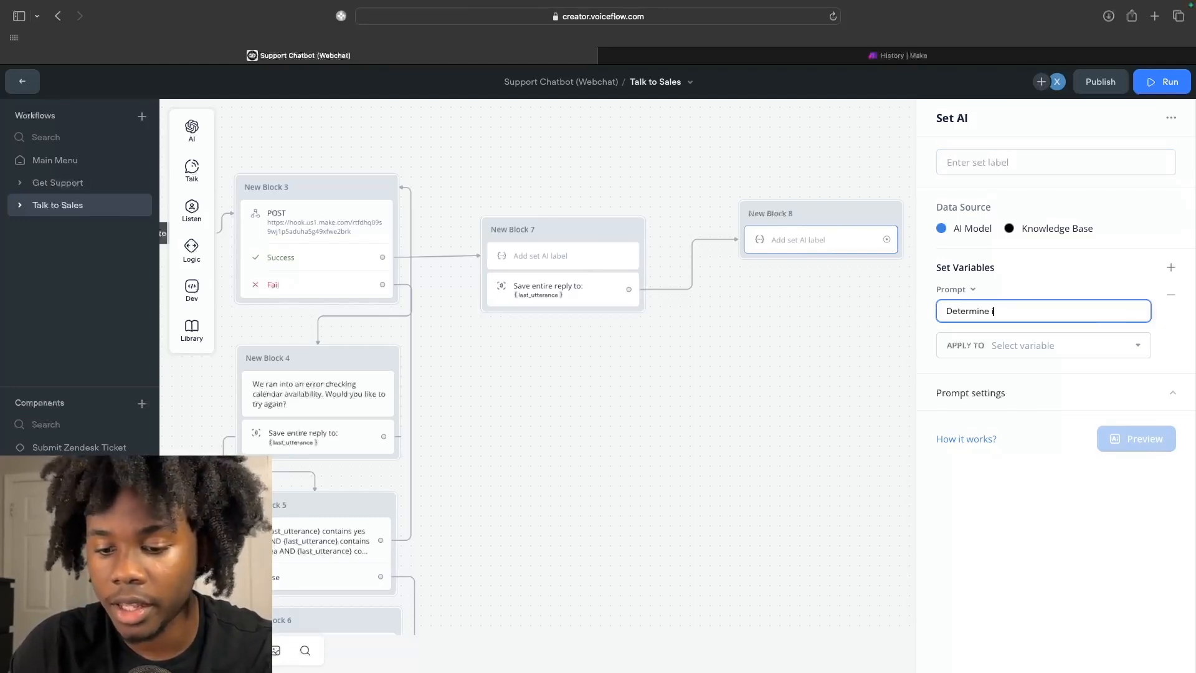
{"action": "type", "text": "if {las"}
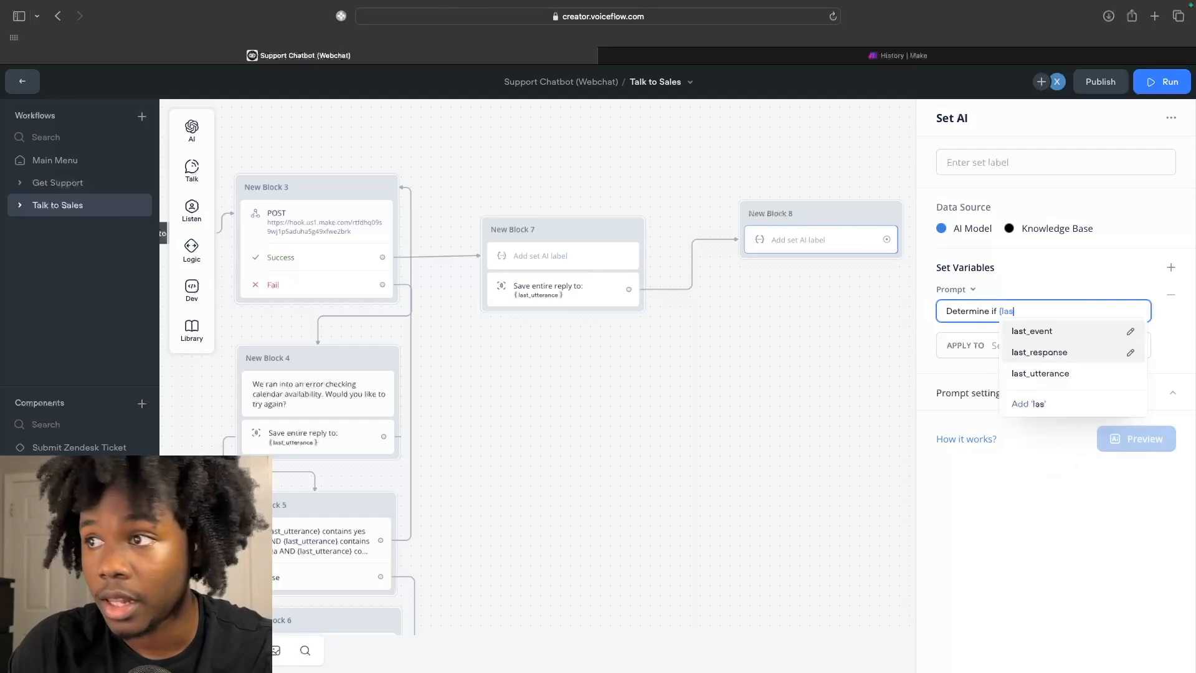
{"action": "left_click", "coordinate": [1044, 375]}
{"action": "type", "text": "contains"}
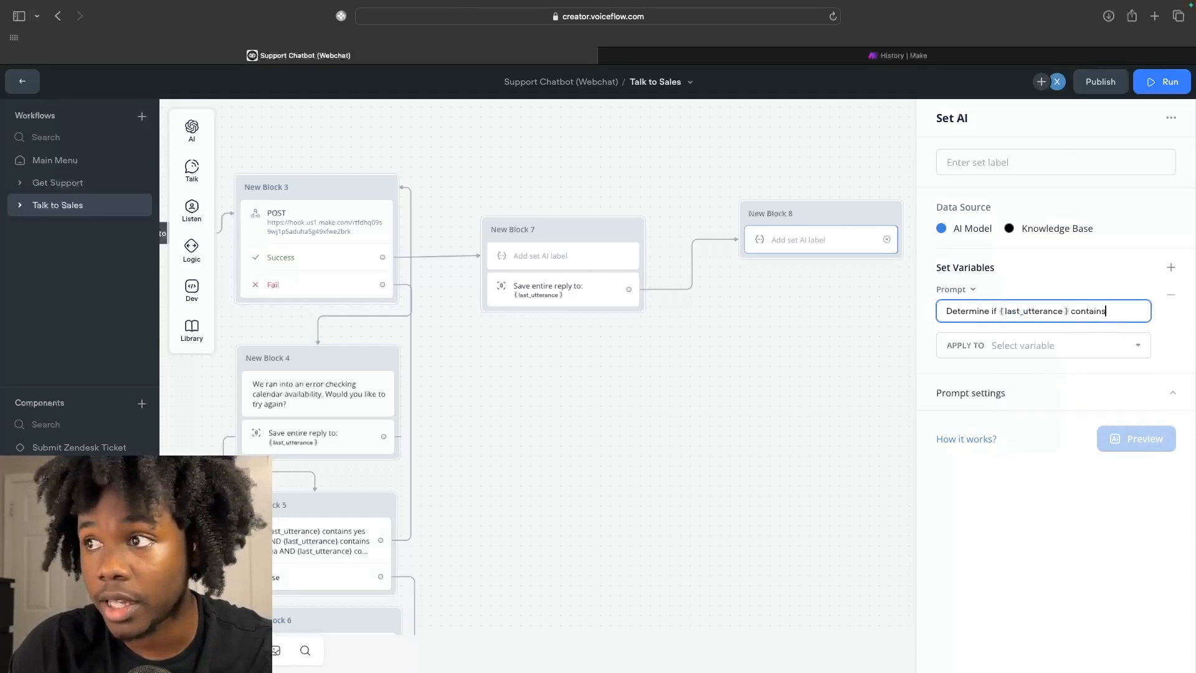
{"action": "type", "text": " a time an"}
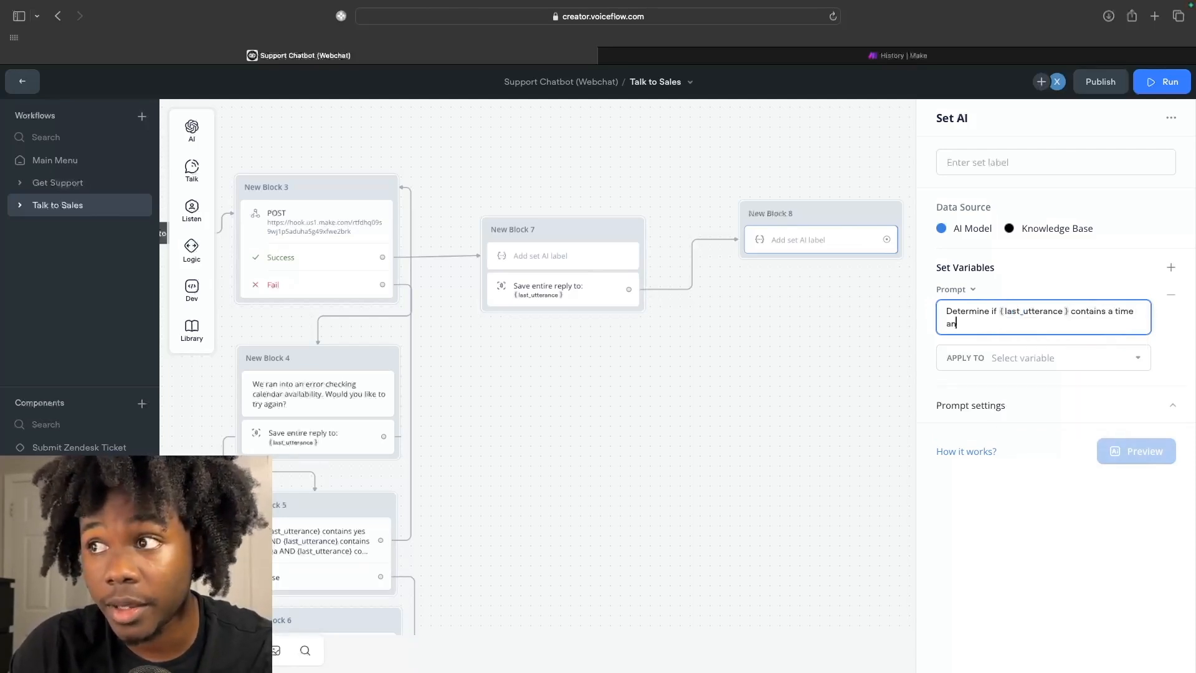
{"action": "type", "text": "d date. I f t"}
{"action": "key", "text": "BackSpace"}
{"action": "key", "text": "BackSpace"}
{"action": "key", "text": "BackSpace"}
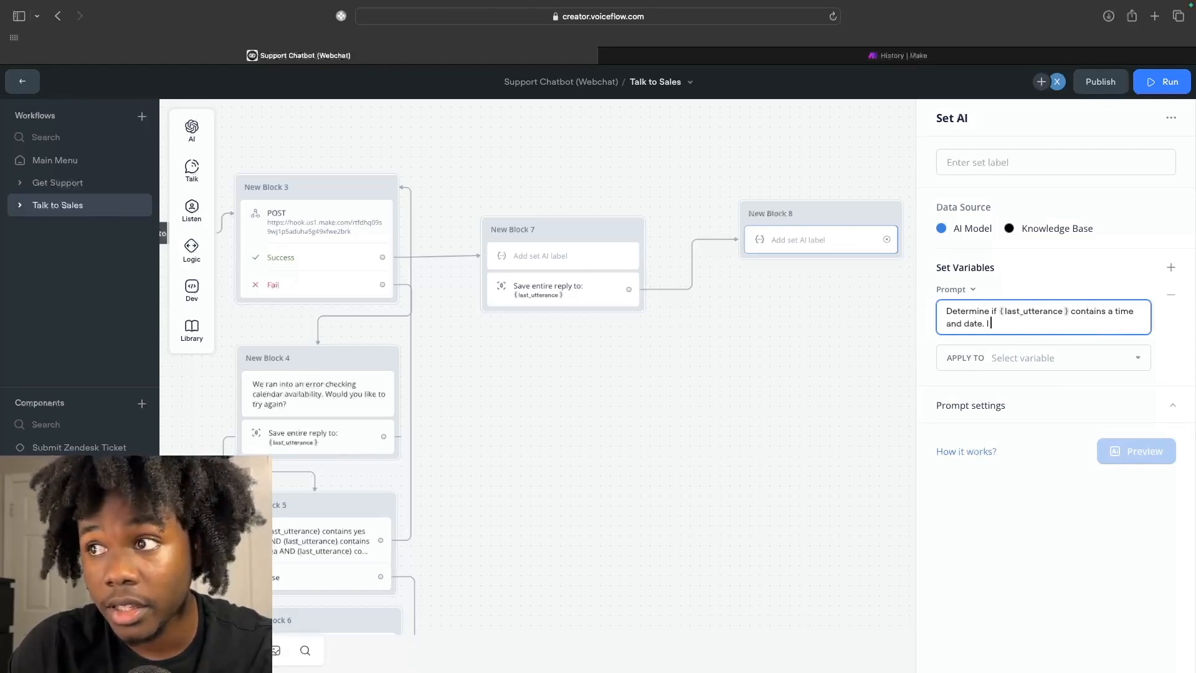
{"action": "type", "text": "f it does return "}
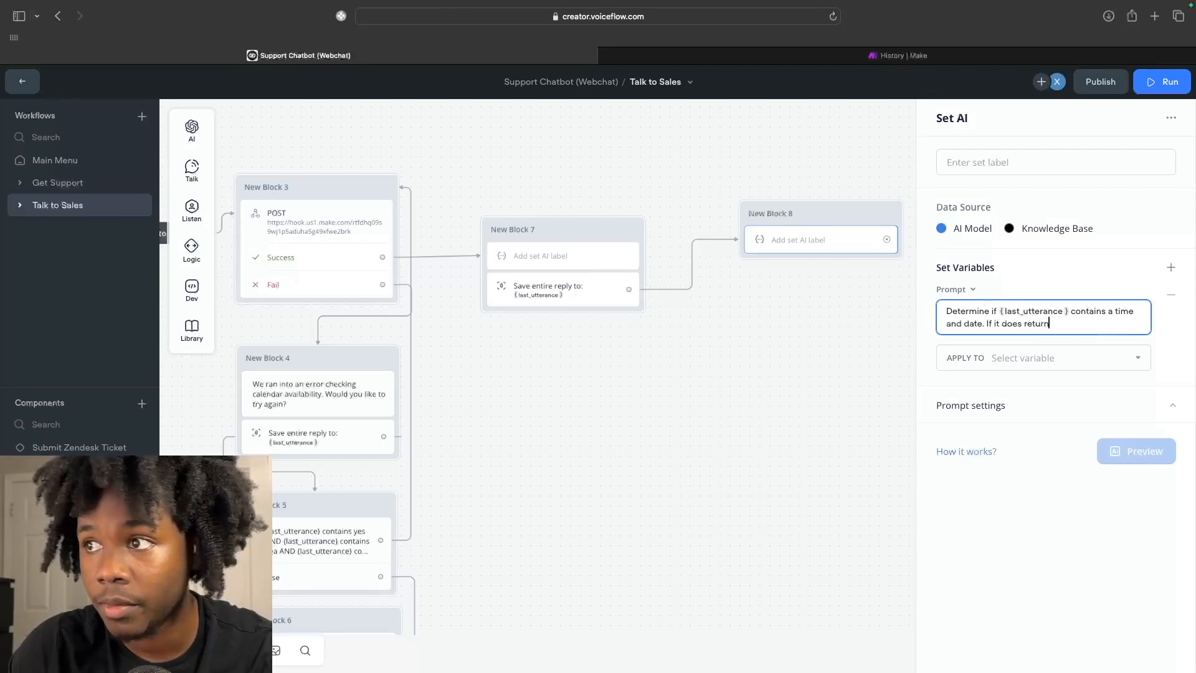
{"action": "type", "text": "\"@\" if it doesn't return \"#\""}
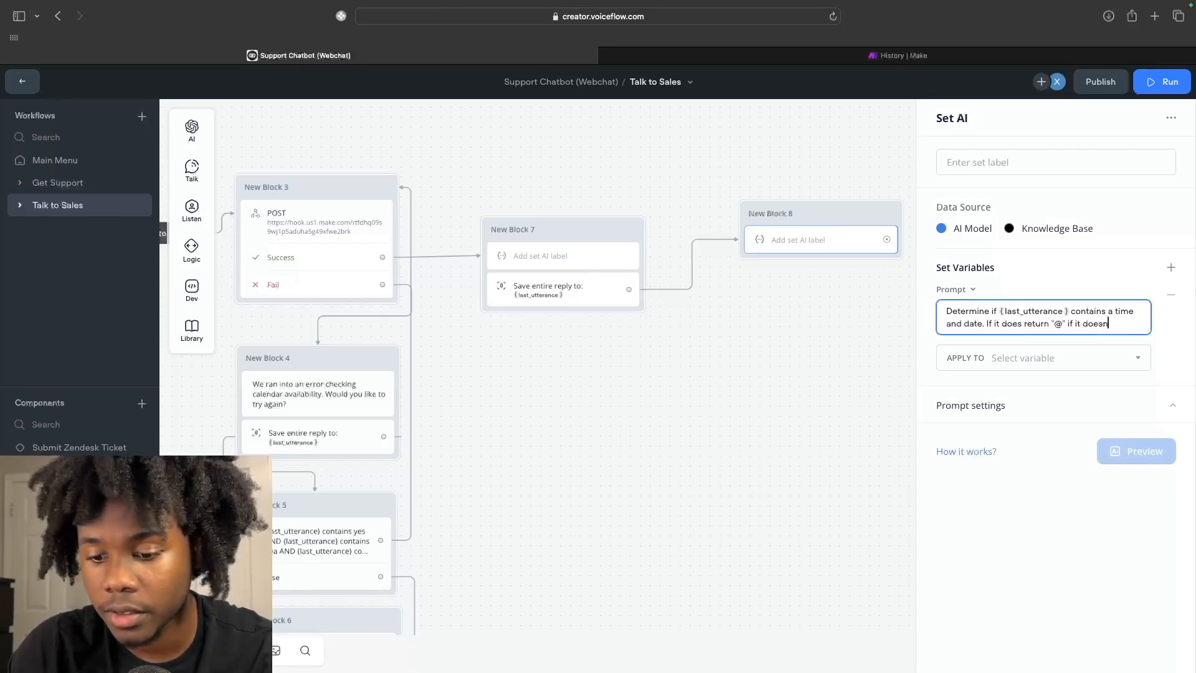
{"action": "left_click", "coordinate": [981, 353]}
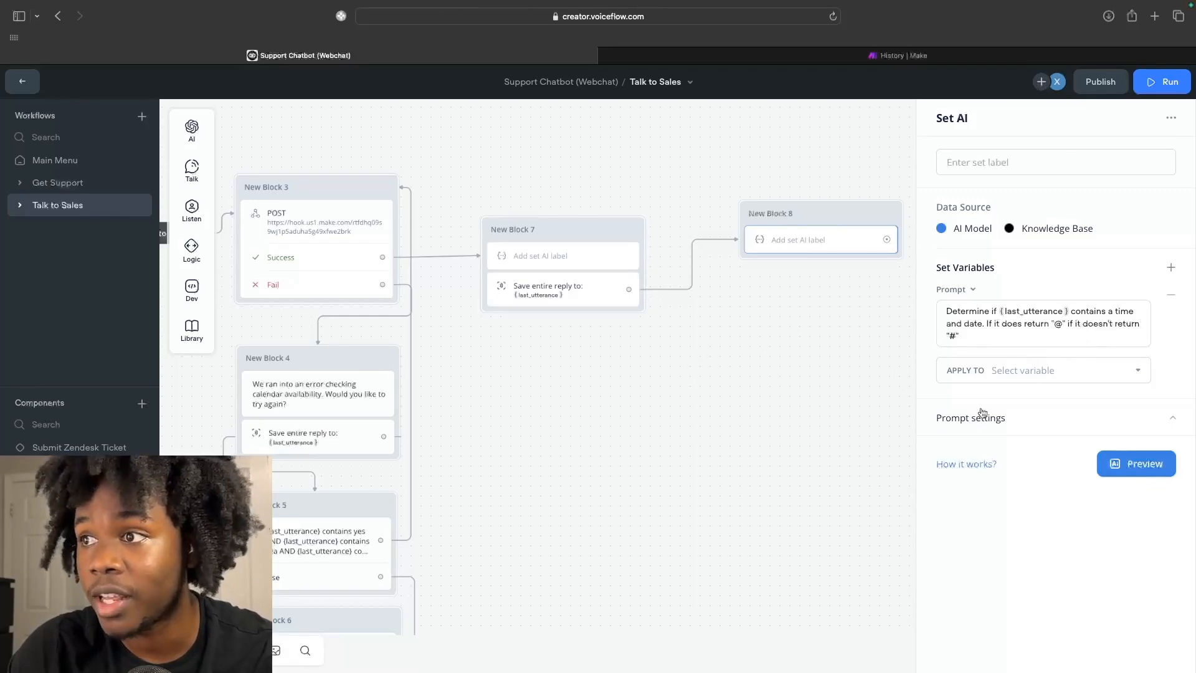
Store the AI result in a new variable named user_suggestion.
{"action": "left_click", "coordinate": [1053, 370]}
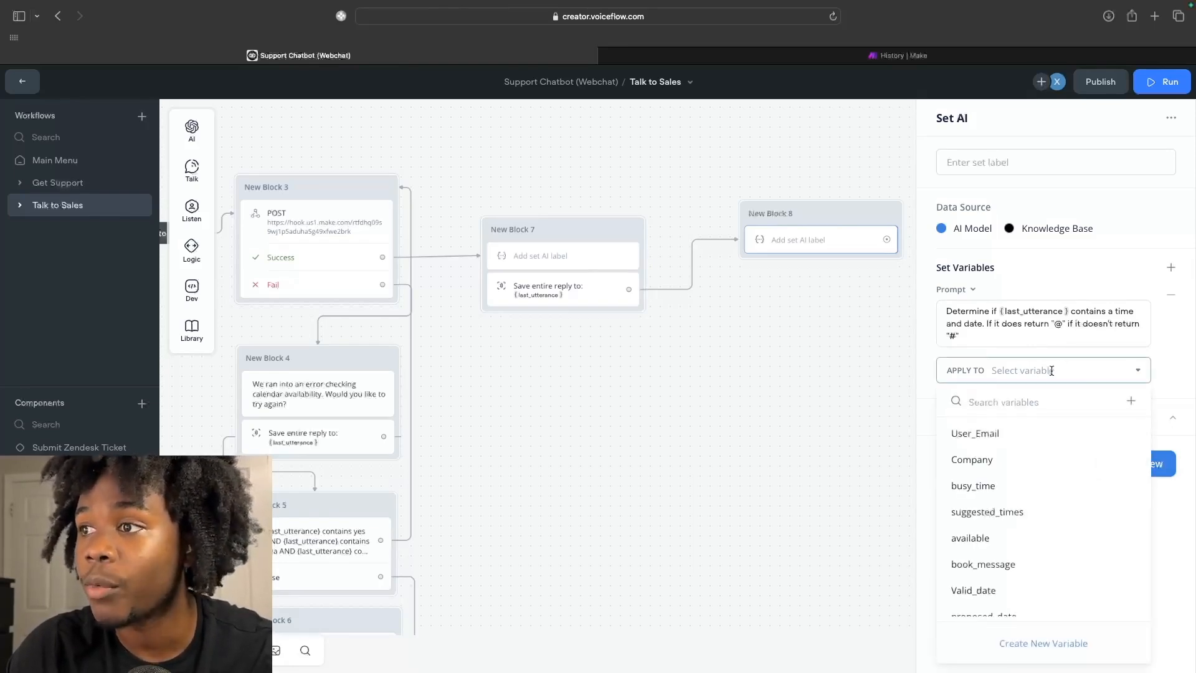
{"action": "type", "text": "user"}
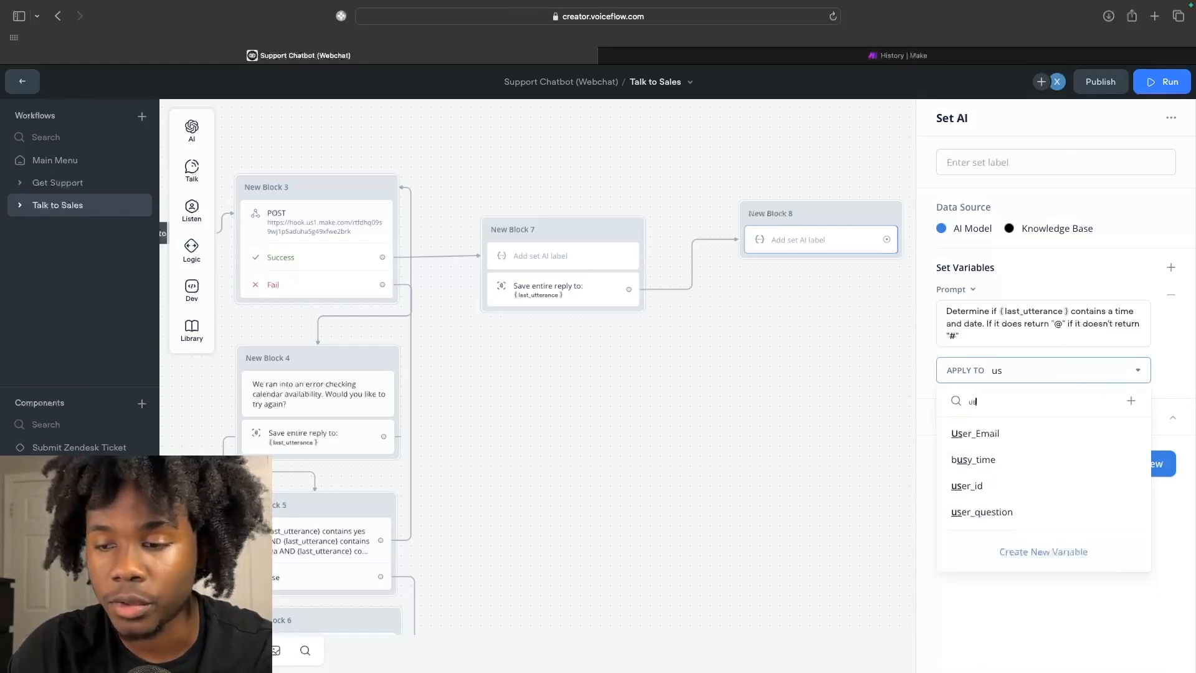
{"action": "key", "text": "BackSpace"}
{"action": "key", "text": "BackSpace"}
{"action": "key", "text": "BackSpace"}
{"action": "key", "text": "BackSpace"}
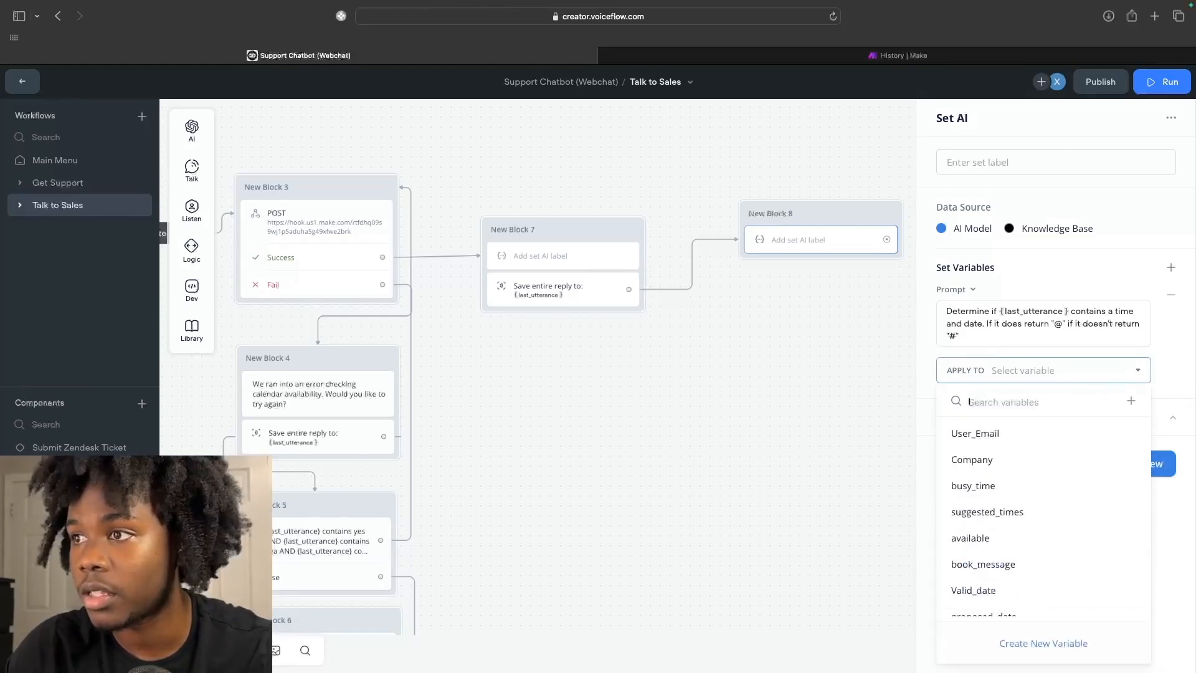
{"action": "left_click", "coordinate": [1130, 400]}
{"action": "type", "text": "user_suggestion"}
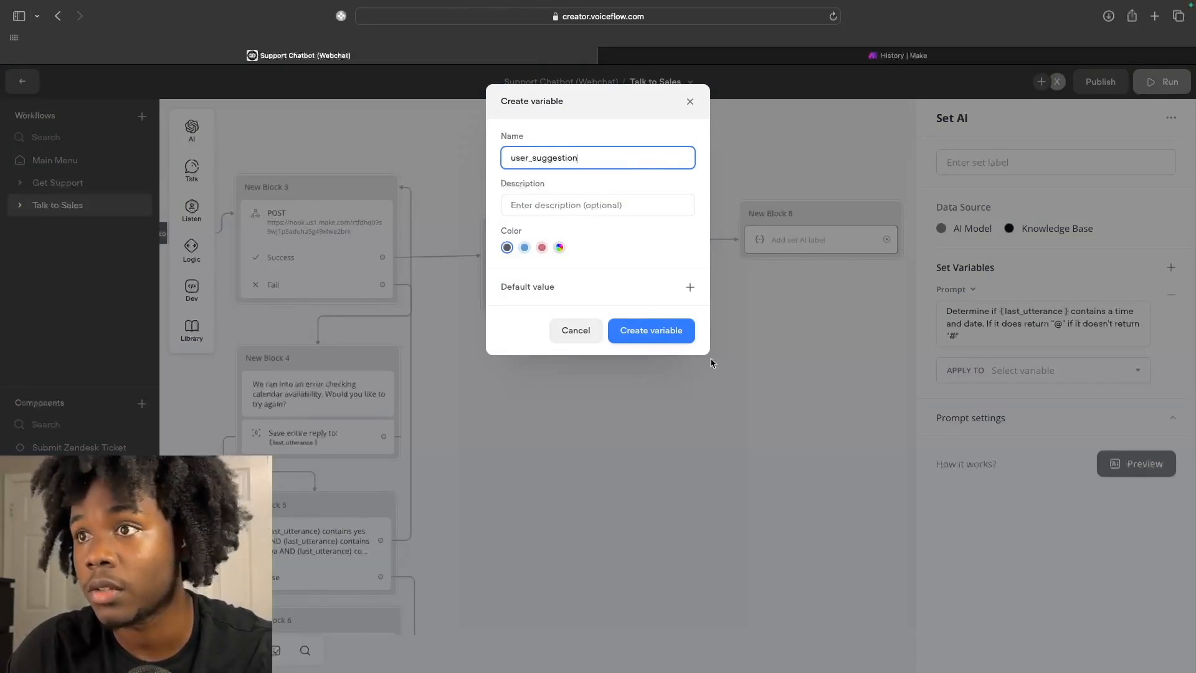
{"action": "left_click", "coordinate": [679, 337]}
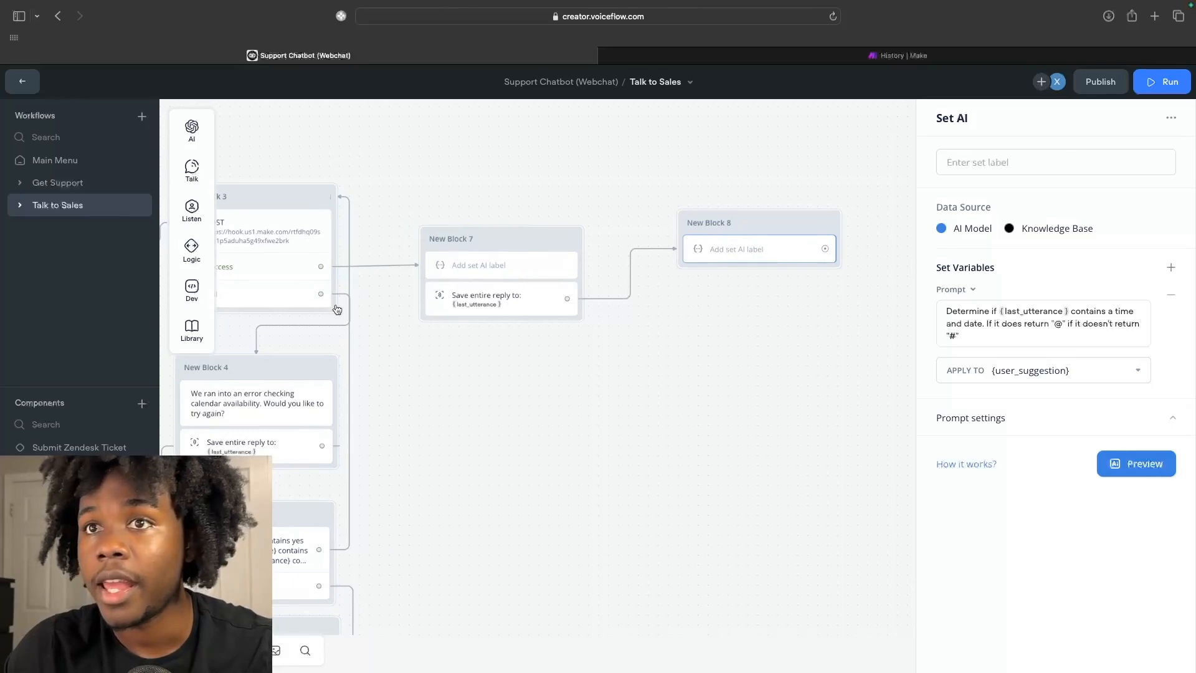
Add a condition step to New Block 8 with a new path testing user_suggestion.
{"action": "mouse_move", "coordinate": [191, 249]}
{"action": "left_click_drag", "start_coordinate": [265, 249], "coordinate": [724, 274]}
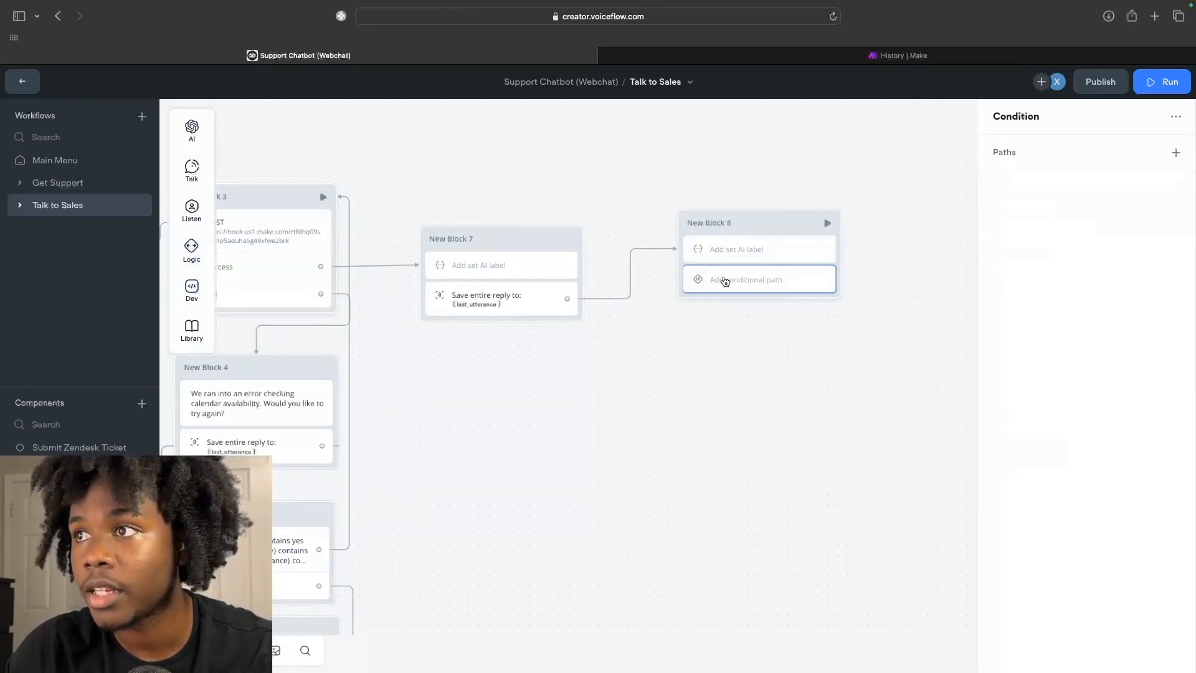
{"action": "left_click", "coordinate": [1176, 152]}
{"action": "left_click", "coordinate": [1133, 195]}
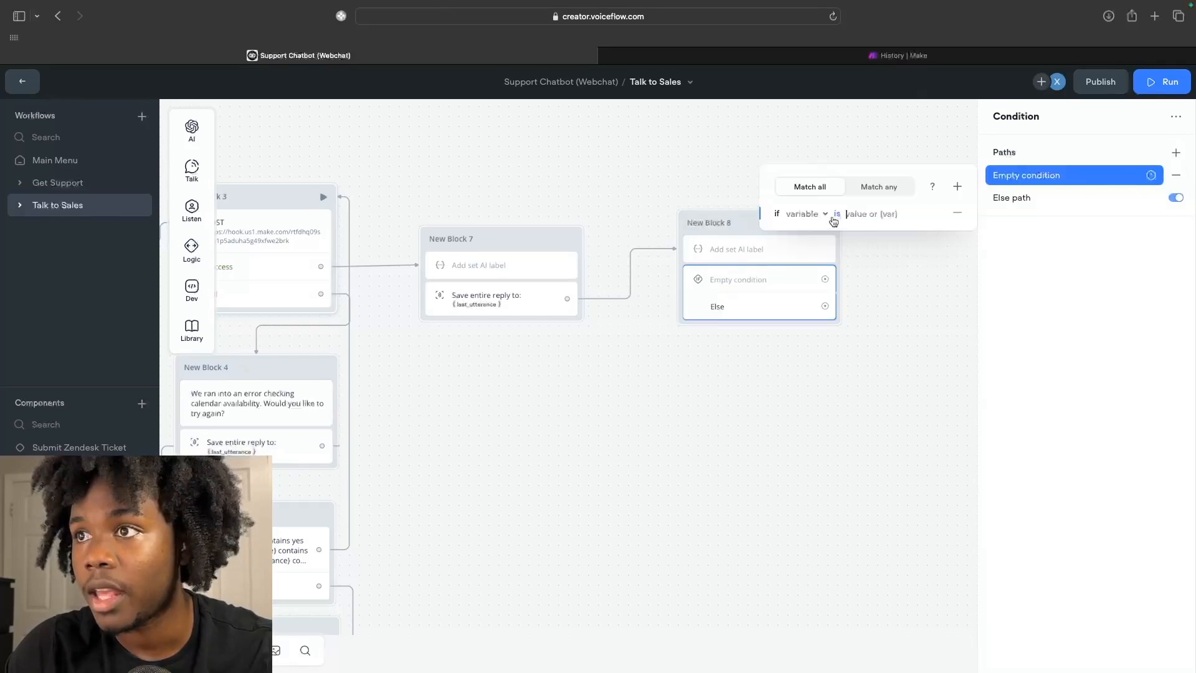
{"action": "left_click", "coordinate": [810, 218]}
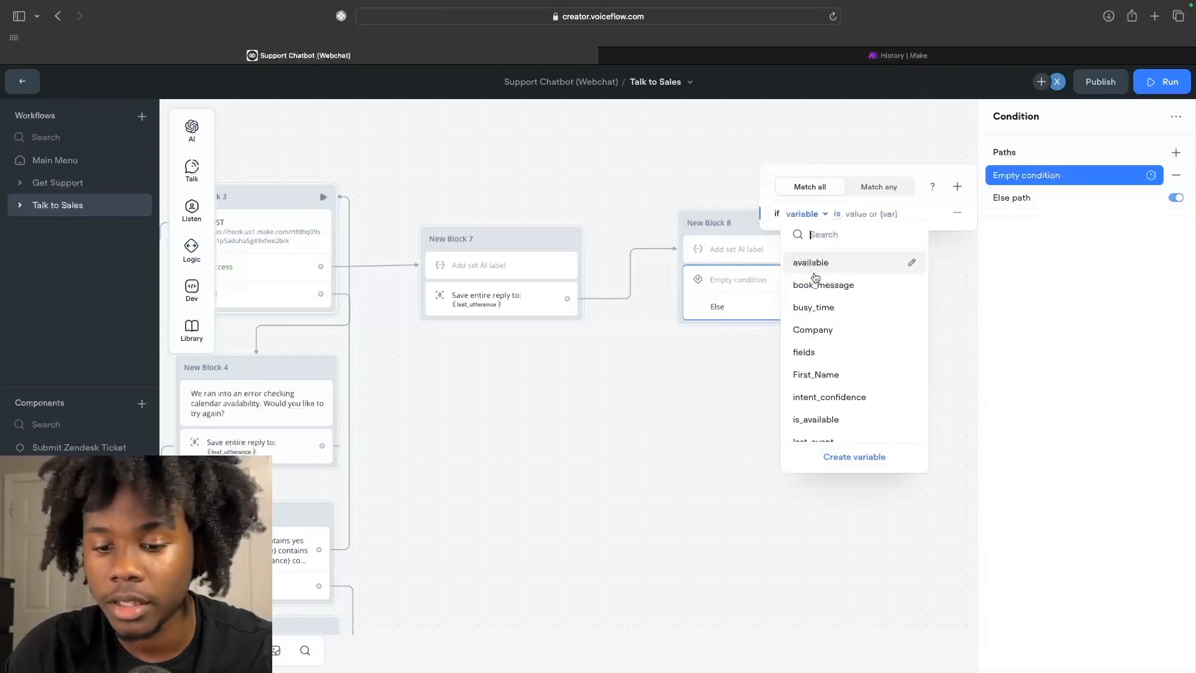
{"action": "type", "text": "user"}
{"action": "left_click", "coordinate": [814, 323]}
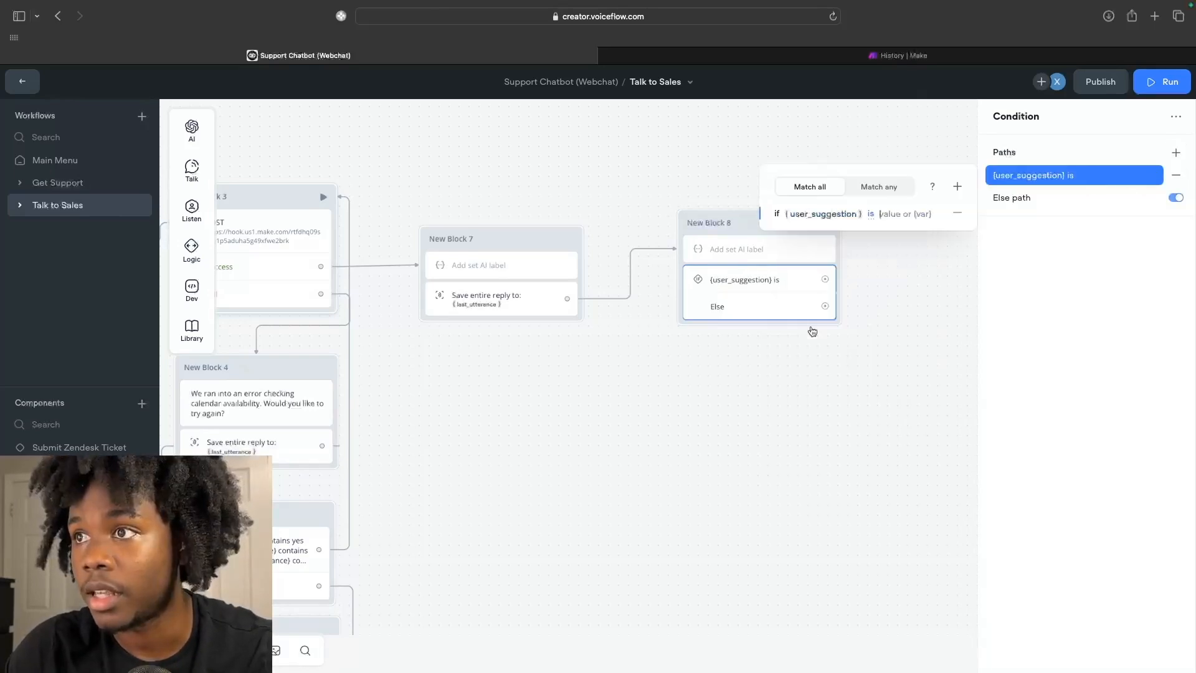
Set the path's comparison to contains "@", then recheck the block's Set AI and condition steps.
{"action": "left_click", "coordinate": [875, 215]}
{"action": "left_click", "coordinate": [845, 380]}
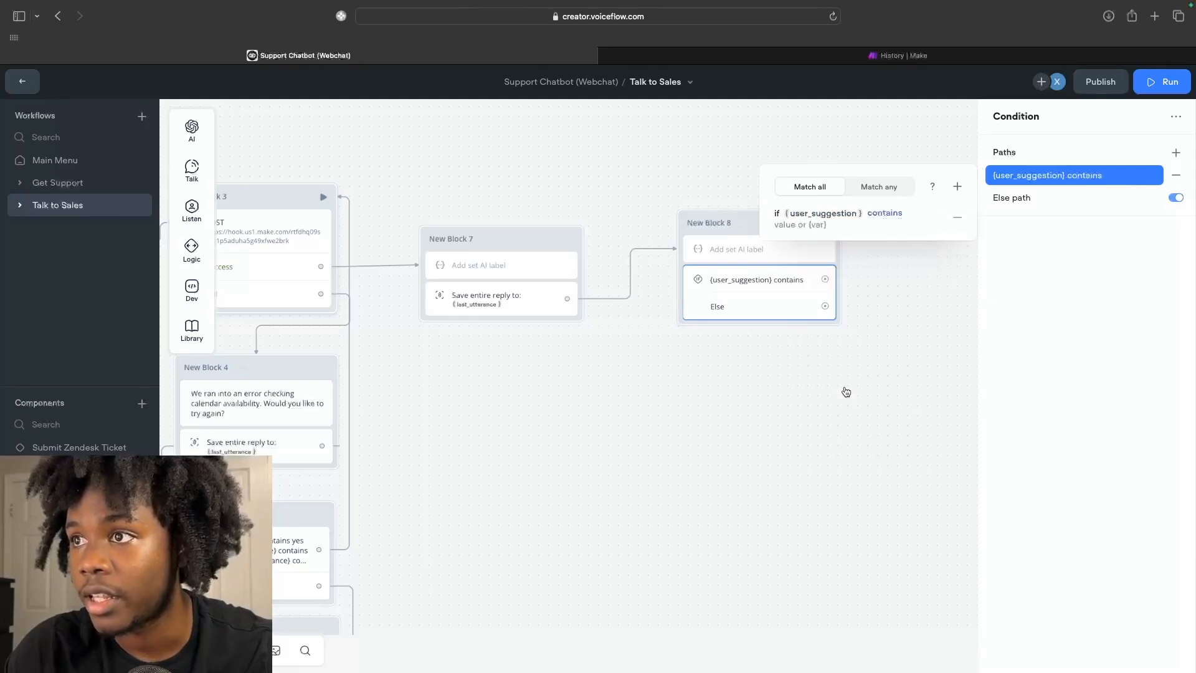
{"action": "left_click", "coordinate": [828, 226]}
{"action": "type", "text": "@"}
{"action": "left_click", "coordinate": [866, 284]}
{"action": "left_click", "coordinate": [780, 260]}
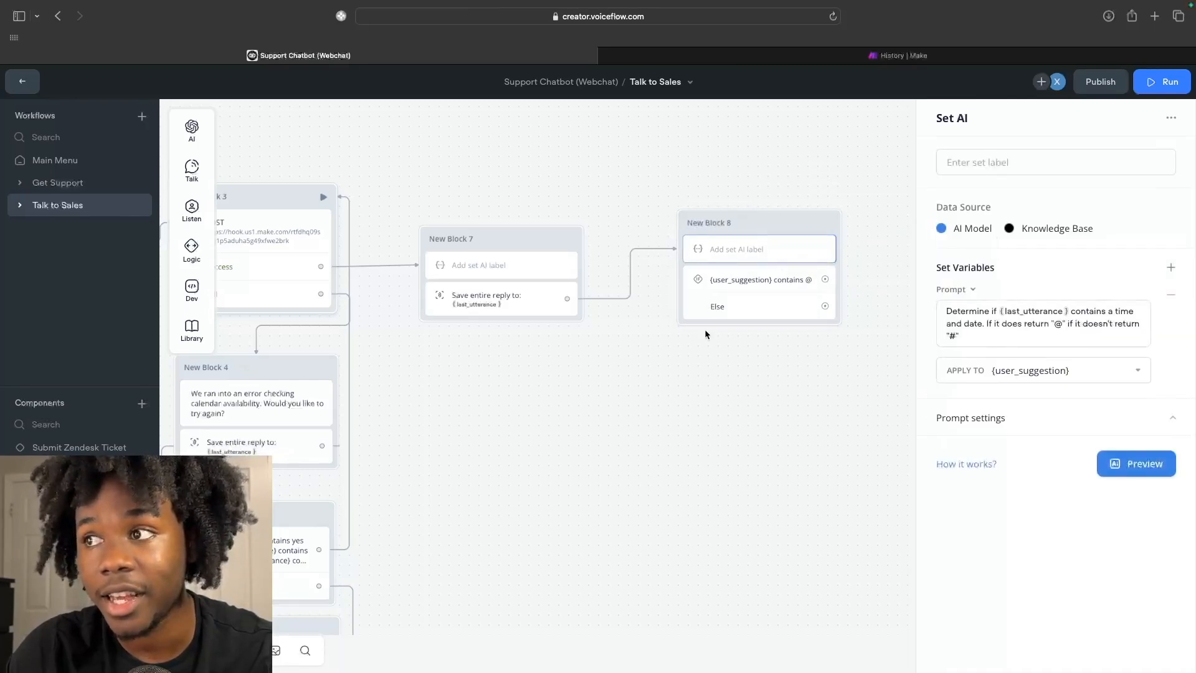
{"action": "left_click", "coordinate": [744, 286]}
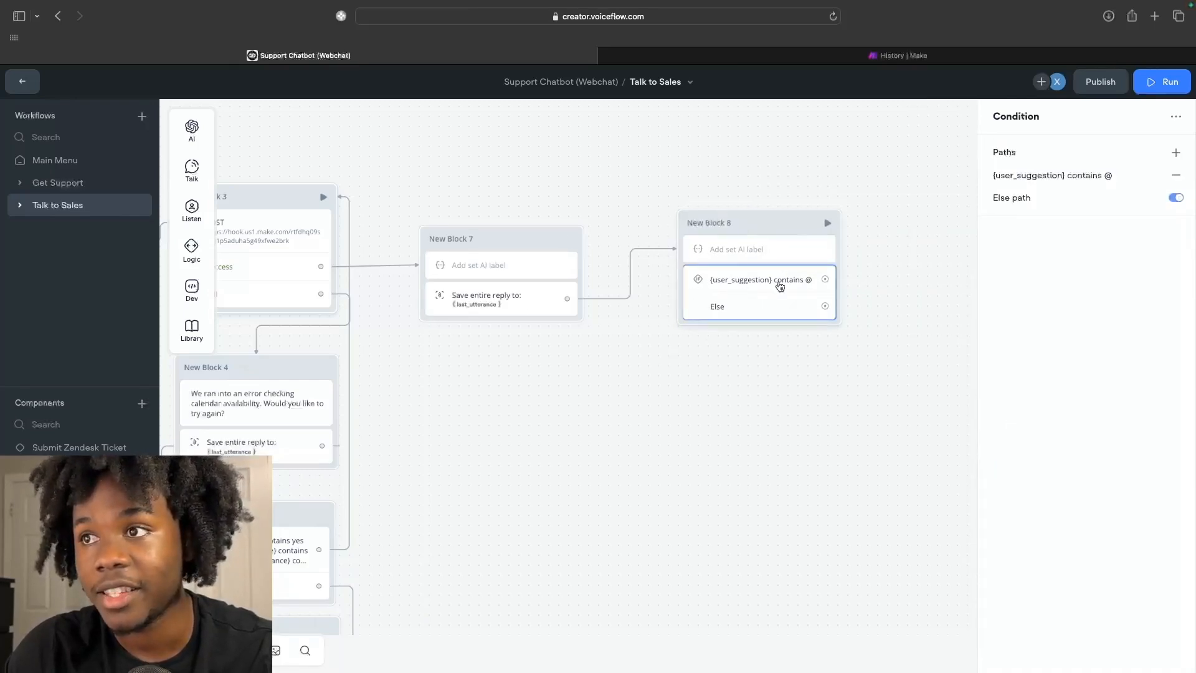
{"action": "scroll", "coordinate": [830, 287], "scroll_direction": "right", "scroll_amount": 1}
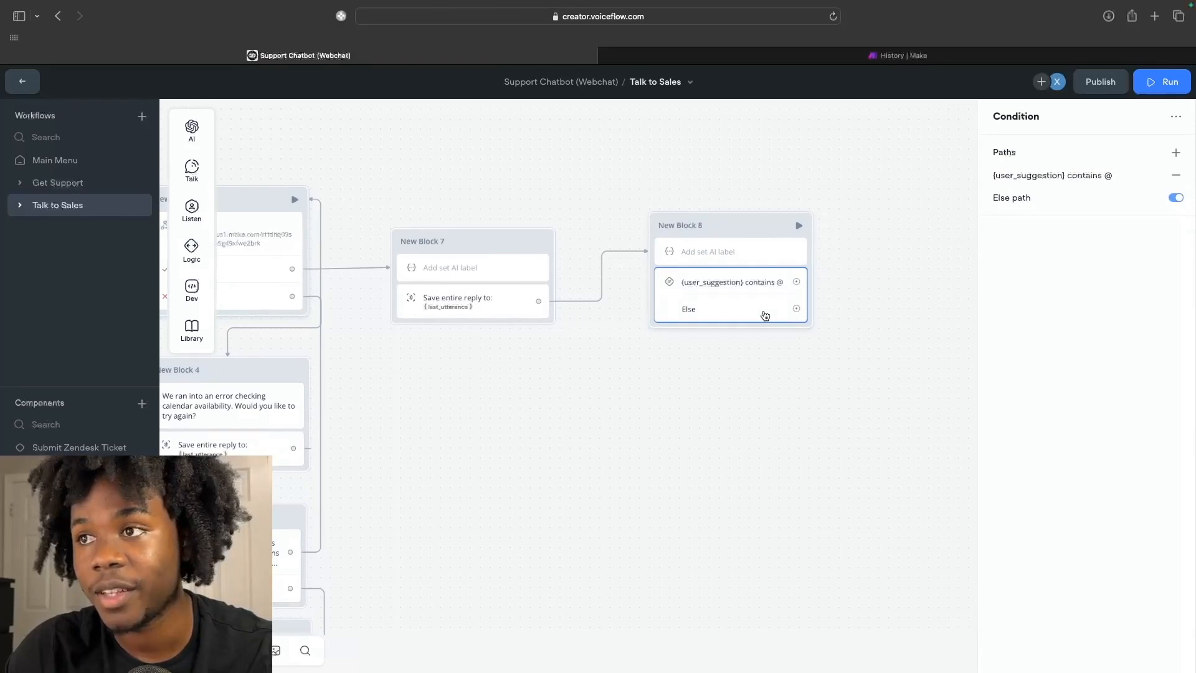
{"action": "scroll", "coordinate": [817, 334], "scroll_direction": "right", "scroll_amount": 1}
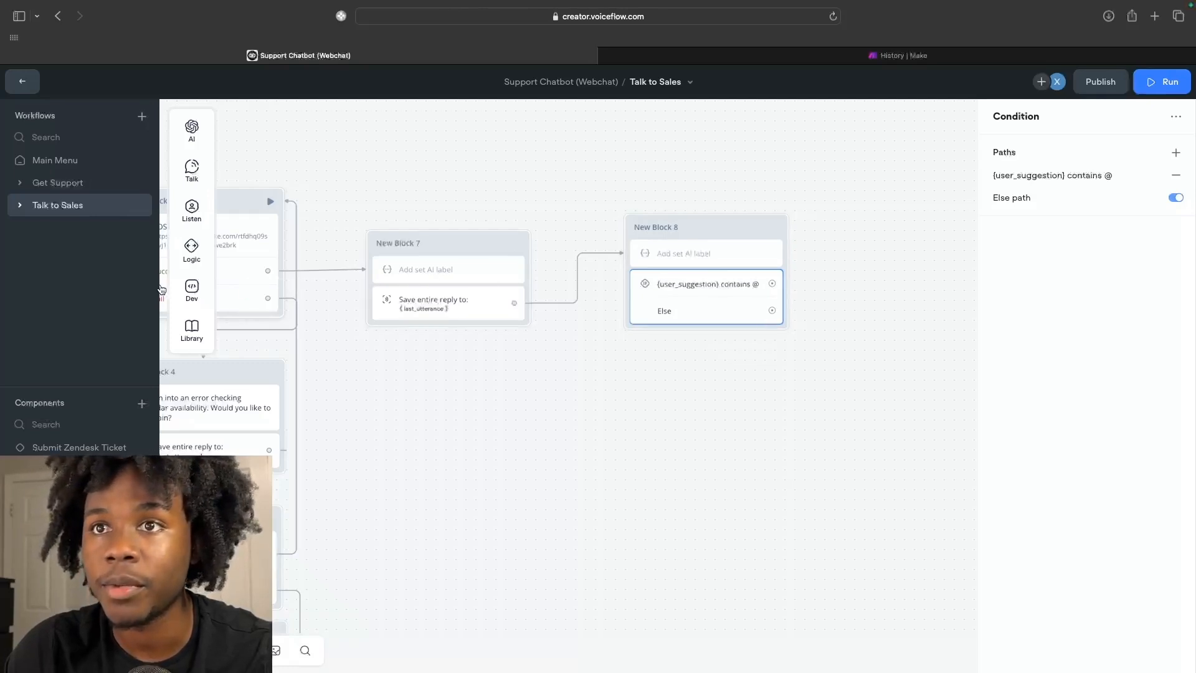
Create New Block 9 asking 'Please give me both a time and date…for a sales call', plus a capture step.
{"action": "mouse_move", "coordinate": [194, 191]}
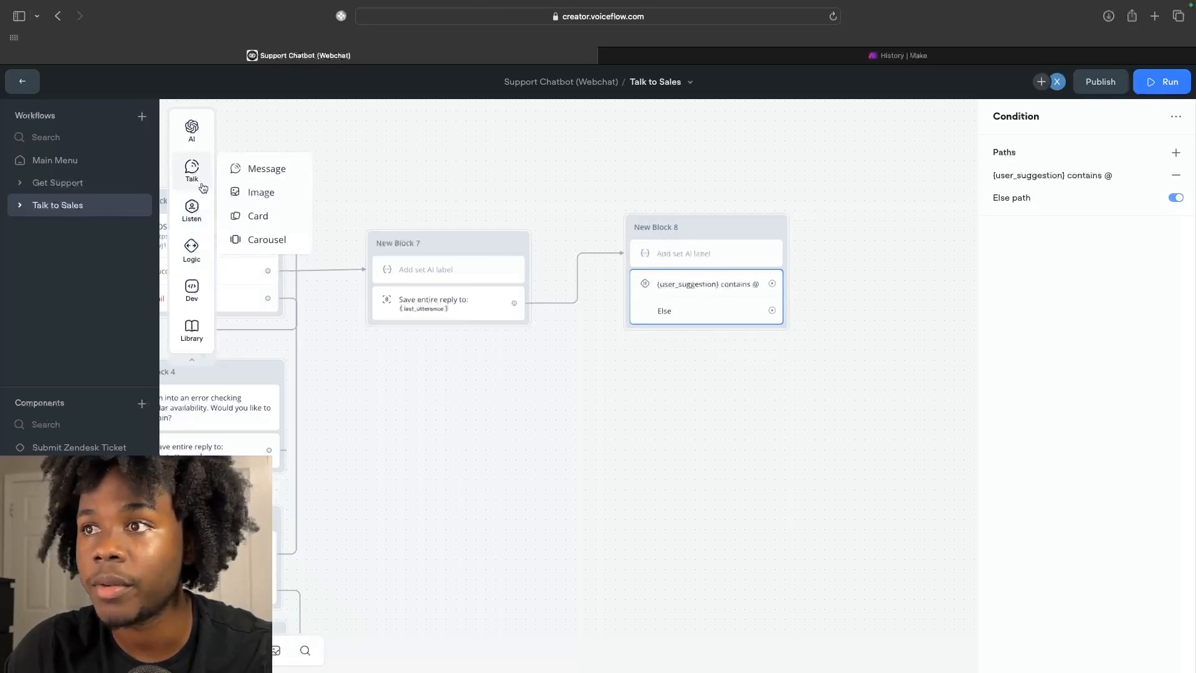
{"action": "left_click_drag", "start_coordinate": [249, 175], "coordinate": [697, 405]}
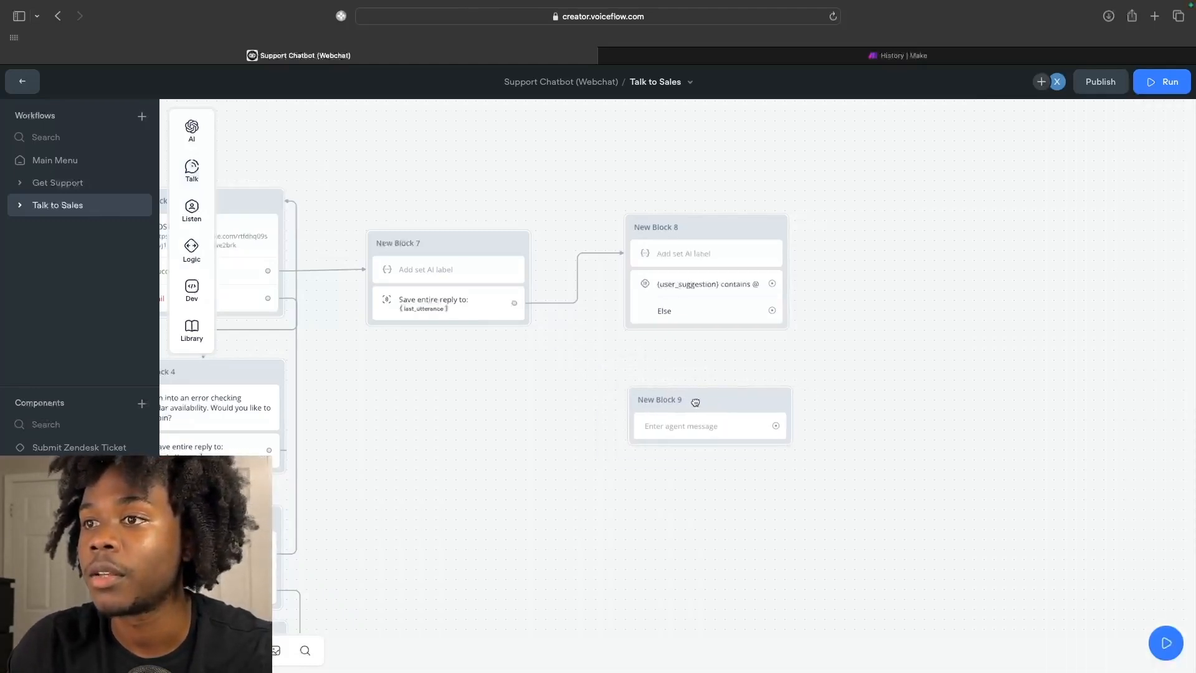
{"action": "left_click", "coordinate": [692, 425]}
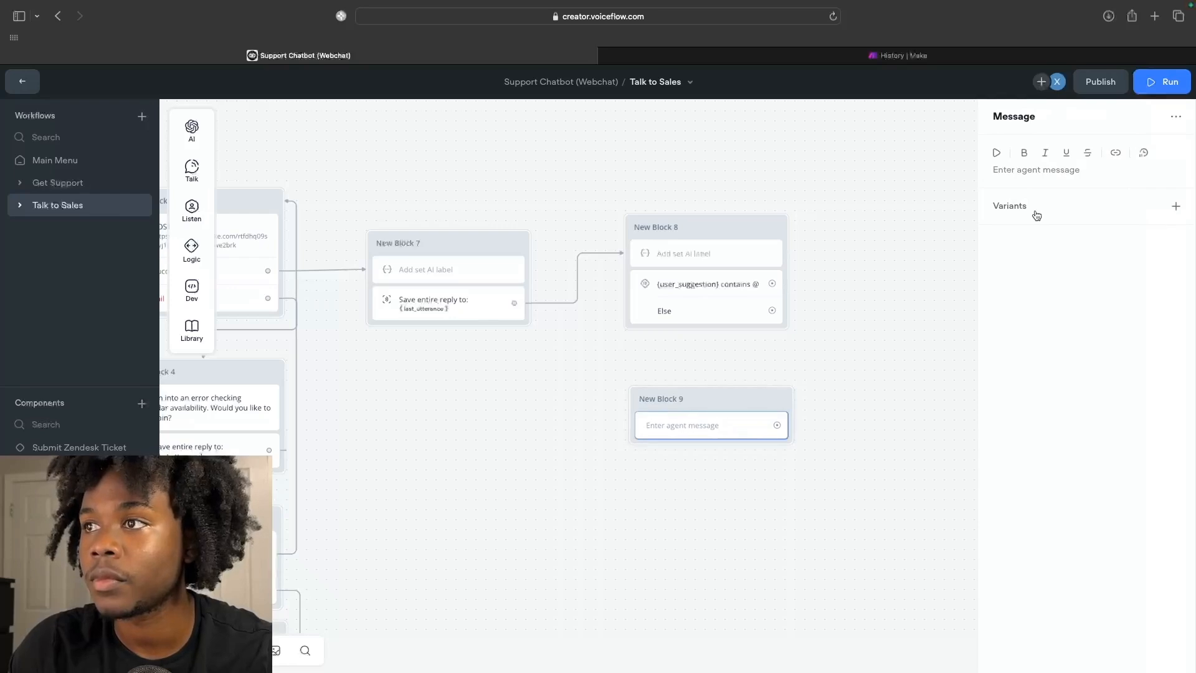
{"action": "type", "text": "Please give me a"}
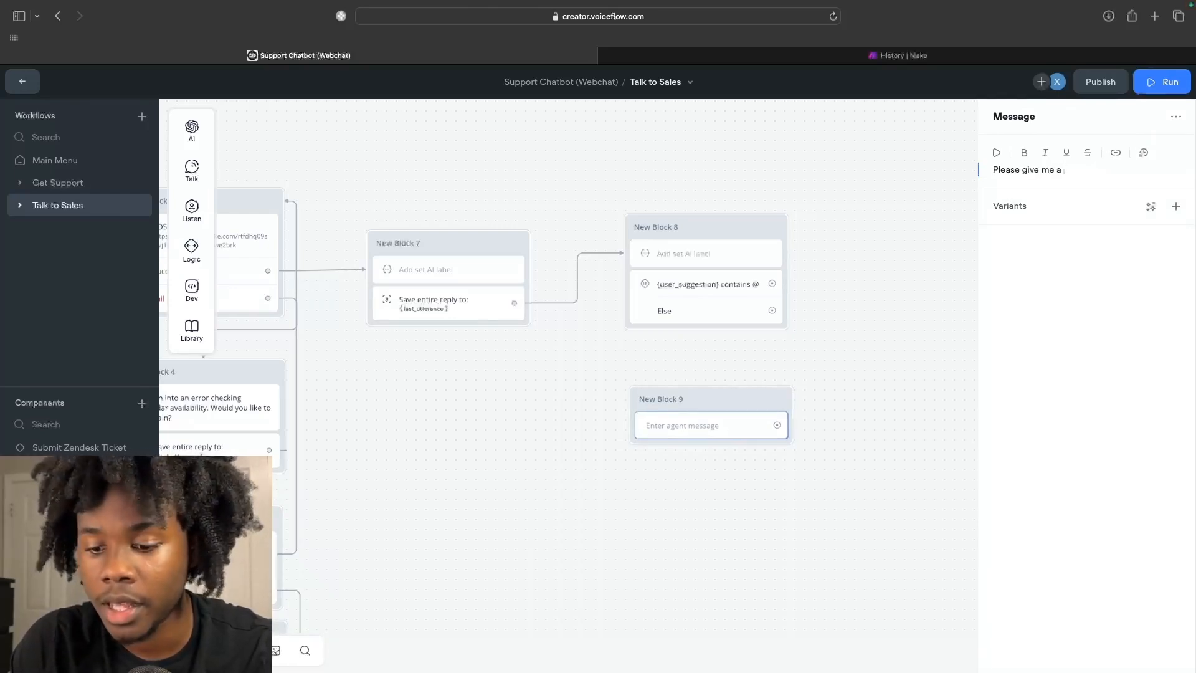
{"action": "type", "text": " time and date that you would be available for a"}
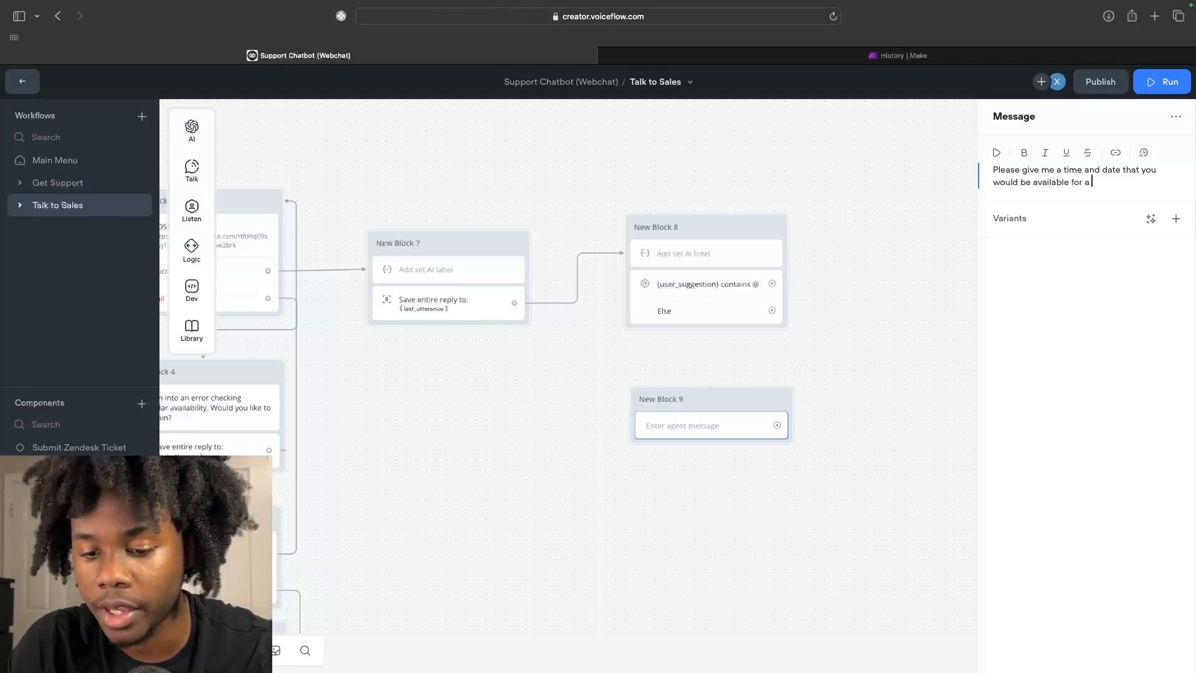
{"action": "type", "text": " sales call."}
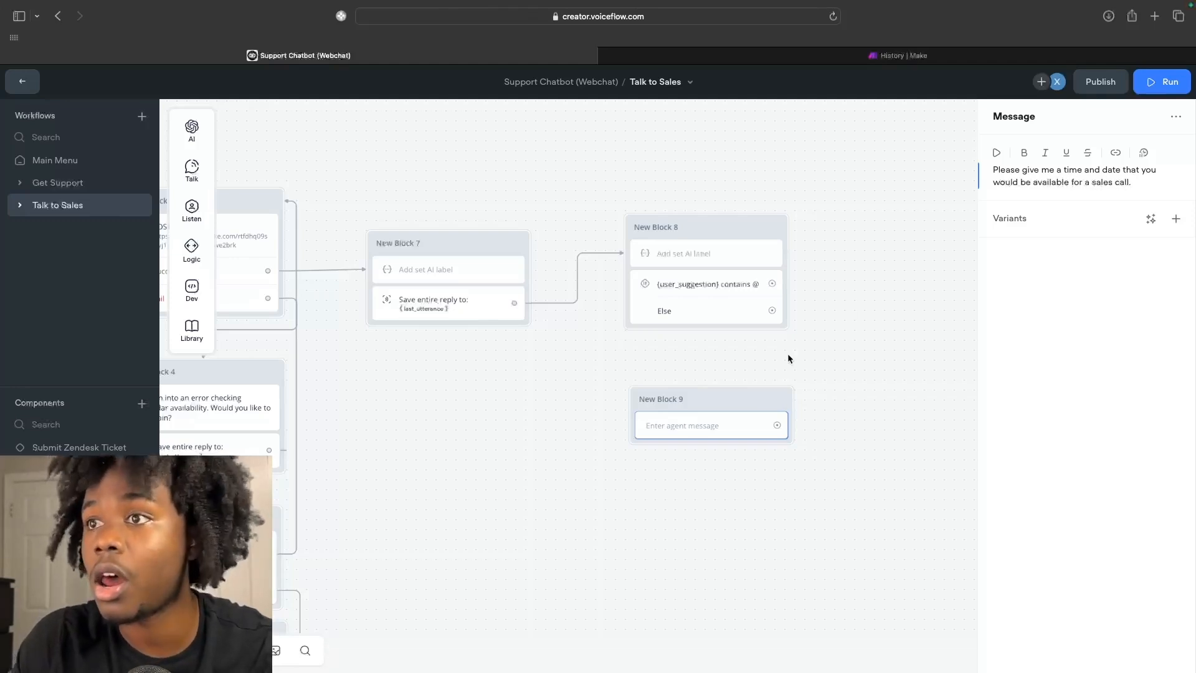
{"action": "left_click", "coordinate": [1057, 171]}
{"action": "type", "text": "both"}
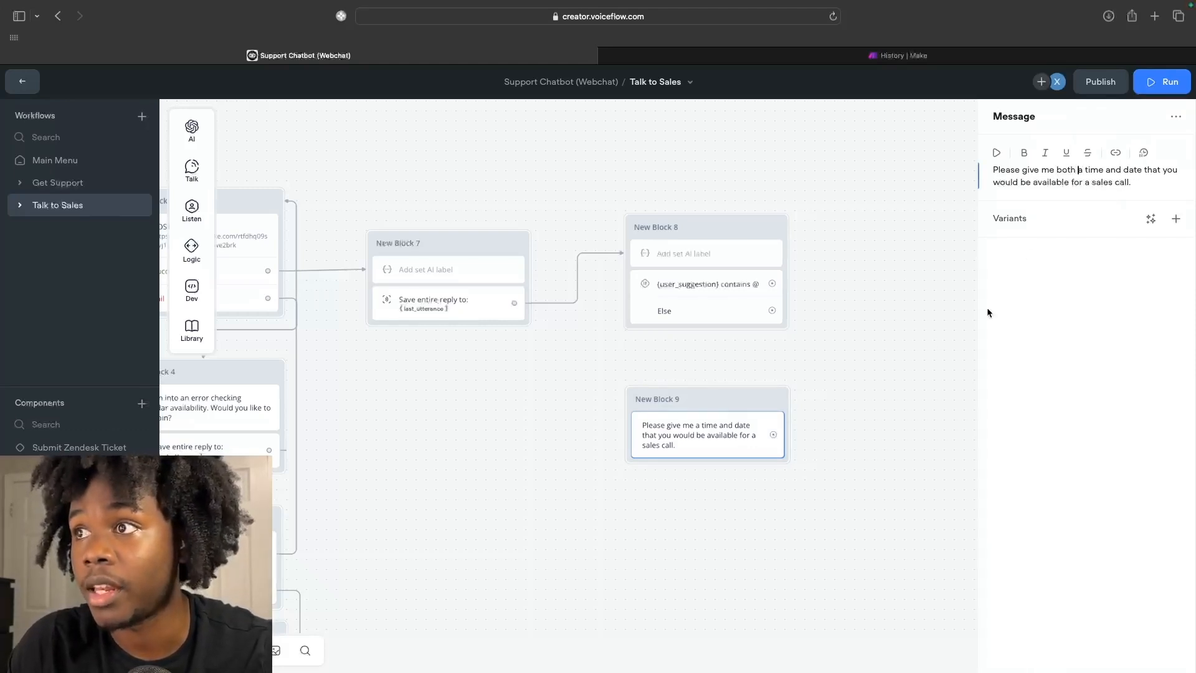
{"action": "left_click", "coordinate": [894, 374]}
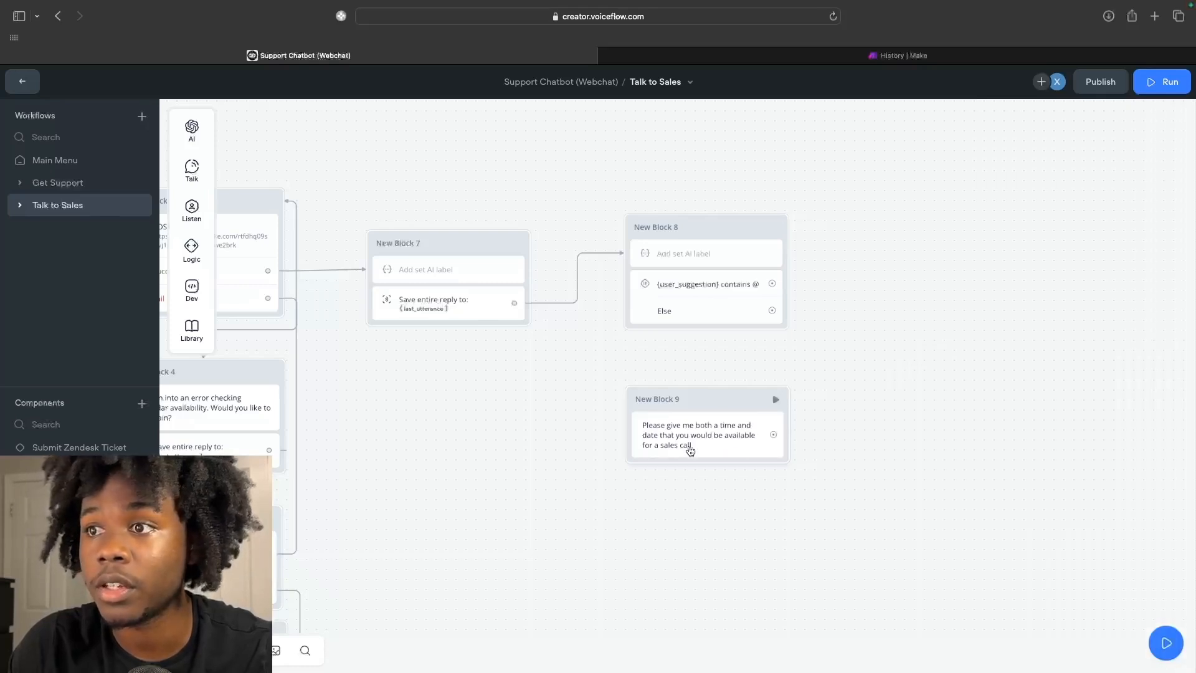
{"action": "mouse_move", "coordinate": [192, 211]}
{"action": "left_click_drag", "start_coordinate": [254, 256], "coordinate": [645, 447]}
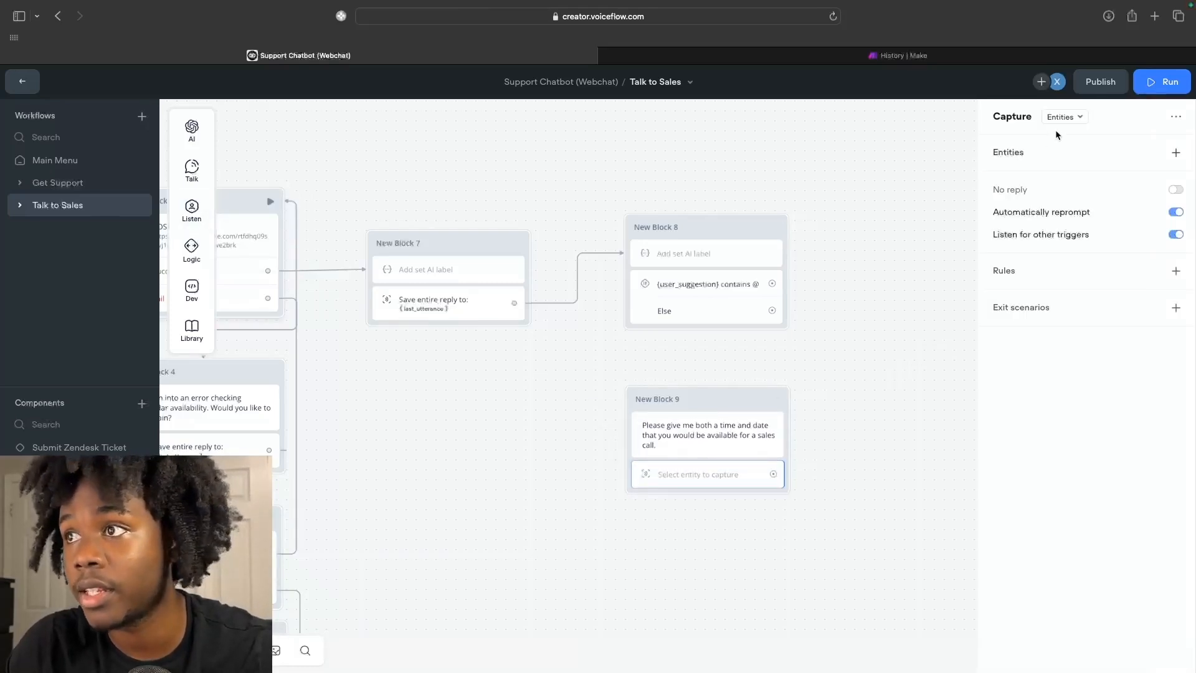
Set New Block 9's capture step to save the entire user reply.
{"action": "left_click", "coordinate": [1077, 118]}
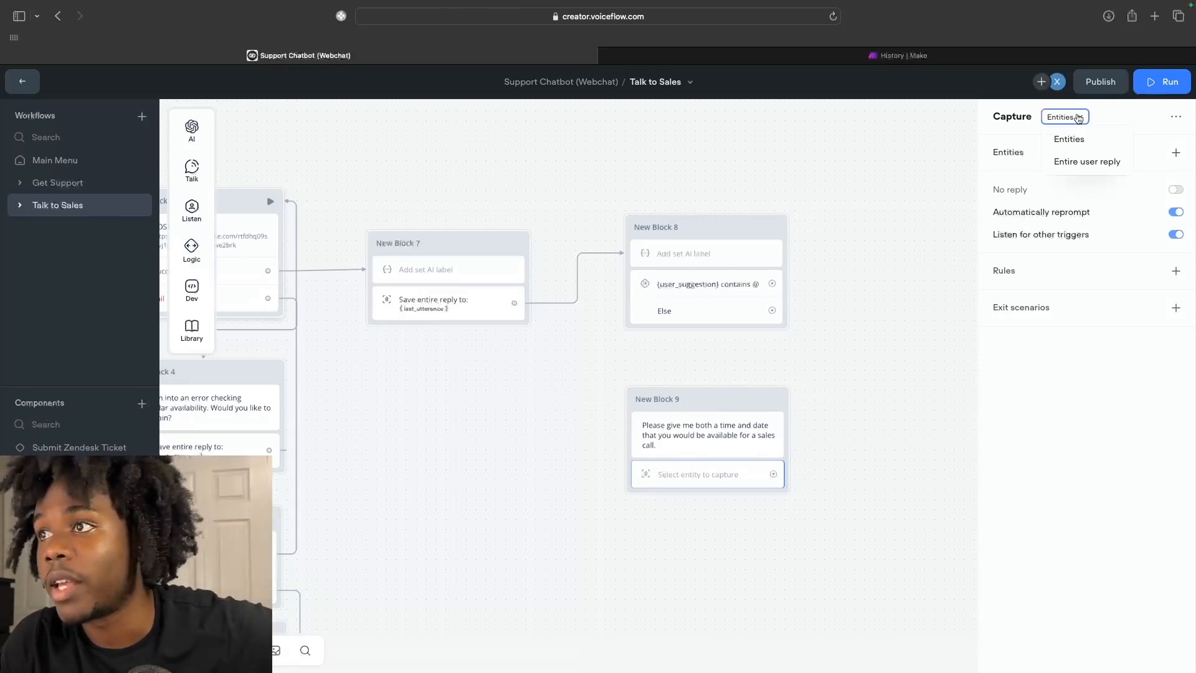
{"action": "left_click", "coordinate": [1084, 161]}
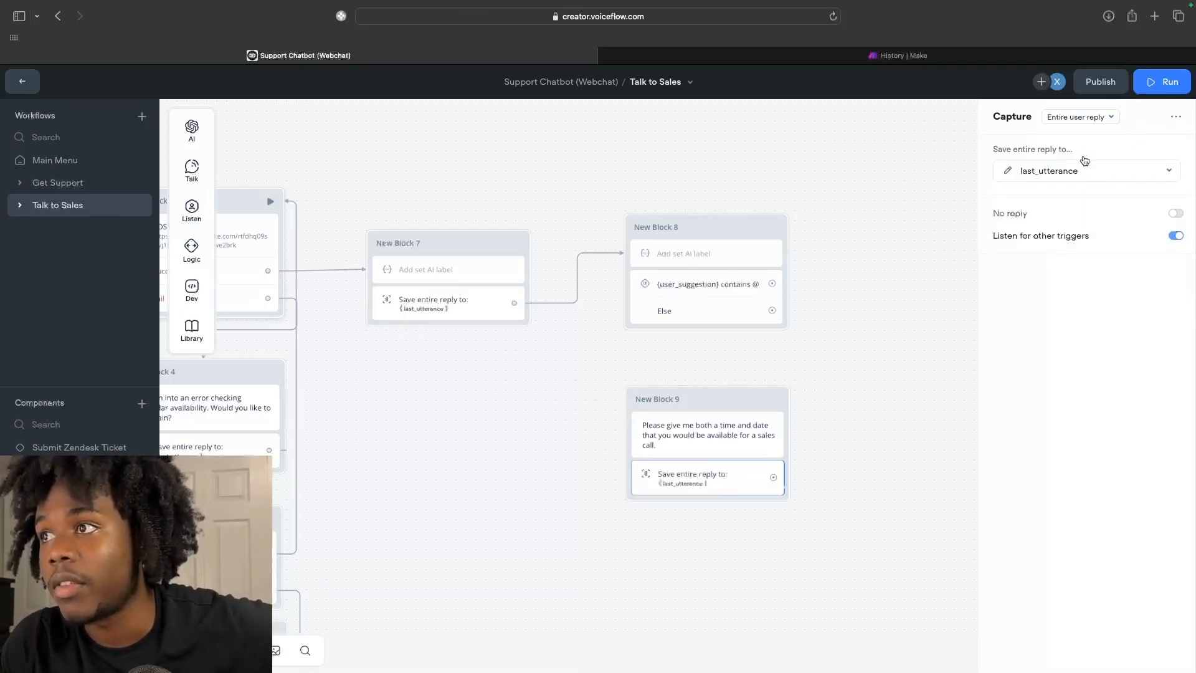
{"action": "left_click", "coordinate": [888, 374]}
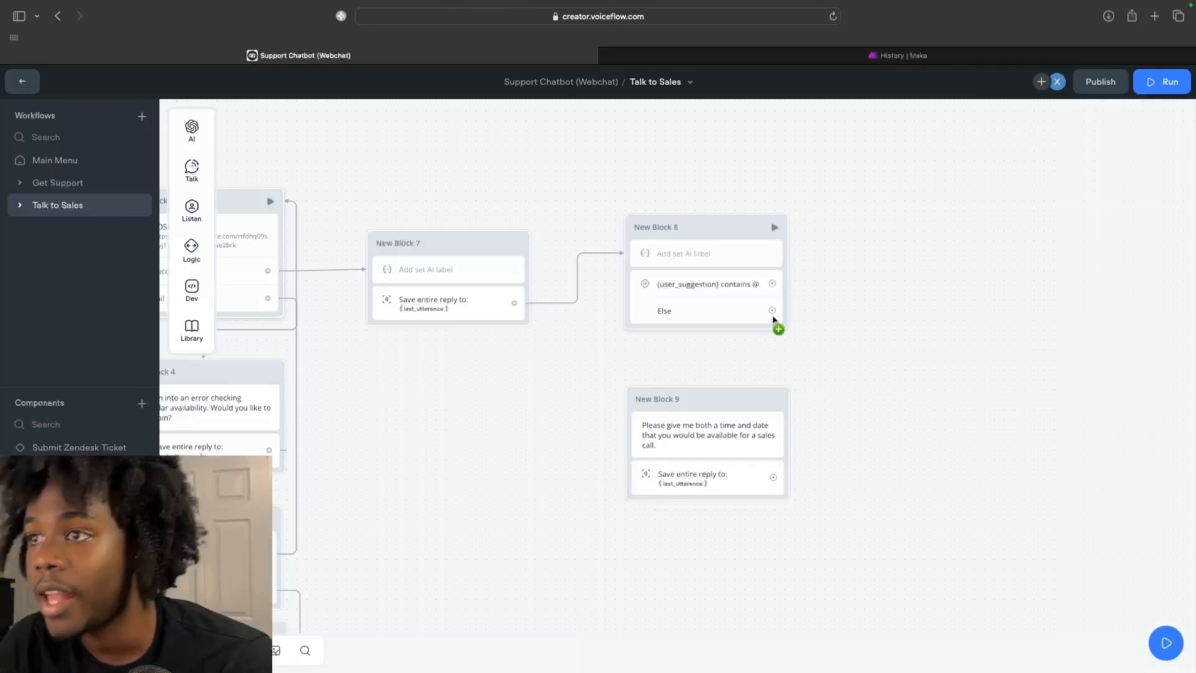
Route Block 8's Else path into Block 9 and loop Block 9's output back to Block 8.
{"action": "left_click_drag", "start_coordinate": [771, 310], "coordinate": [763, 424]}
{"action": "left_click_drag", "start_coordinate": [783, 477], "coordinate": [631, 295]}
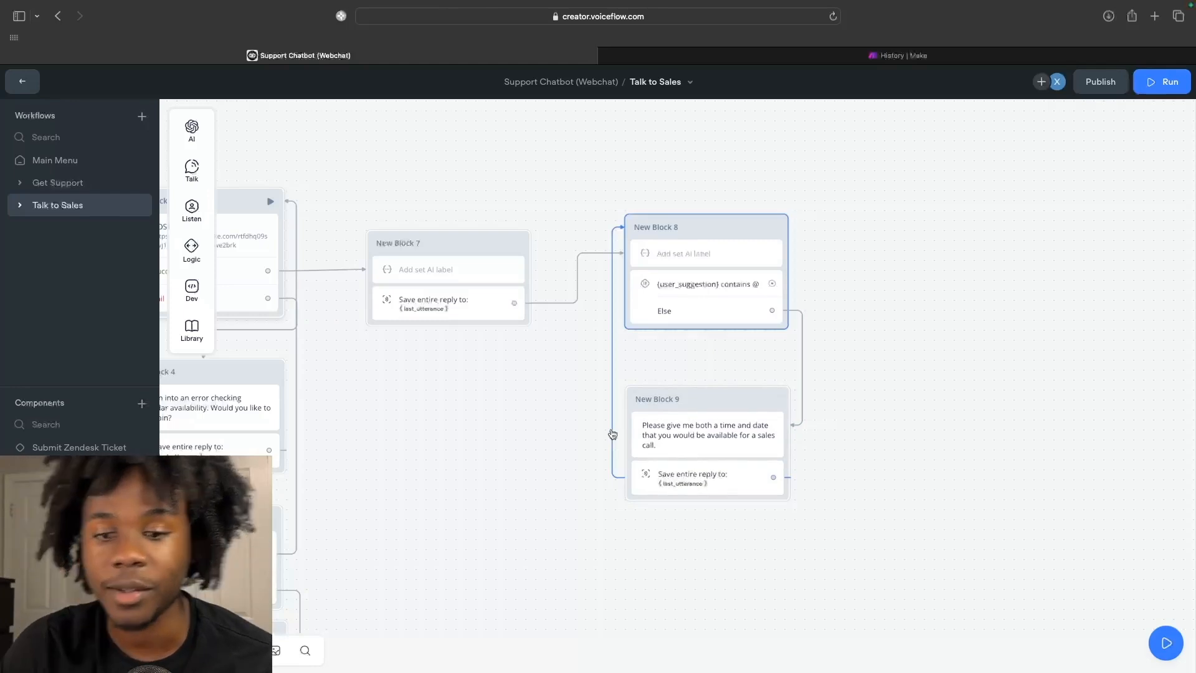
{"action": "scroll", "coordinate": [819, 285], "scroll_direction": "right", "scroll_amount": 1}
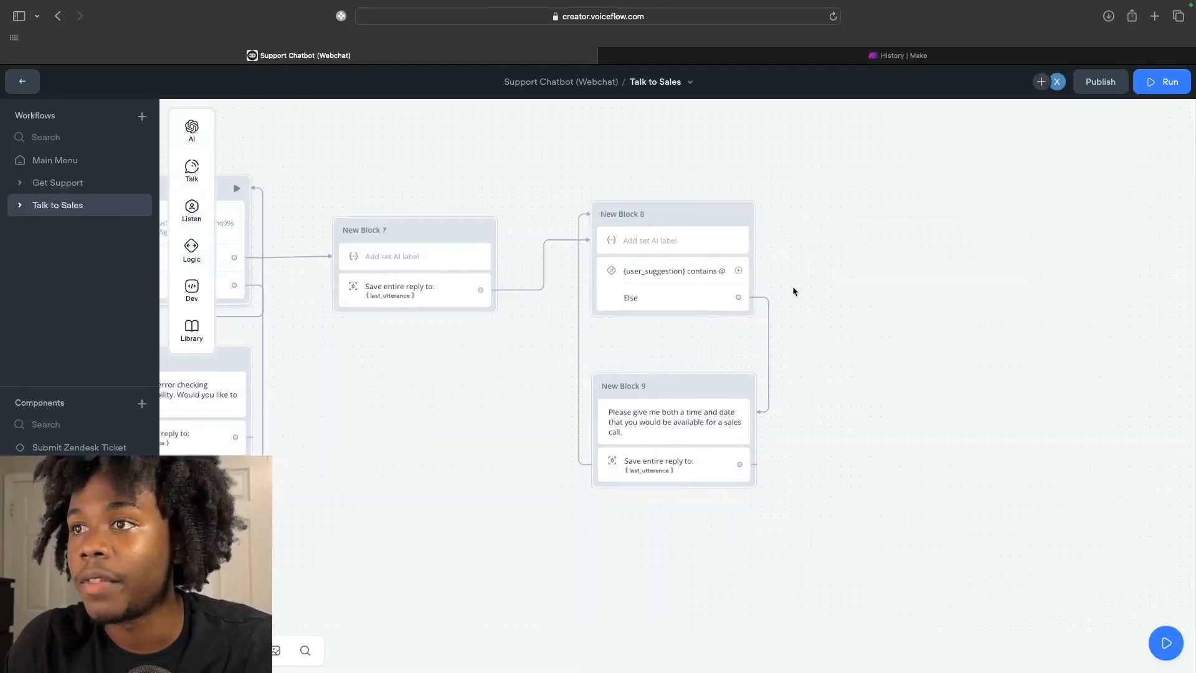
{"action": "scroll", "coordinate": [728, 294], "scroll_direction": "down", "scroll_amount": 3}
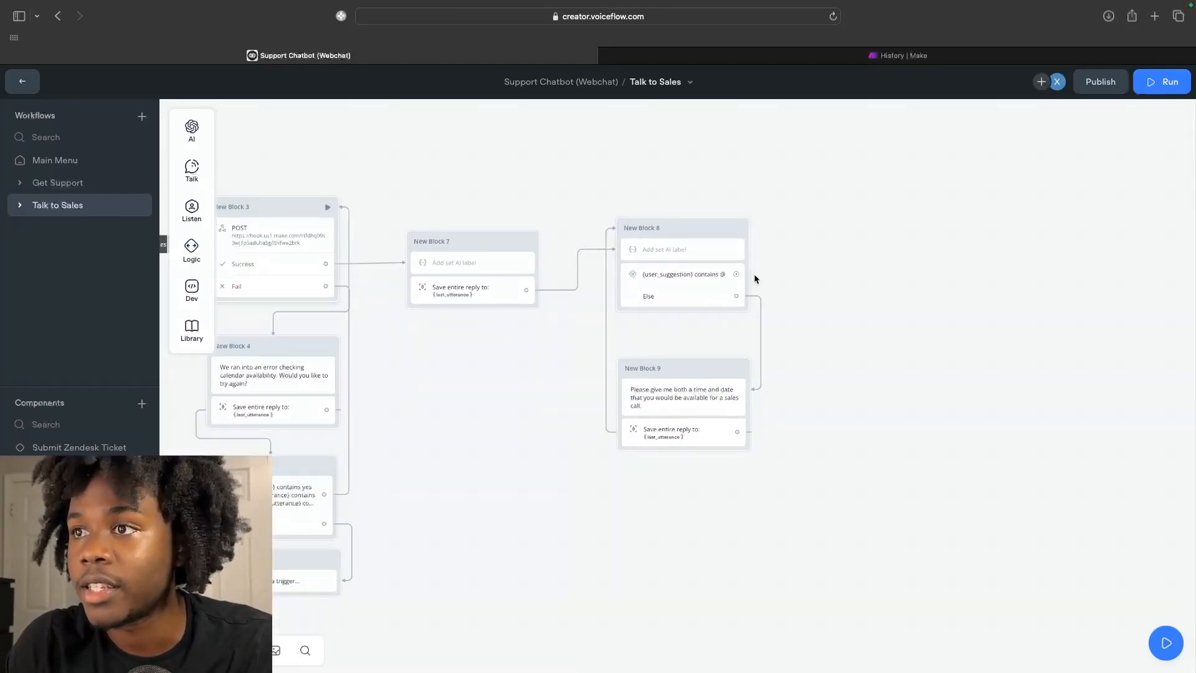
From the "@" path, add New Block 10 with a Set AI prompt starting 'Using this user response {last_utterance}'.
{"action": "scroll", "coordinate": [737, 276], "scroll_direction": "right", "scroll_amount": 1}
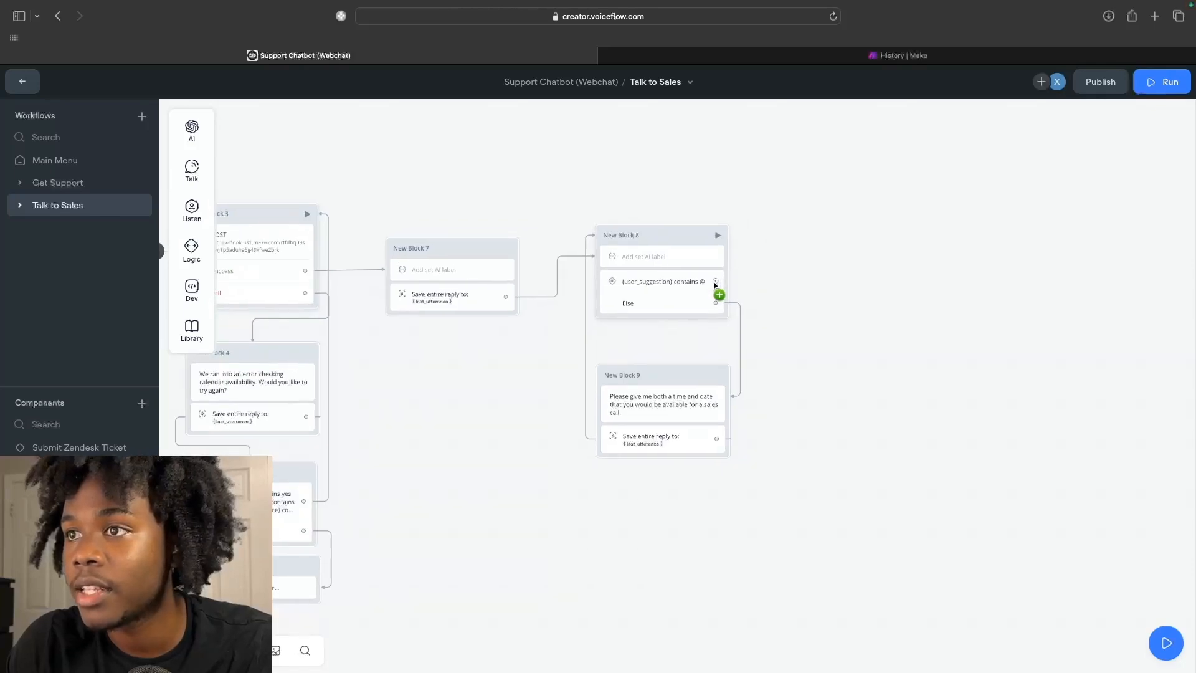
{"action": "left_click_drag", "start_coordinate": [716, 281], "coordinate": [797, 236]}
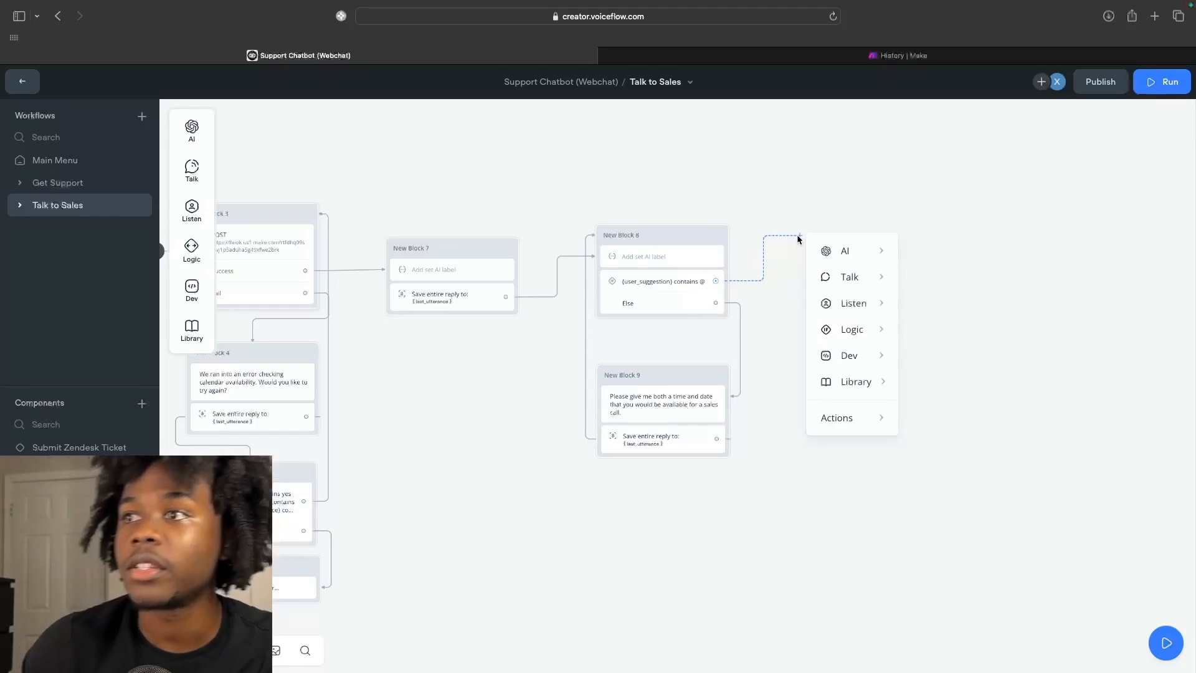
{"action": "mouse_move", "coordinate": [886, 251]}
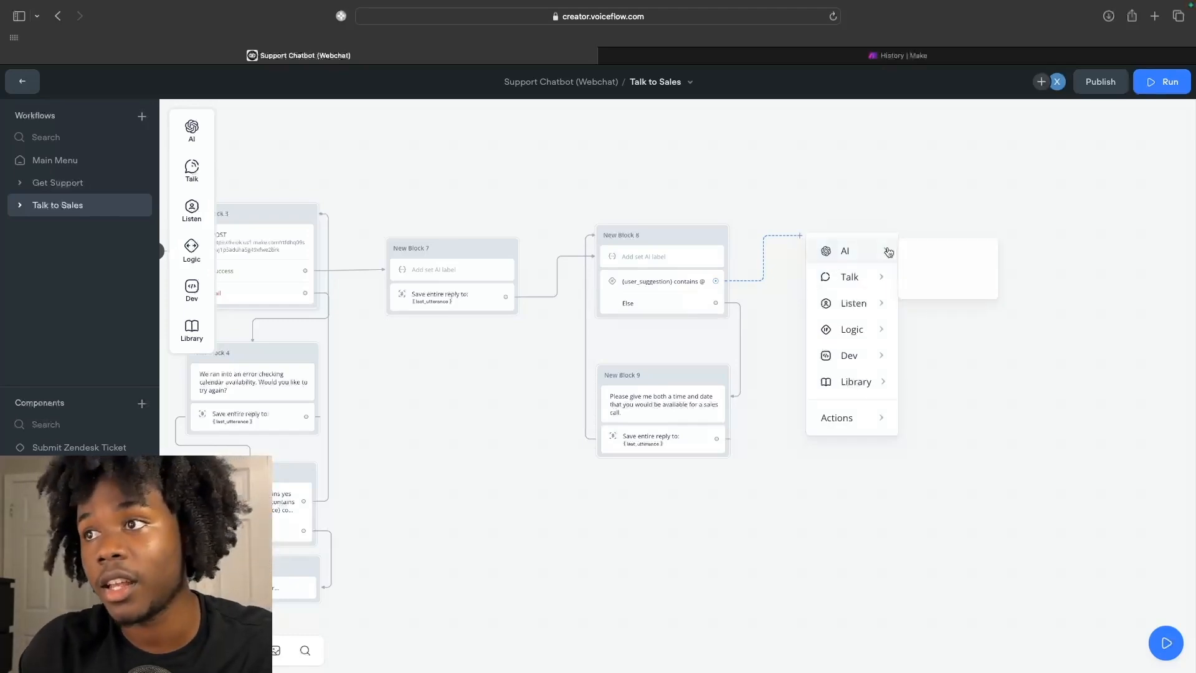
{"action": "left_click", "coordinate": [933, 282]}
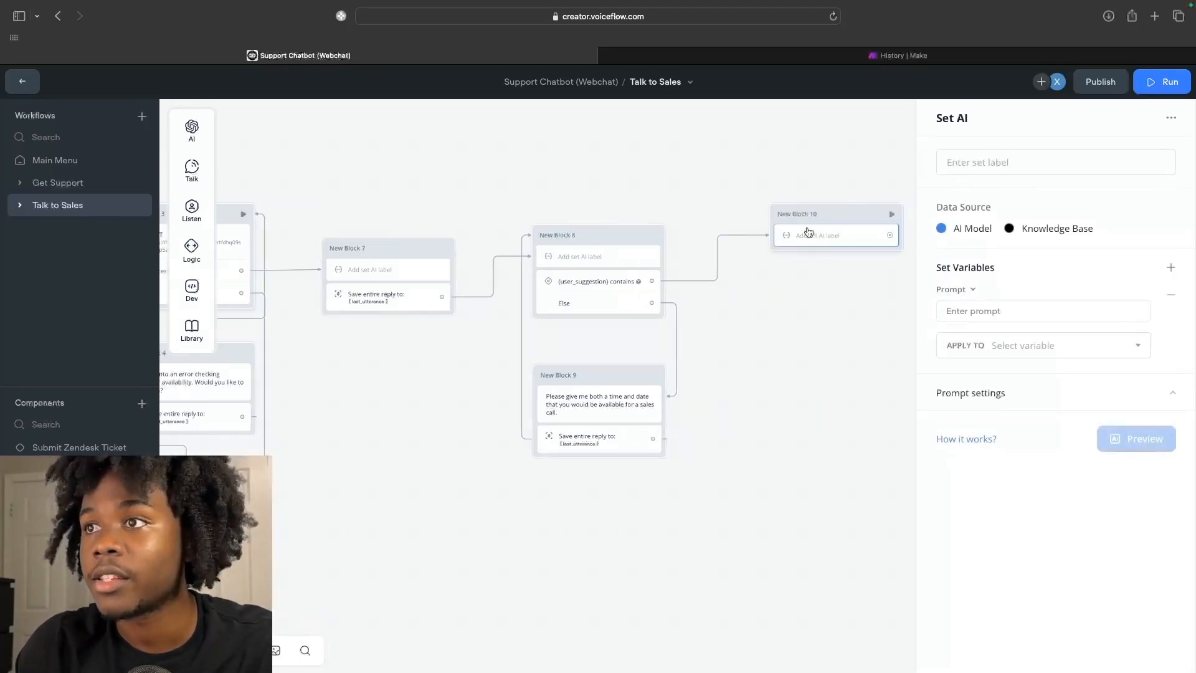
{"action": "left_click", "coordinate": [980, 310]}
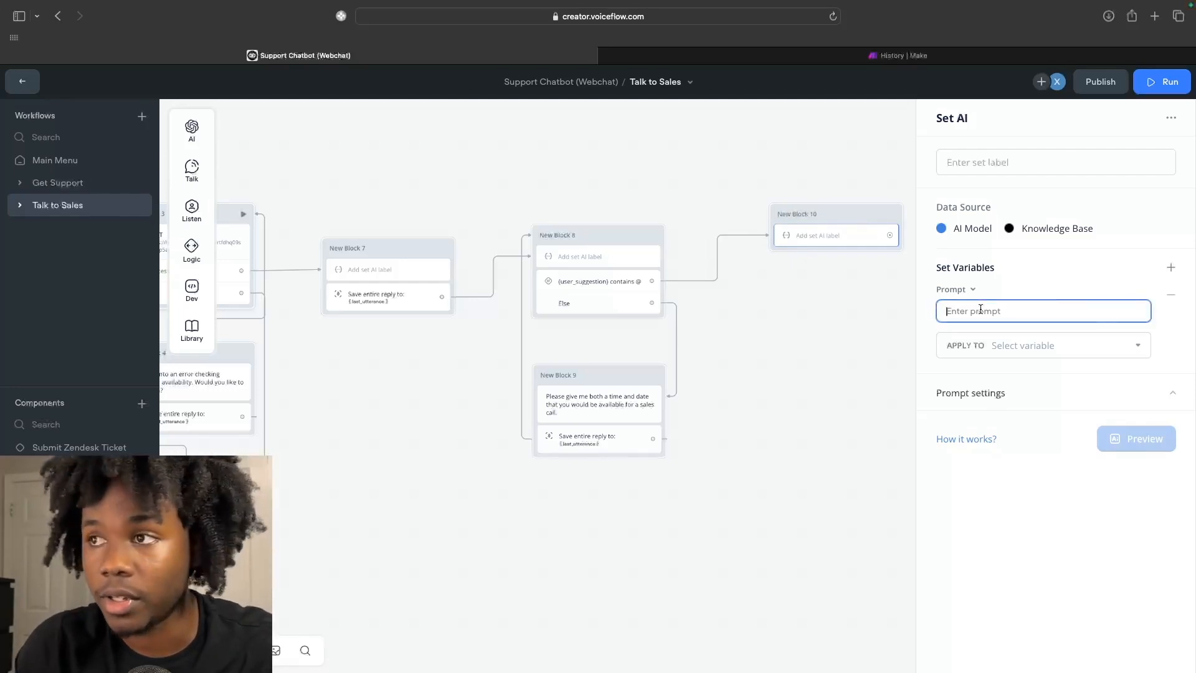
{"action": "type", "text": "Using this user re"}
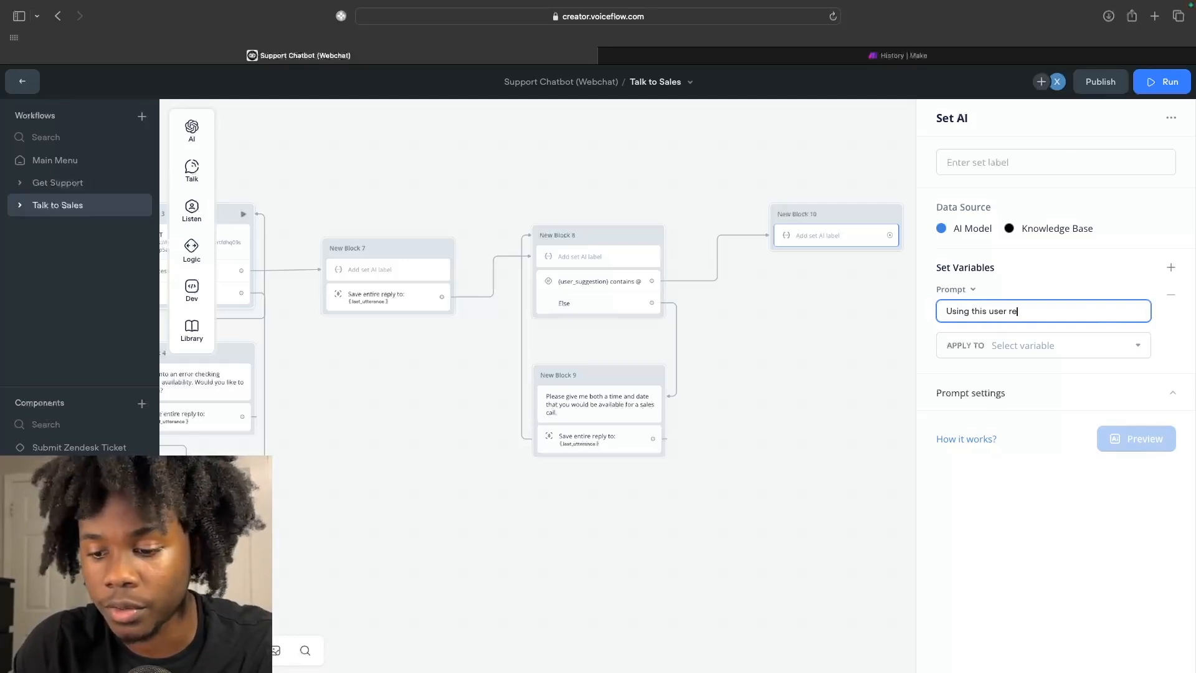
{"action": "type", "text": "sponse {last_utterance} and these dates"}
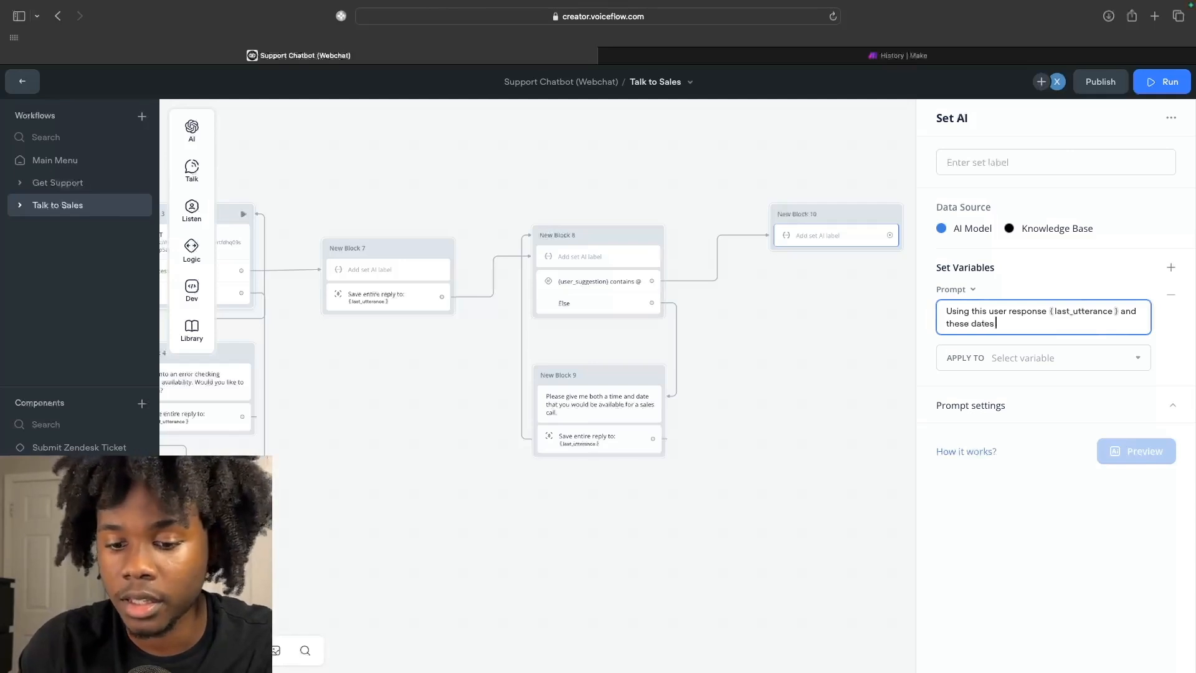
{"action": "key", "text": "BackSpace"}
{"action": "key", "text": "BackSpace"}
{"action": "key", "text": "BackSpace"}
{"action": "key", "text": "BackSpace"}
{"action": "key", "text": "BackSpace"}
{"action": "key", "text": "BackSpace"}
{"action": "key", "text": "BackSpace"}
{"action": "key", "text": "BackSpace"}
{"action": "type", "text": "ddtes from the json"}
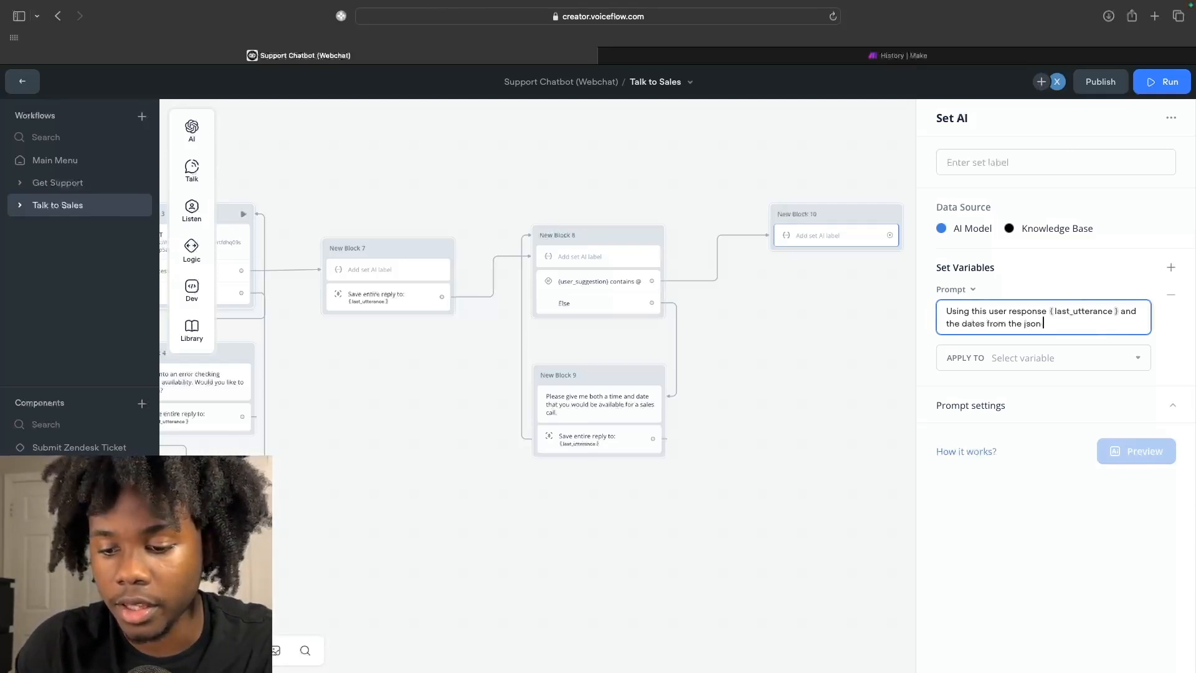
{"action": "type", "text": " included be"}
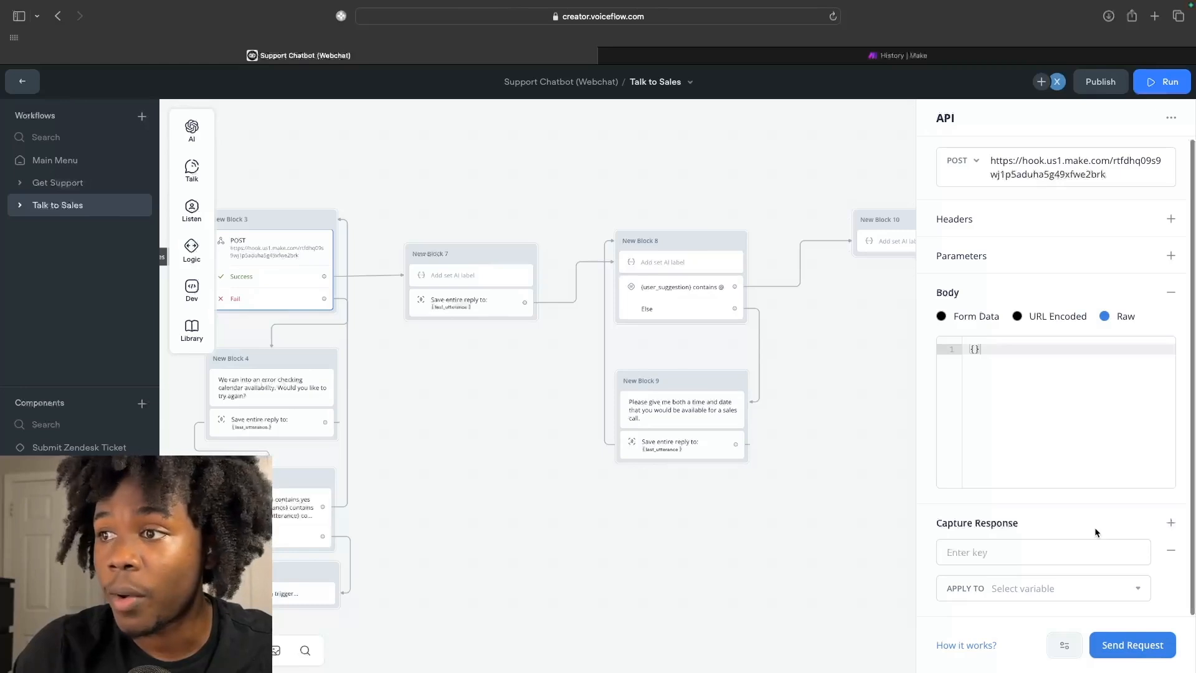
Apply New Block 3's captured API response to the busy_time variable, then return to New Block 10.
{"action": "left_click", "coordinate": [1003, 563]}
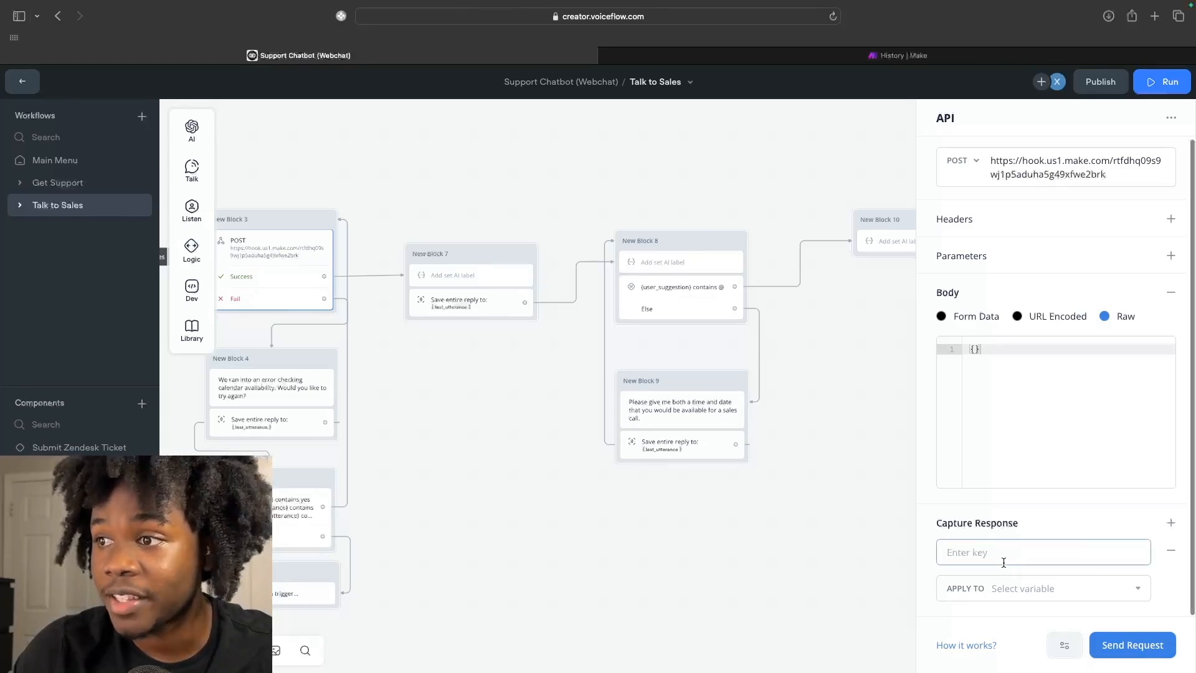
{"action": "left_click", "coordinate": [1104, 591]}
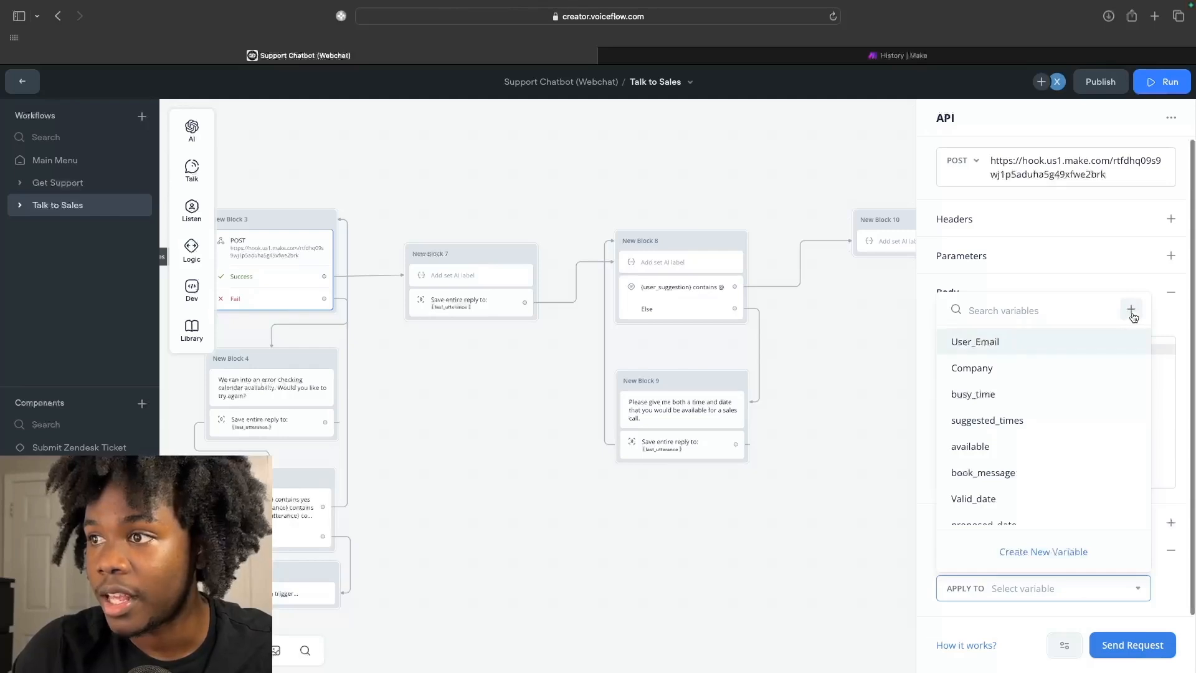
{"action": "left_click", "coordinate": [1037, 395]}
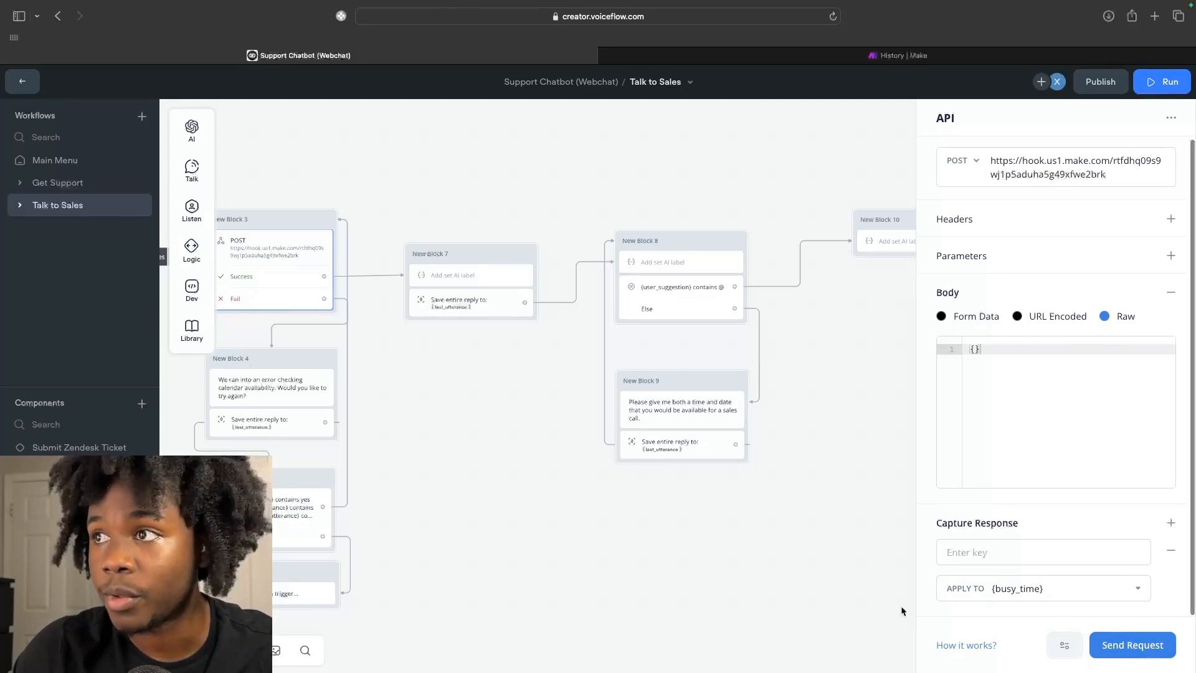
{"action": "left_click", "coordinate": [898, 244]}
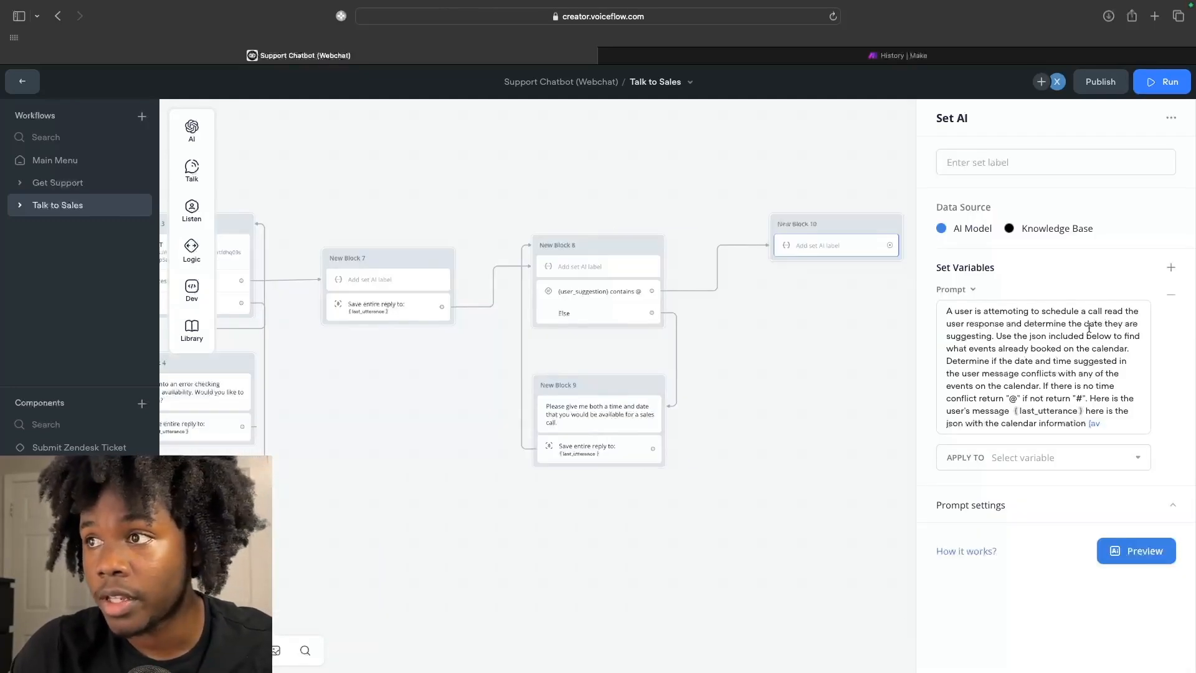
Fix the spelling of 'attempting' in New Block 10's prompt comparing {last_utterance} with calendar events.
{"action": "left_click", "coordinate": [1013, 313]}
{"action": "key", "text": "BackSpace"}
{"action": "type", "text": "p"}
{"action": "left_click", "coordinate": [1059, 348]}
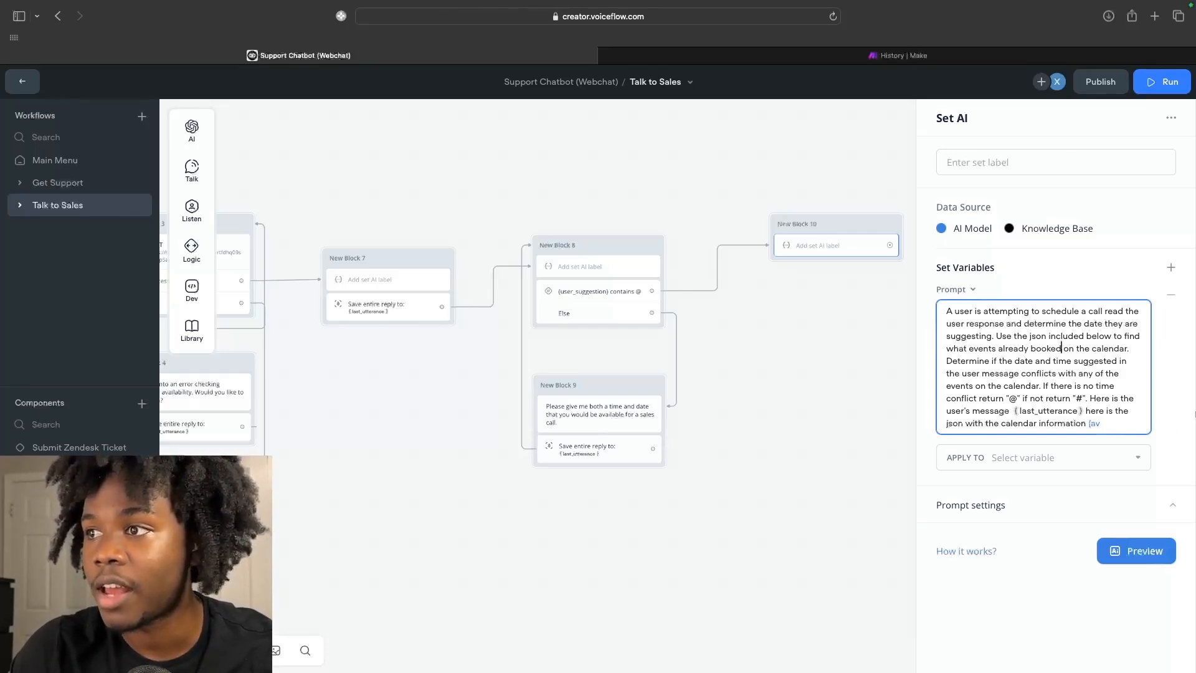
{"action": "left_click", "coordinate": [861, 319]}
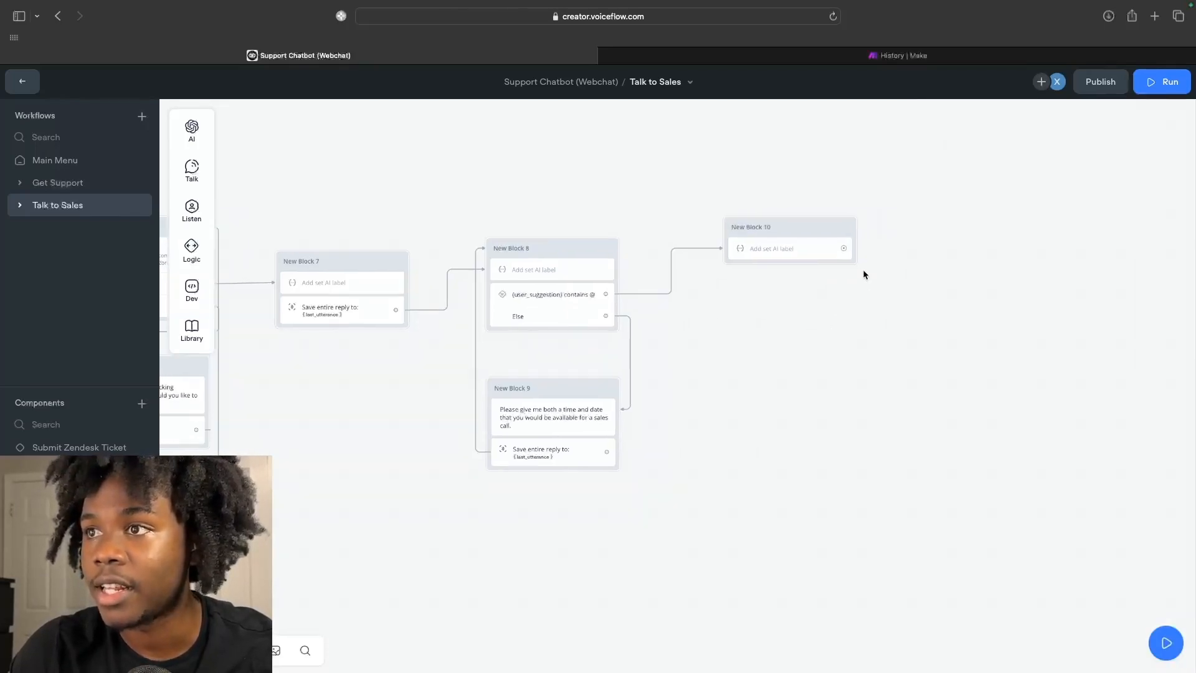
{"action": "mouse_move", "coordinate": [193, 264]}
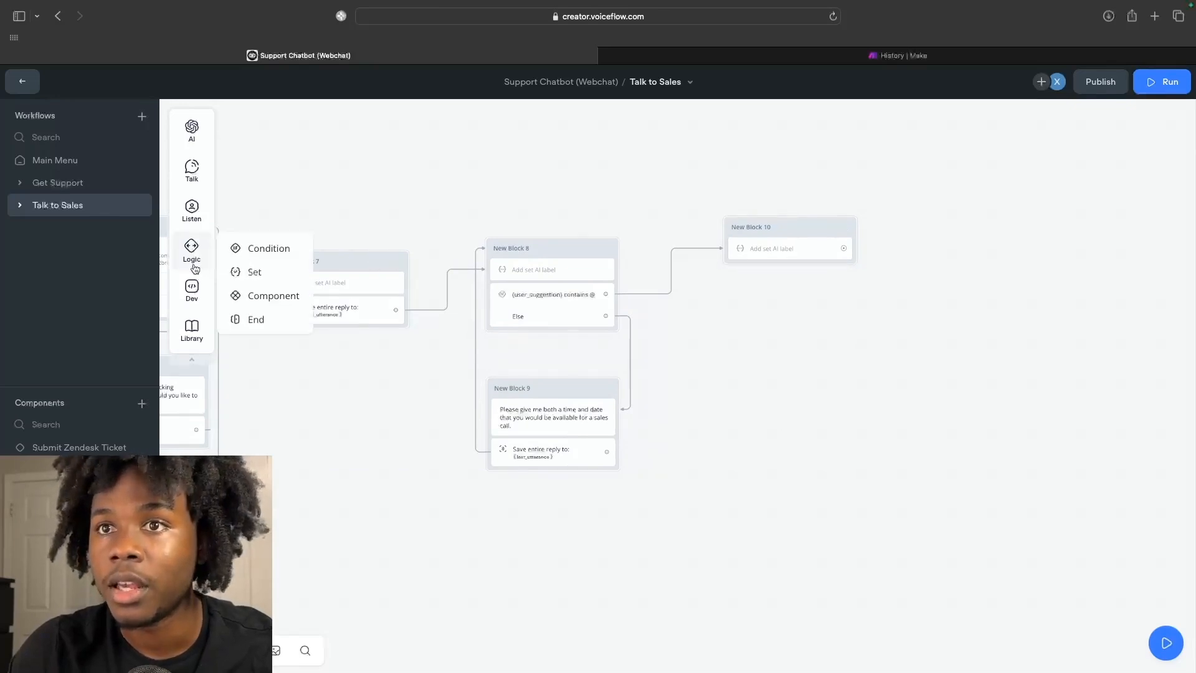
Add a condition step to New Block 10 and save its AI result to new variable user_suggestion_free.
{"action": "left_click_drag", "start_coordinate": [259, 249], "coordinate": [786, 264]}
{"action": "left_click", "coordinate": [1175, 152]}
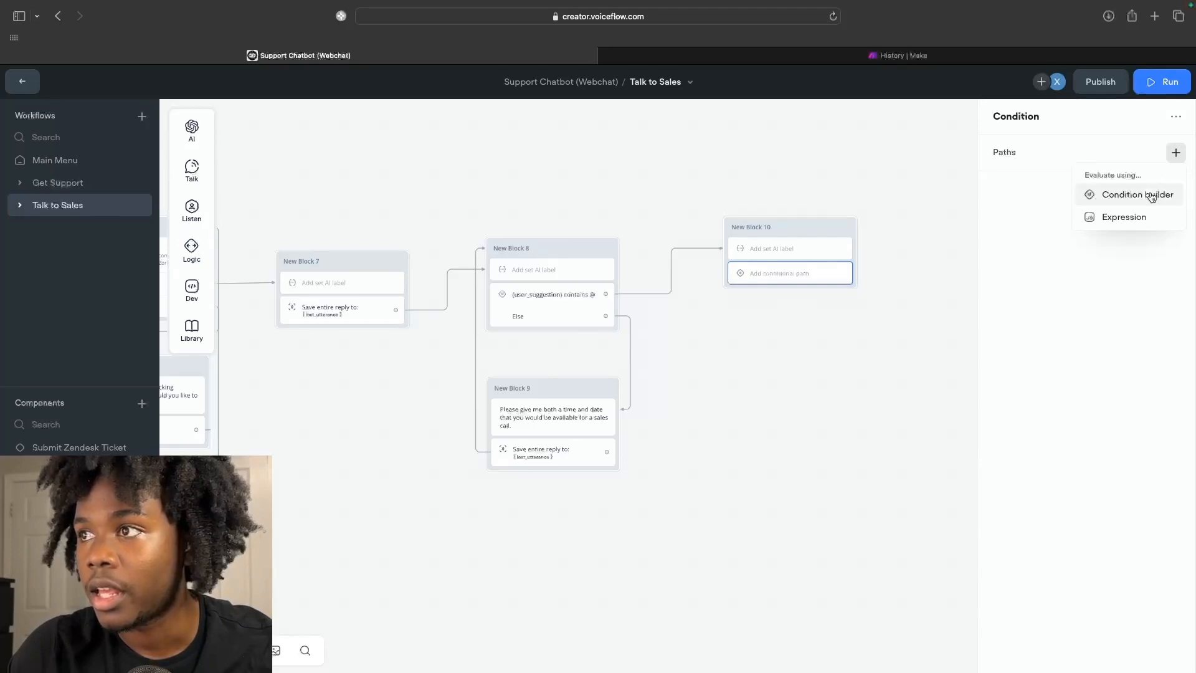
{"action": "left_click", "coordinate": [1087, 194]}
{"action": "left_click", "coordinate": [820, 219]}
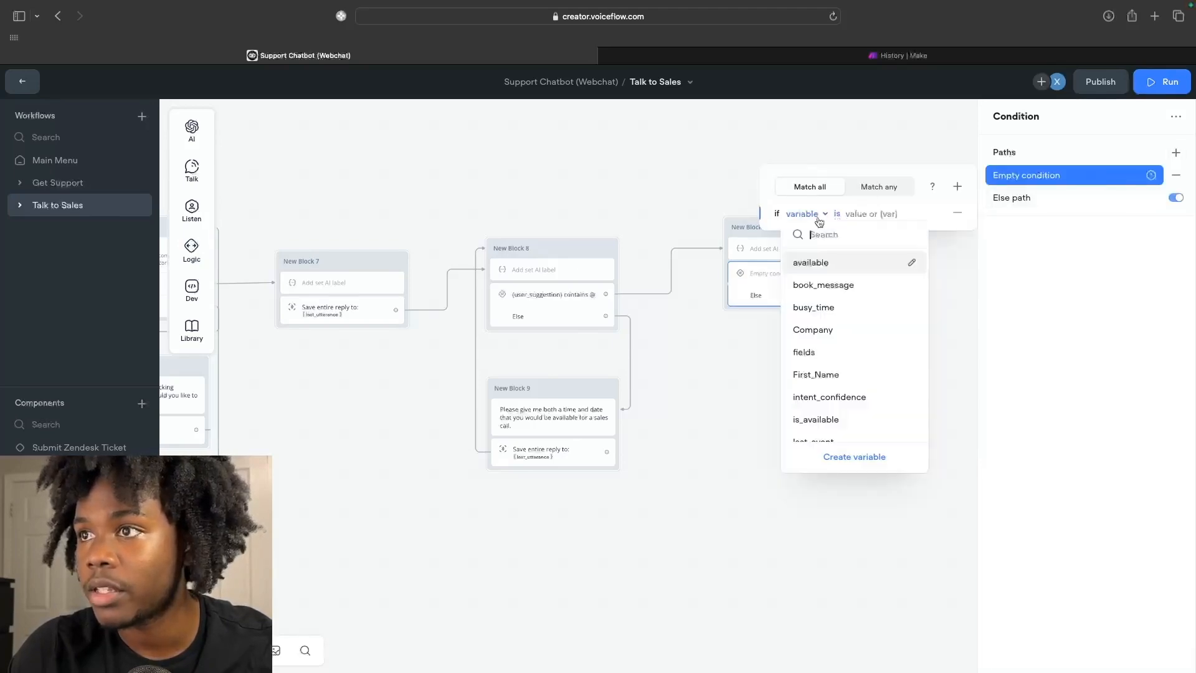
{"action": "left_click", "coordinate": [758, 252]}
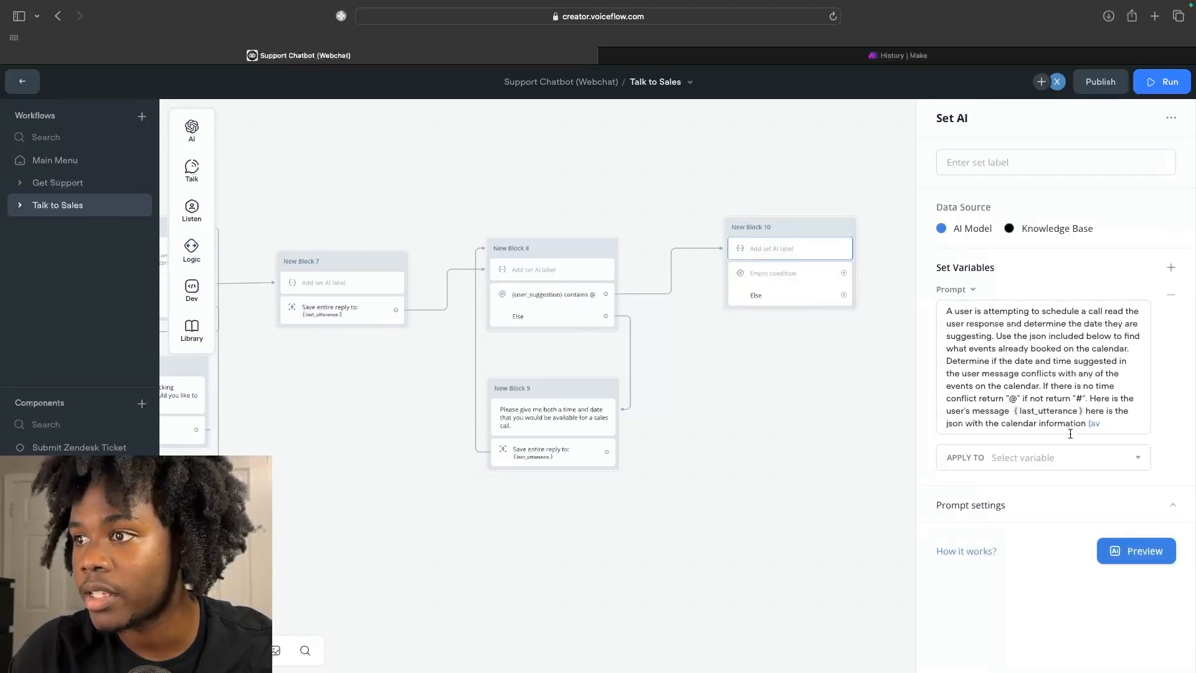
{"action": "left_click", "coordinate": [1052, 454]}
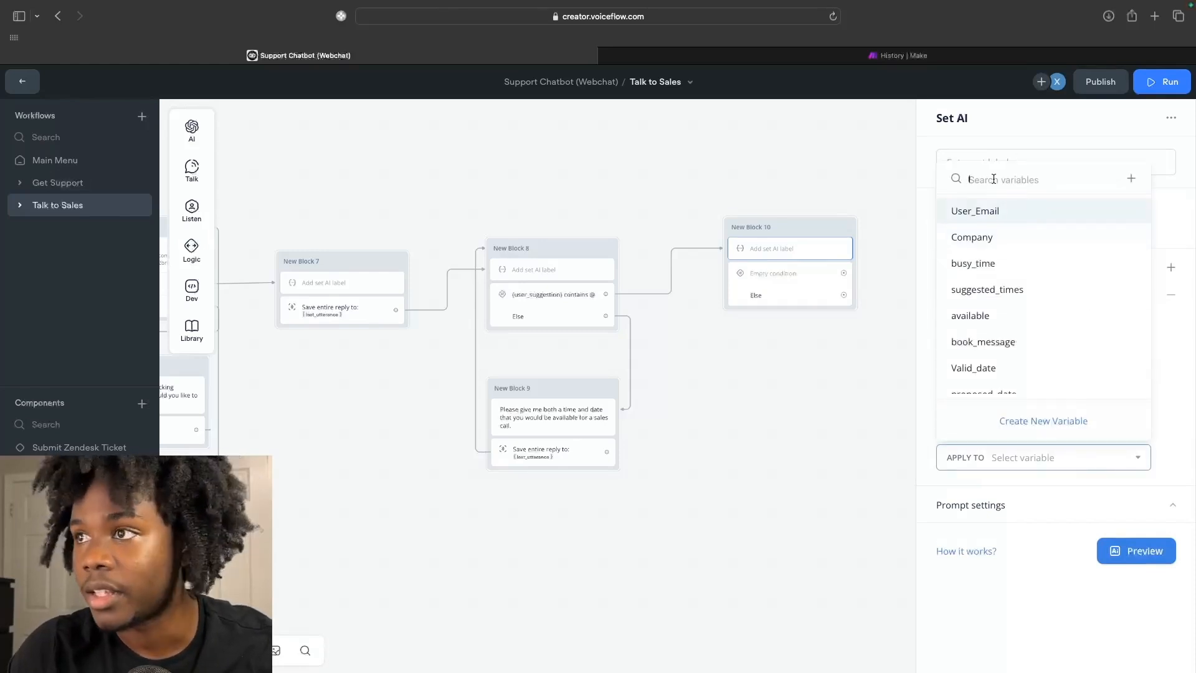
{"action": "left_click", "coordinate": [1131, 180]}
{"action": "type", "text": "user_sugges"}
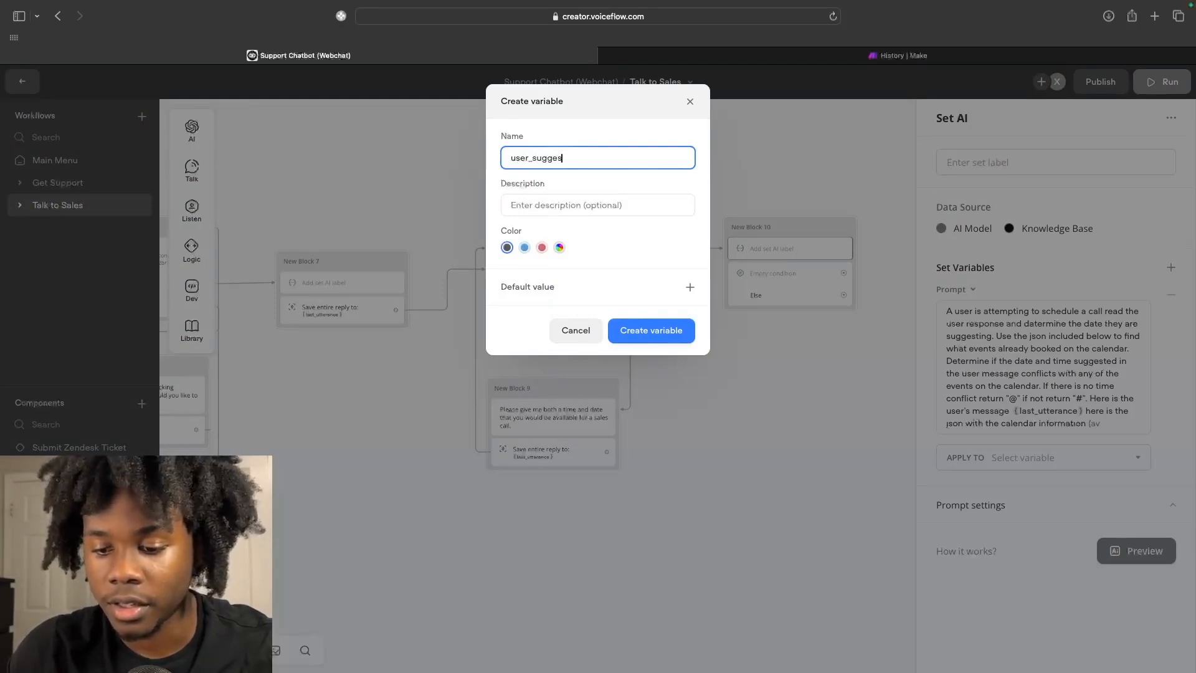
{"action": "type", "text": "tion_fre"}
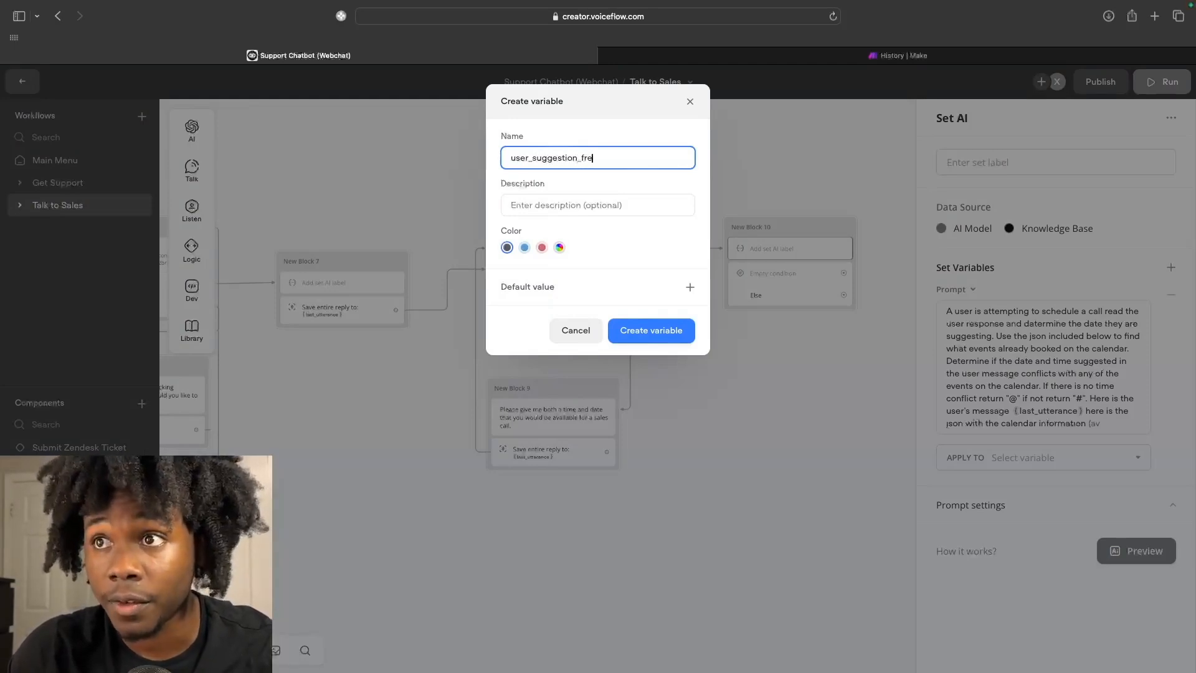
{"action": "key", "text": "Return"}
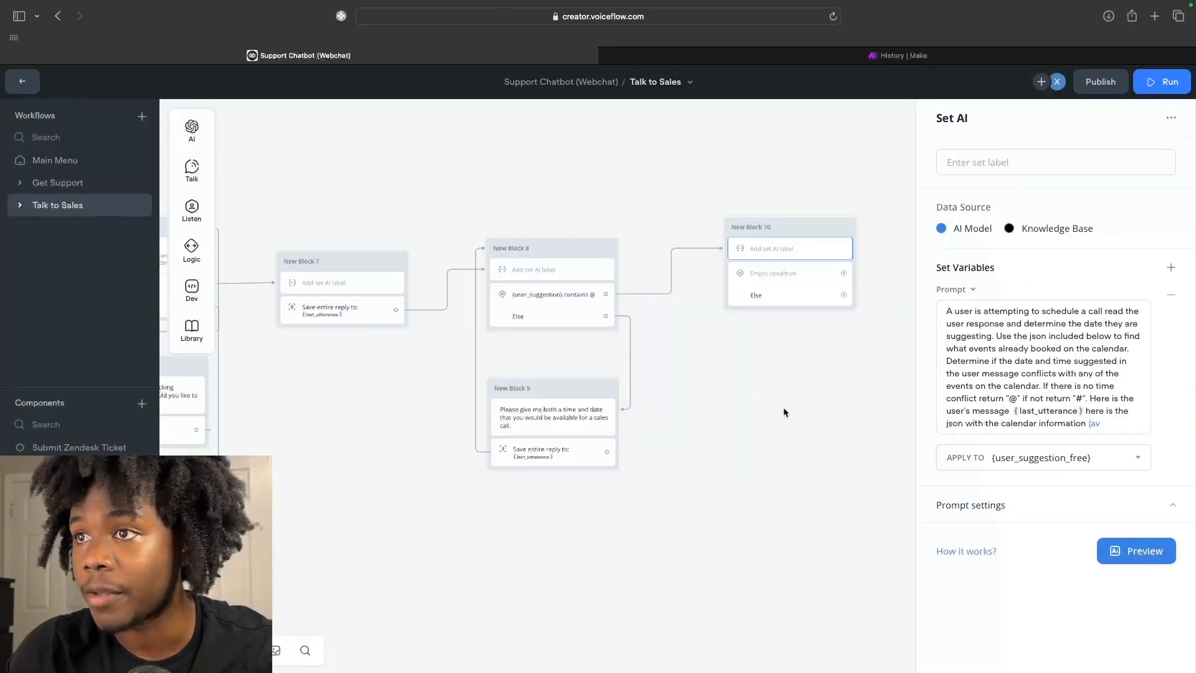
Make the condition path test whether user_suggestion_free contains "@".
{"action": "left_click", "coordinate": [779, 282]}
{"action": "left_click", "coordinate": [1025, 176]}
{"action": "left_click", "coordinate": [810, 214]}
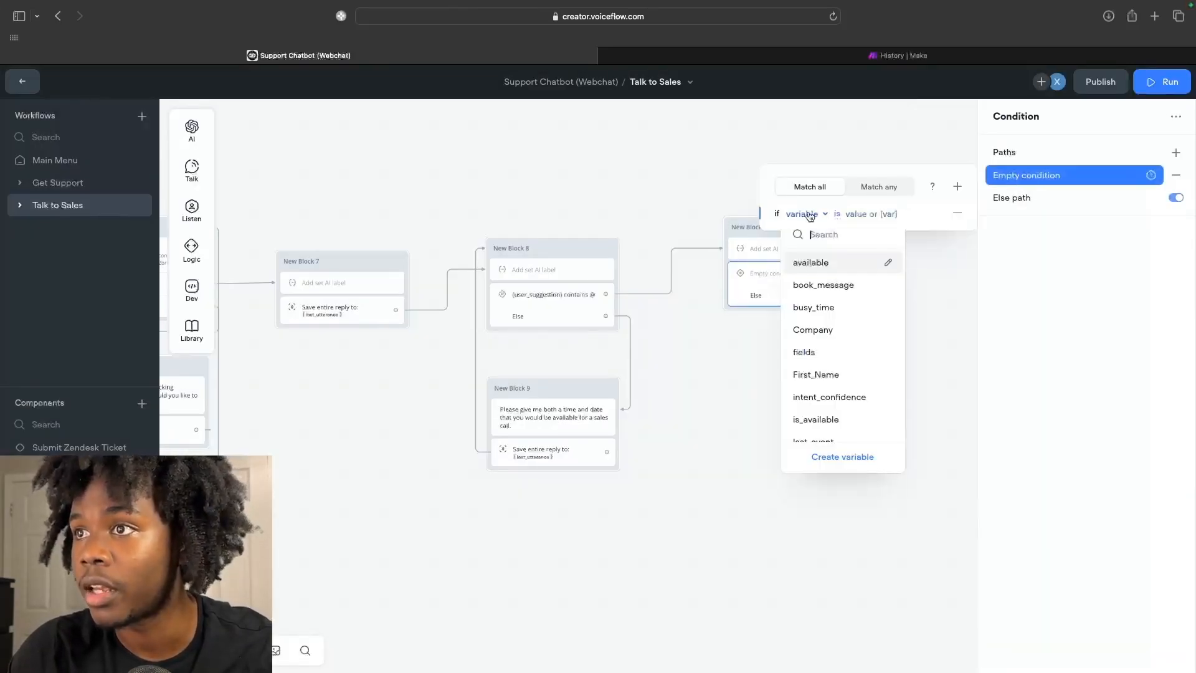
{"action": "type", "text": "user"}
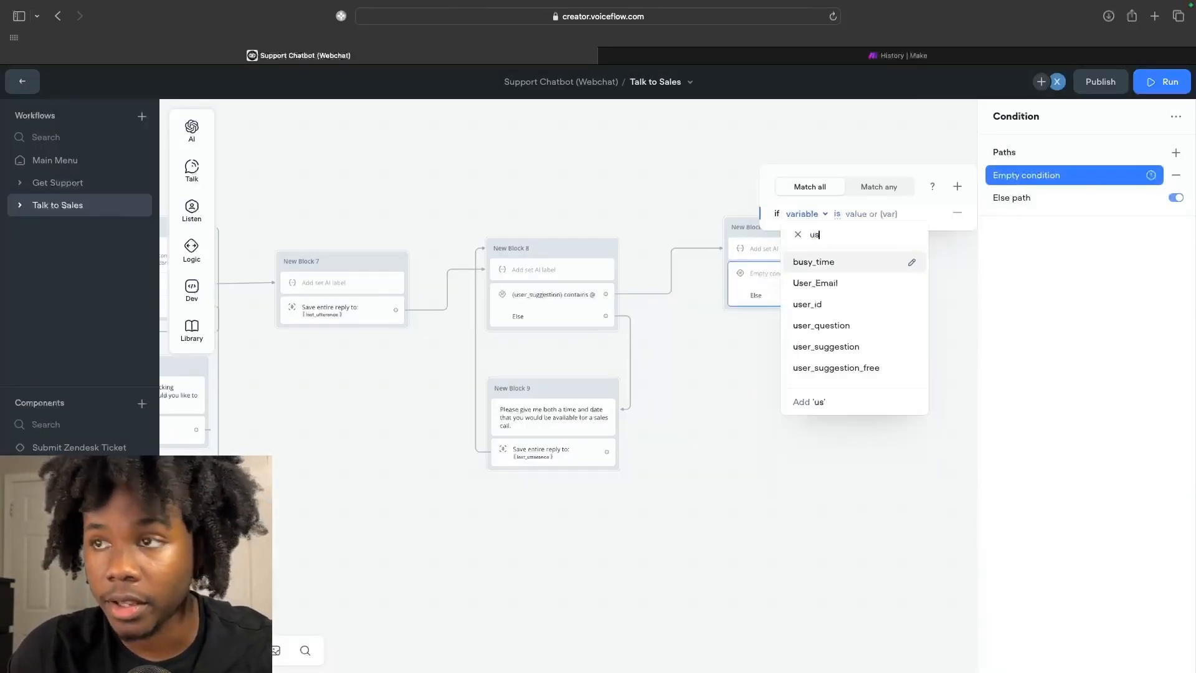
{"action": "left_click", "coordinate": [824, 346]}
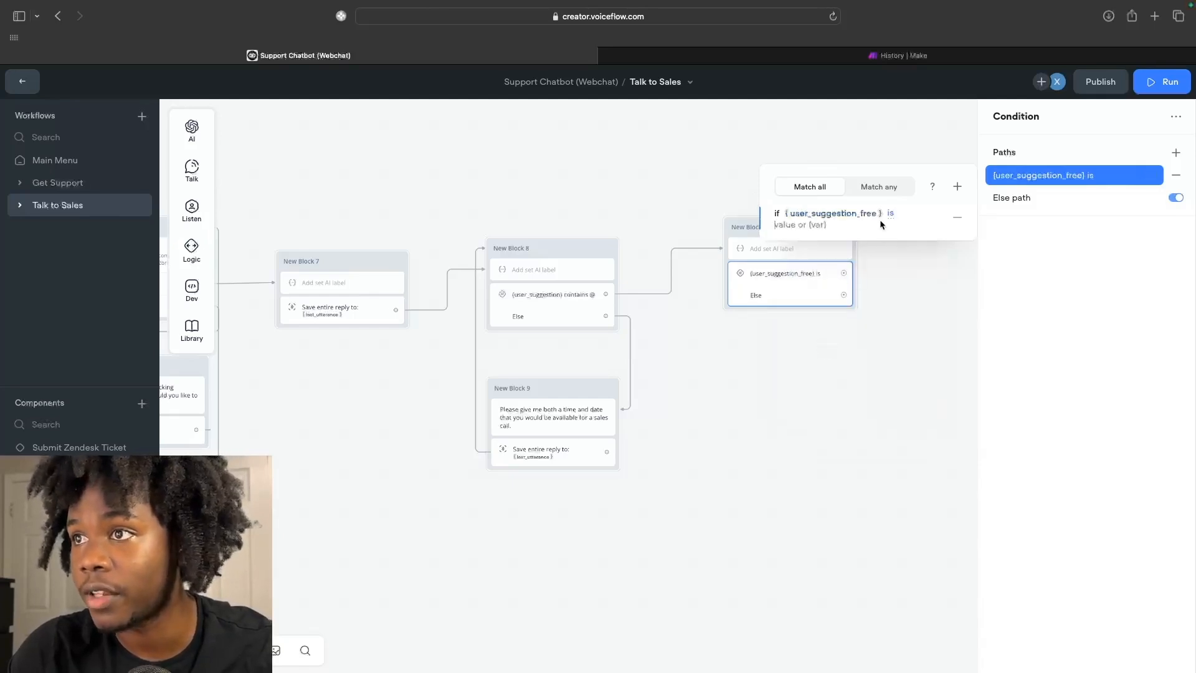
{"action": "left_click", "coordinate": [889, 214]}
{"action": "left_click", "coordinate": [861, 385]}
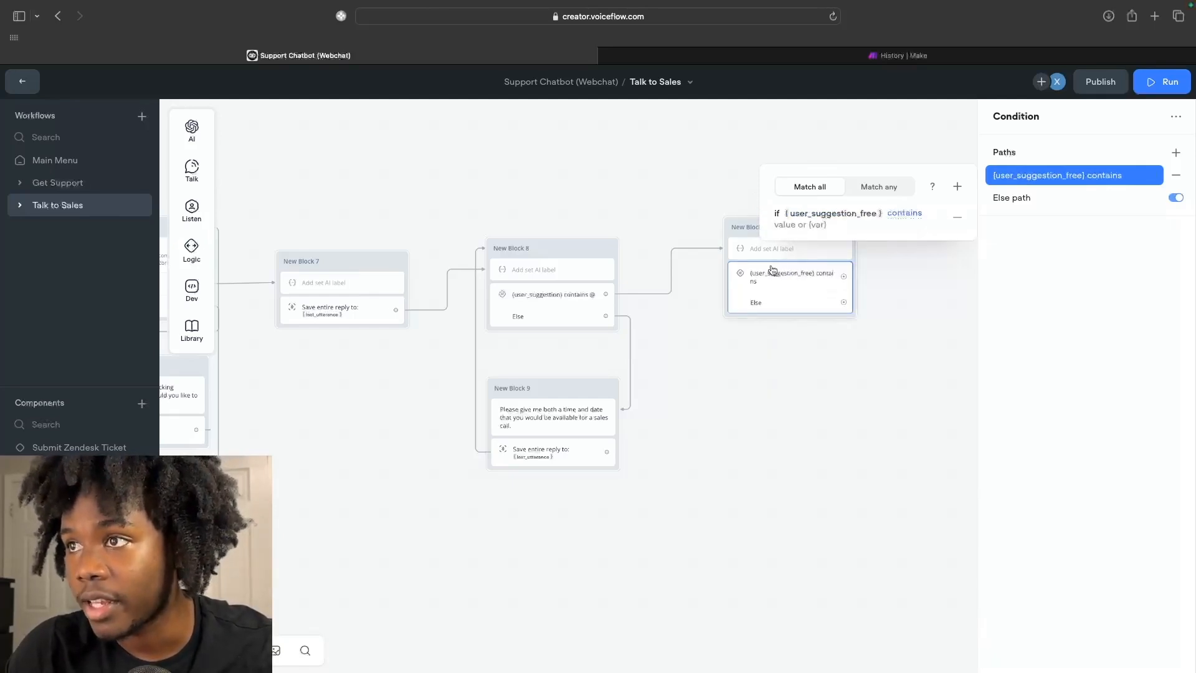
{"action": "type", "text": "@"}
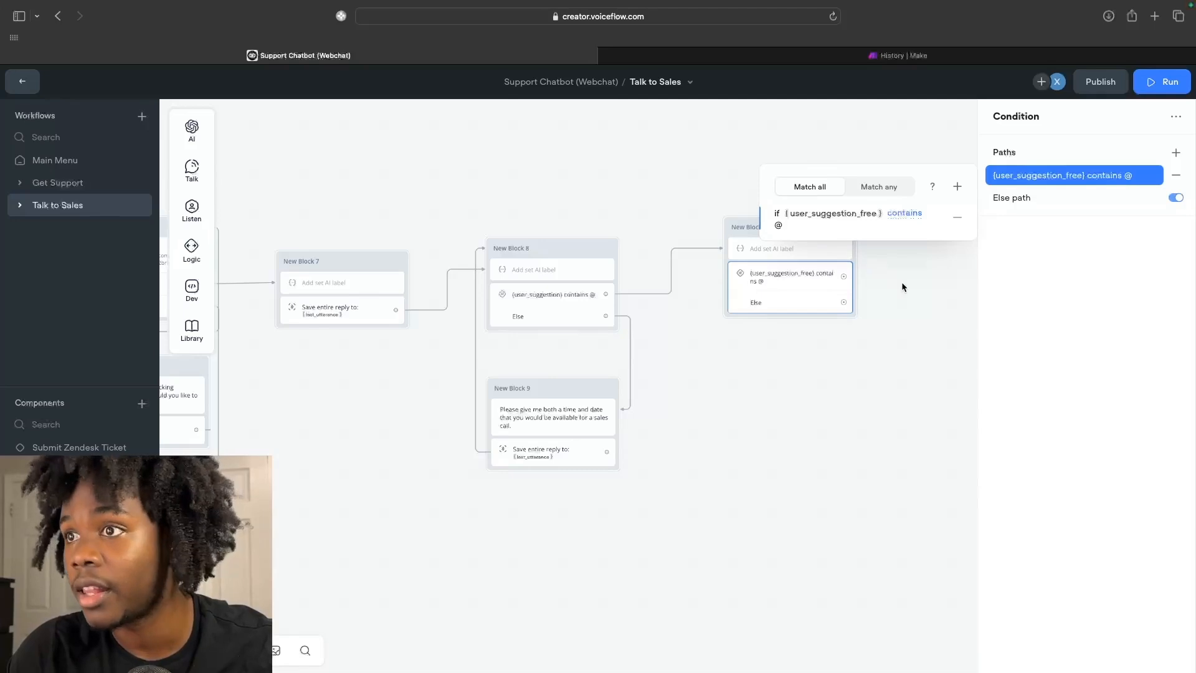
{"action": "left_click", "coordinate": [878, 302]}
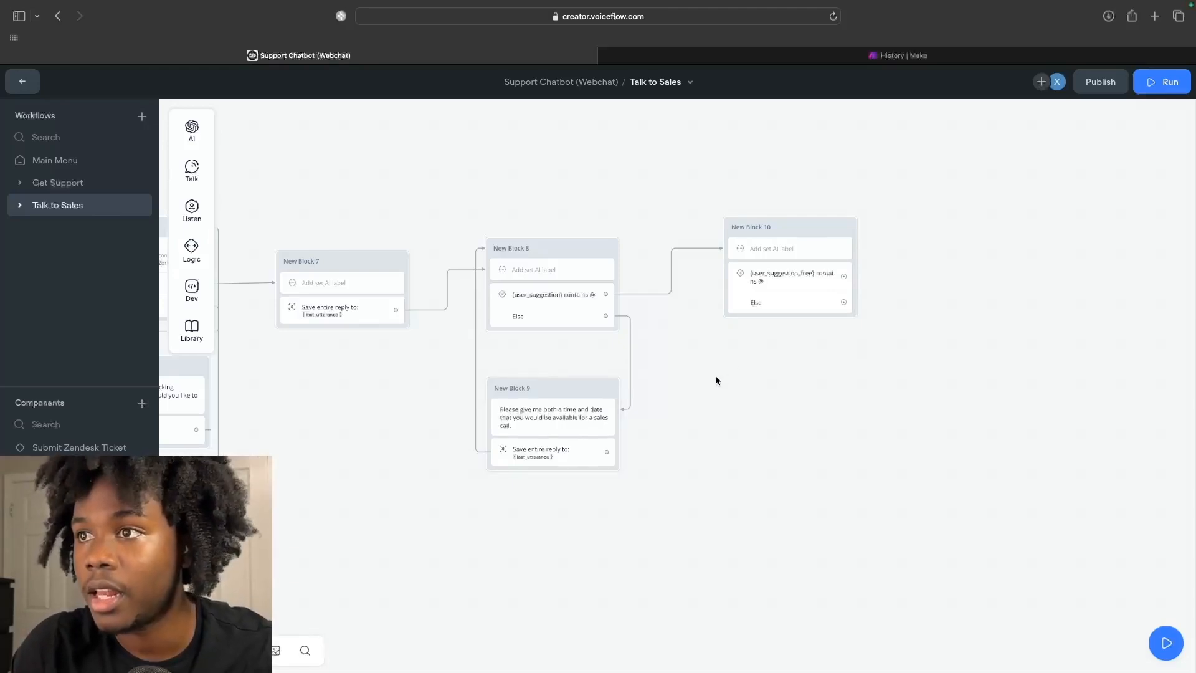
Add New Block 11 saying 'Sorry that time isn't available, please give another time…' with three generated variants.
{"action": "mouse_move", "coordinate": [181, 230]}
{"action": "mouse_move", "coordinate": [192, 167]}
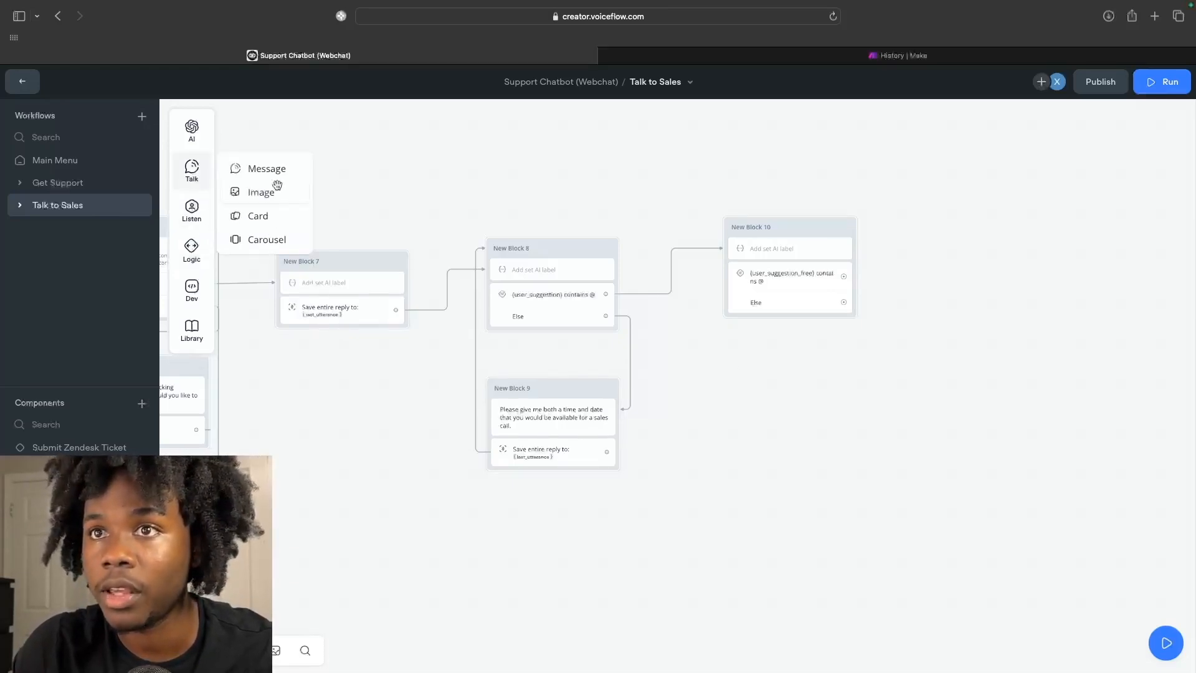
{"action": "left_click_drag", "start_coordinate": [274, 181], "coordinate": [791, 390]}
{"action": "left_click", "coordinate": [776, 410]}
{"action": "left_click", "coordinate": [1021, 172]}
{"action": "type", "text": "Sorry that time"}
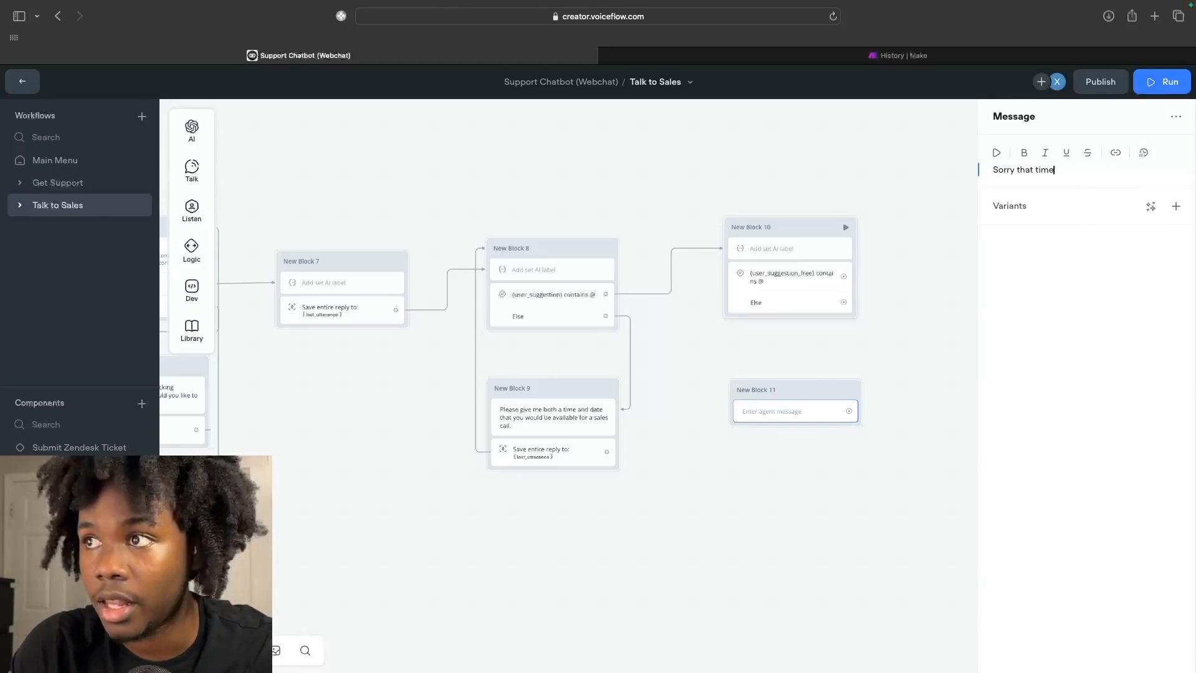
{"action": "type", "text": "available"}
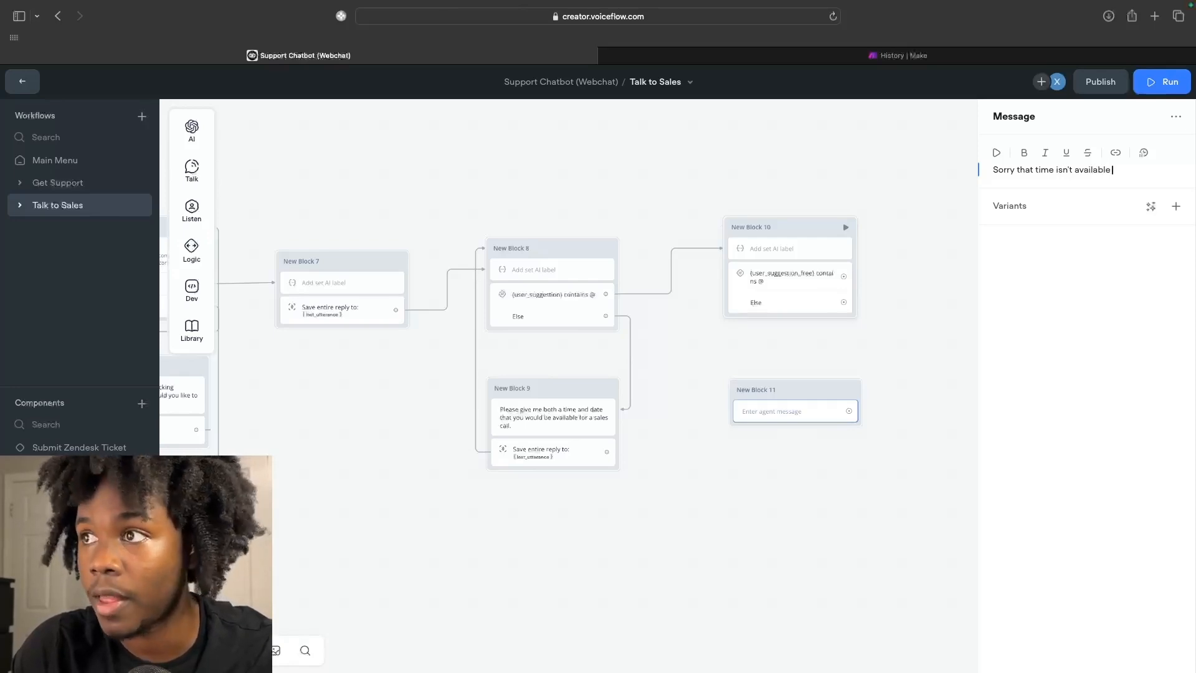
{"action": "type", "text": ", please give another time that works for you"}
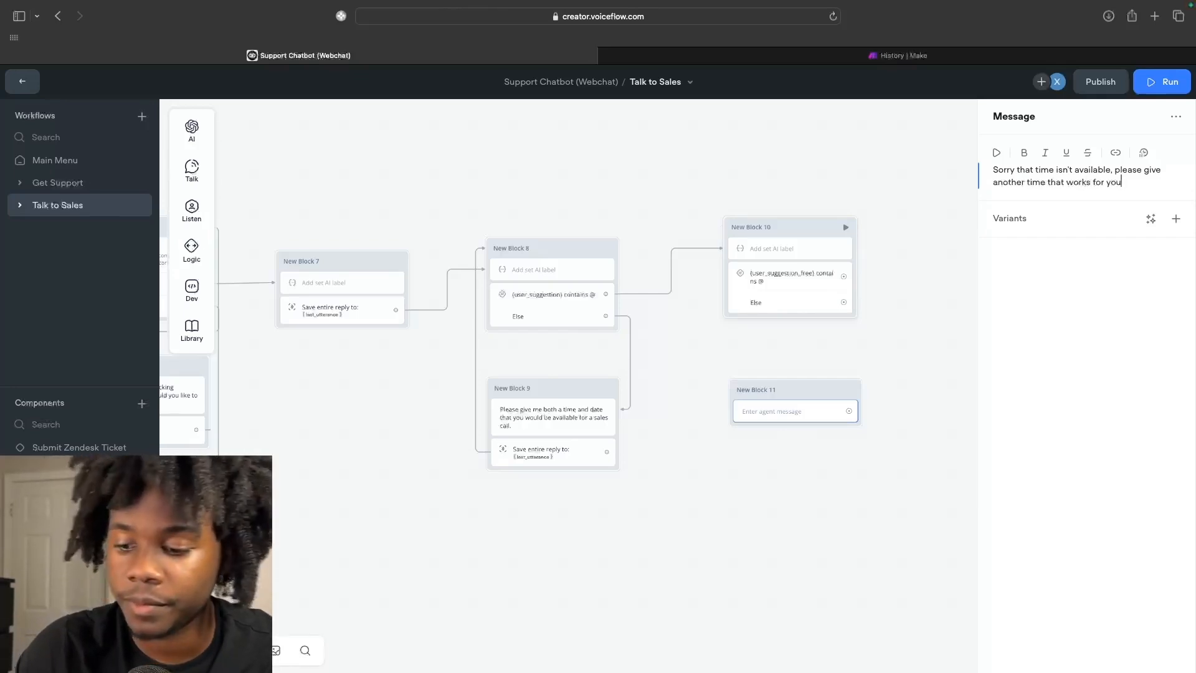
{"action": "type", "text": "."}
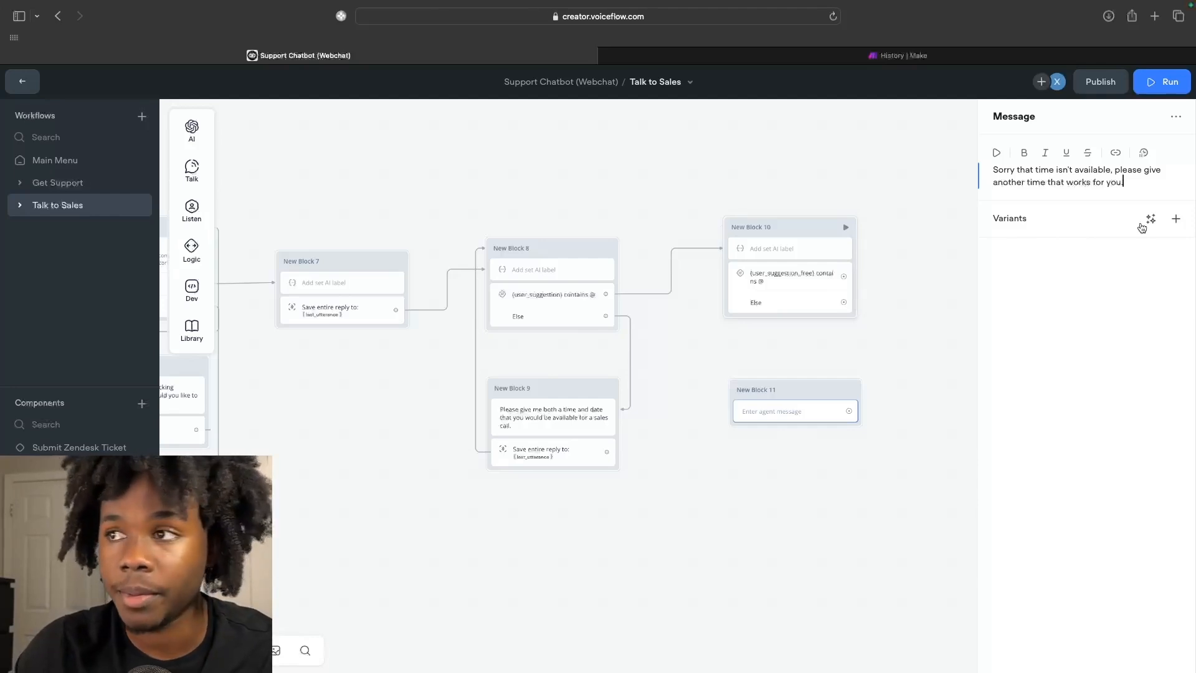
{"action": "left_click", "coordinate": [1143, 225]}
{"action": "left_click", "coordinate": [1145, 266]}
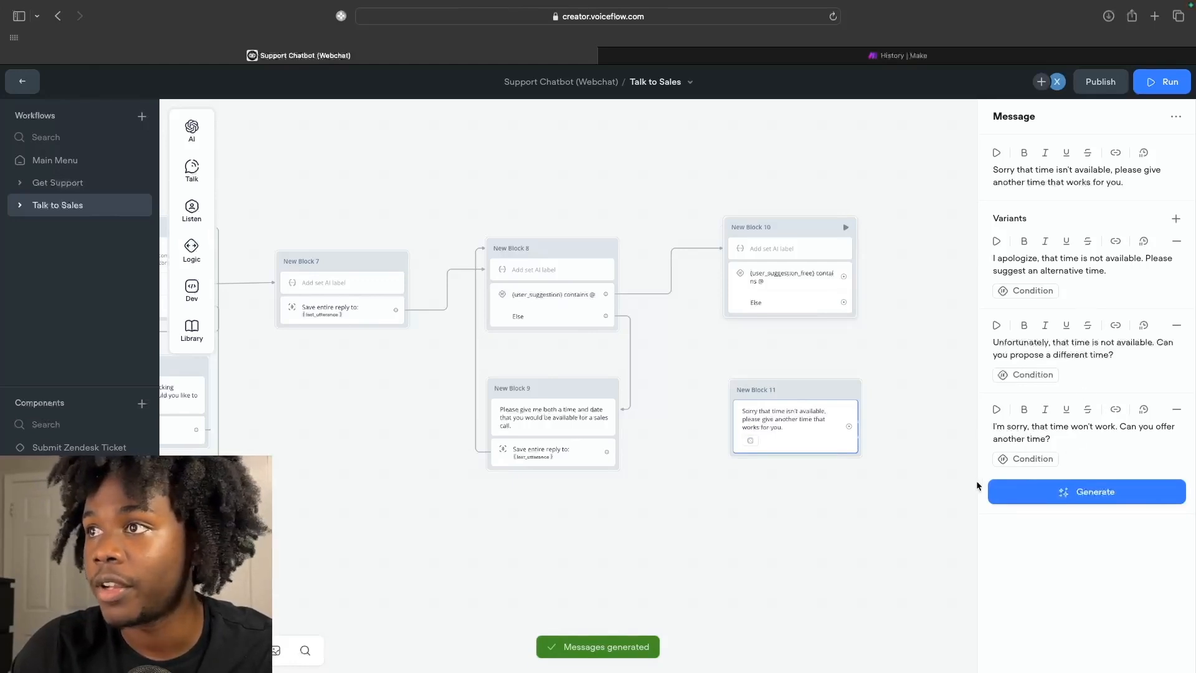
{"action": "left_click", "coordinate": [914, 484]}
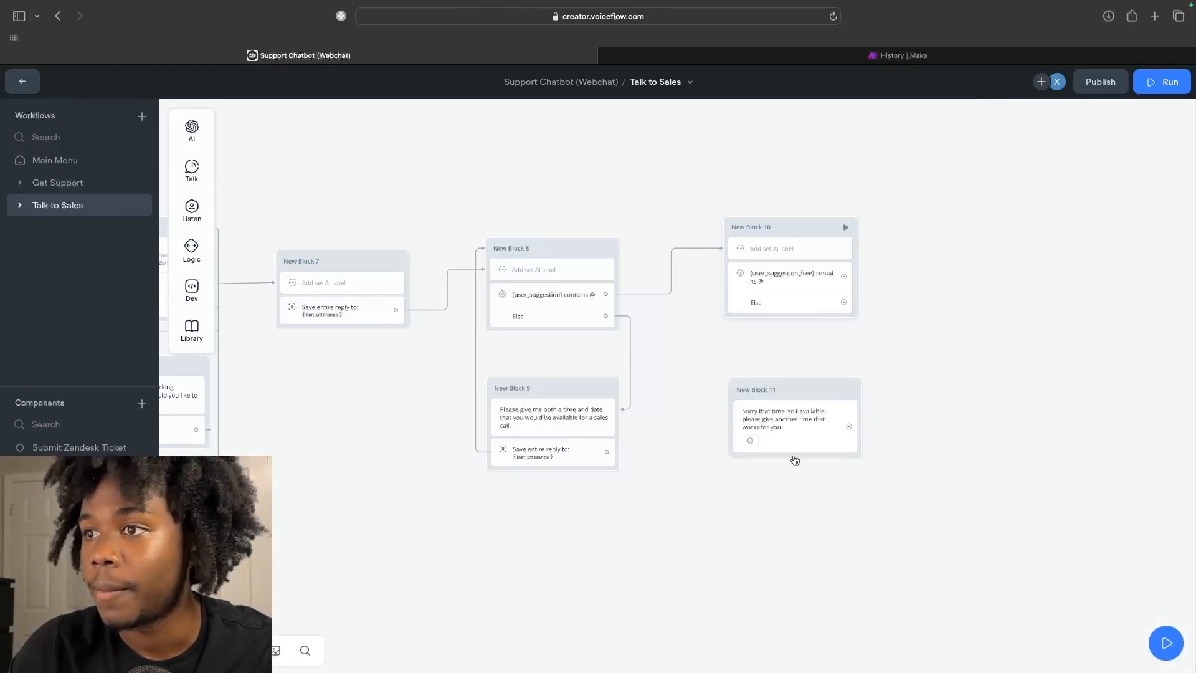
Add a capture step to New Block 11 that saves the user's entire reply.
{"action": "mouse_move", "coordinate": [193, 211]}
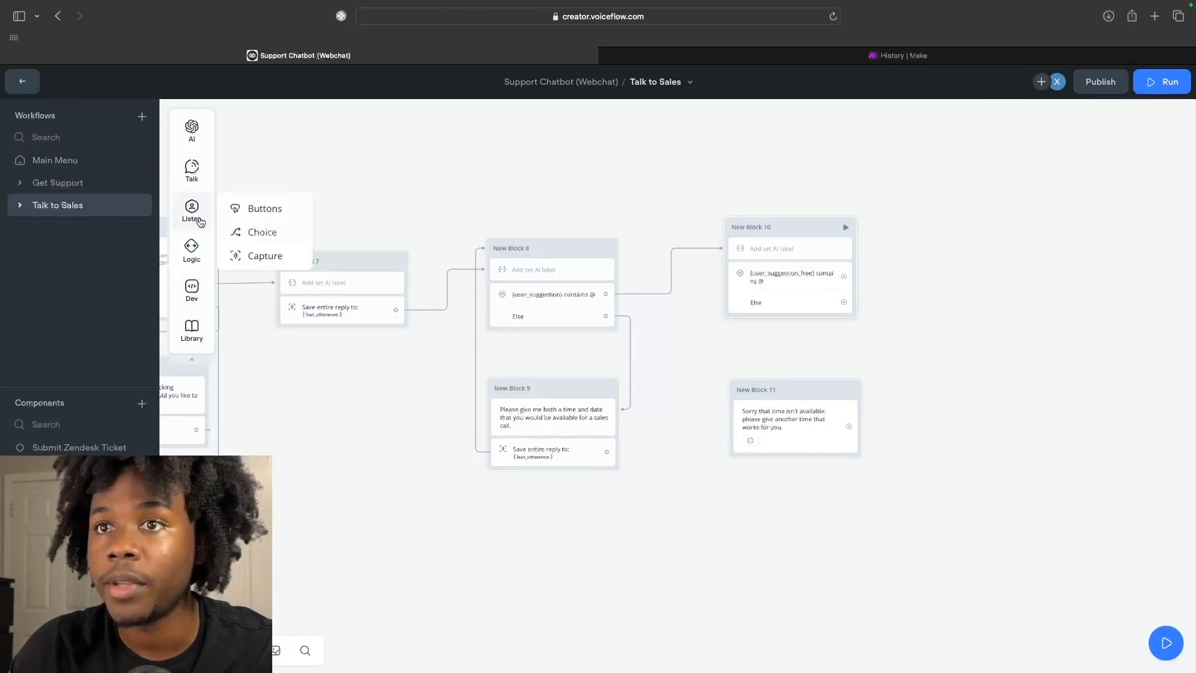
{"action": "left_click_drag", "start_coordinate": [248, 256], "coordinate": [763, 446]}
{"action": "left_click", "coordinate": [1065, 116]}
{"action": "left_click", "coordinate": [1070, 160]}
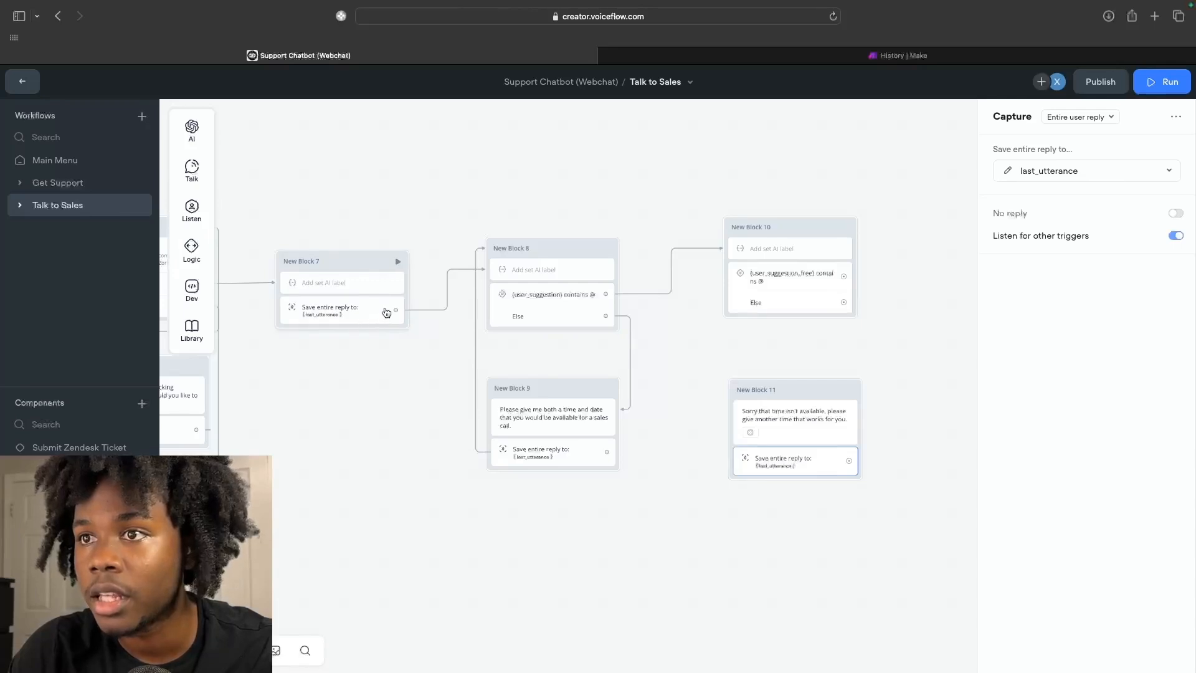
Connect New Block 11's output back to New Block 8's time-and-date check.
{"action": "left_click", "coordinate": [552, 269]}
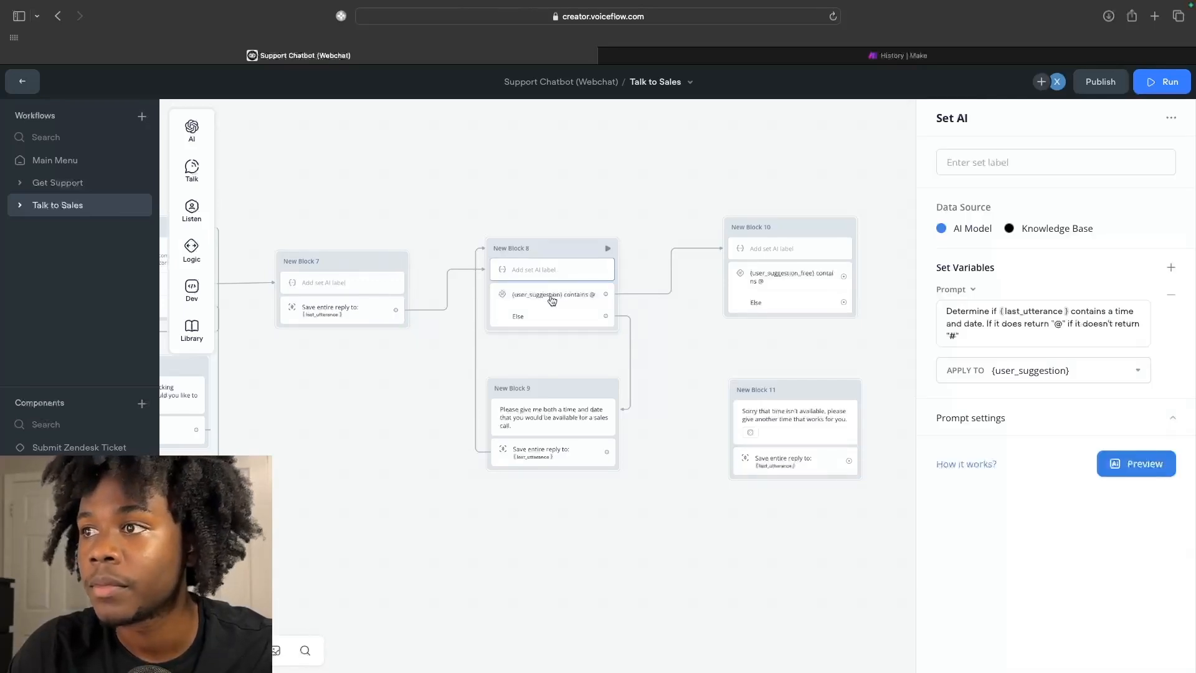
{"action": "left_click", "coordinate": [690, 322]}
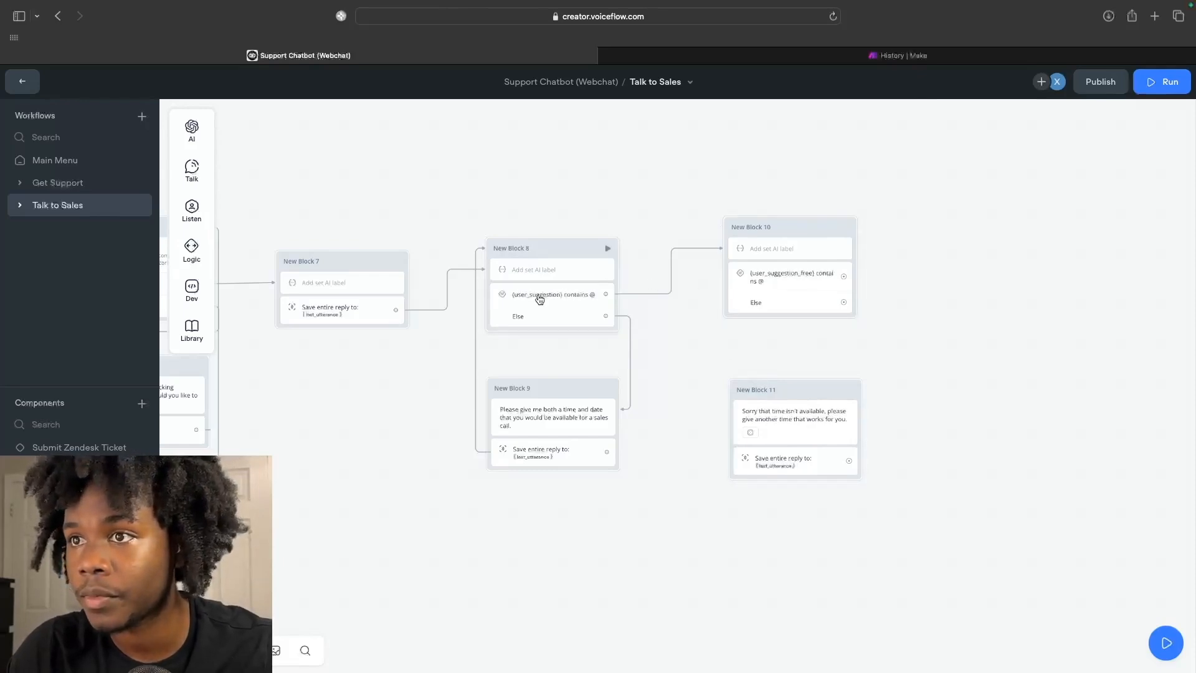
{"action": "left_click_drag", "start_coordinate": [847, 461], "coordinate": [486, 315]}
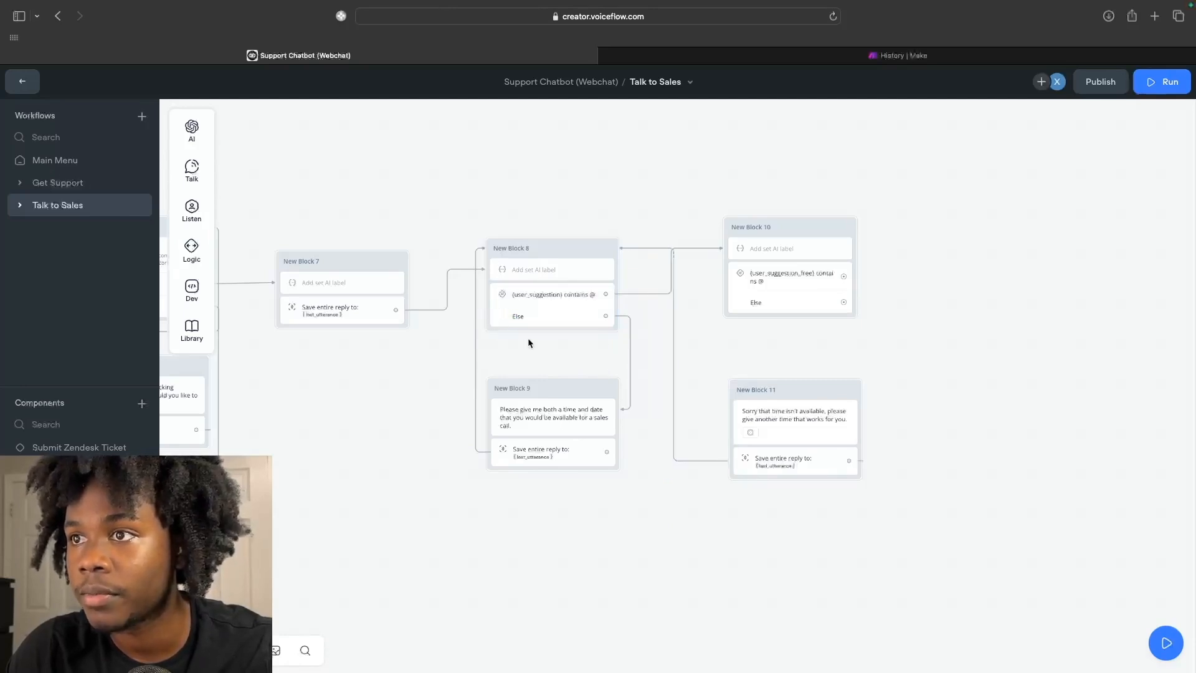
{"action": "left_click", "coordinate": [660, 248]}
{"action": "left_click", "coordinate": [708, 385]}
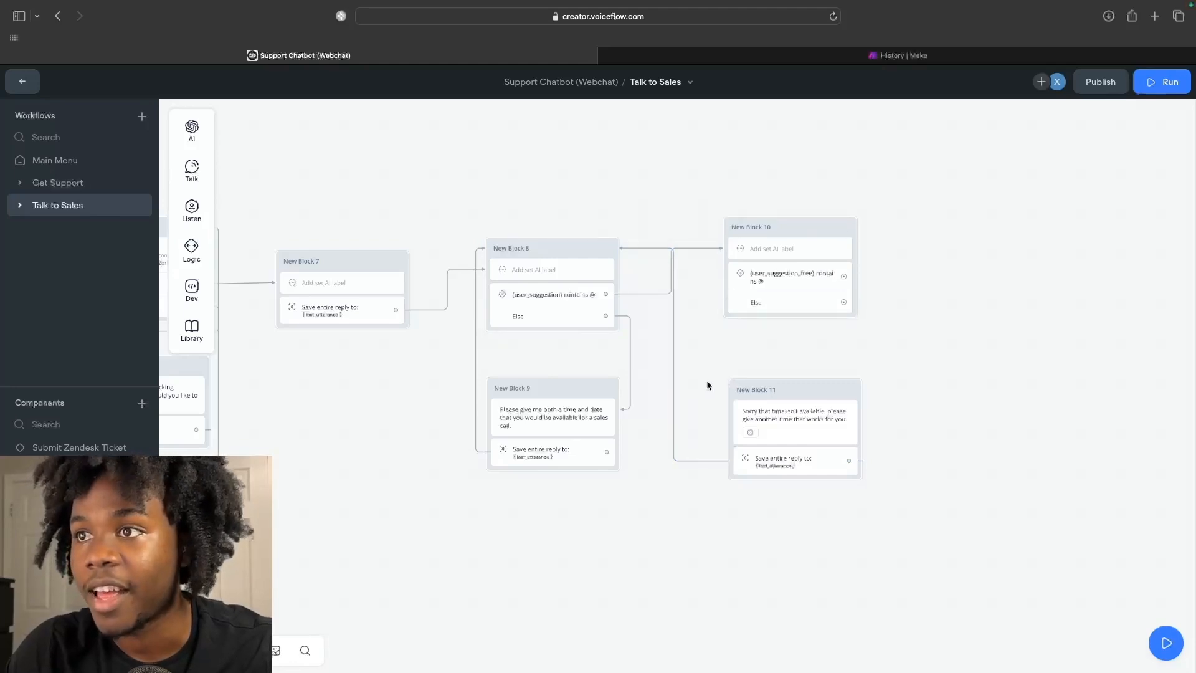
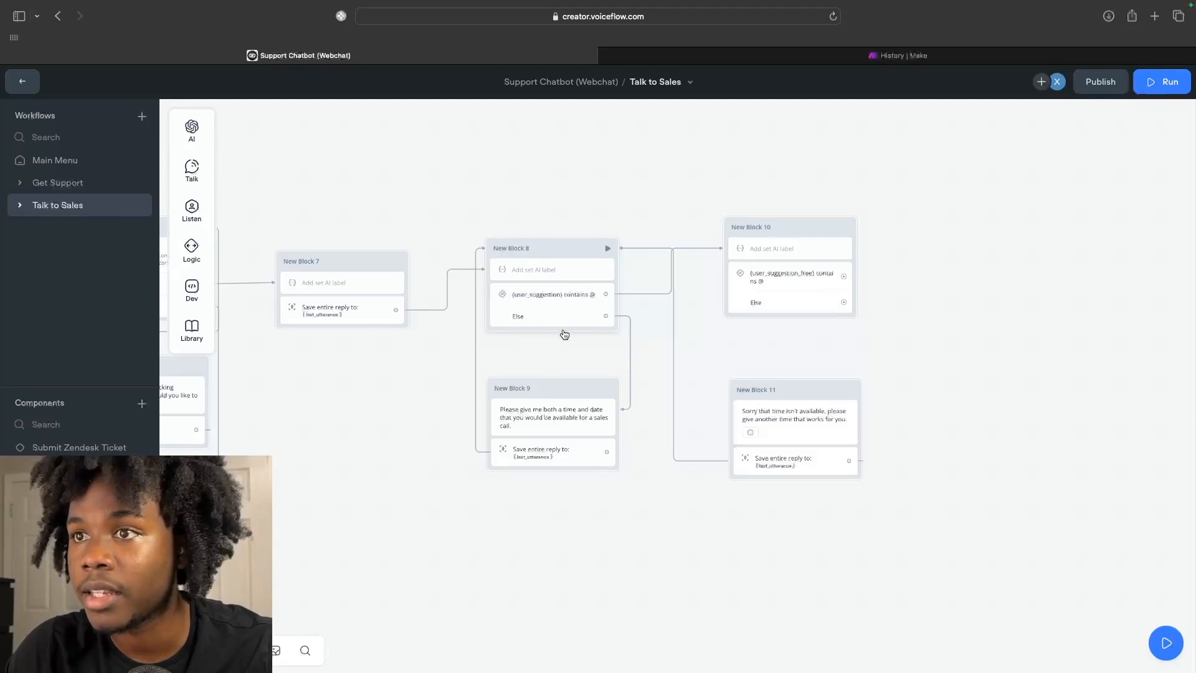
Route New Block 10's Else path to New Block 11's 'Sorry that time isn't available' message.
{"action": "scroll", "coordinate": [893, 293], "scroll_direction": "right", "scroll_amount": 3}
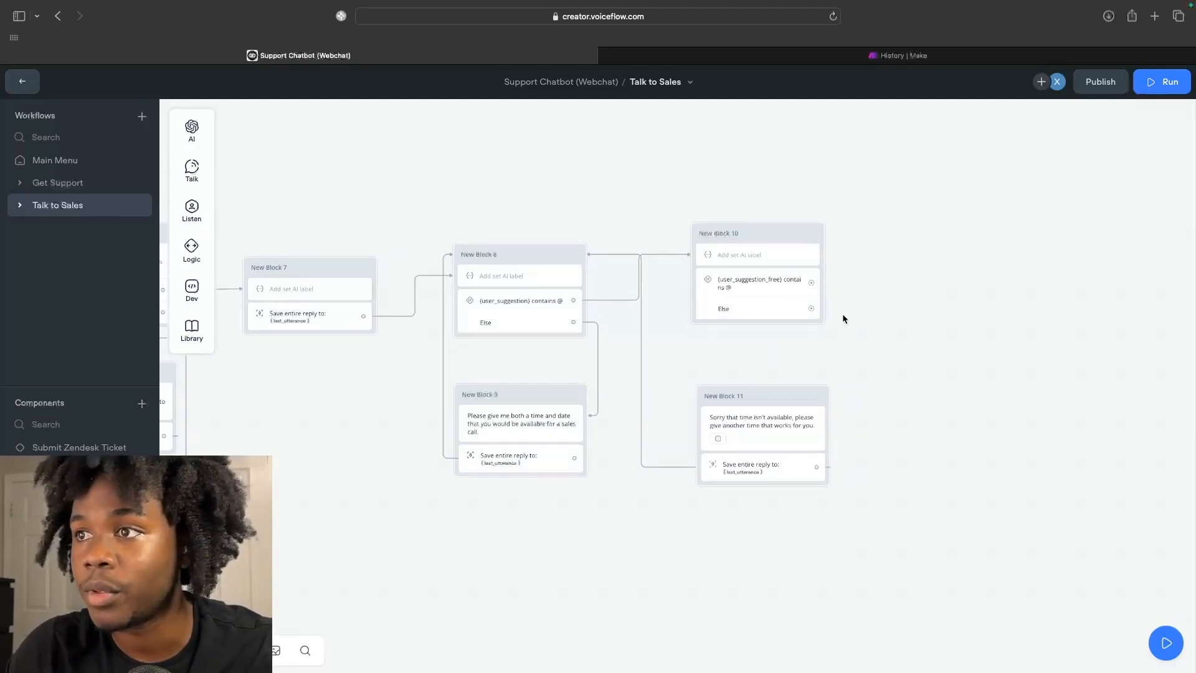
{"action": "left_click_drag", "start_coordinate": [811, 309], "coordinate": [793, 413]}
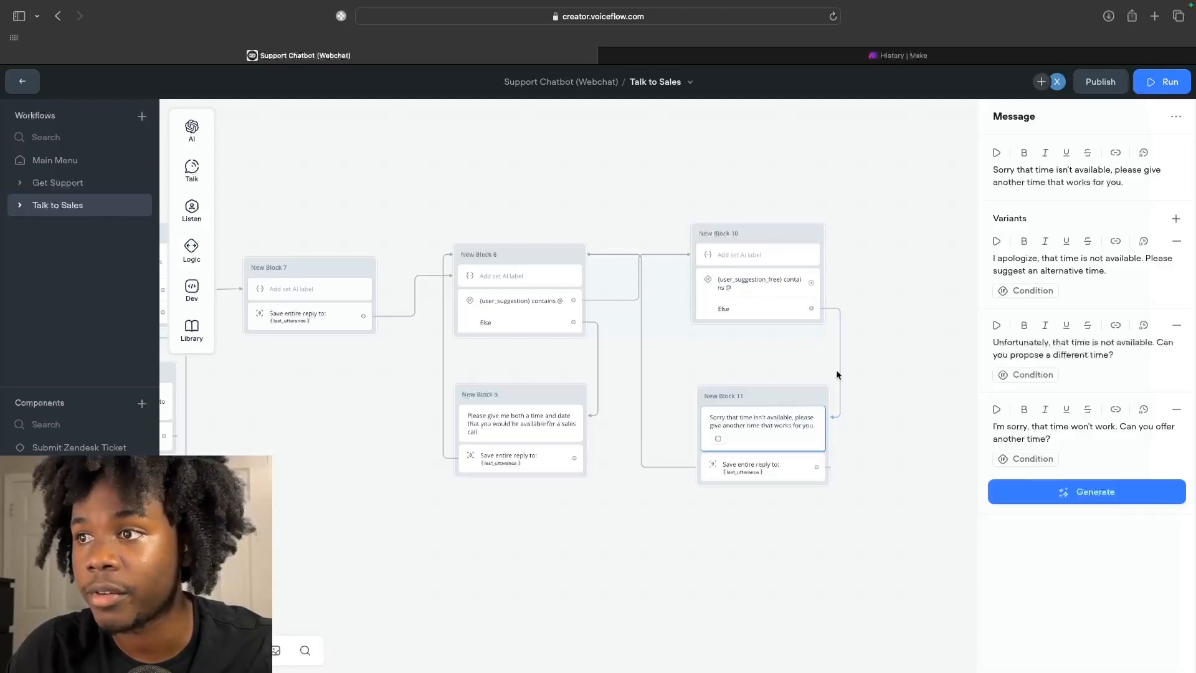
{"action": "left_click", "coordinate": [892, 347]}
{"action": "scroll", "coordinate": [892, 347], "scroll_direction": "right", "scroll_amount": 1}
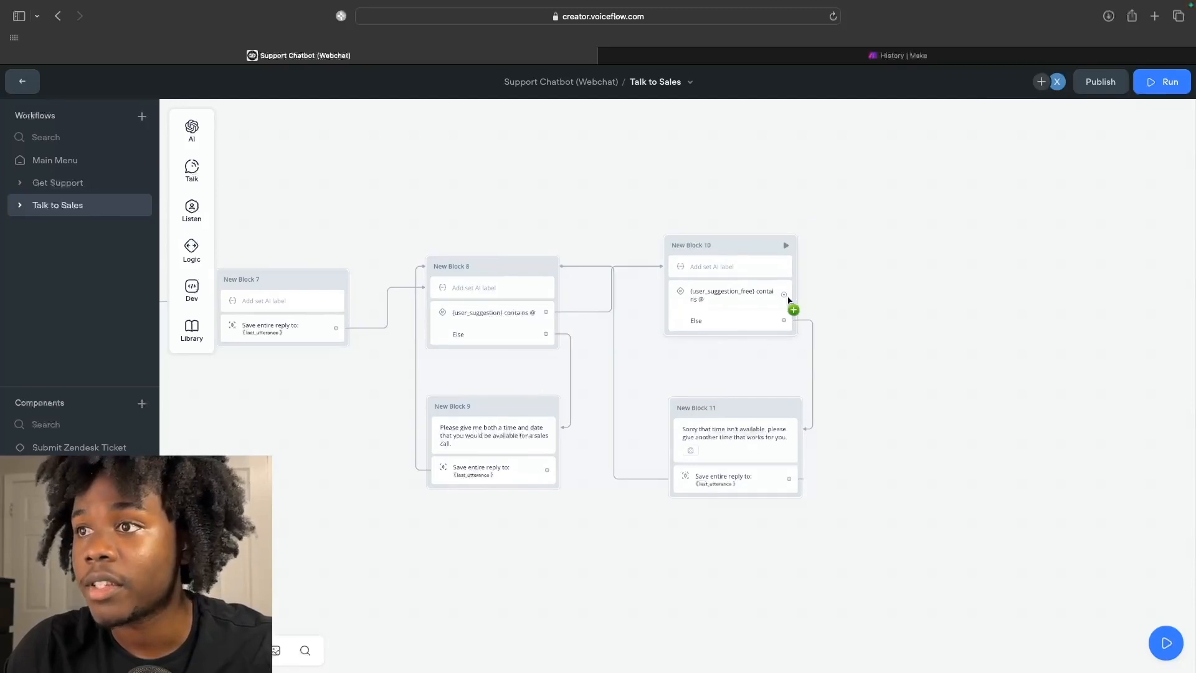
{"action": "scroll", "coordinate": [789, 302], "scroll_direction": "right", "scroll_amount": 2}
{"action": "left_click_drag", "start_coordinate": [764, 291], "coordinate": [888, 290]}
{"action": "mouse_move", "coordinate": [937, 370]}
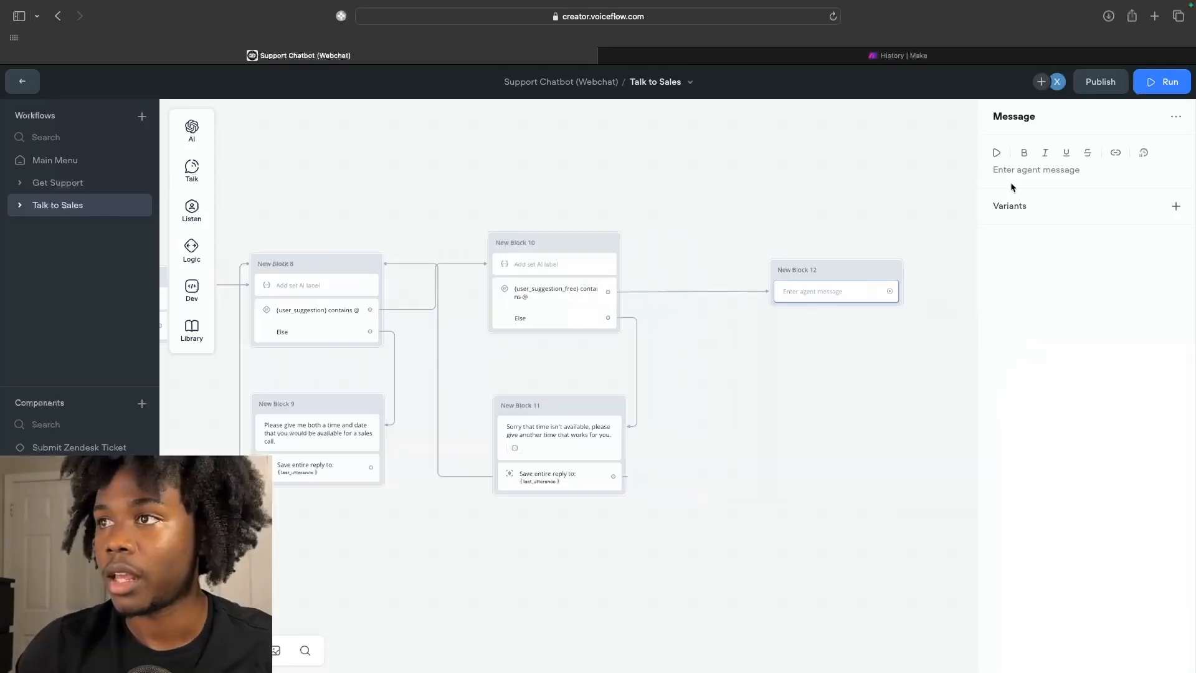
{"action": "left_click", "coordinate": [1010, 182]}
{"action": "type", "text": "Gr"}
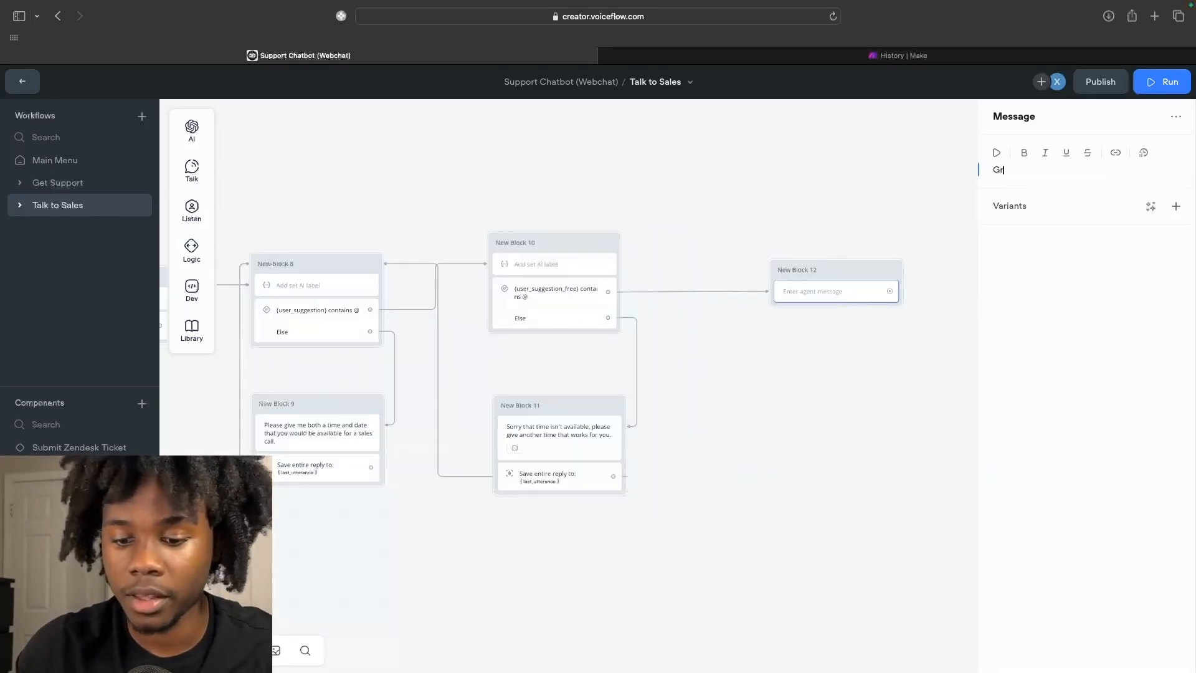
{"action": "type", "text": "eat we'll g"}
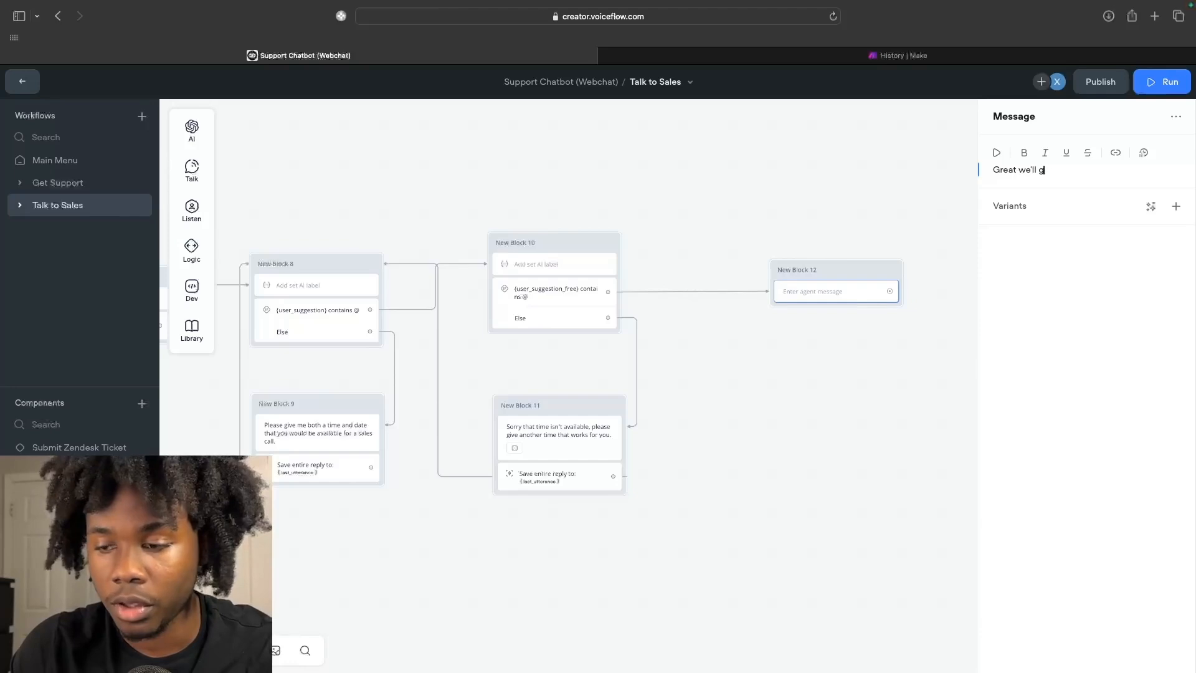
{"action": "type", "text": "o ahead and book you in fo"}
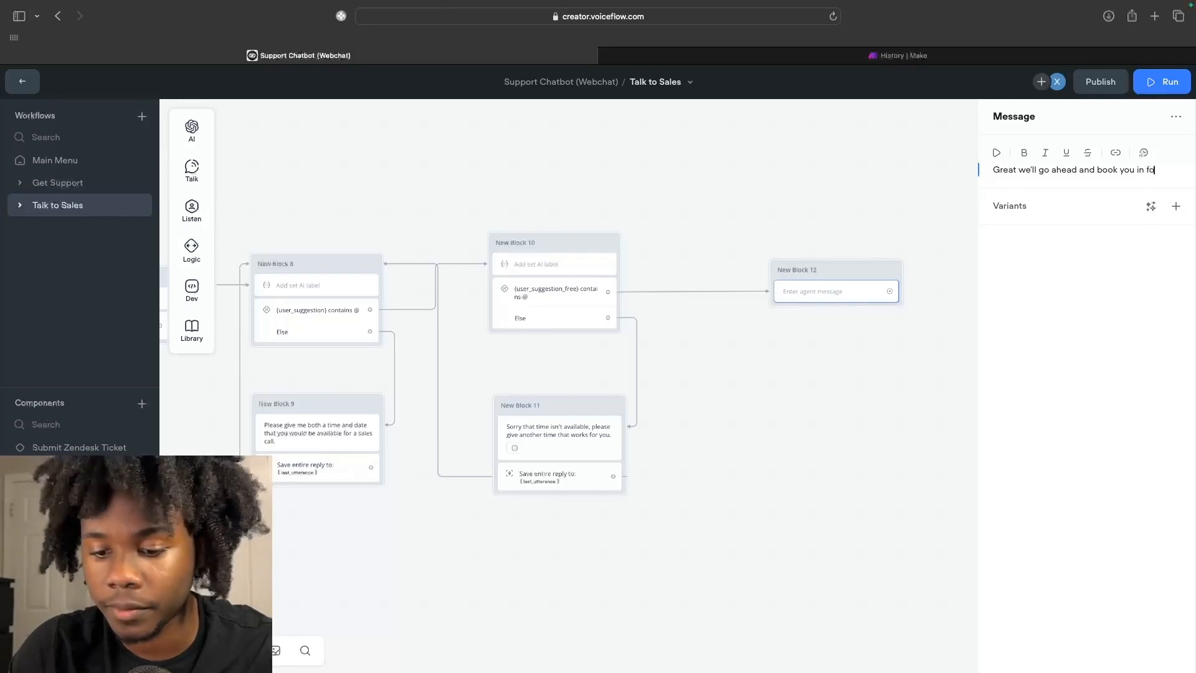
{"action": "type", "text": "r"}
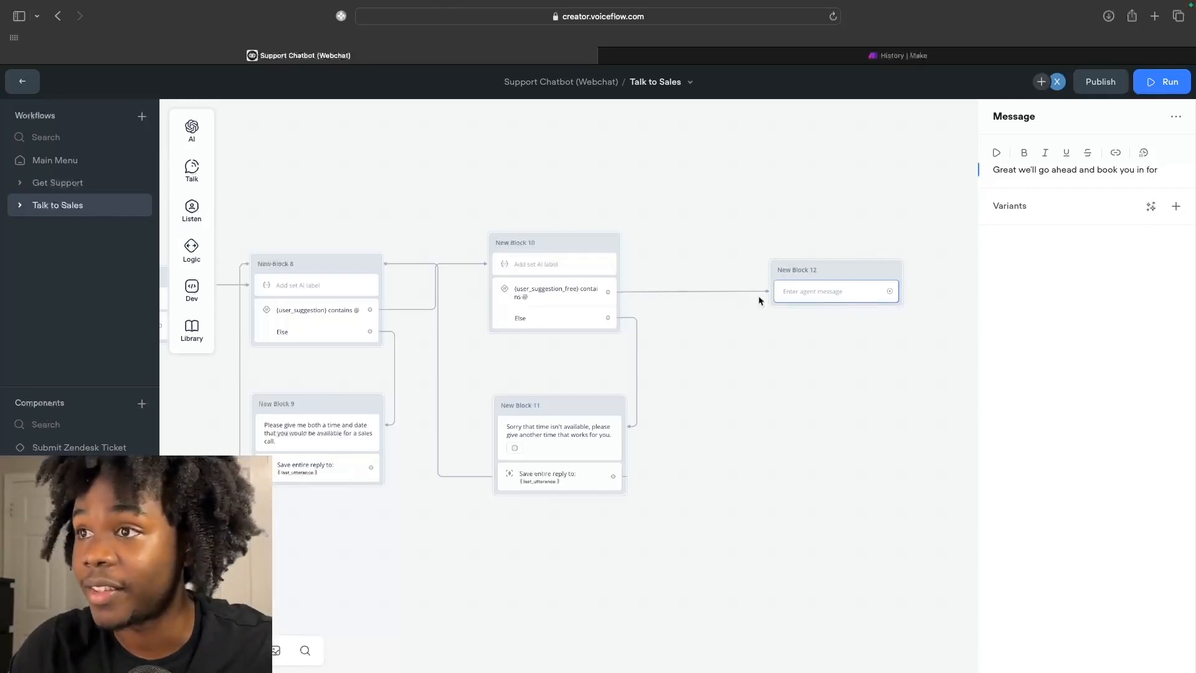
{"action": "right_click", "coordinate": [811, 280]}
{"action": "left_click", "coordinate": [849, 502]}
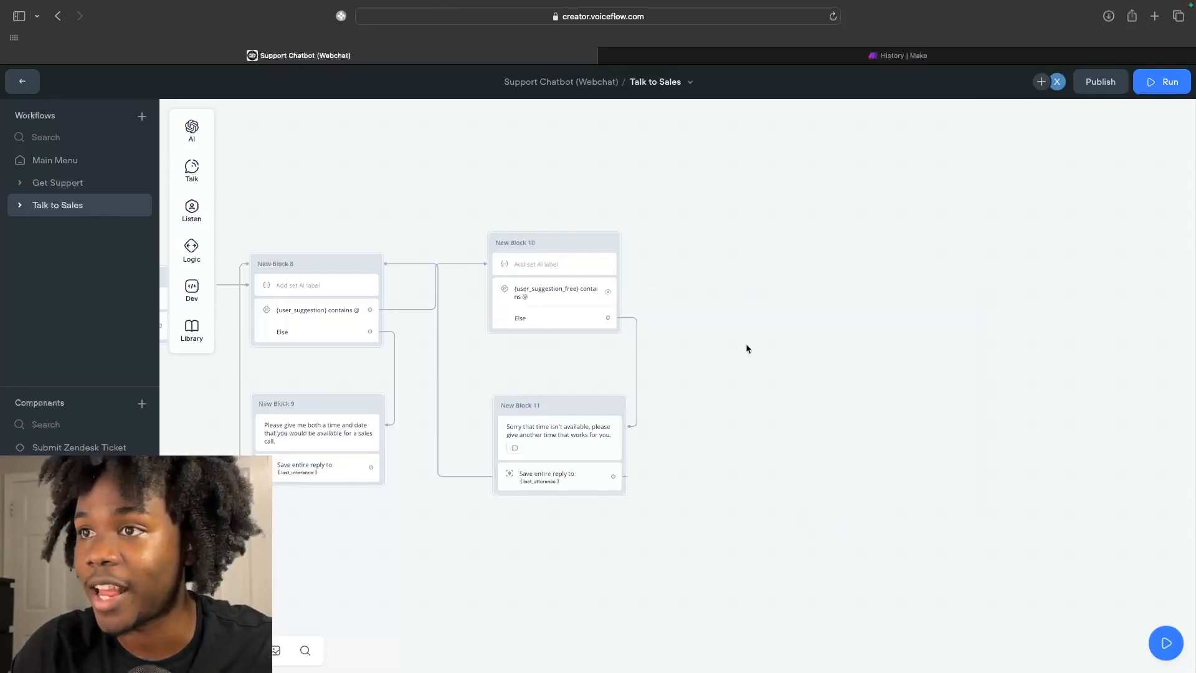
{"action": "mouse_move", "coordinate": [198, 144]}
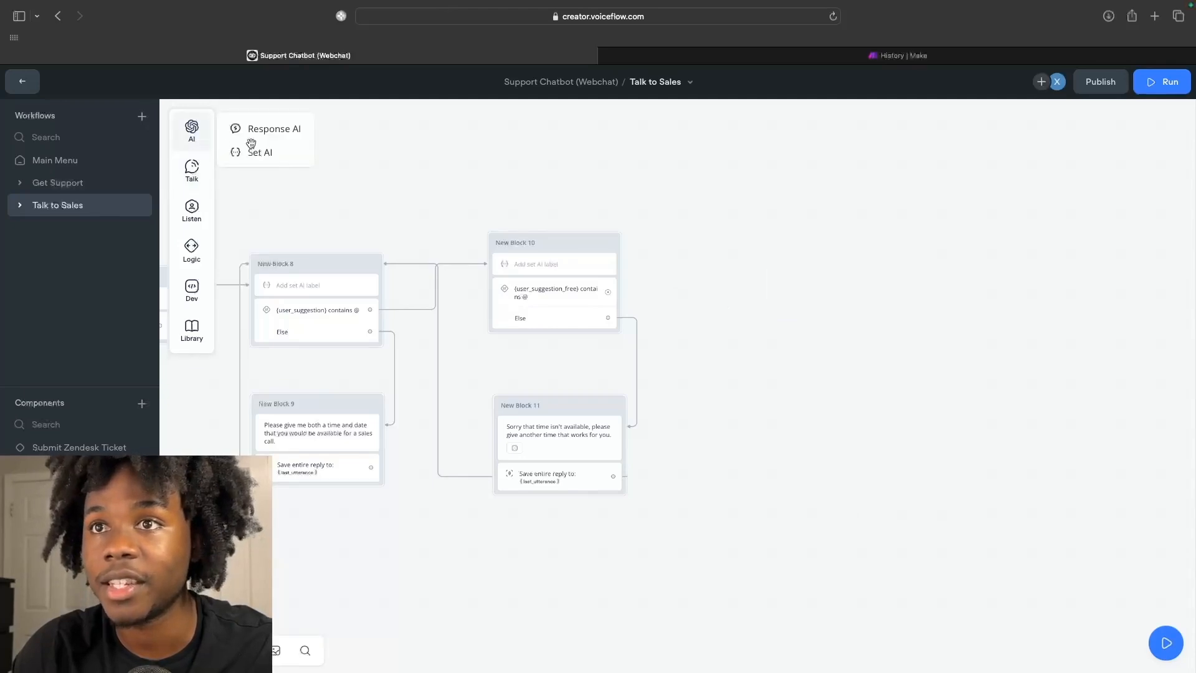
Add a Set AI step telling the user their time "{last_utterance}" is available.
{"action": "left_click_drag", "start_coordinate": [253, 154], "coordinate": [754, 232]}
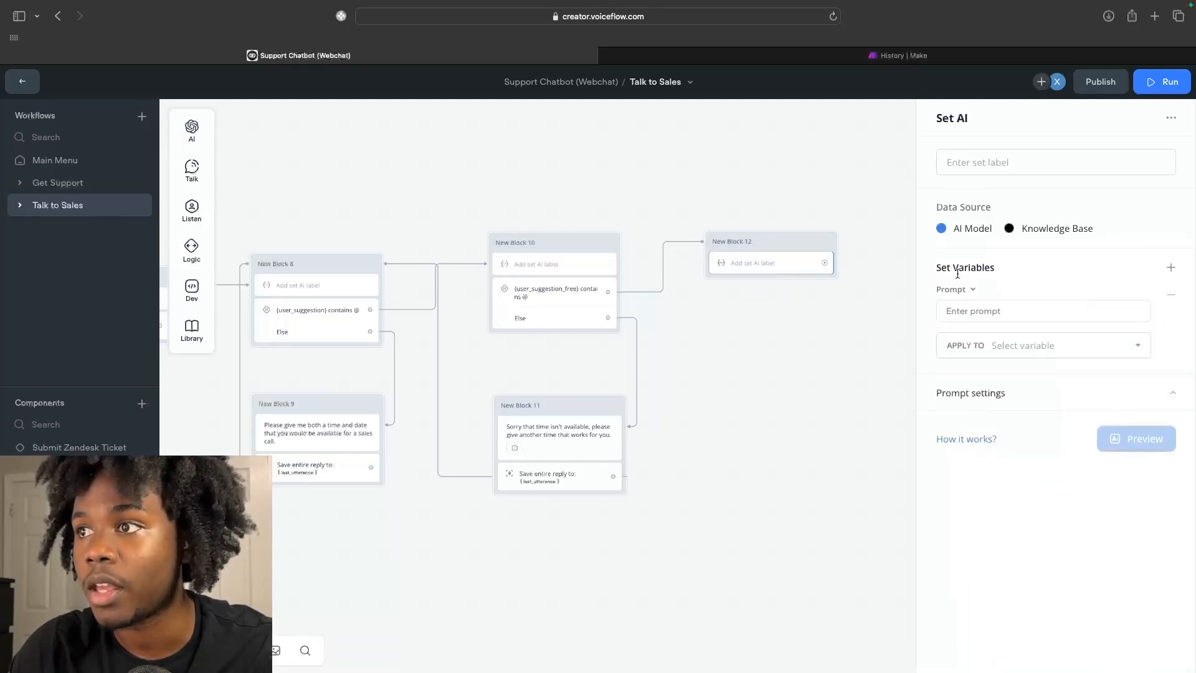
{"action": "left_click", "coordinate": [948, 313]}
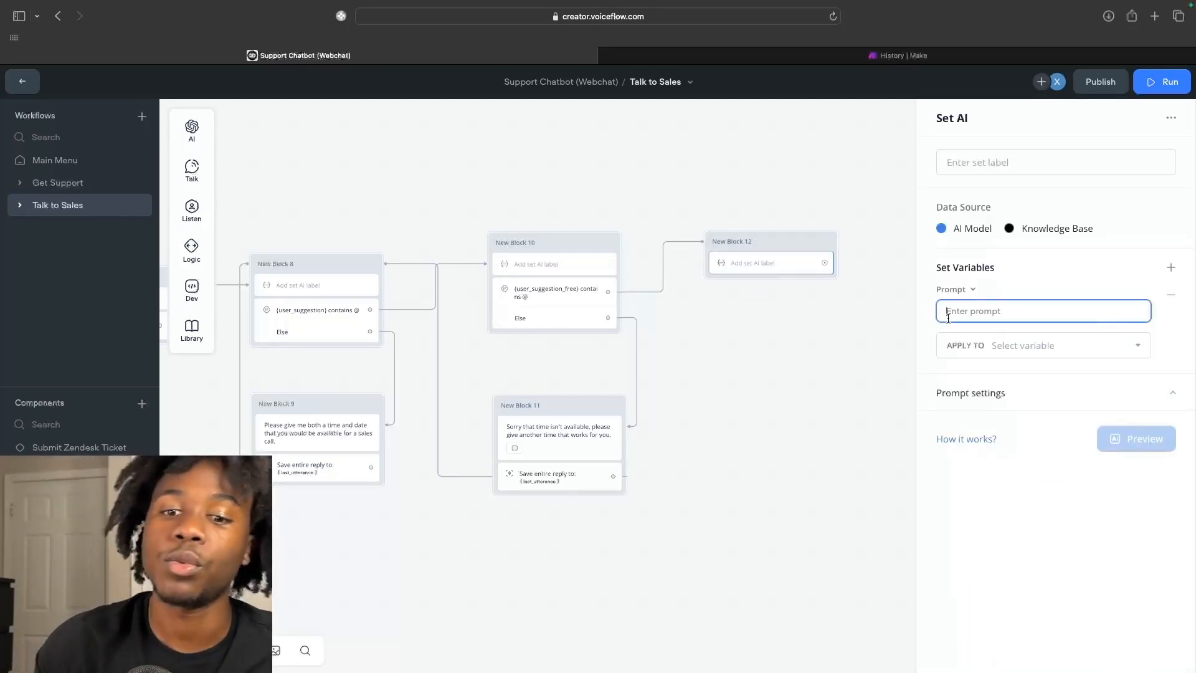
{"action": "type", "text": "Send a co"}
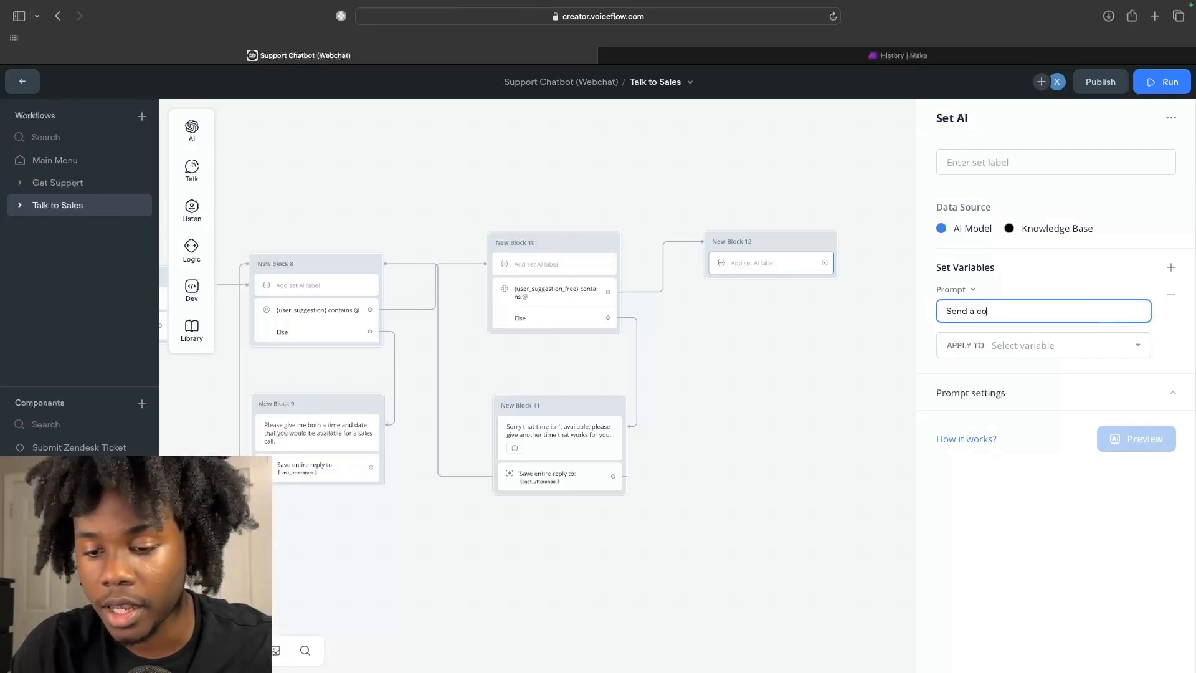
{"action": "type", "text": "n"}
{"action": "key", "text": "BackSpace"}
{"action": "key", "text": "BackSpace"}
{"action": "key", "text": "BackSpace"}
{"action": "key", "text": "BackSpace"}
{"action": "key", "text": "BackSpace"}
{"action": "key", "text": "BackSpace"}
{"action": "key", "text": "BackSpace"}
{"action": "key", "text": "BackSpace"}
{"action": "key", "text": "BackSpace"}
{"action": "key", "text": "BackSpace"}
{"action": "type", "text": "Let the"}
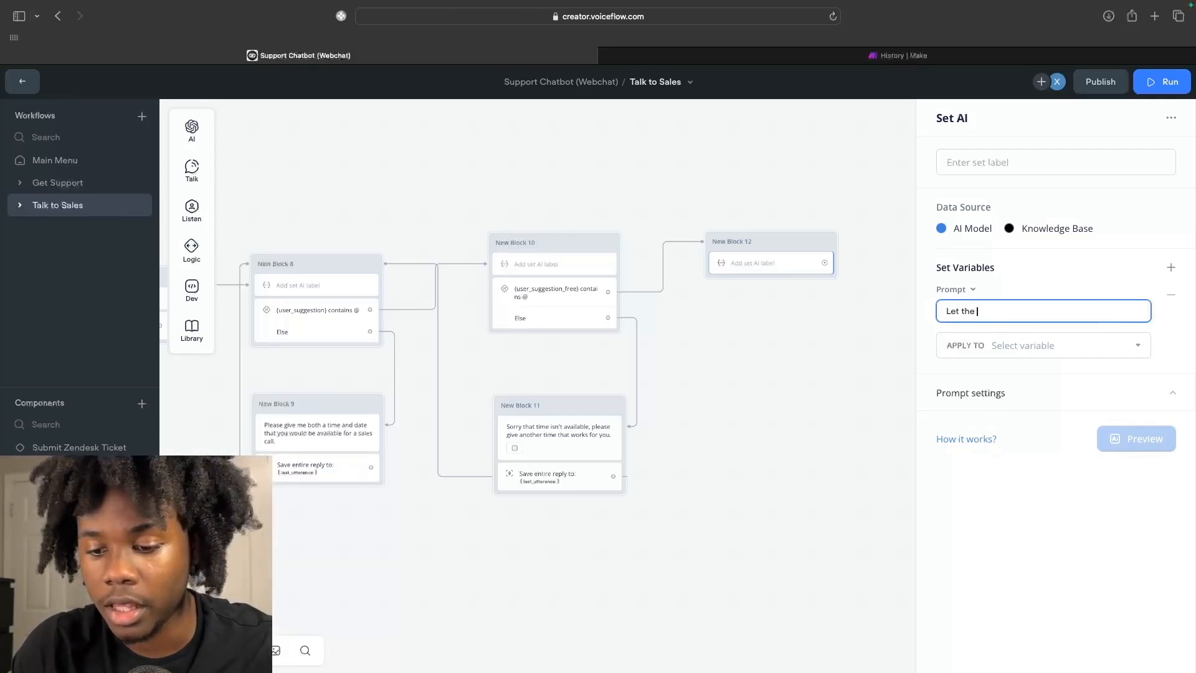
{"action": "type", "text": " user know that the date and time in"}
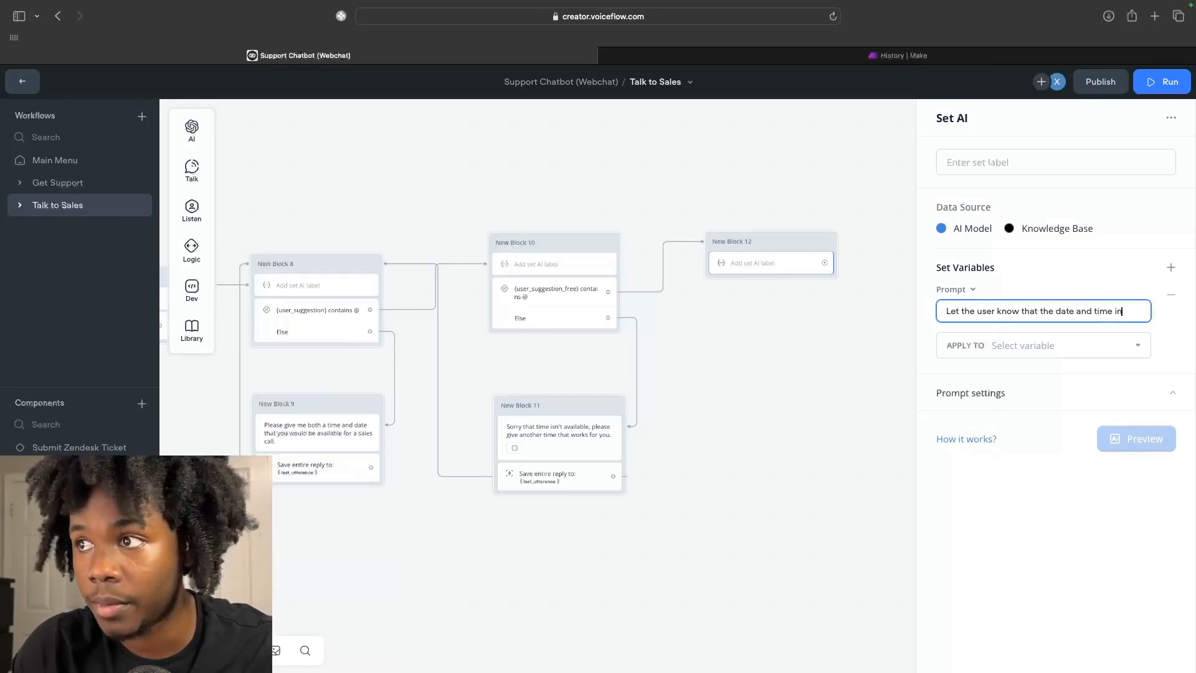
{"action": "type", "text": " their response \"{"}
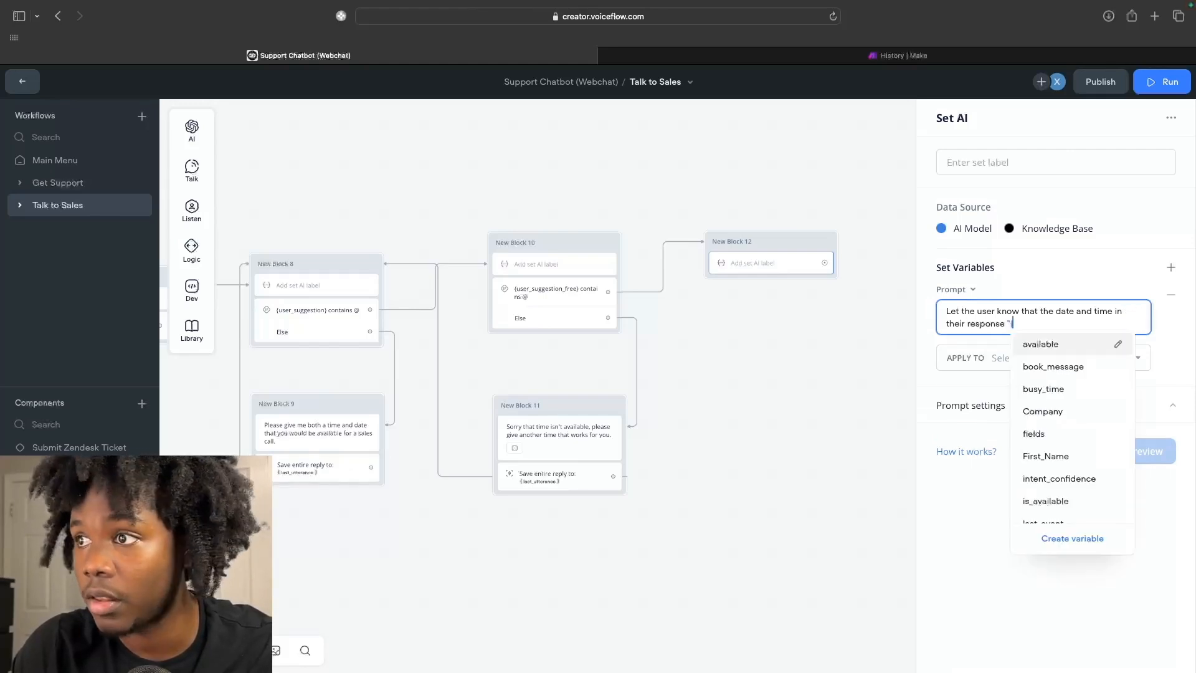
{"action": "type", "text": "last"}
{"action": "left_click", "coordinate": [1070, 384]}
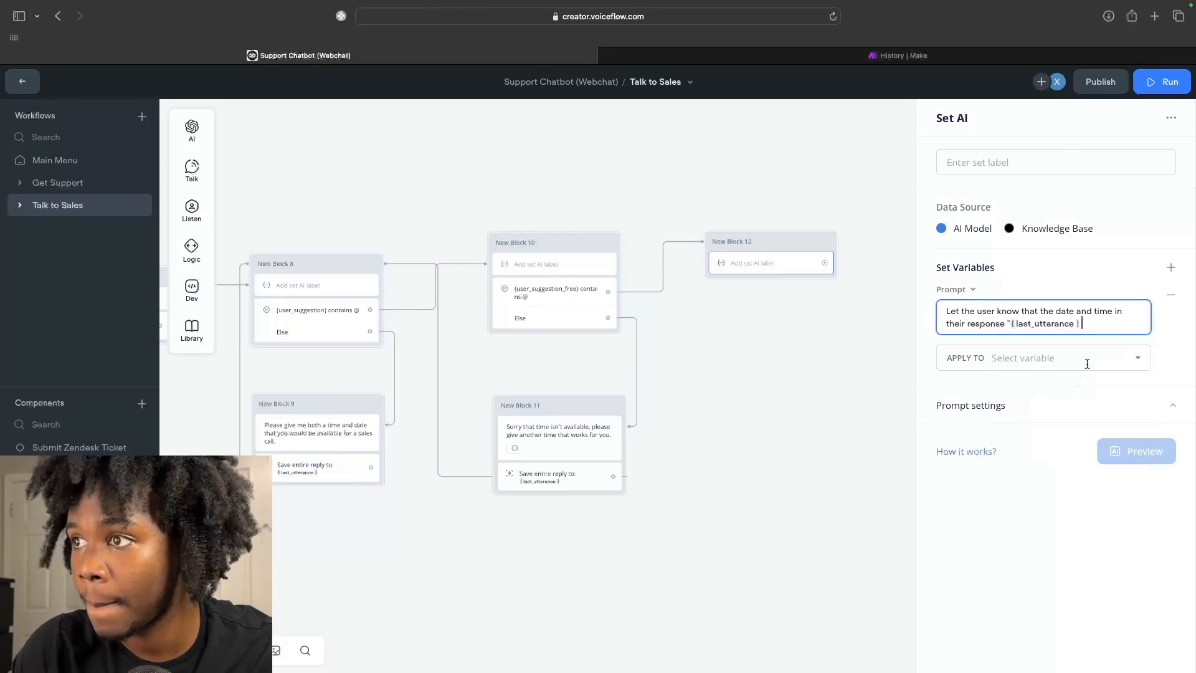
{"action": "type", "text": "\" is a"}
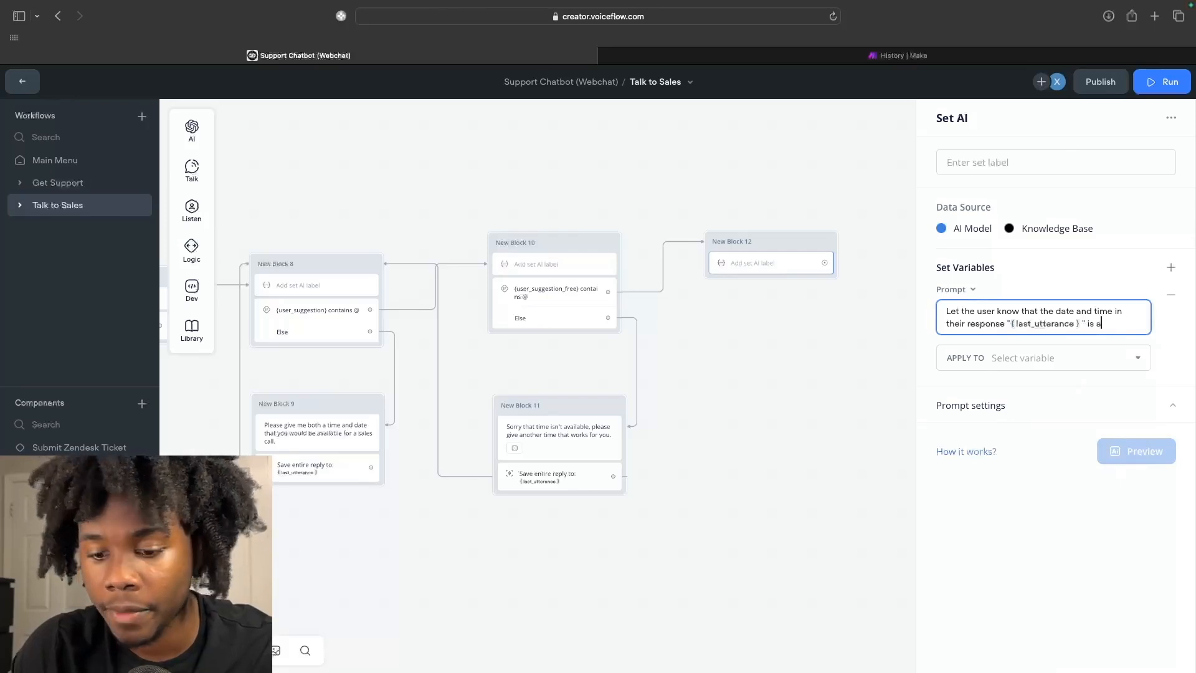
{"action": "type", "text": "vailable and they'll be booked onto the calendar."}
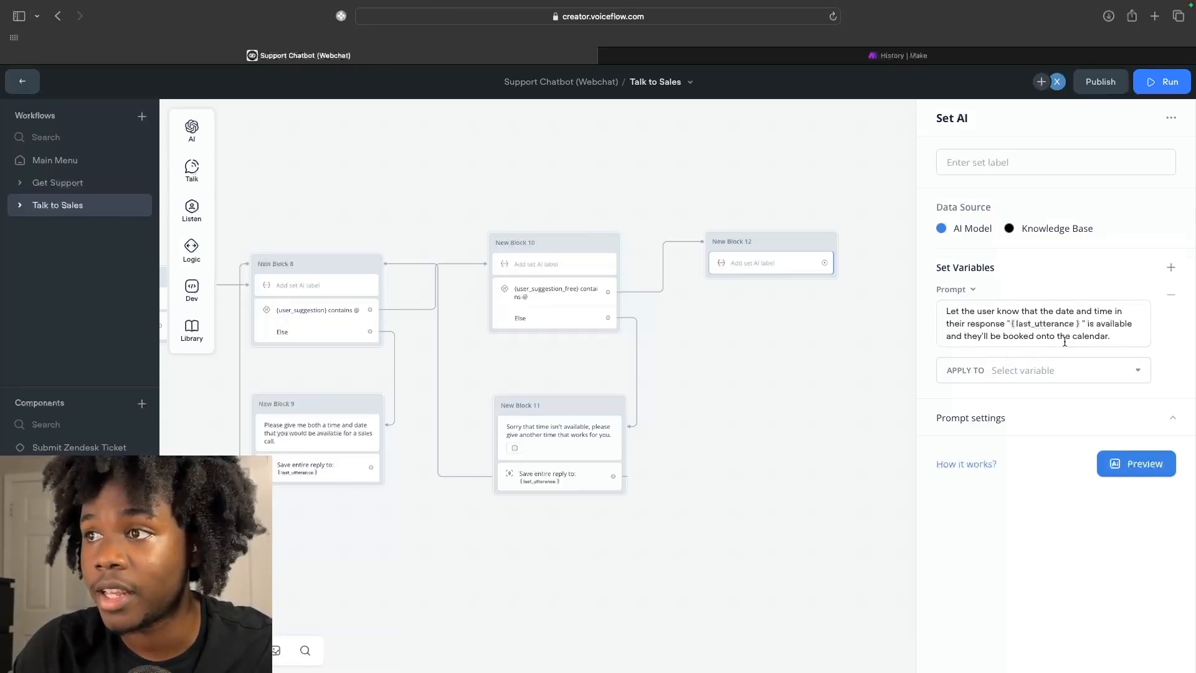
Save the Set AI output into a new variable named confirmation_message.
{"action": "left_click", "coordinate": [1075, 369]}
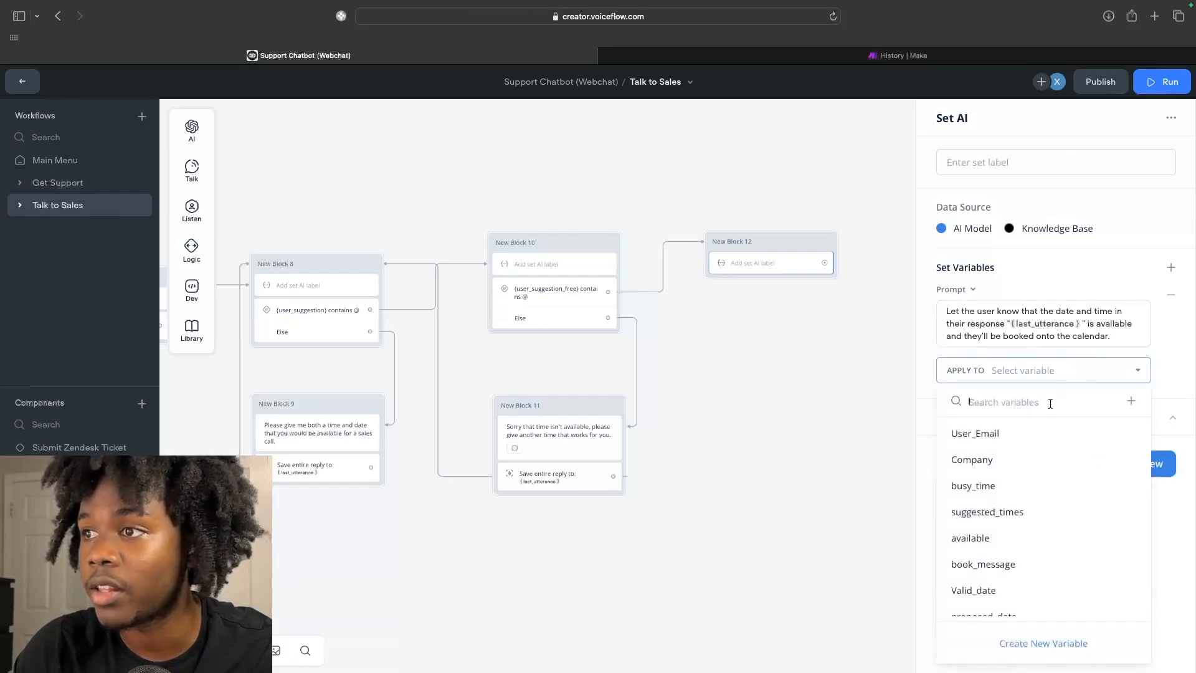
{"action": "left_click", "coordinate": [1129, 400]}
{"action": "type", "text": "u"}
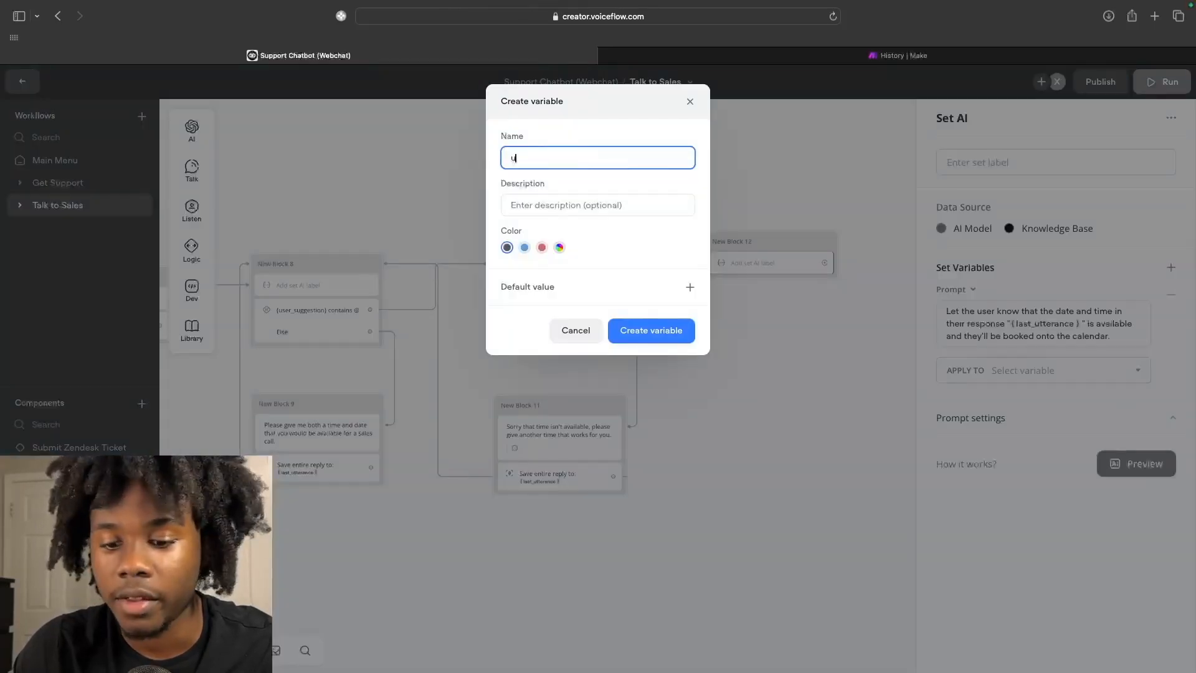
{"action": "type", "text": "s"}
{"action": "key", "text": "BackSpace"}
{"action": "key", "text": "BackSpace"}
{"action": "type", "text": "c"}
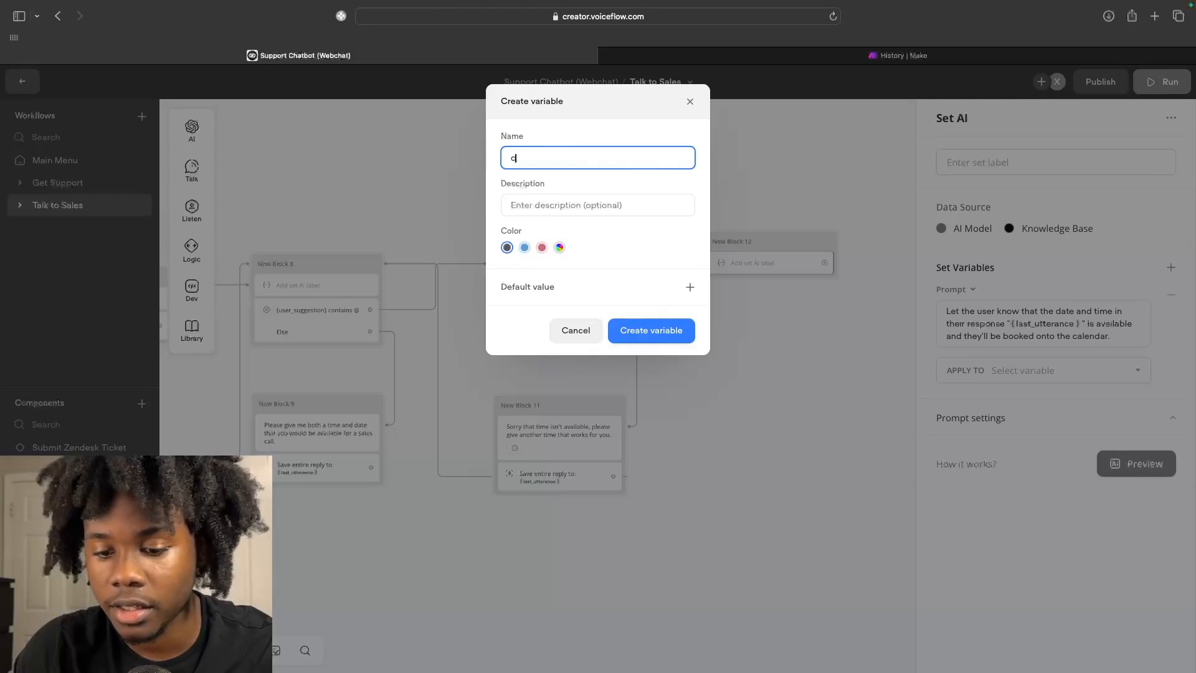
{"action": "type", "text": "onfirmation_mes"}
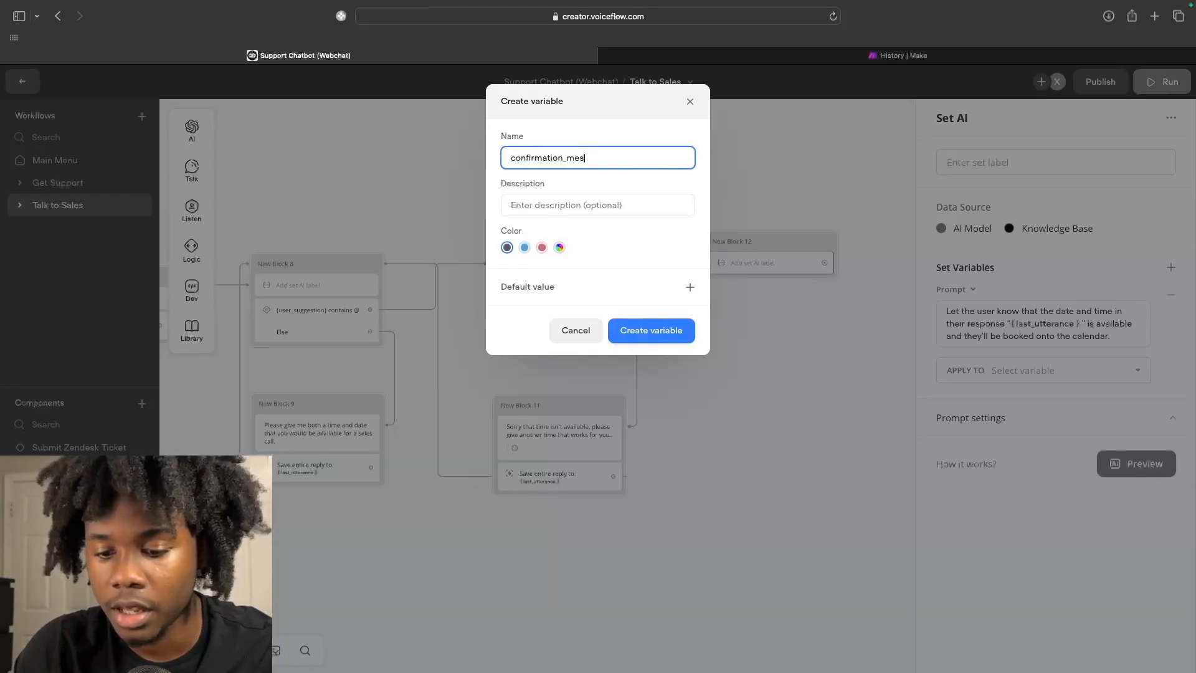
{"action": "type", "text": "sage"}
{"action": "left_click", "coordinate": [651, 330]}
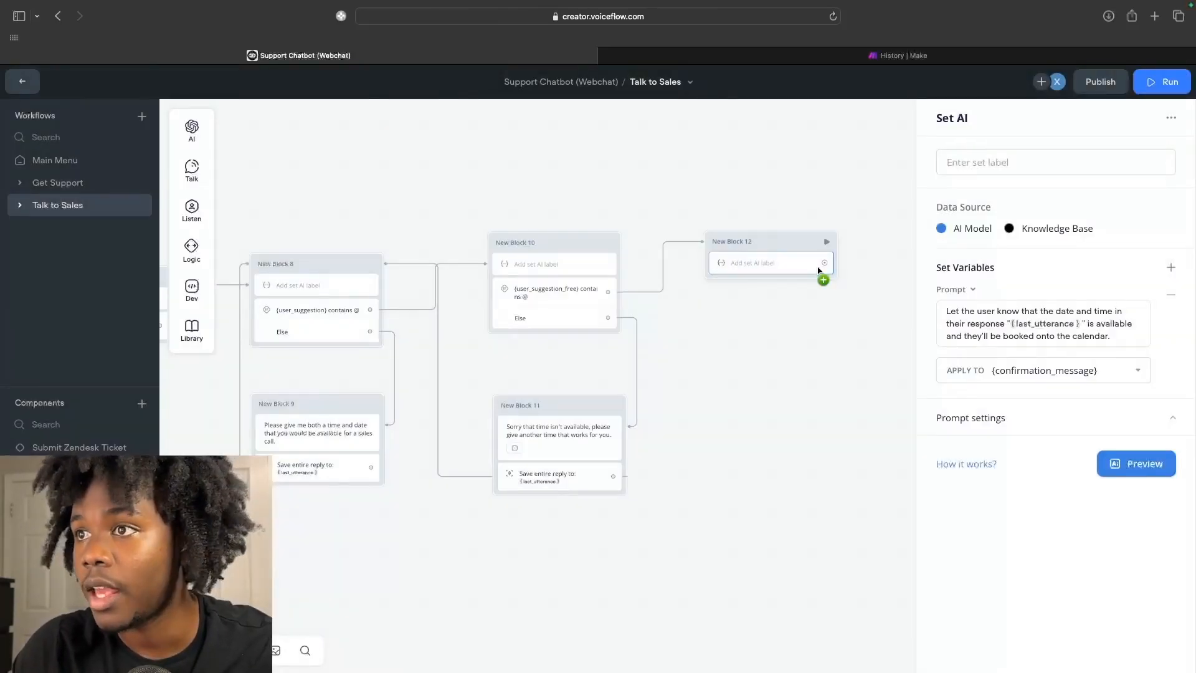
Add a Message step to New Block 12 that outputs {confirmation_message}, then recheck the Set AI step.
{"action": "mouse_move", "coordinate": [197, 246]}
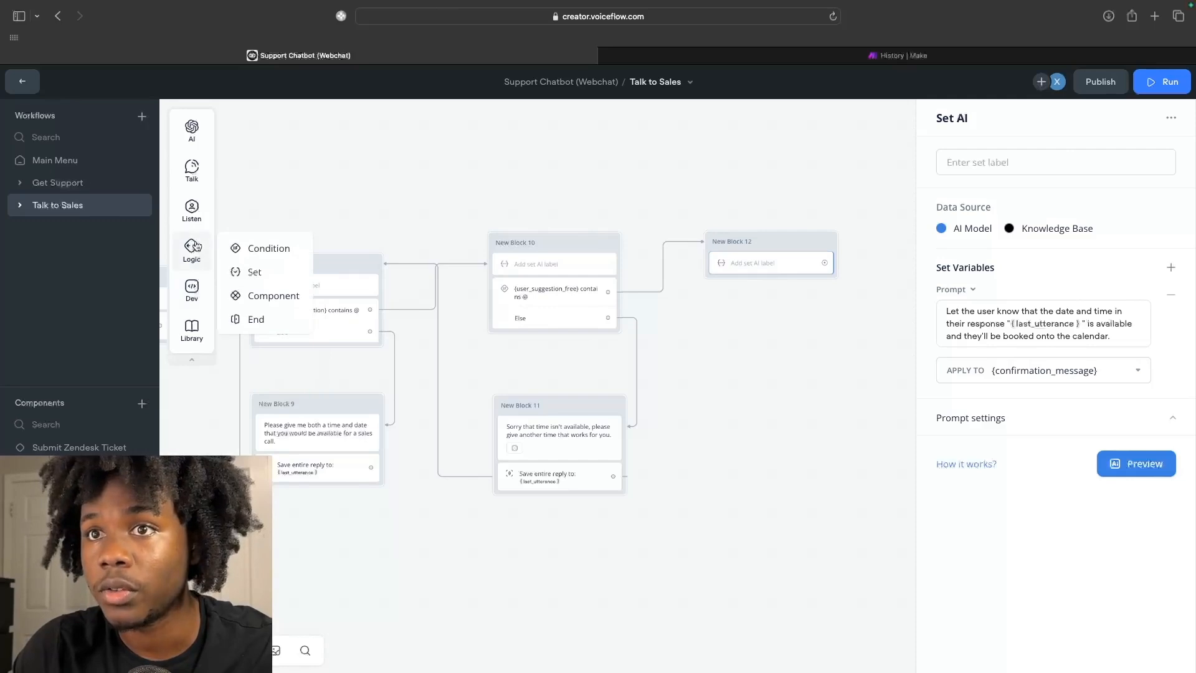
{"action": "mouse_move", "coordinate": [204, 180]}
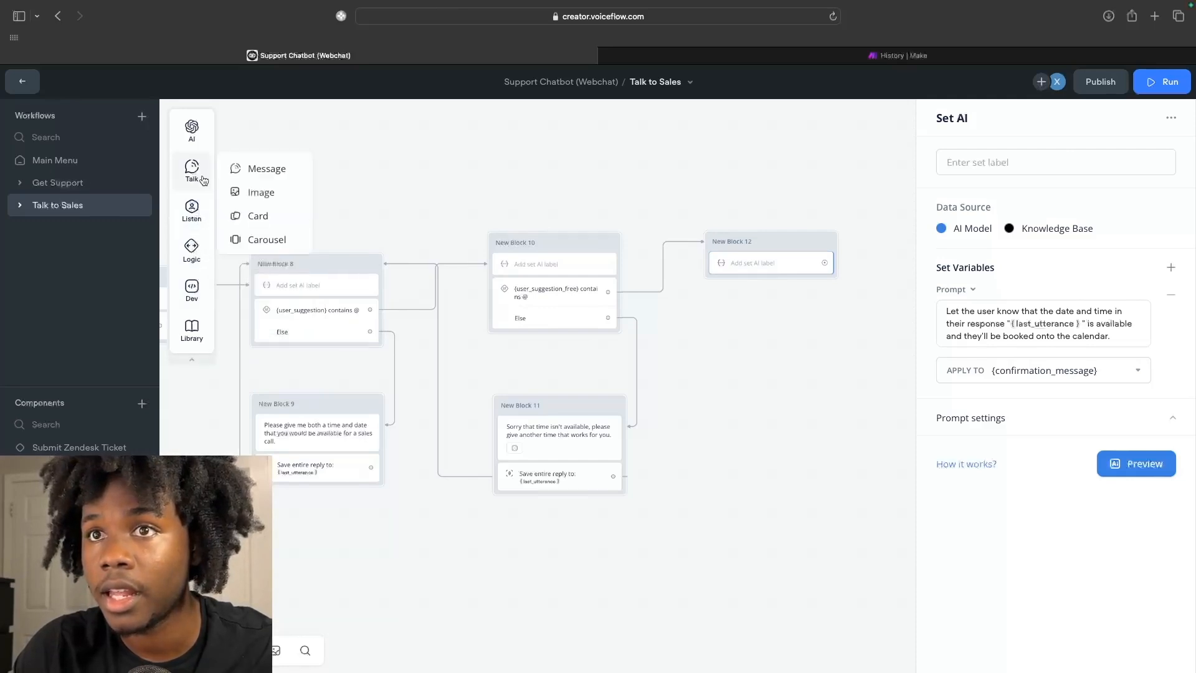
{"action": "left_click_drag", "start_coordinate": [239, 166], "coordinate": [743, 277]}
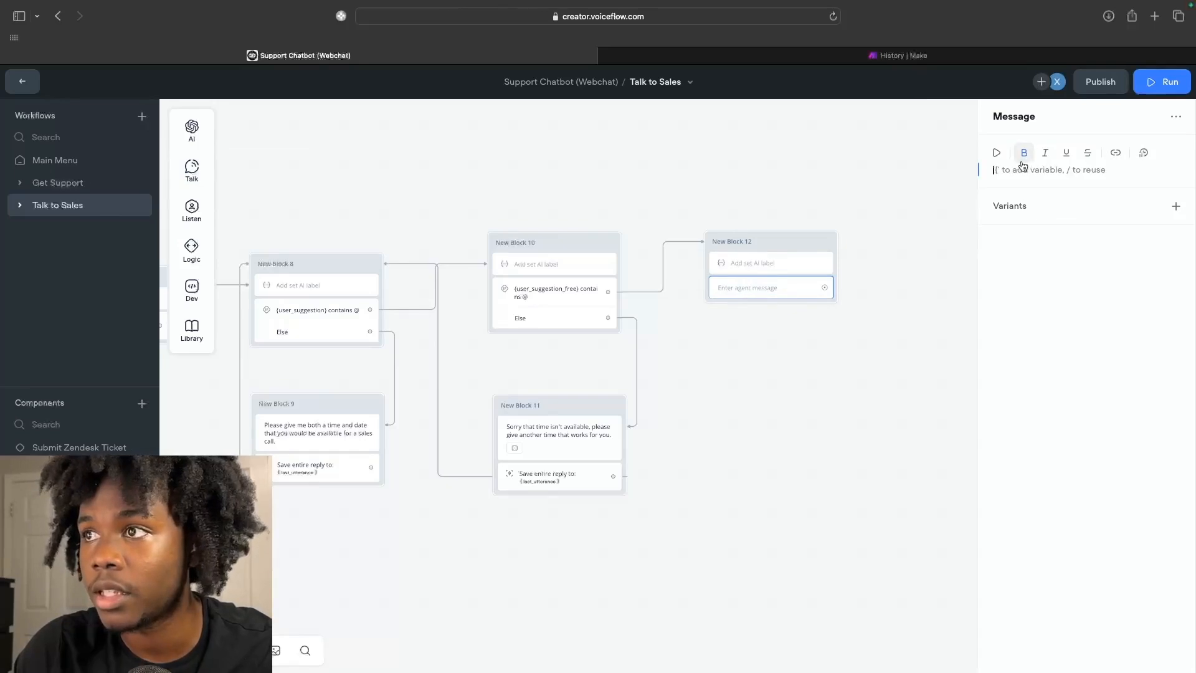
{"action": "type", "text": "{"}
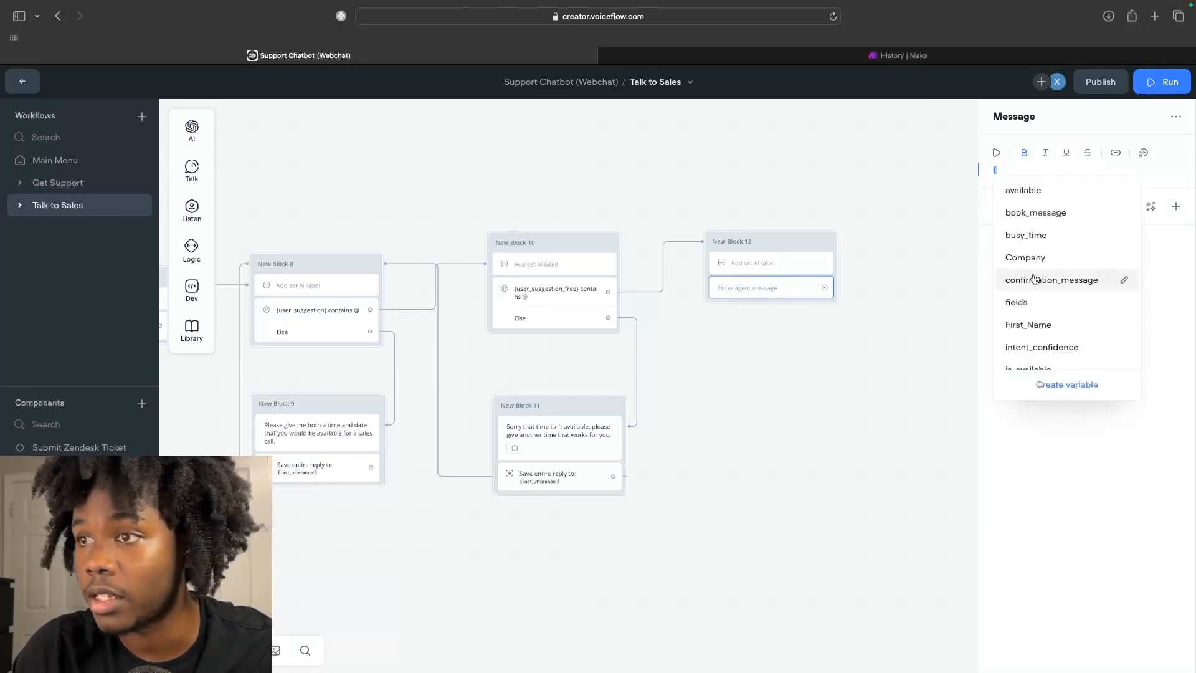
{"action": "type", "text": "conf"}
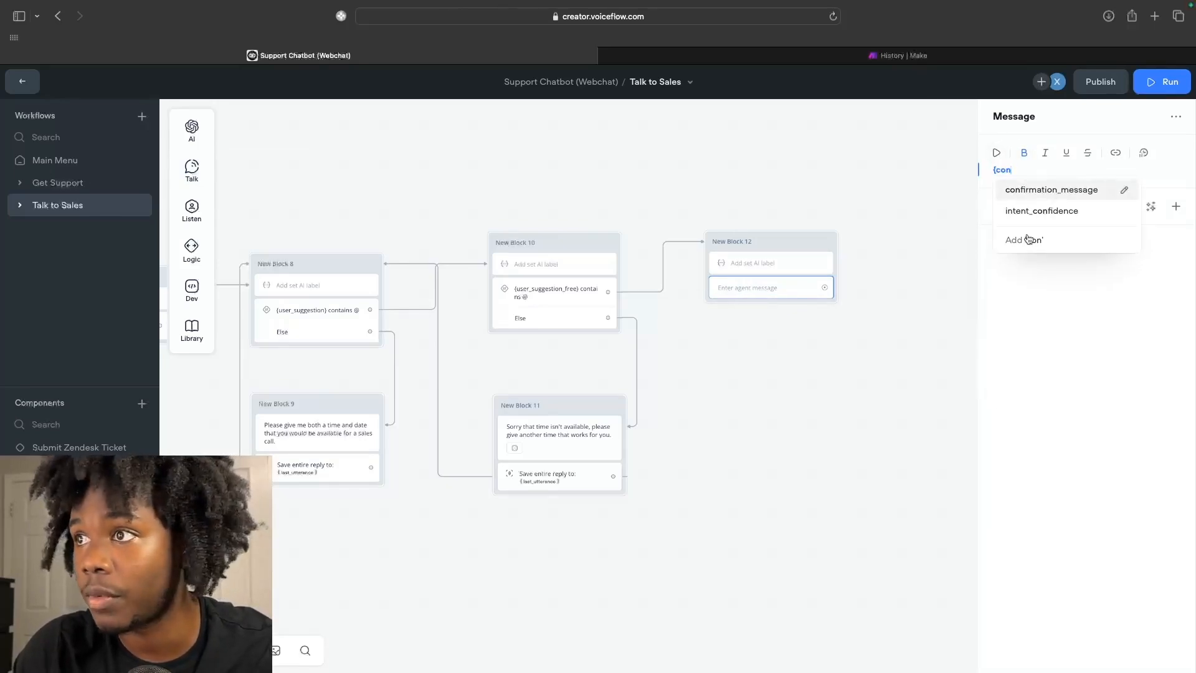
{"action": "left_click", "coordinate": [1029, 191]}
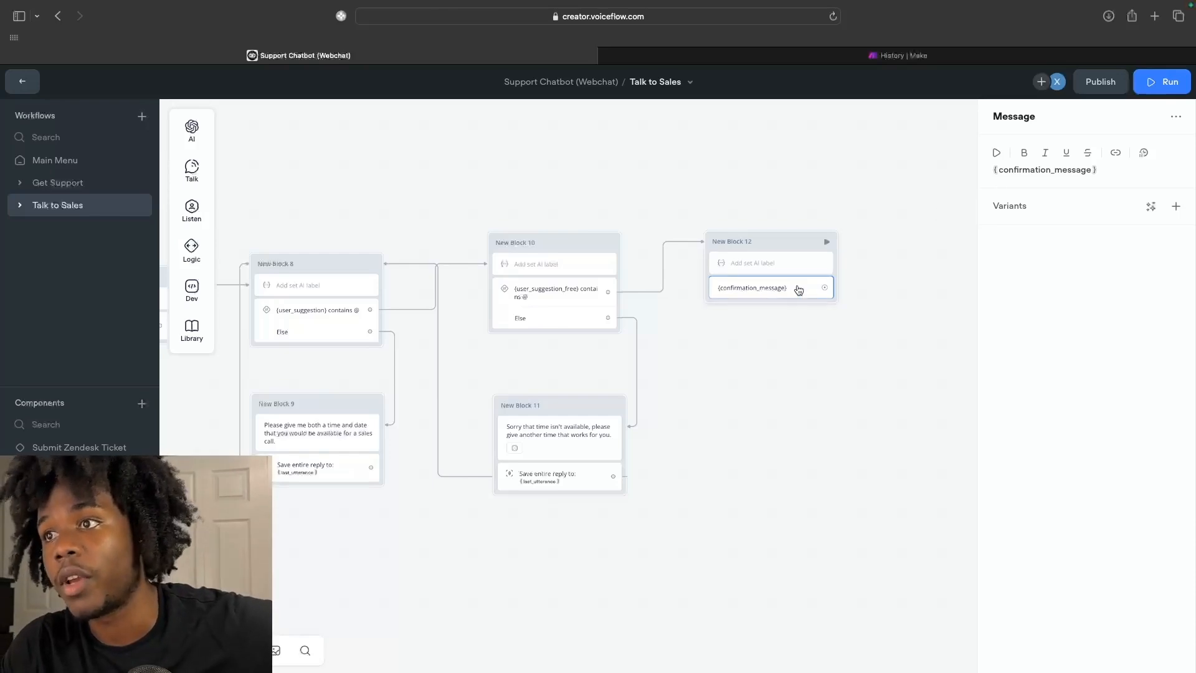
{"action": "left_click", "coordinate": [784, 270]}
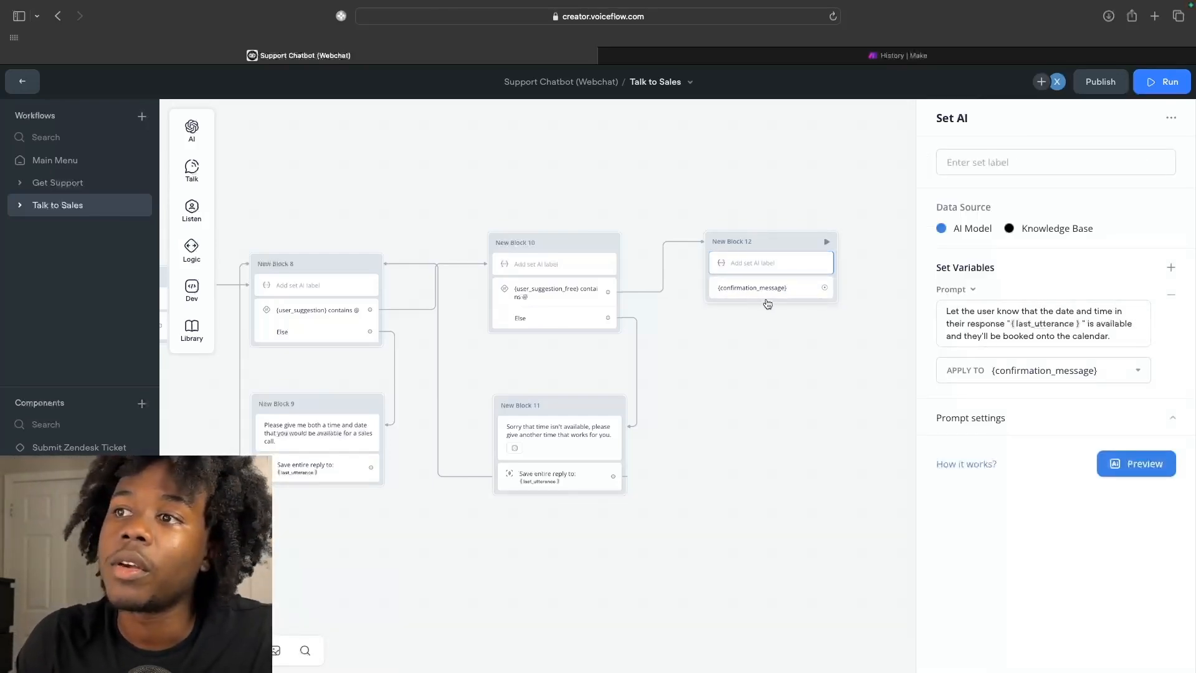
{"action": "left_click", "coordinate": [763, 354]}
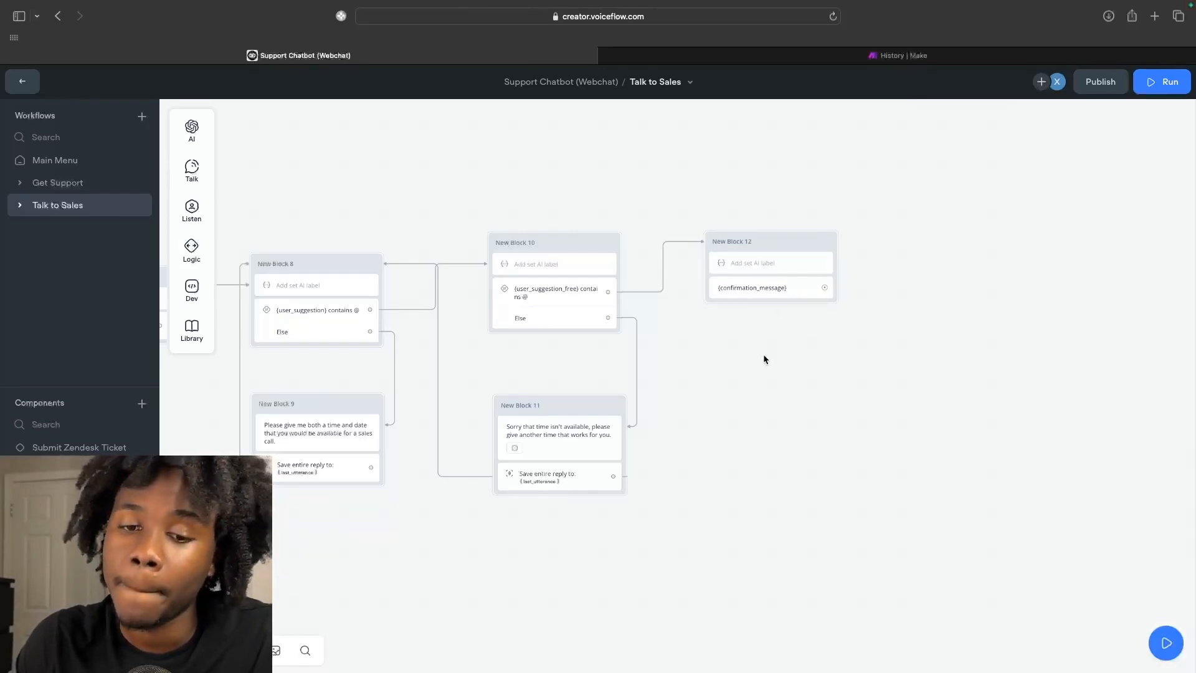
Add a second Set AI step prompting to return the reply's date and time as MM/DD/YYYY HH:MM A.
{"action": "scroll", "coordinate": [764, 359], "scroll_direction": "down", "scroll_amount": 2}
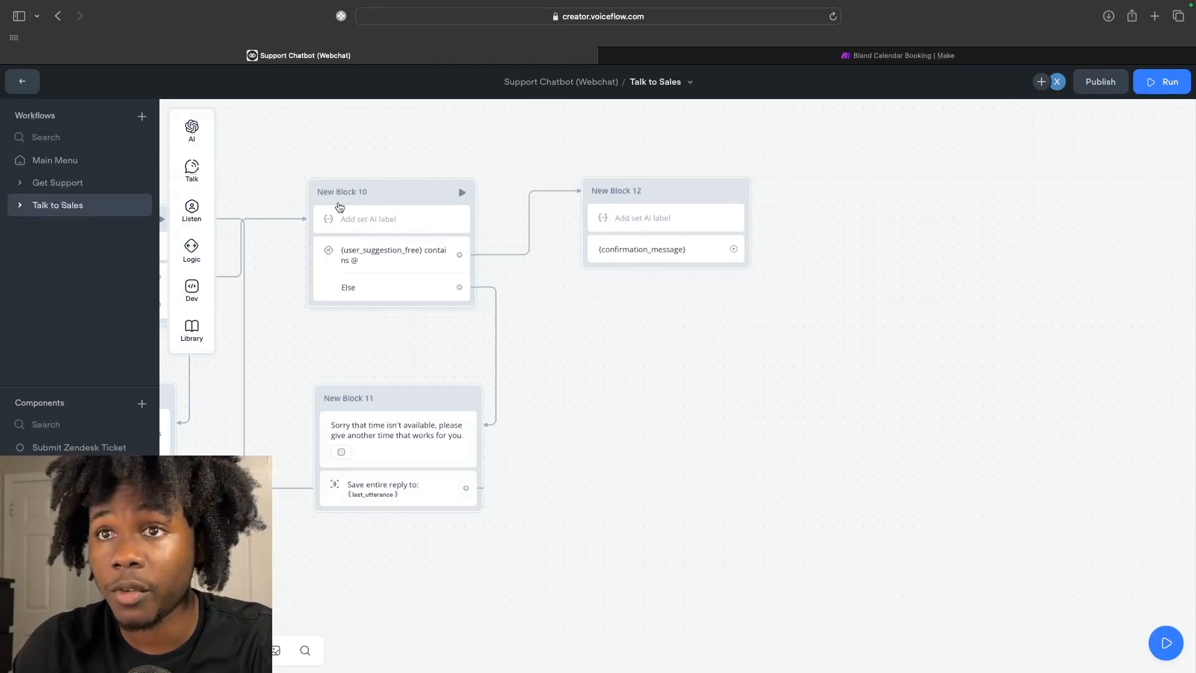
{"action": "mouse_move", "coordinate": [192, 212]}
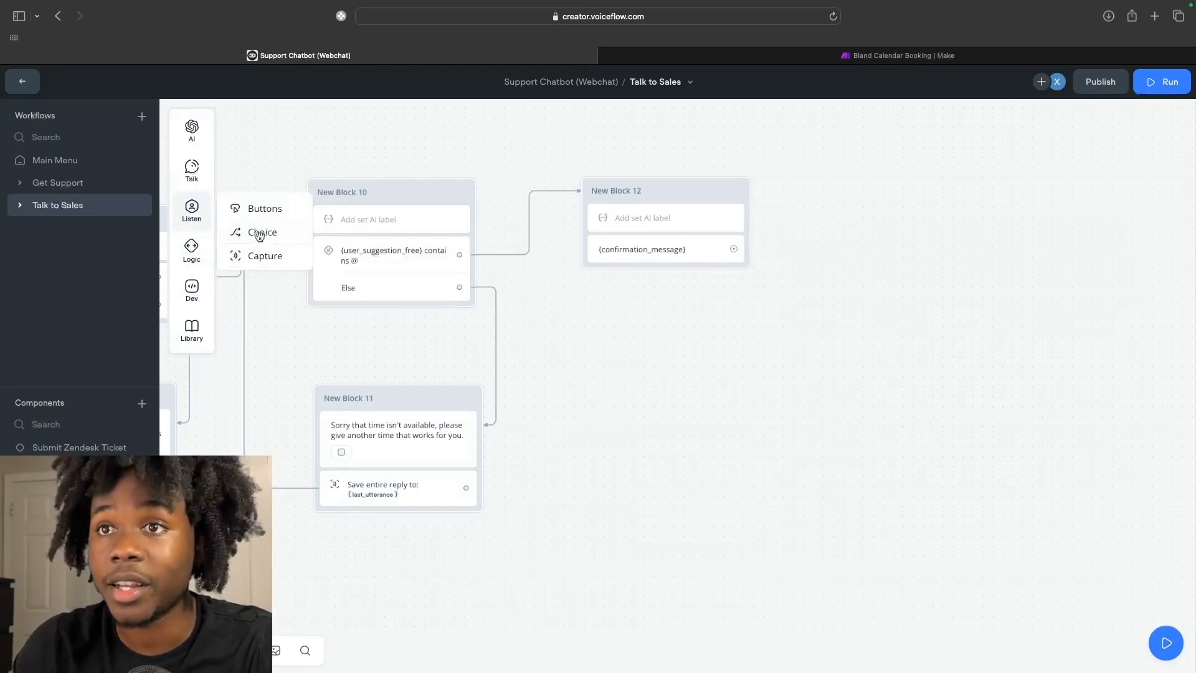
{"action": "mouse_move", "coordinate": [192, 129]}
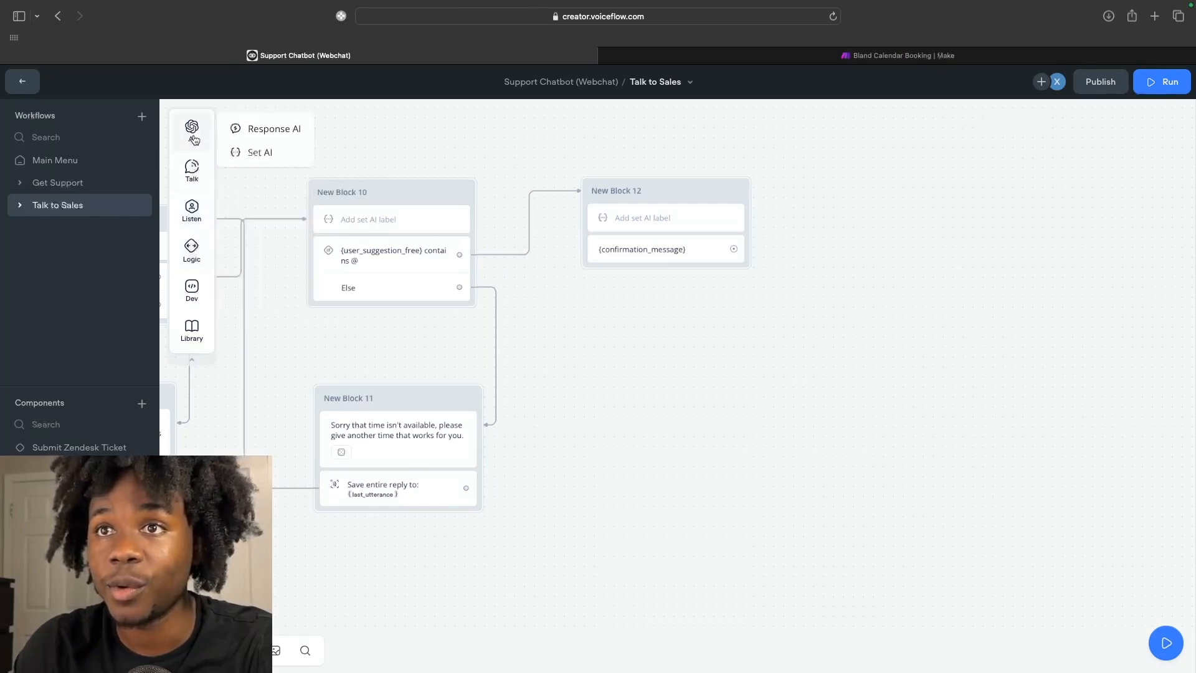
{"action": "left_click_drag", "start_coordinate": [254, 149], "coordinate": [626, 279]}
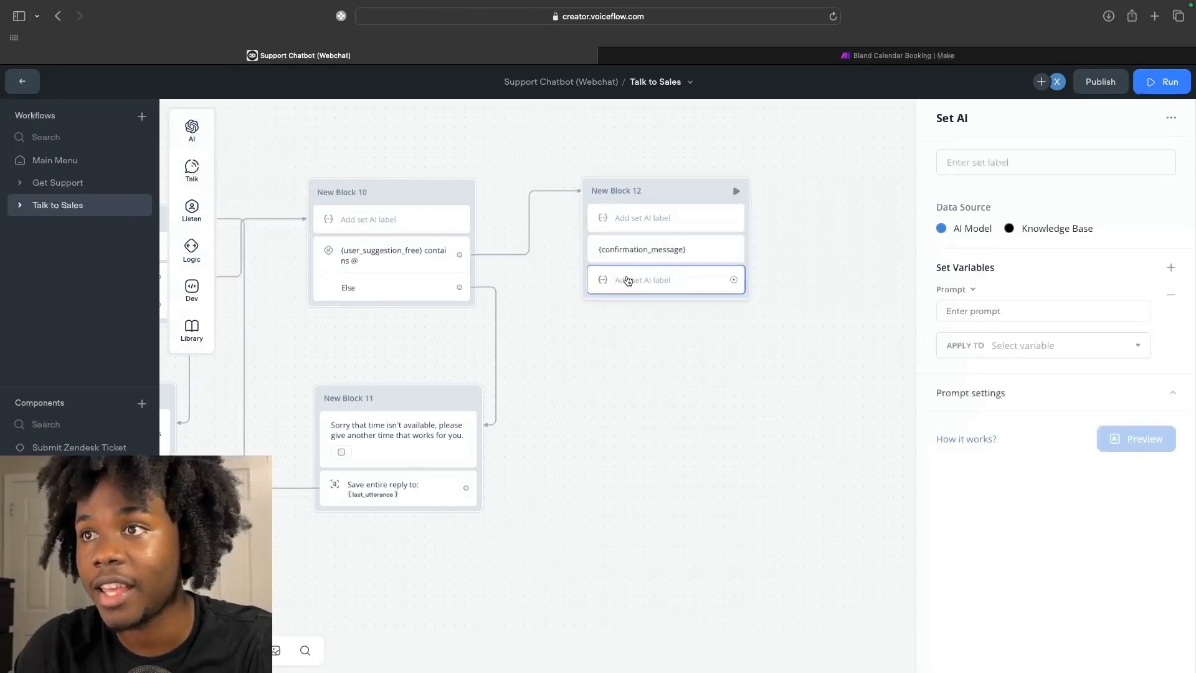
{"action": "left_click", "coordinate": [968, 313]}
{"action": "type", "text": "Parse thi"}
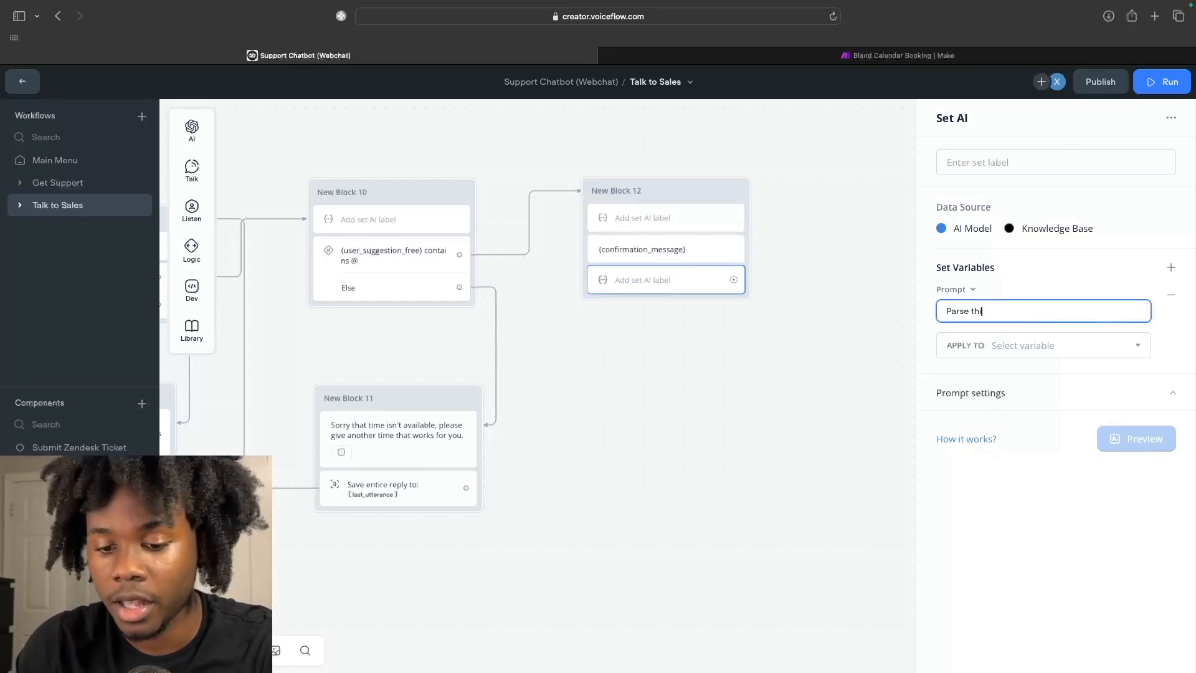
{"action": "key", "text": "BackSpace"}
{"action": "key", "text": "BackSpace"}
{"action": "key", "text": "BackSpace"}
{"action": "key", "text": "BackSpace"}
{"action": "key", "text": "BackSpace"}
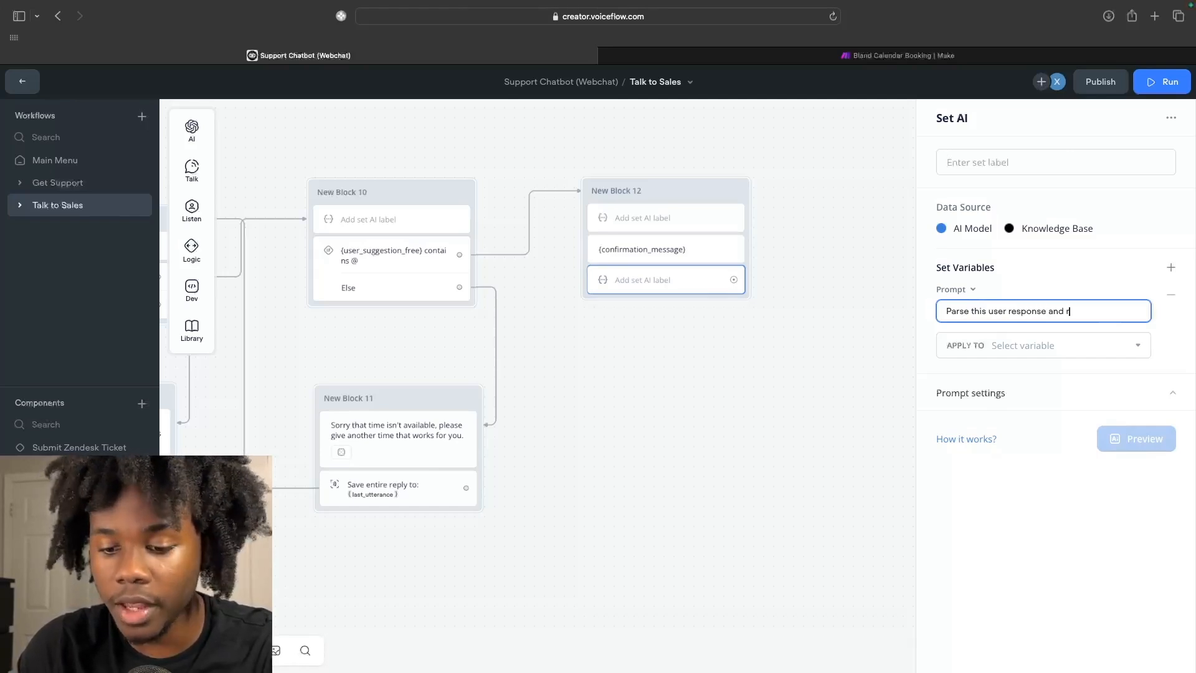
{"action": "type", "text": "rn the"}
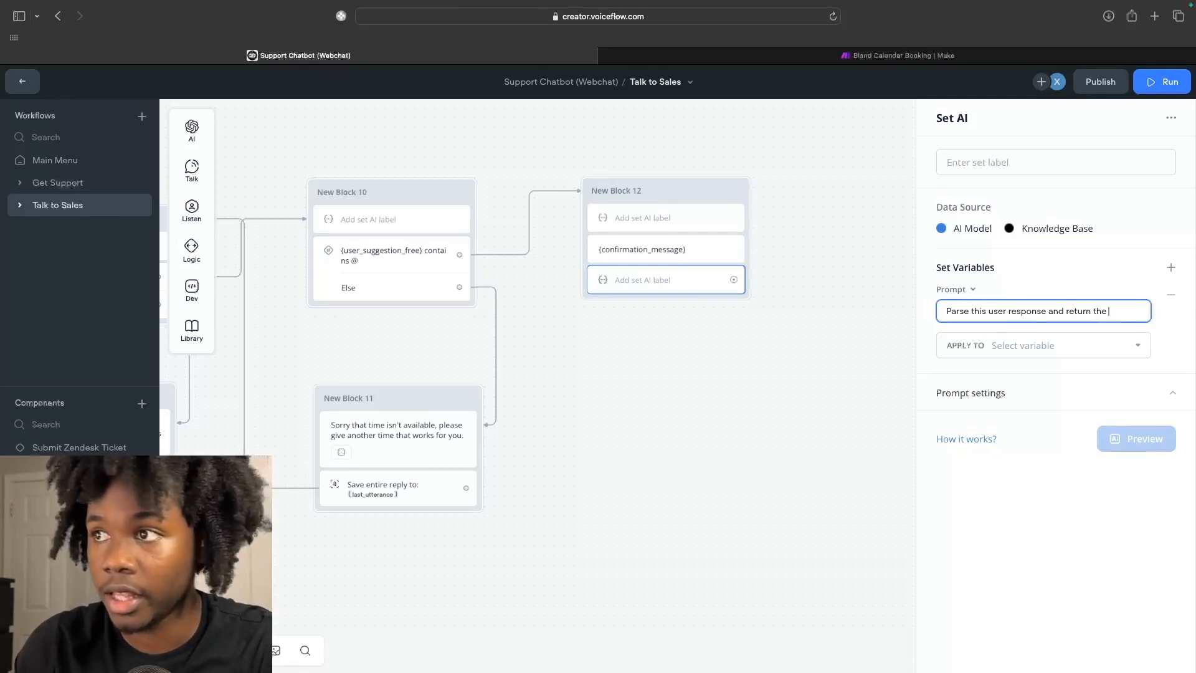
{"action": "type", "text": "date and time in"}
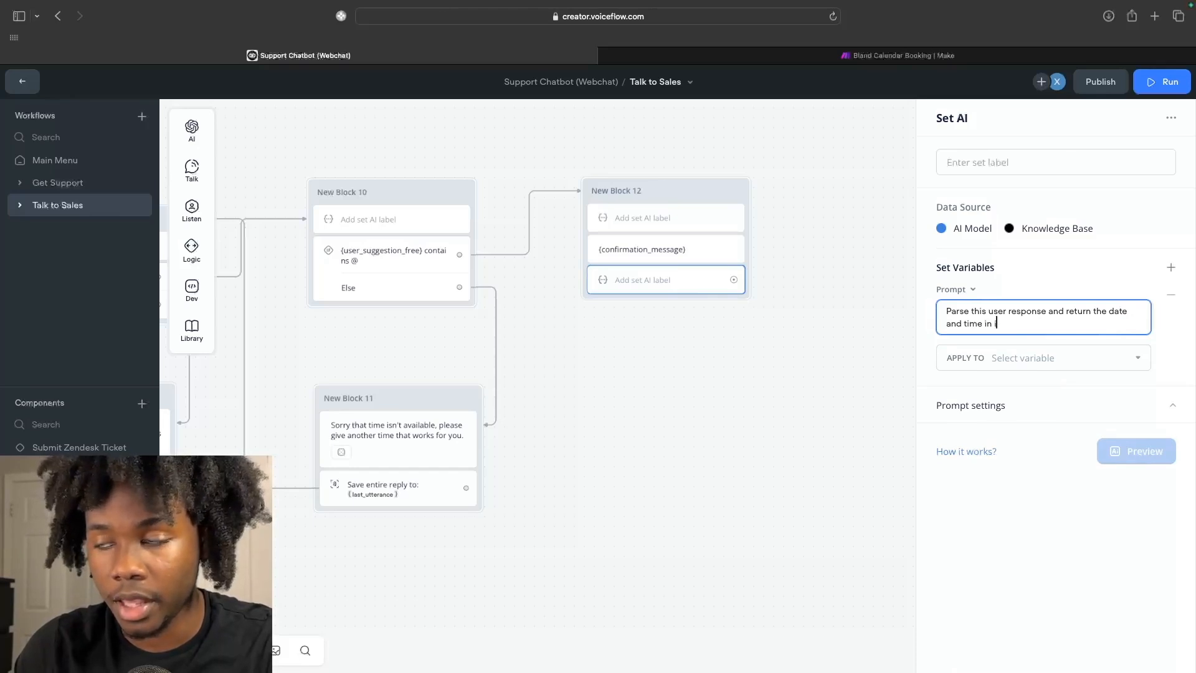
{"action": "type", "text": " i"}
{"action": "key", "text": "BackSpace"}
{"action": "key", "text": "BackSpace"}
{"action": "key", "text": "BackSpace"}
{"action": "key", "text": "BackSpace"}
{"action": "type", "text": "you find "}
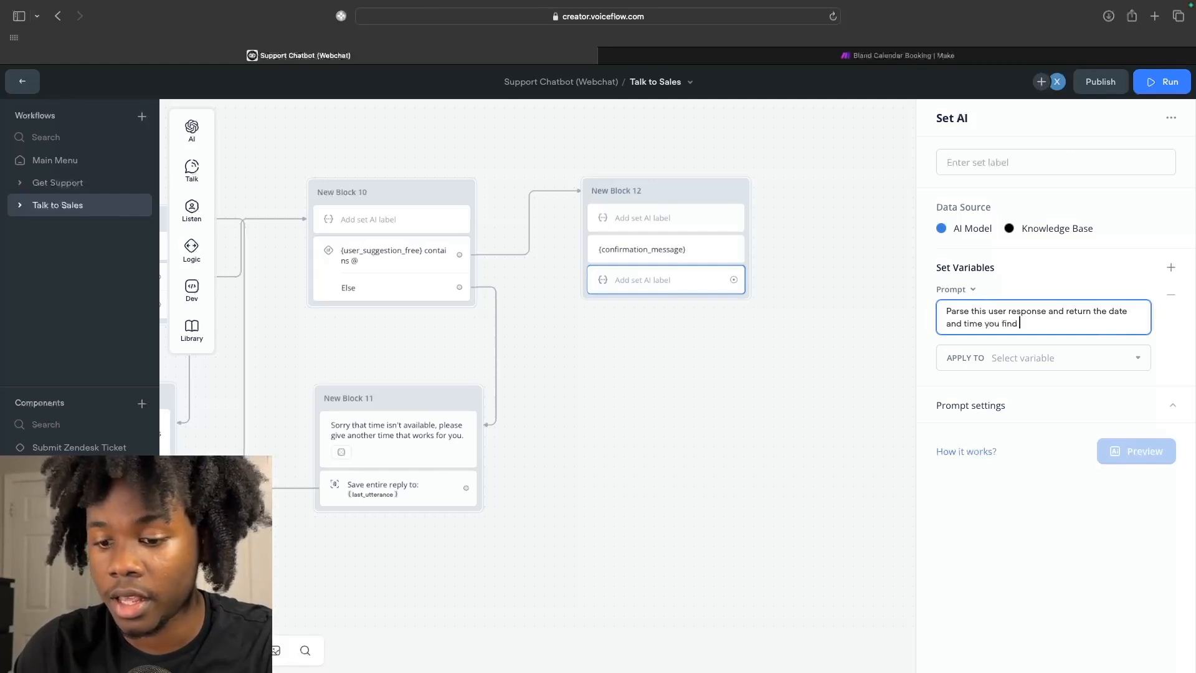
{"action": "type", "text": "in the following format"}
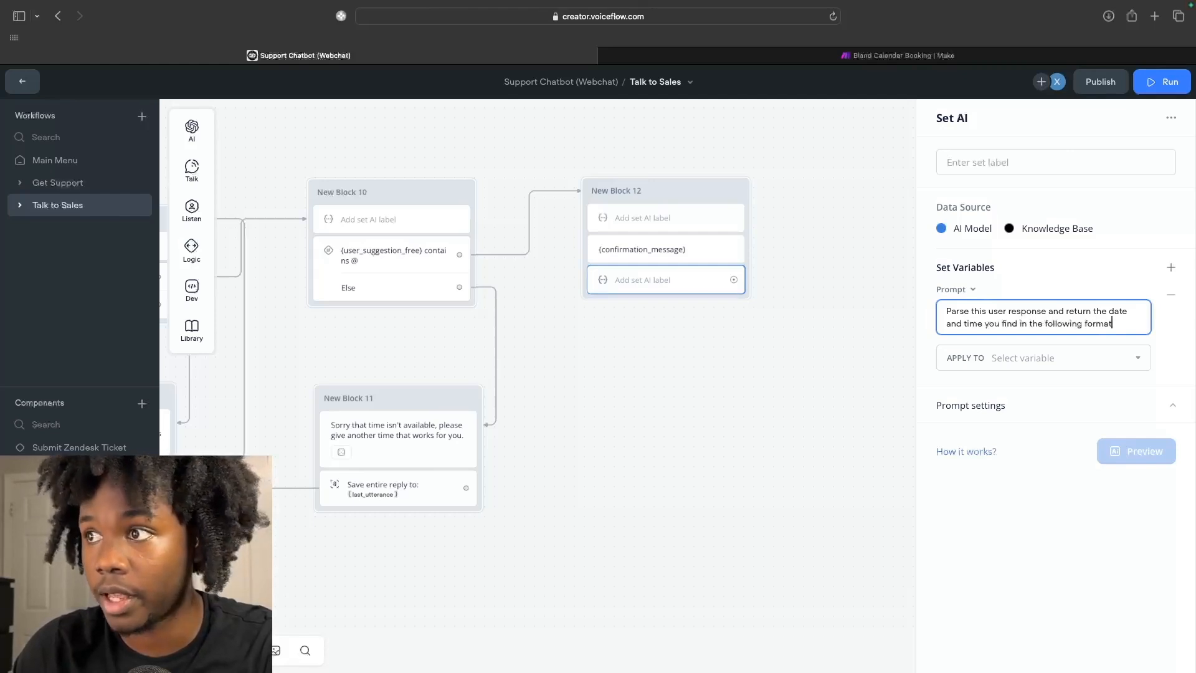
{"action": "type", "text": " (MM/DD?YYYY"}
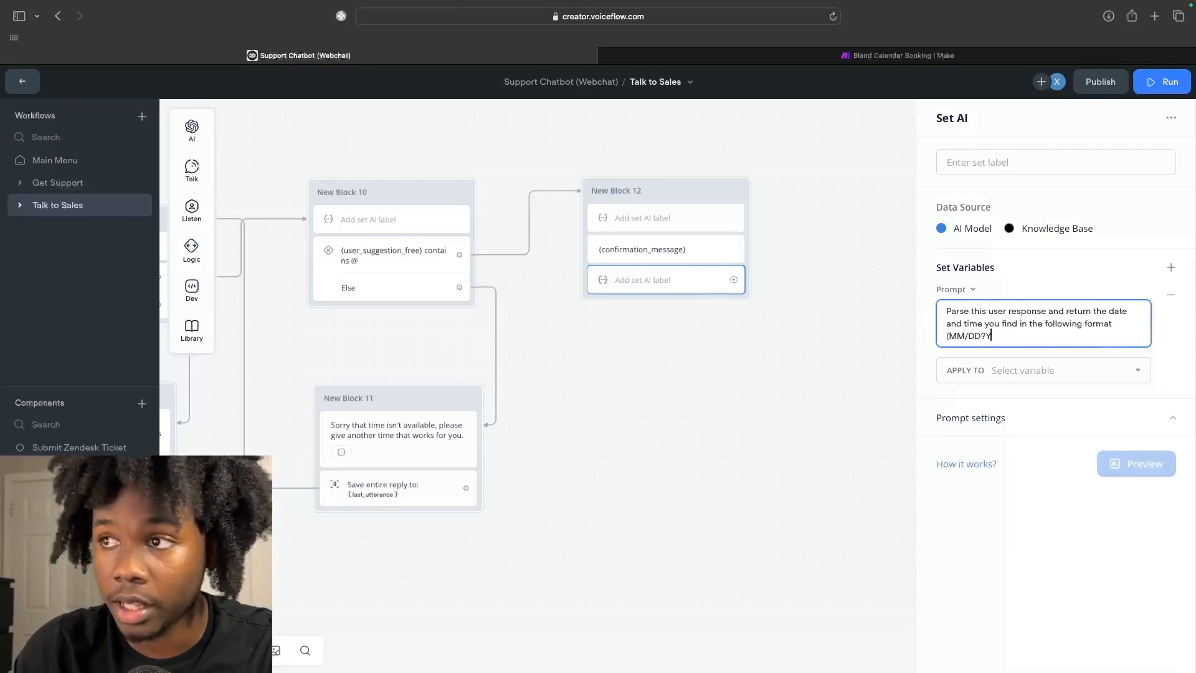
{"action": "left_click", "coordinate": [984, 336]}
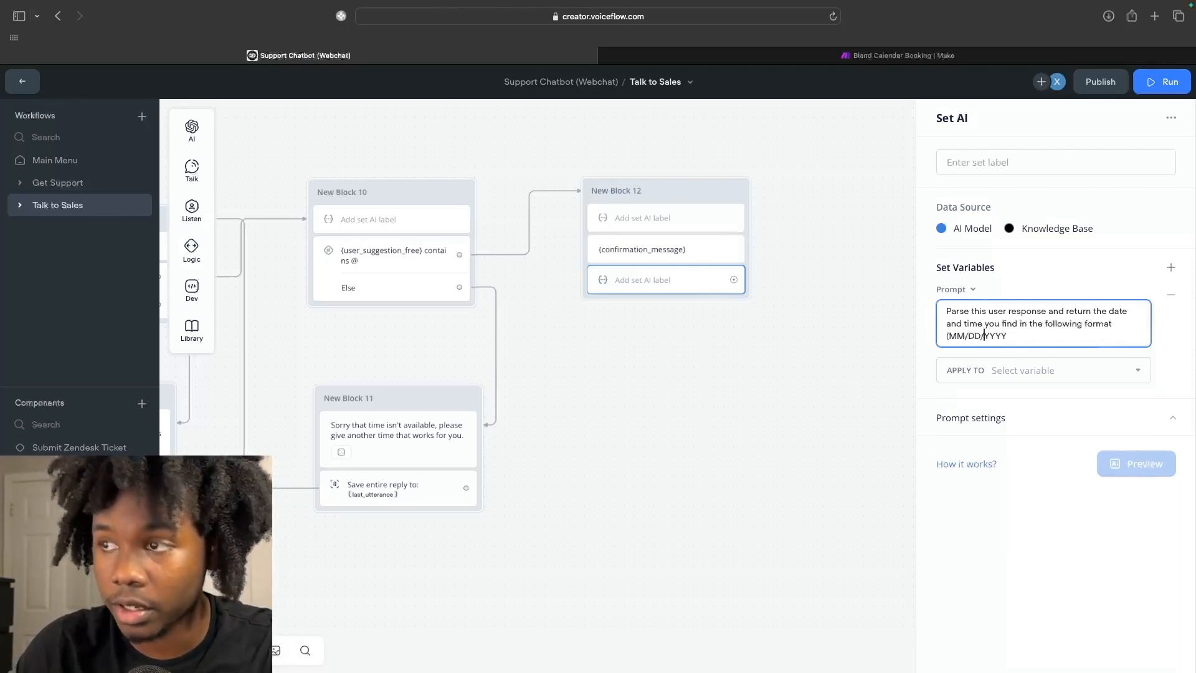
{"action": "key", "text": "BackSpace"}
{"action": "type", "text": "/YYYY"}
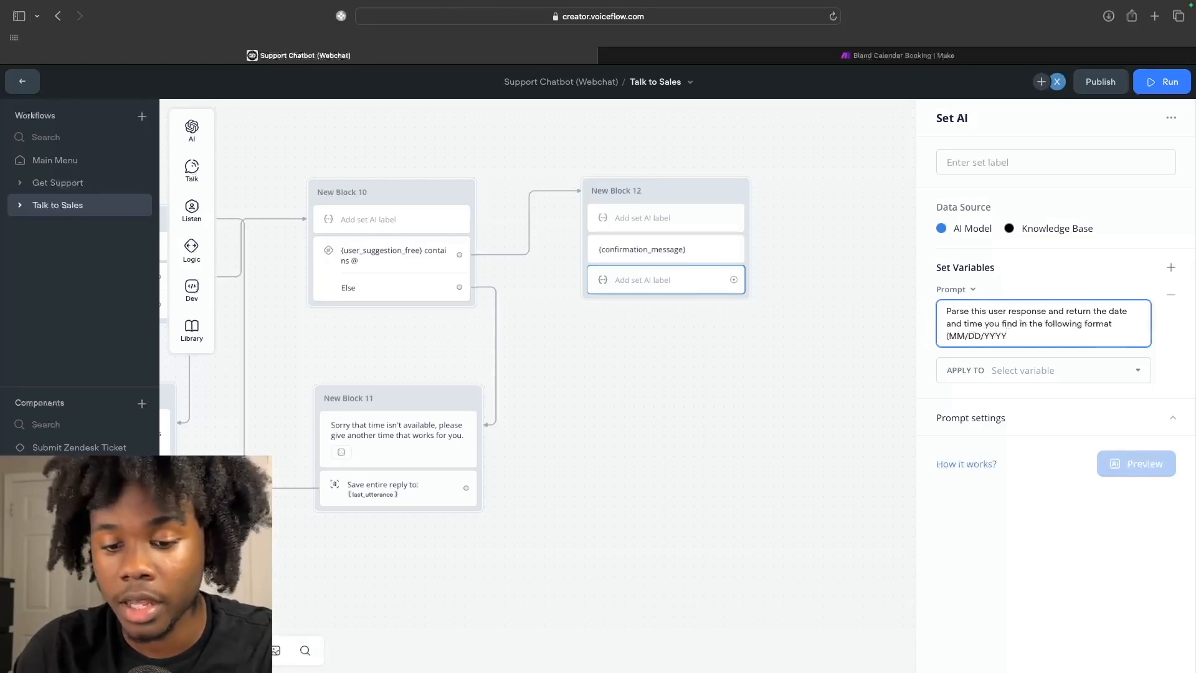
{"action": "type", "text": " H"}
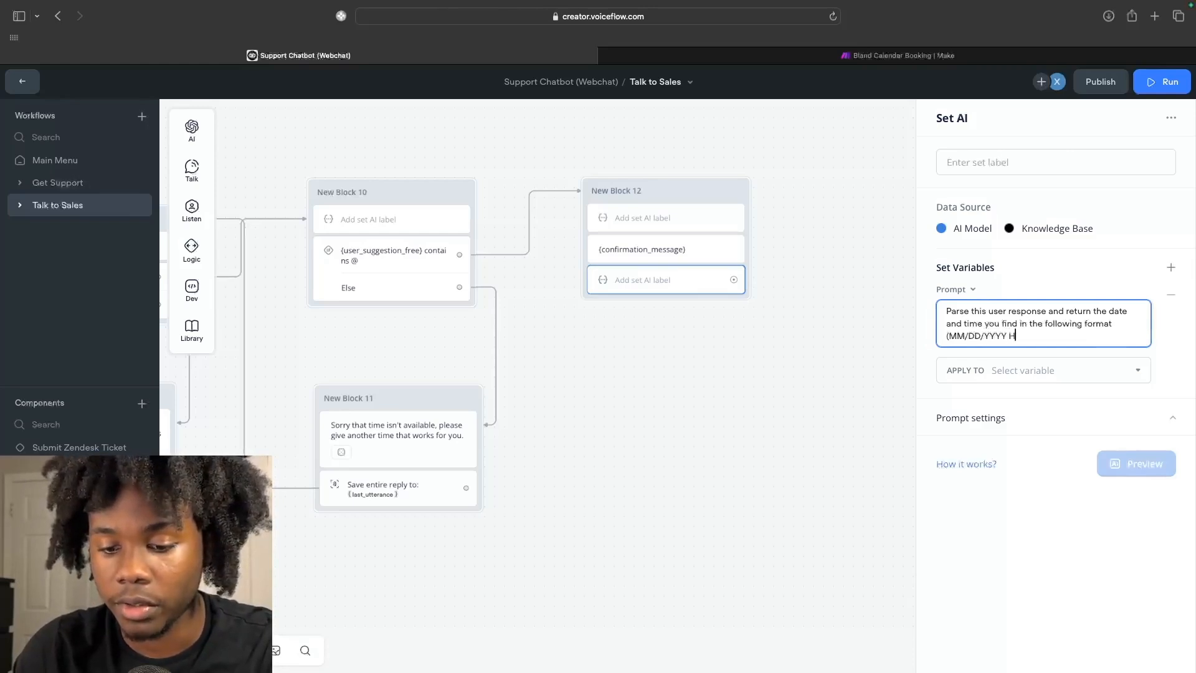
{"action": "type", "text": "H:MM "}
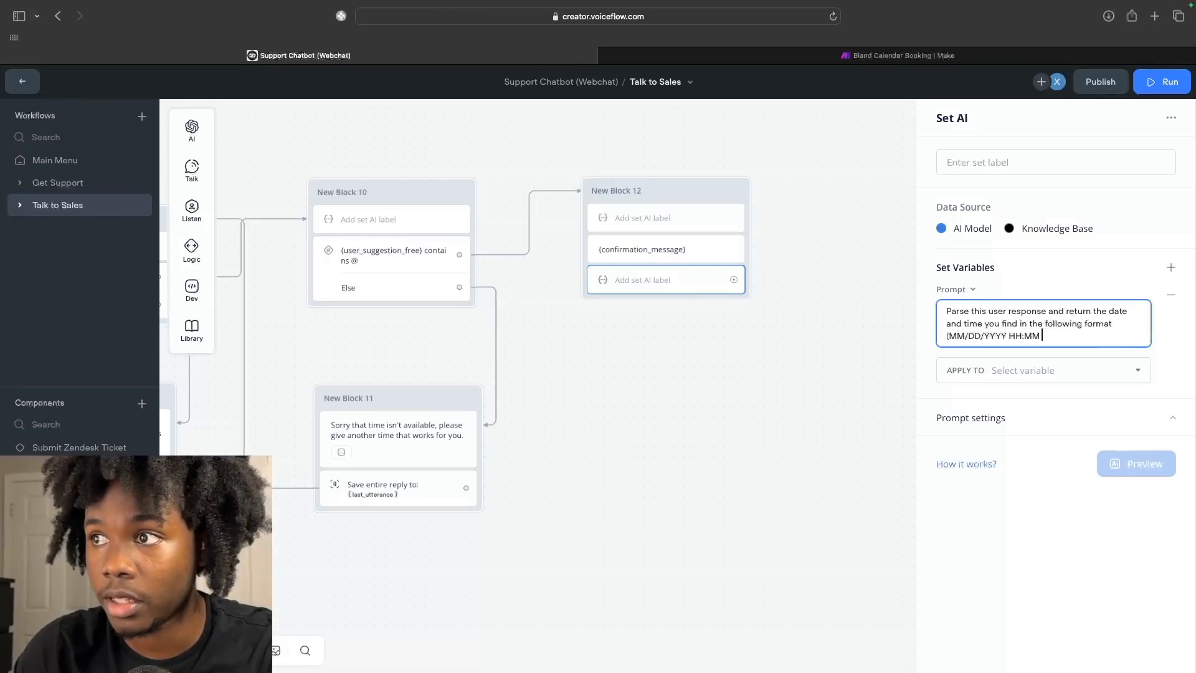
{"action": "type", "text": "A"}
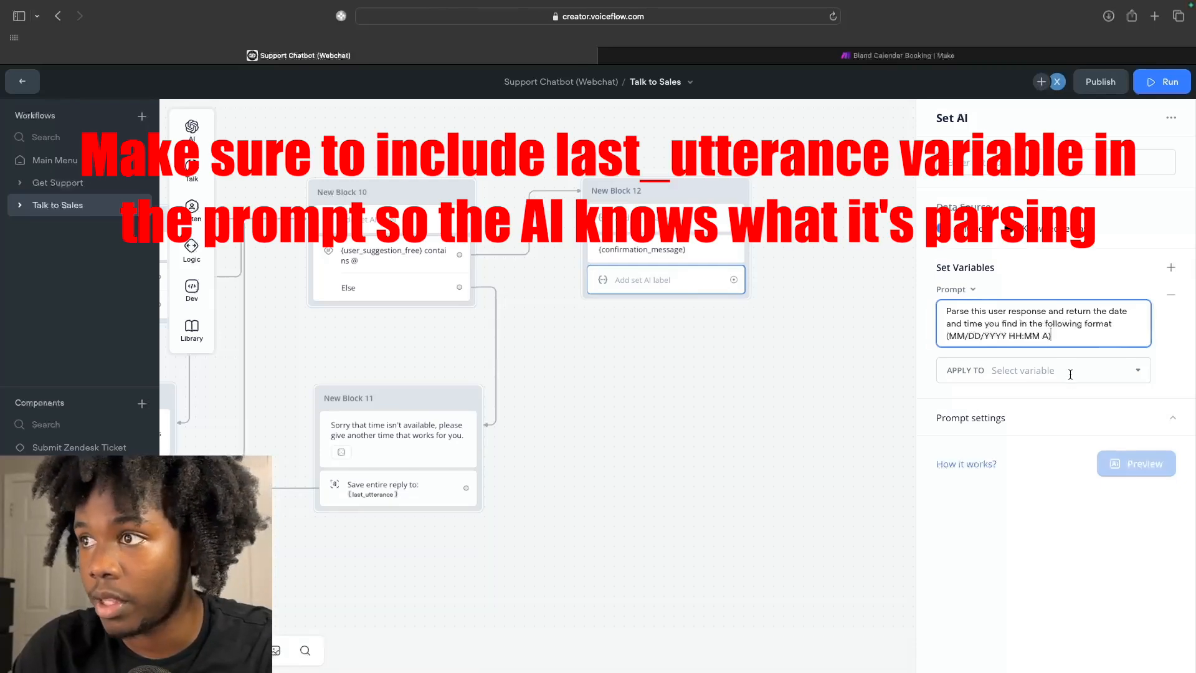
{"action": "left_click", "coordinate": [993, 381]}
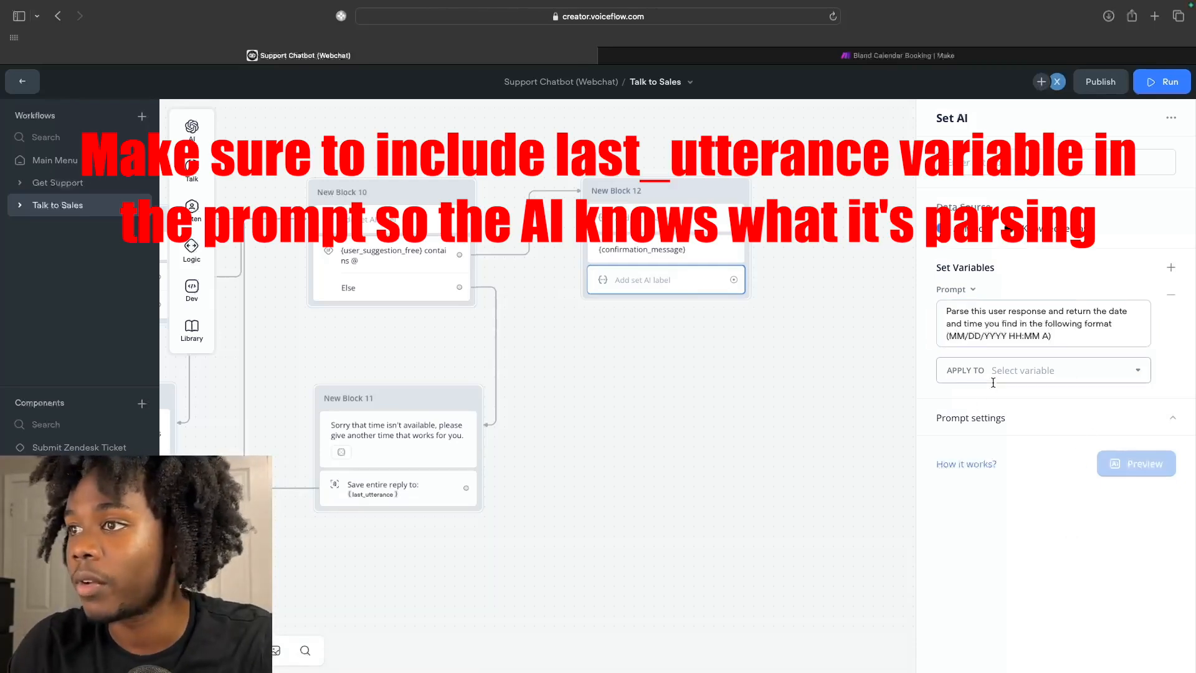
Store the parsed date and time in a new variable named call_date.
{"action": "left_click", "coordinate": [993, 382]}
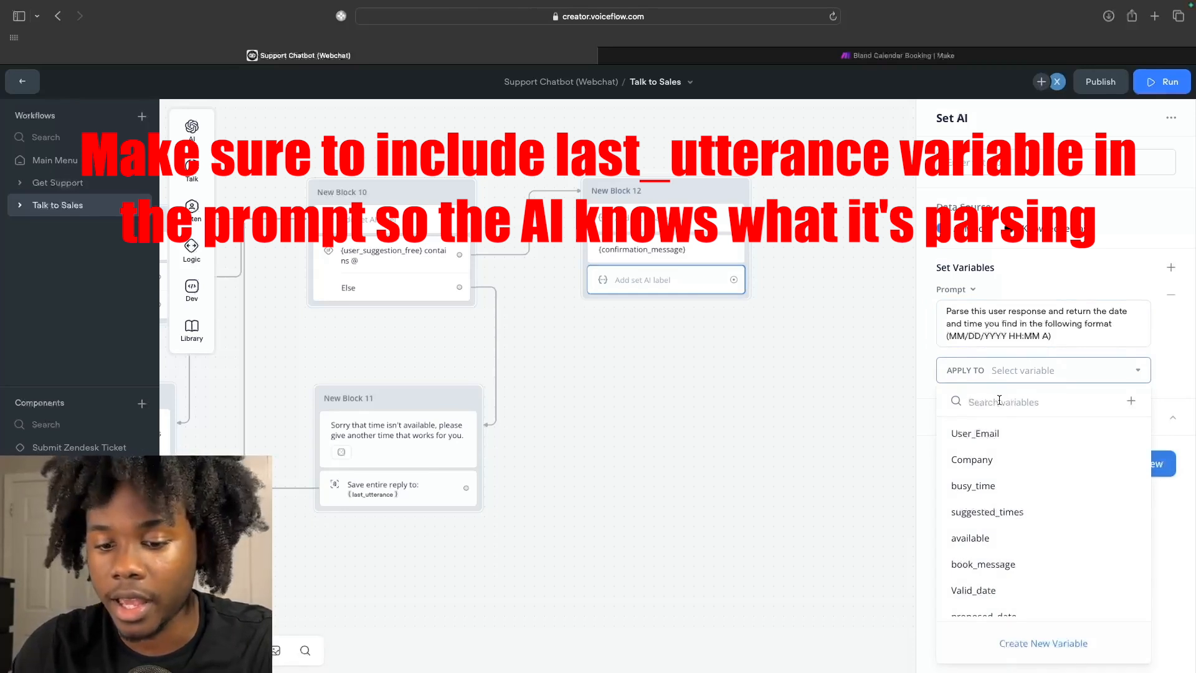
{"action": "type", "text": "call"}
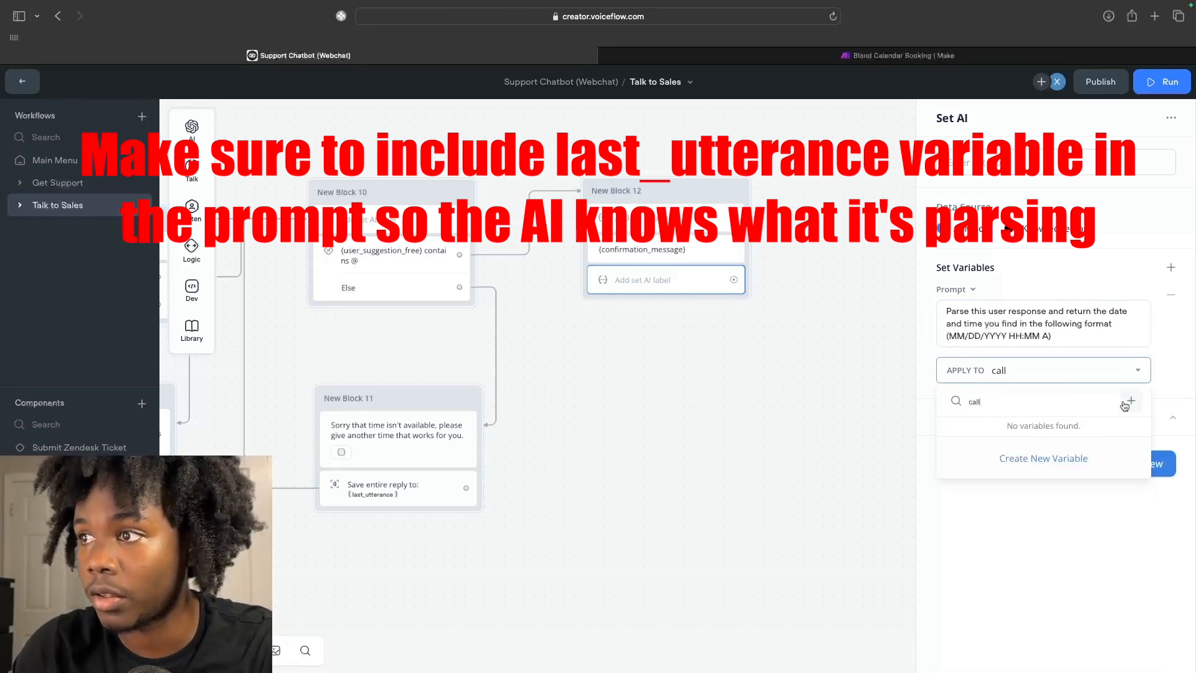
{"action": "left_click", "coordinate": [1129, 402]}
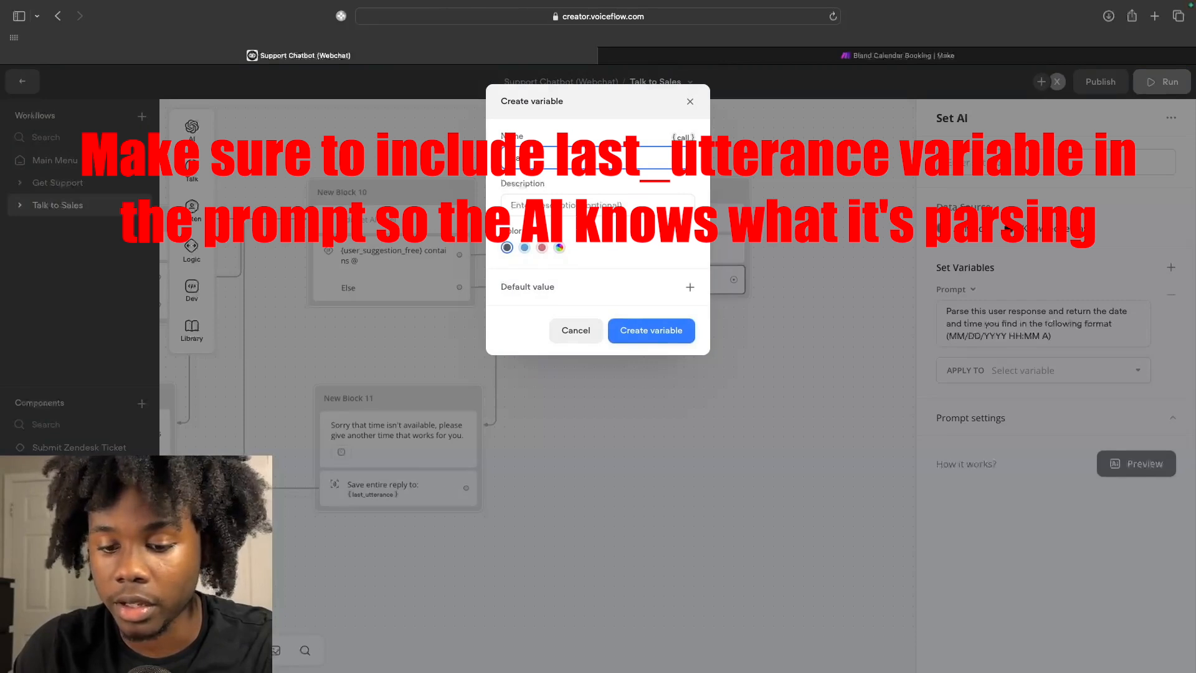
{"action": "type", "text": "_date"}
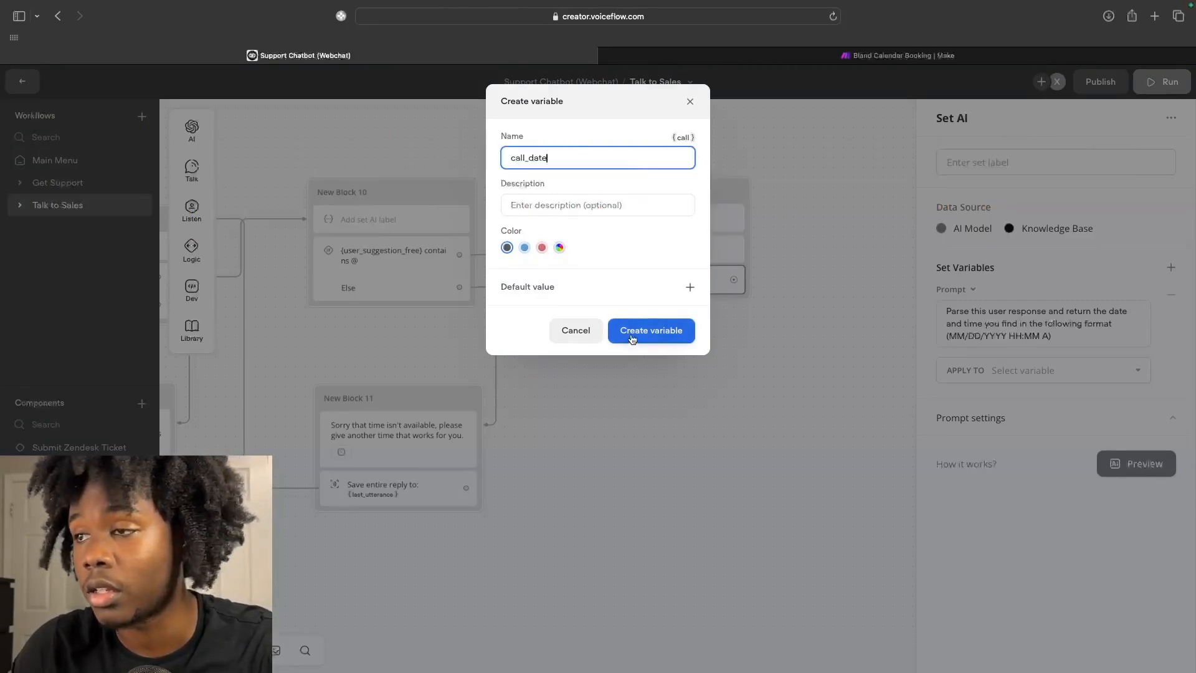
{"action": "left_click", "coordinate": [632, 339]}
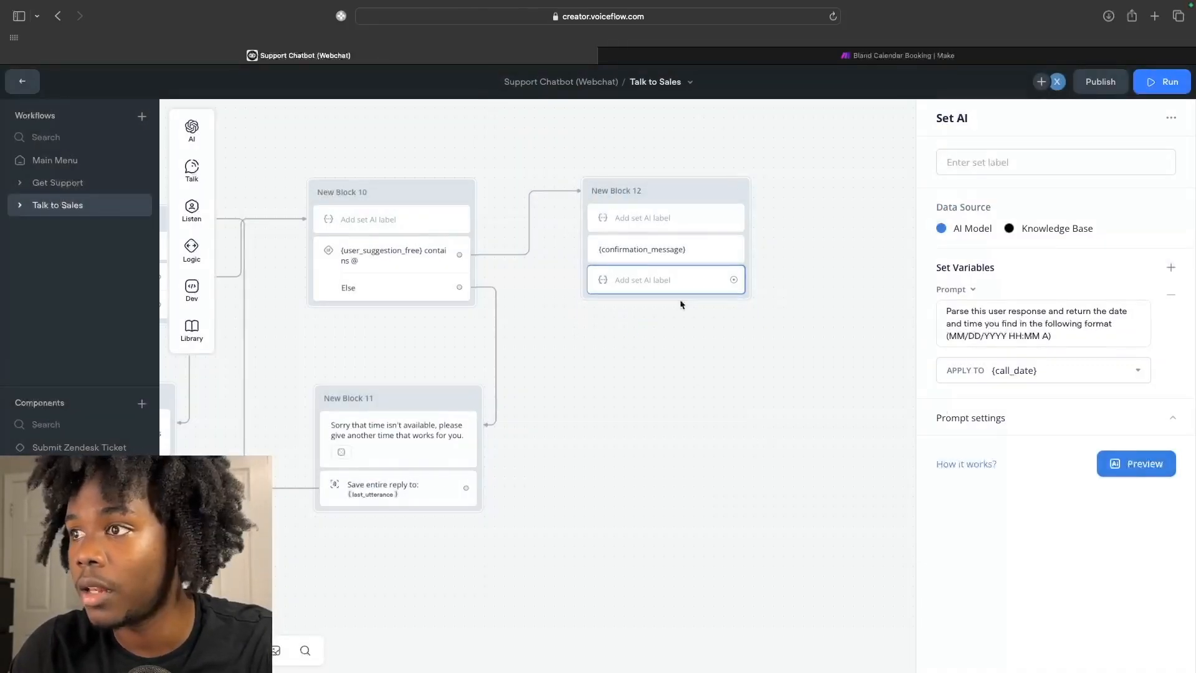
Add a POST API step to New Block 12 with raw body {"call_date":"{call_date}"}.
{"action": "mouse_move", "coordinate": [192, 289]}
{"action": "left_click_drag", "start_coordinate": [248, 316], "coordinate": [611, 299]}
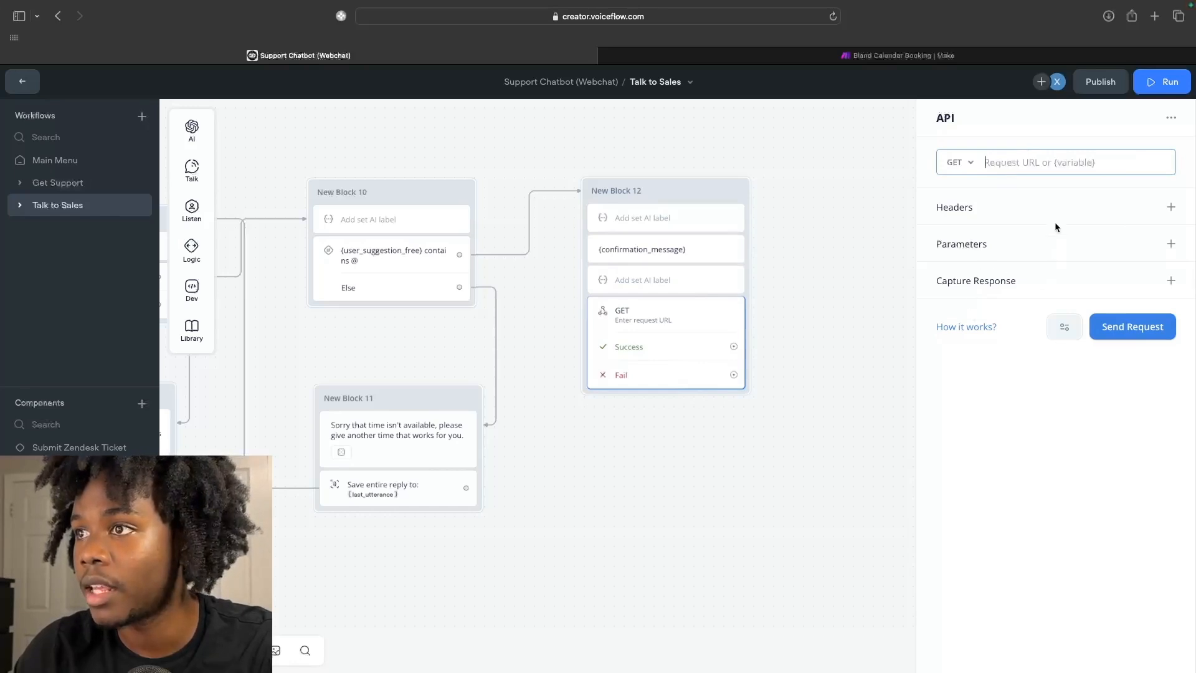
{"action": "left_click", "coordinate": [964, 161]}
{"action": "left_click", "coordinate": [964, 219]}
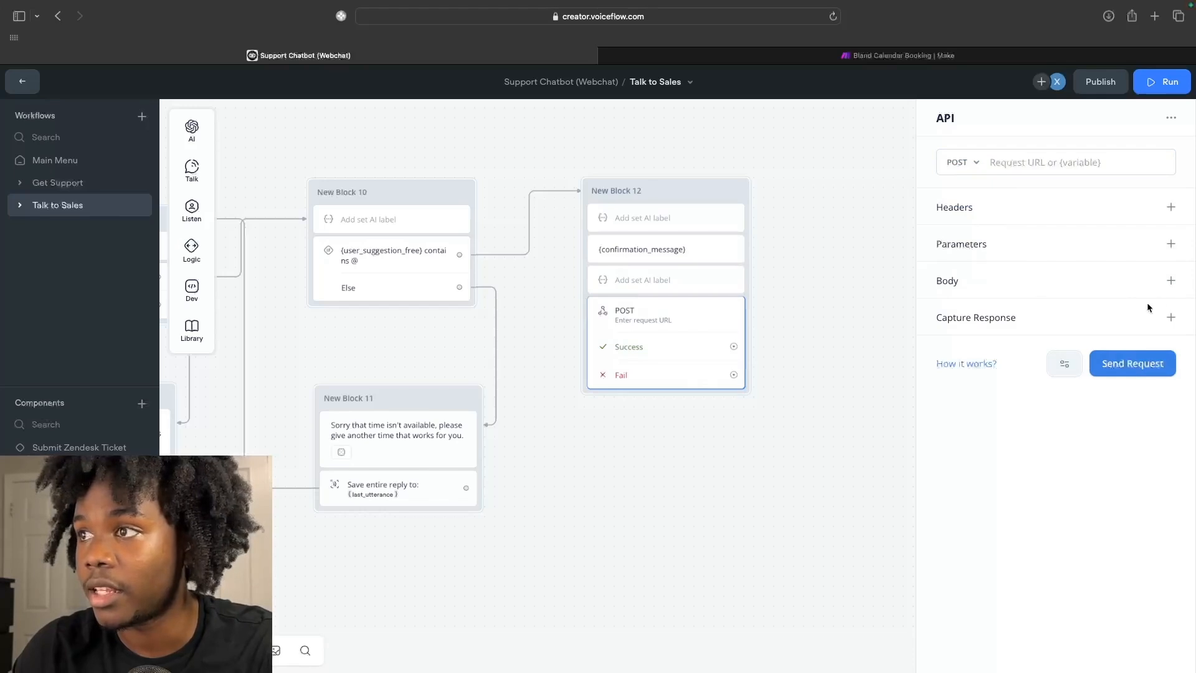
{"action": "left_click", "coordinate": [1171, 281]}
{"action": "left_click", "coordinate": [990, 339]}
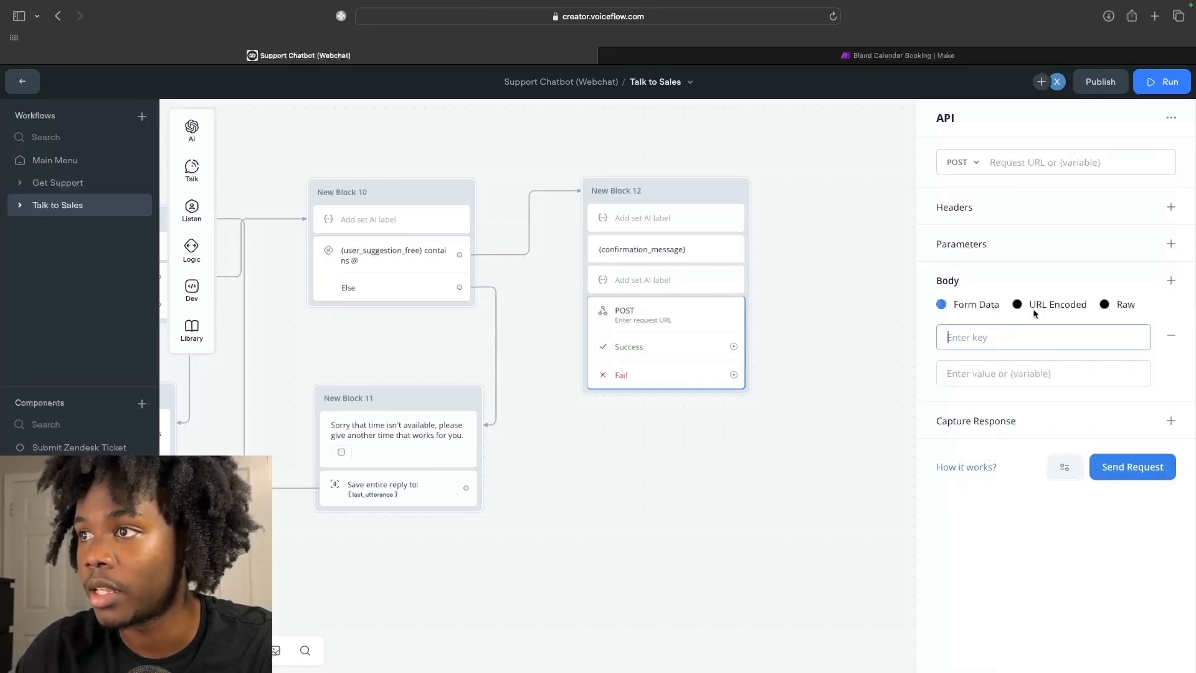
{"action": "left_click", "coordinate": [1115, 305]}
{"action": "type", "text": "{"}
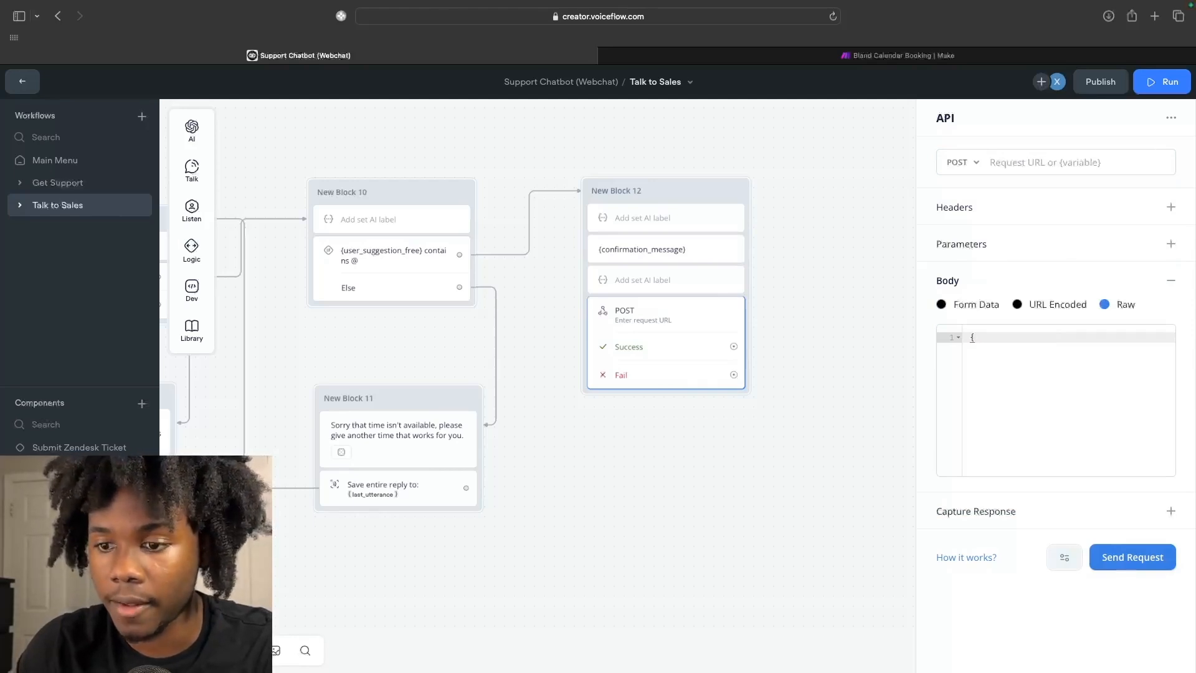
{"action": "type", "text": "\"call_dat"}
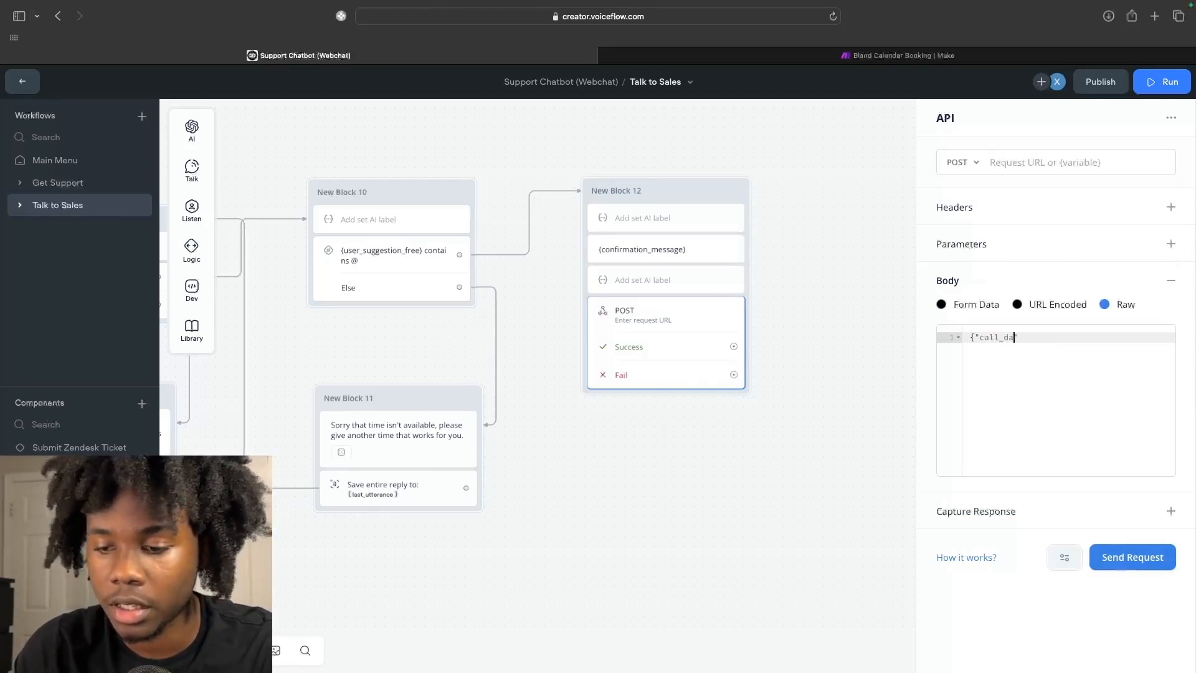
{"action": "type", "text": "e\":"}
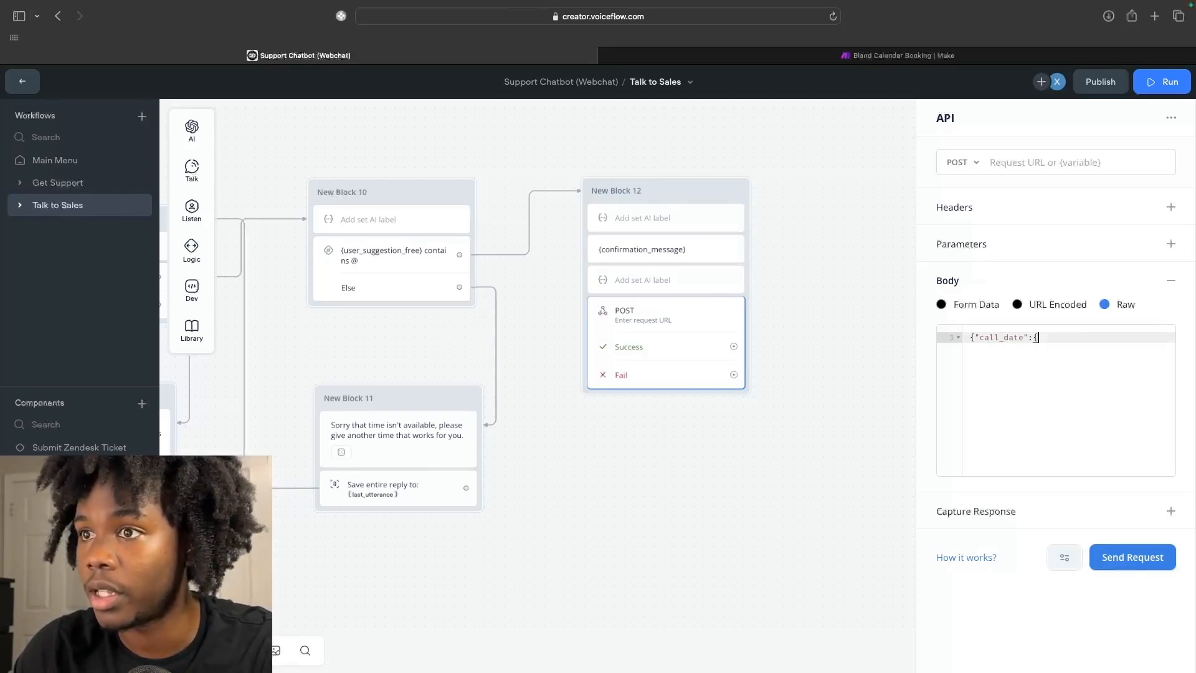
{"action": "type", "text": "{call_date"}
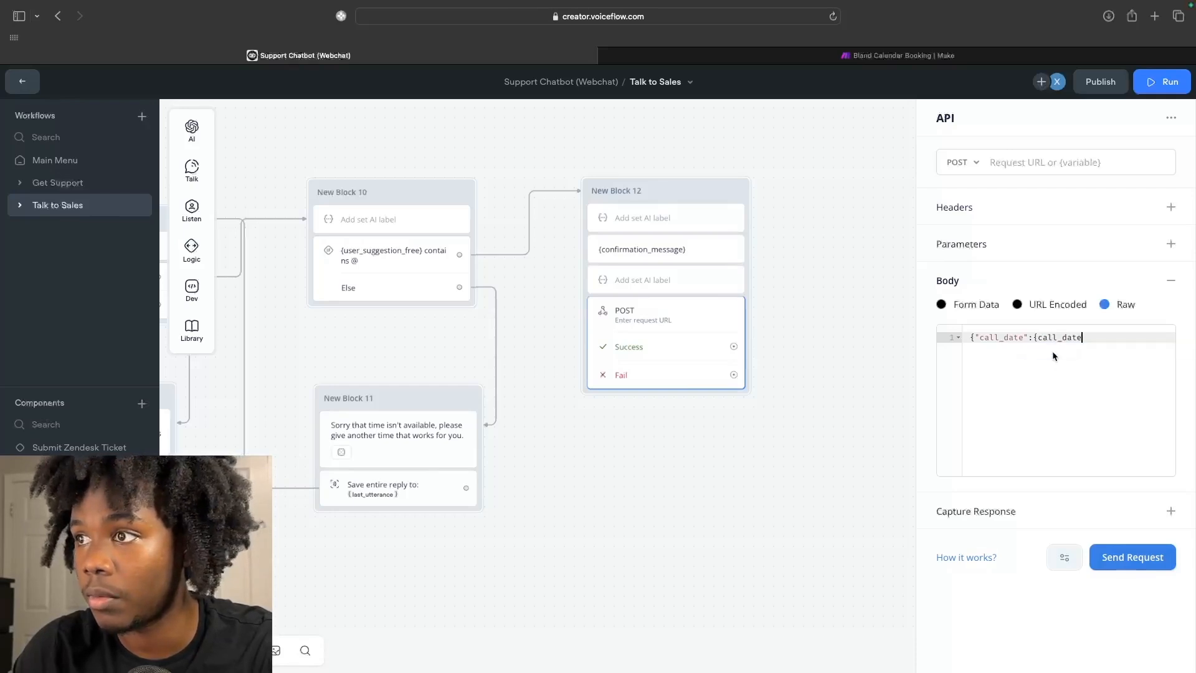
{"action": "type", "text": "}"}
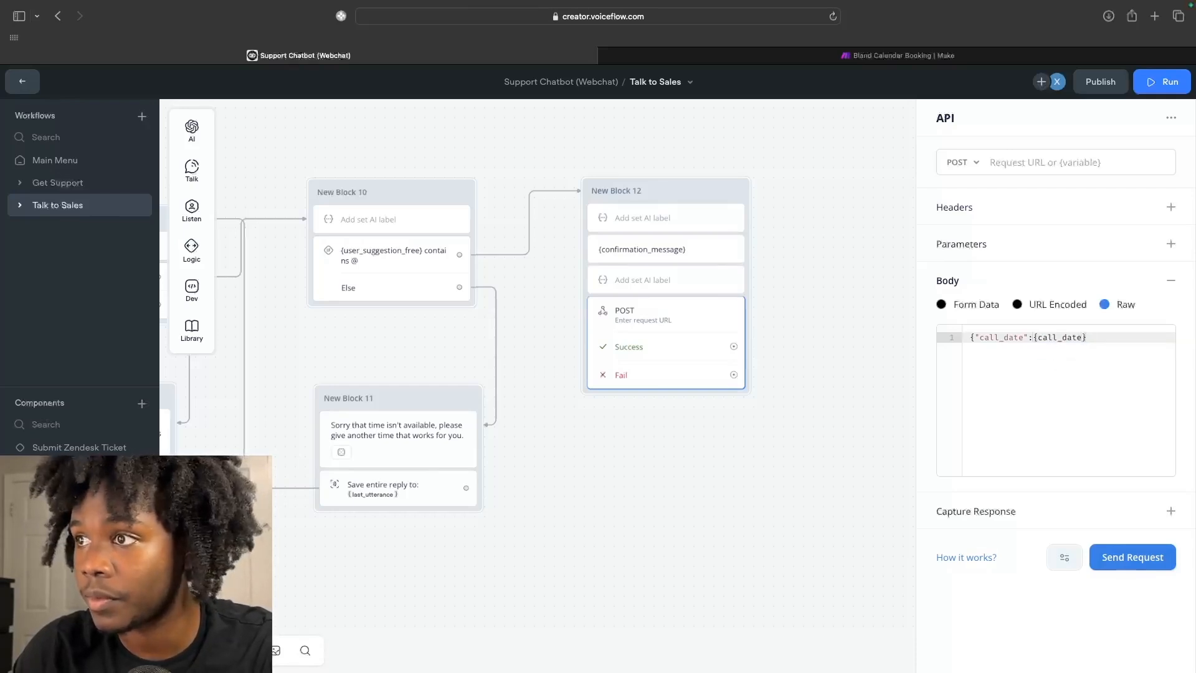
{"action": "left_click", "coordinate": [1031, 339]}
{"action": "type", "text": "\""}
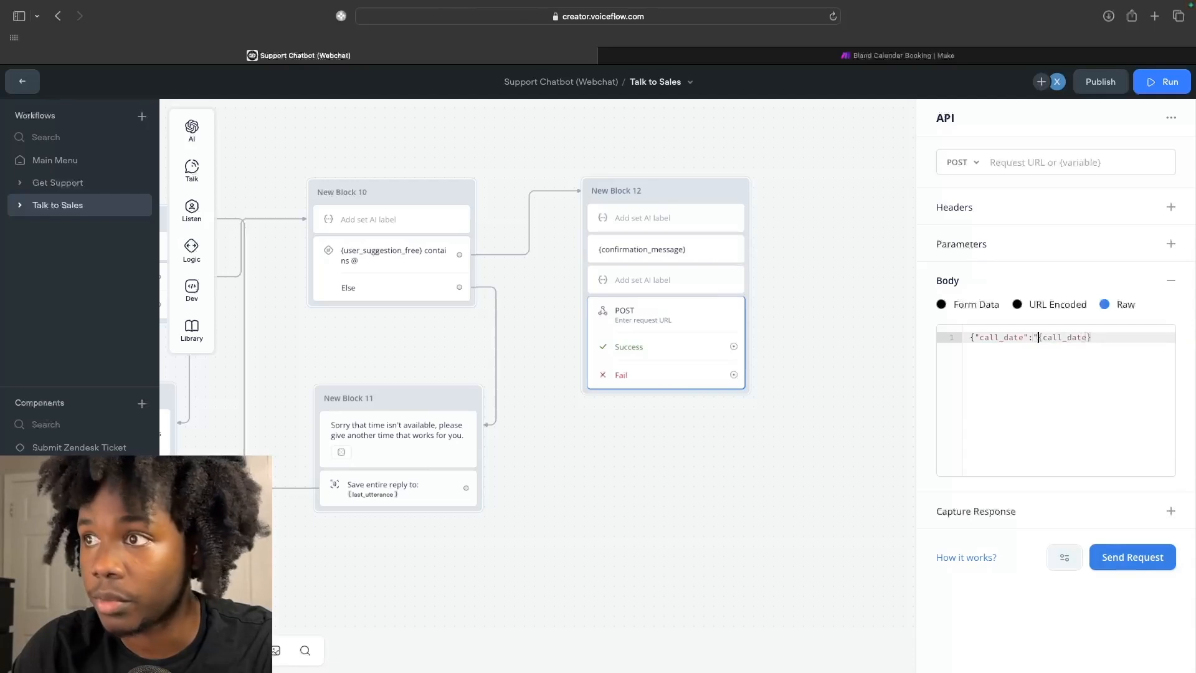
{"action": "left_click", "coordinate": [1096, 340]}
{"action": "type", "text": "\"}"}
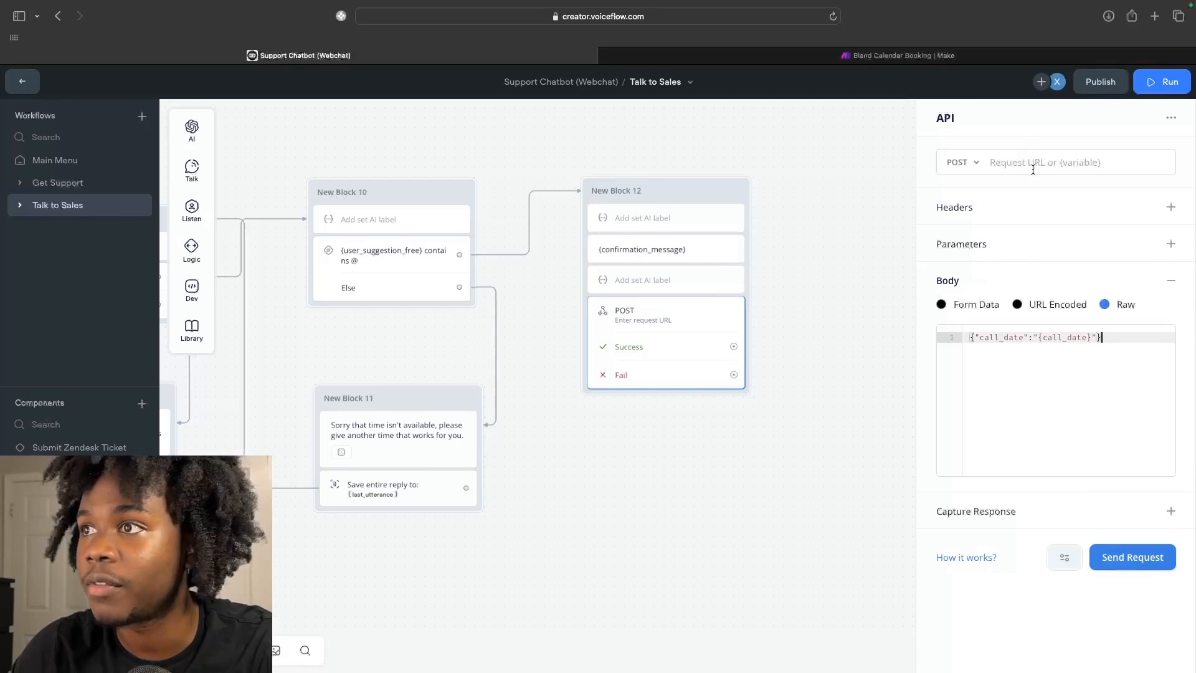
Set the request URL to the Make Webhooks module's address and send a test request.
{"action": "left_click", "coordinate": [903, 56]}
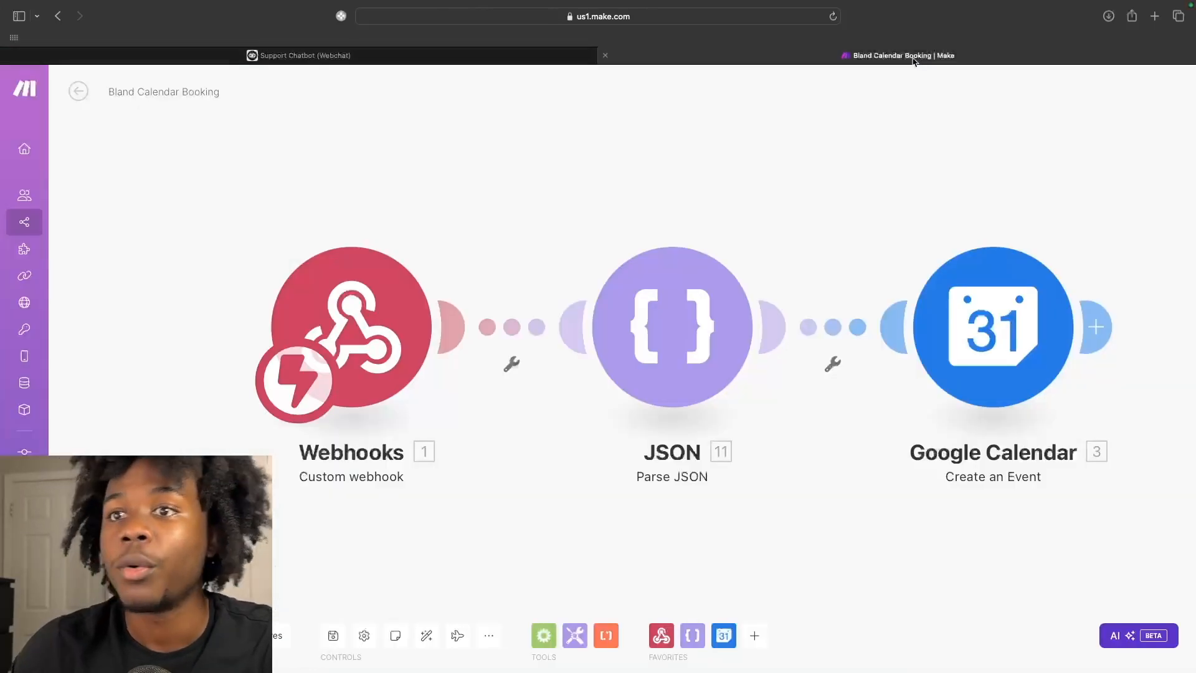
{"action": "left_click", "coordinate": [349, 298]}
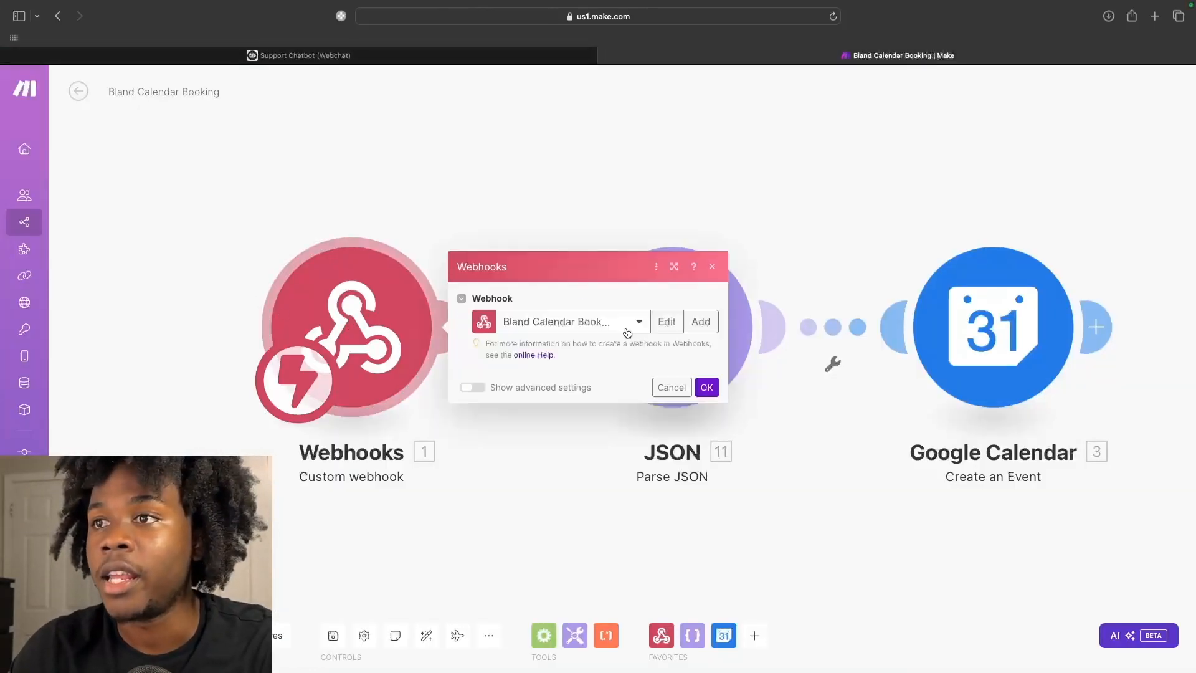
{"action": "left_click", "coordinate": [648, 346]}
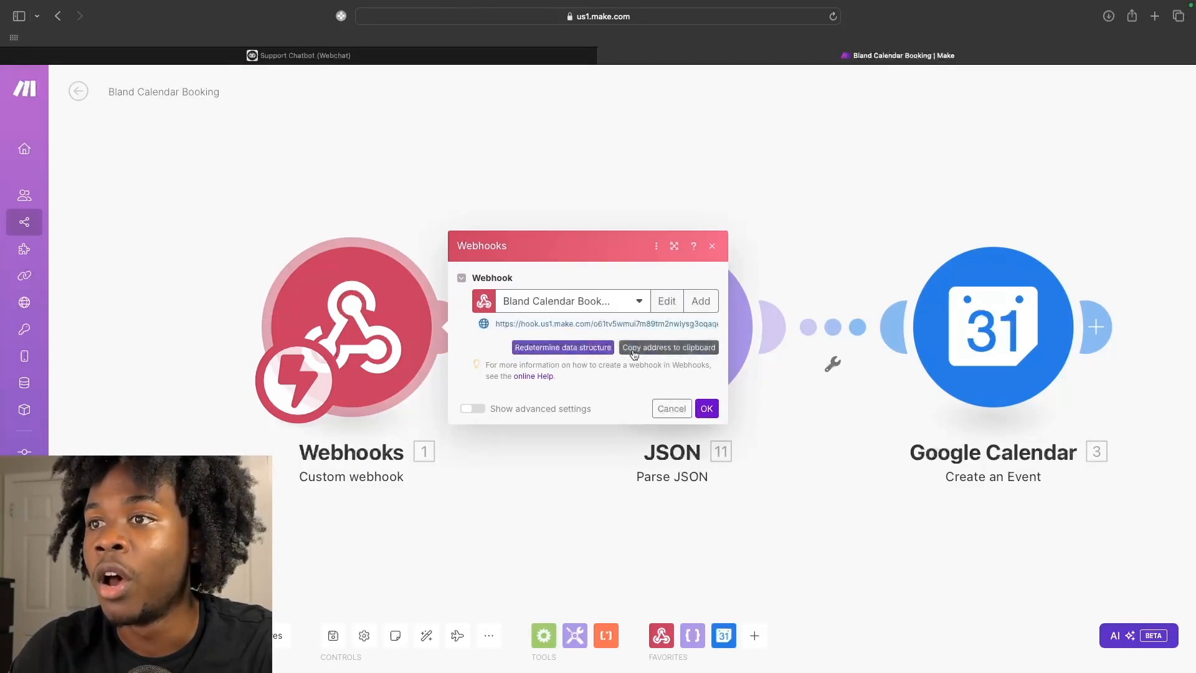
{"action": "left_click", "coordinate": [470, 56]}
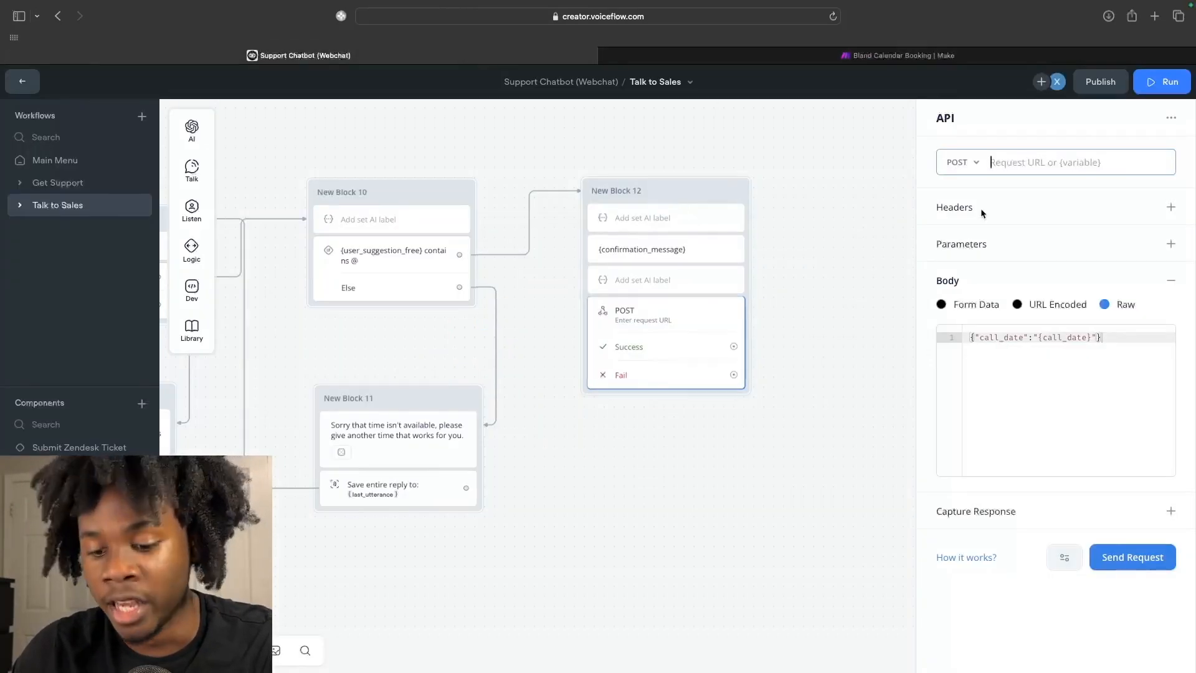
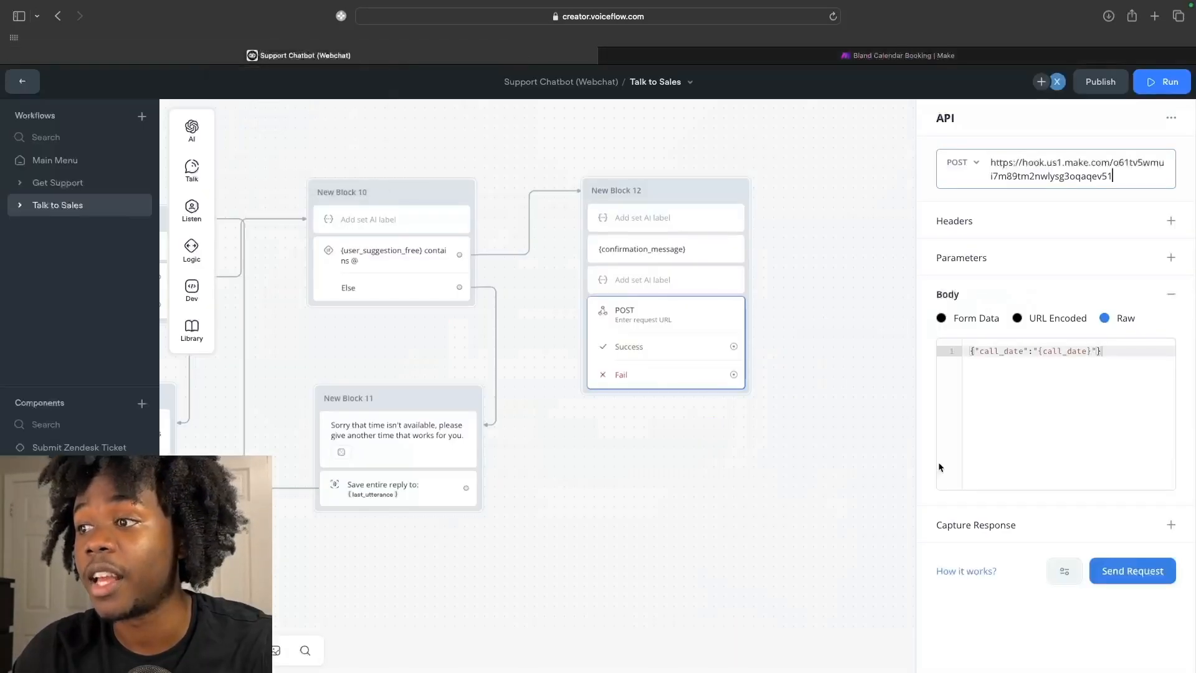
{"action": "left_click", "coordinate": [1114, 573]}
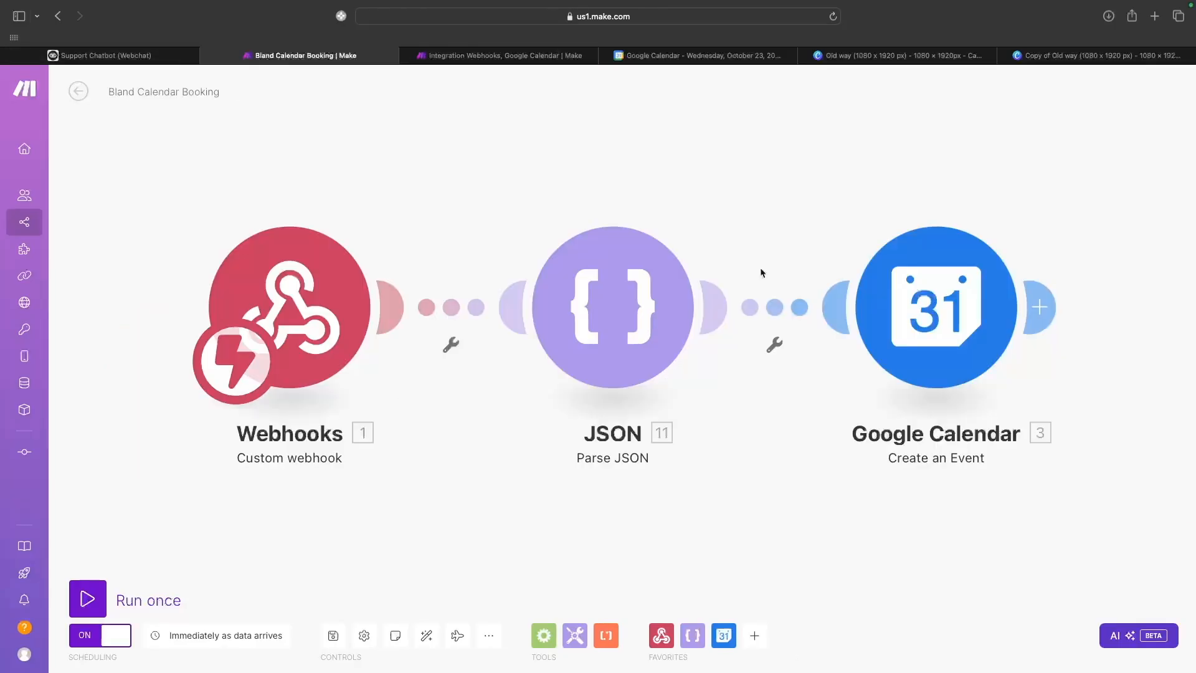
Inspect the Make Webhooks module's settings, then return to the Voiceflow flow.
{"action": "scroll", "coordinate": [390, 270], "scroll_direction": "down", "scroll_amount": 1}
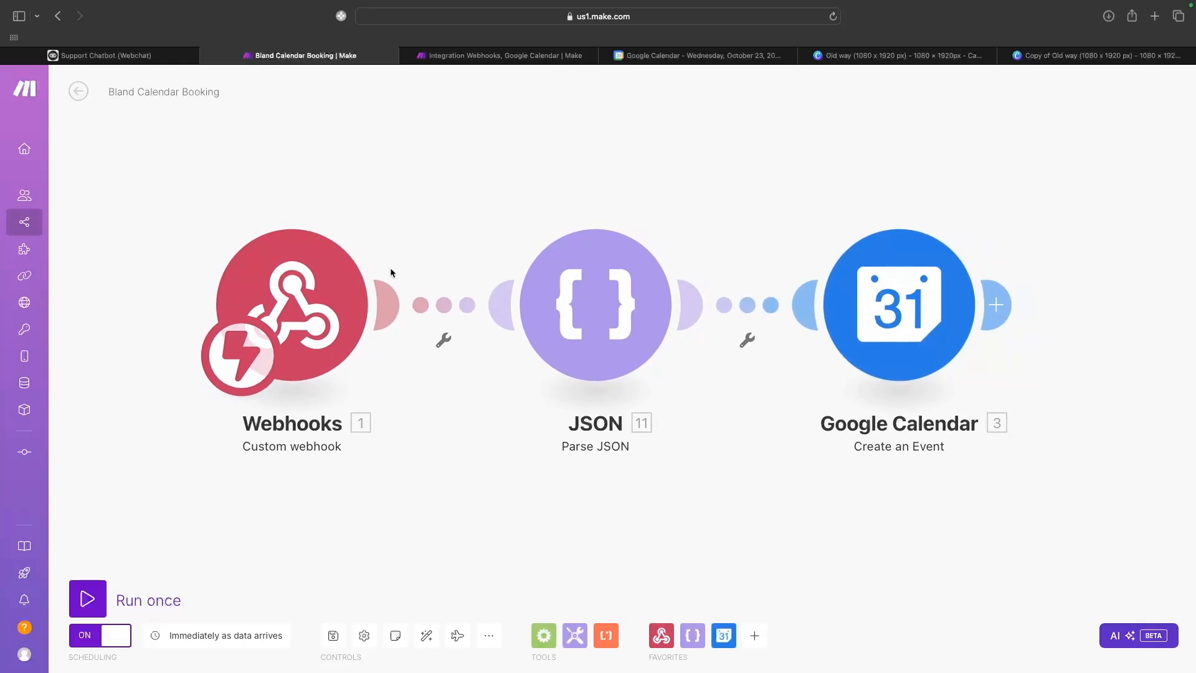
{"action": "left_click", "coordinate": [372, 277]}
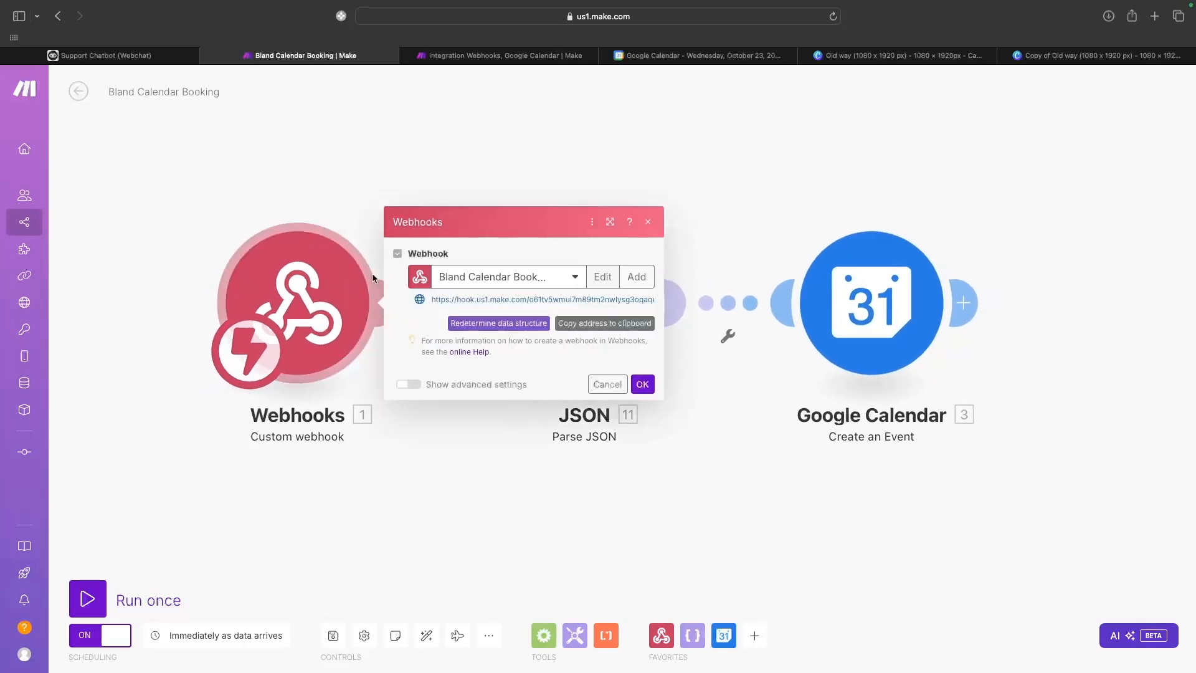
{"action": "left_click", "coordinate": [649, 223]}
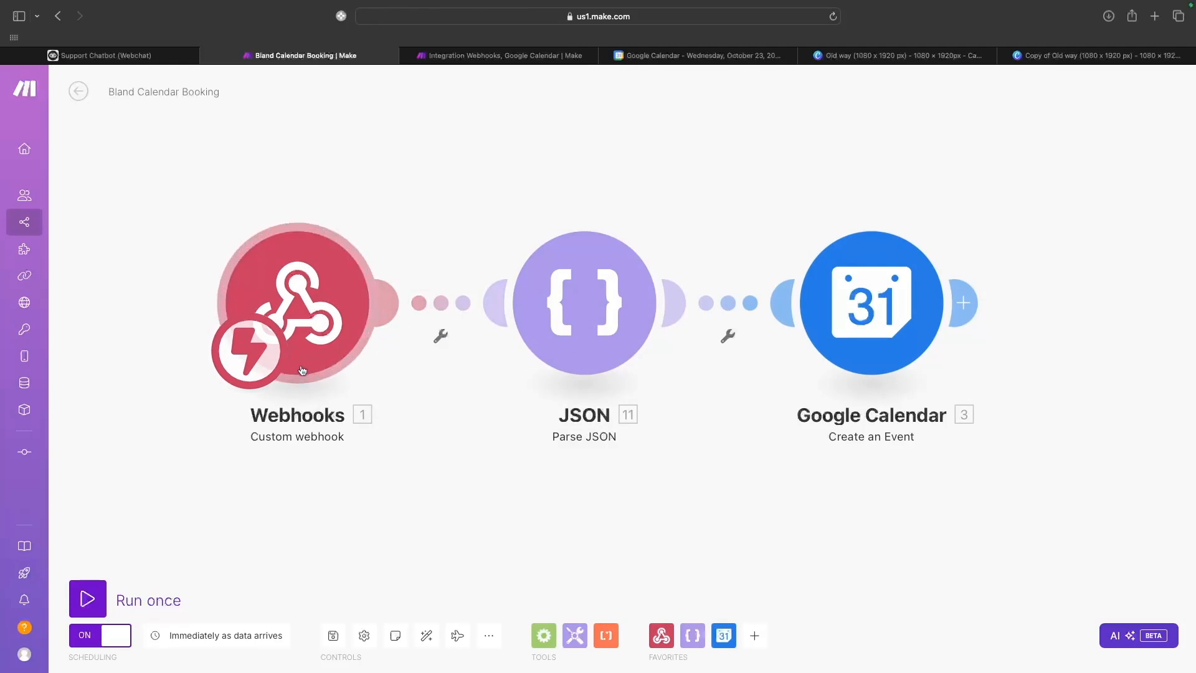
{"action": "left_click", "coordinate": [308, 347]}
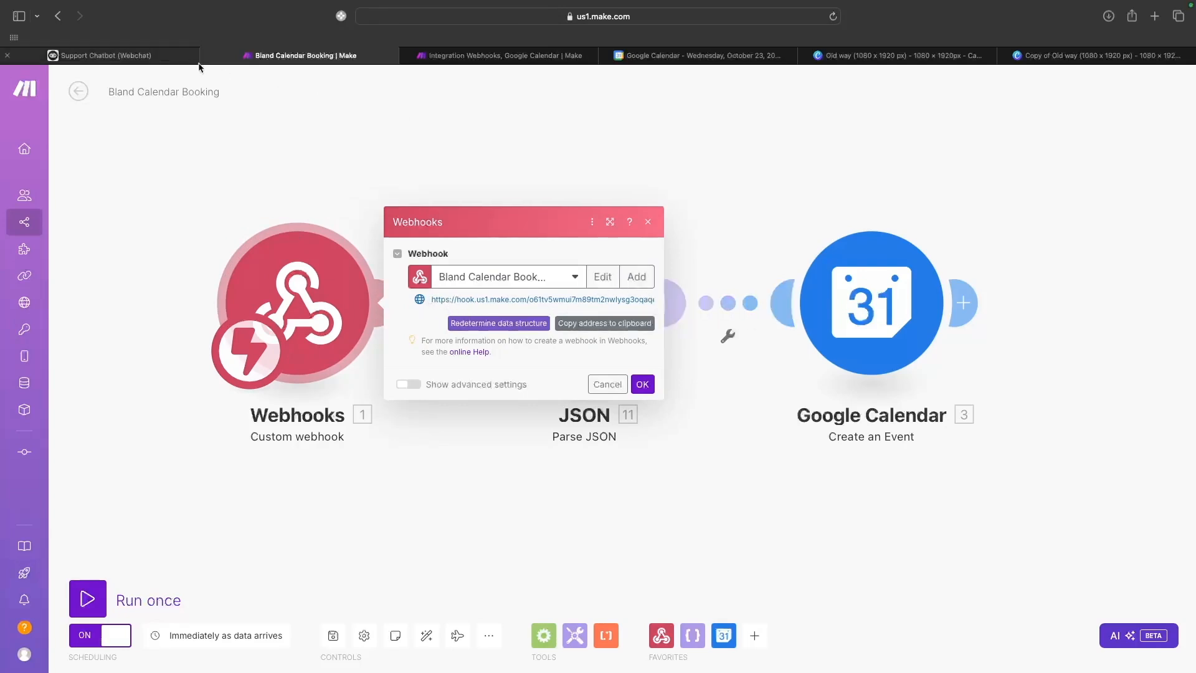
{"action": "left_click", "coordinate": [112, 56]}
{"action": "scroll", "coordinate": [654, 286], "scroll_direction": "up", "scroll_amount": 5}
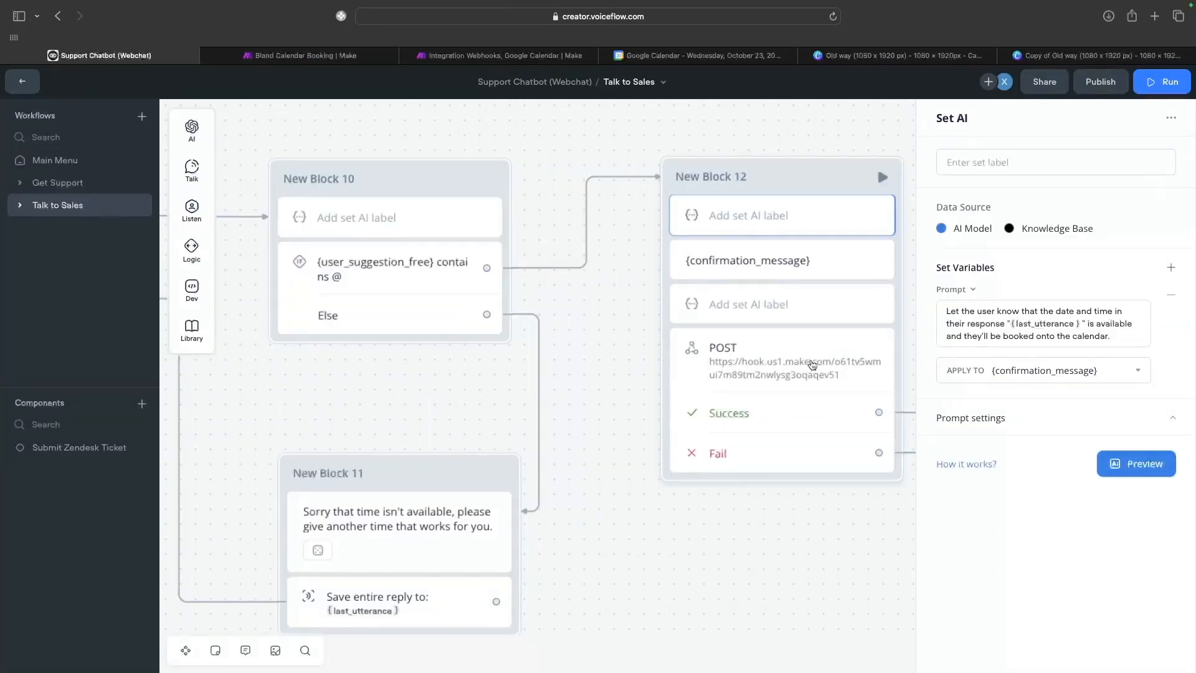
Review the POST step's webhook request, then close the Webhooks dialog in Make.
{"action": "left_click", "coordinate": [803, 368]}
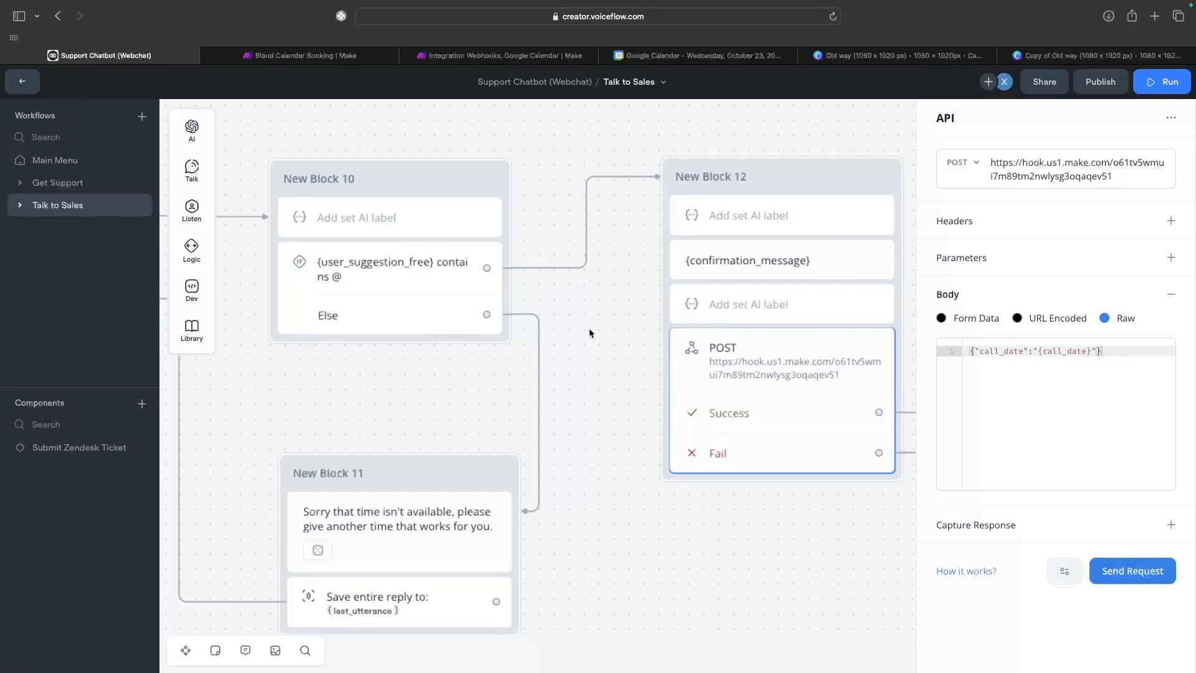
{"action": "left_click", "coordinate": [348, 59]}
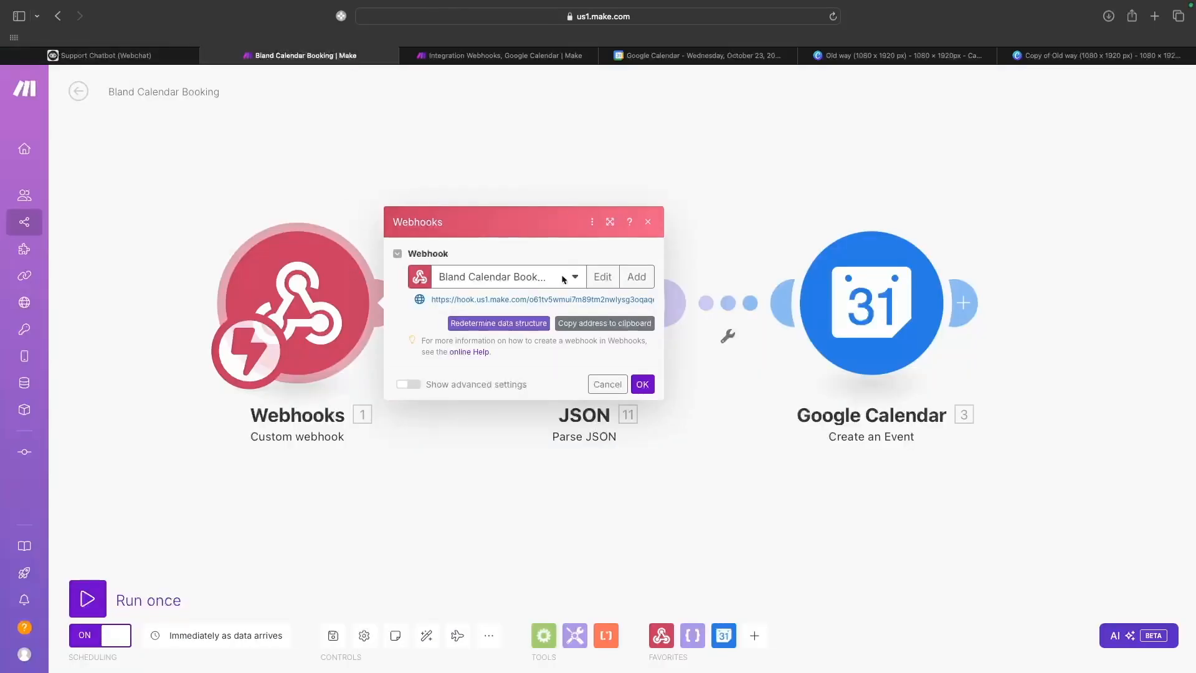
{"action": "left_click", "coordinate": [639, 388]}
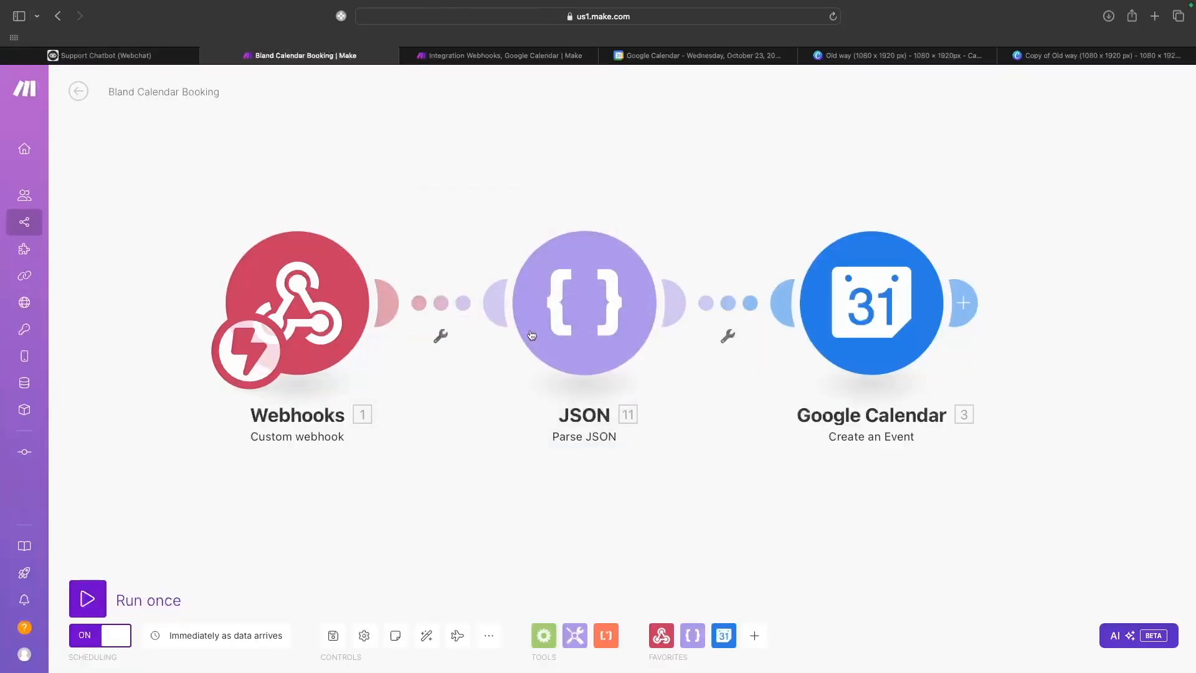
Verify the JSON module's string field maps the webhook data, then open Google Calendar settings.
{"action": "left_click", "coordinate": [581, 330]}
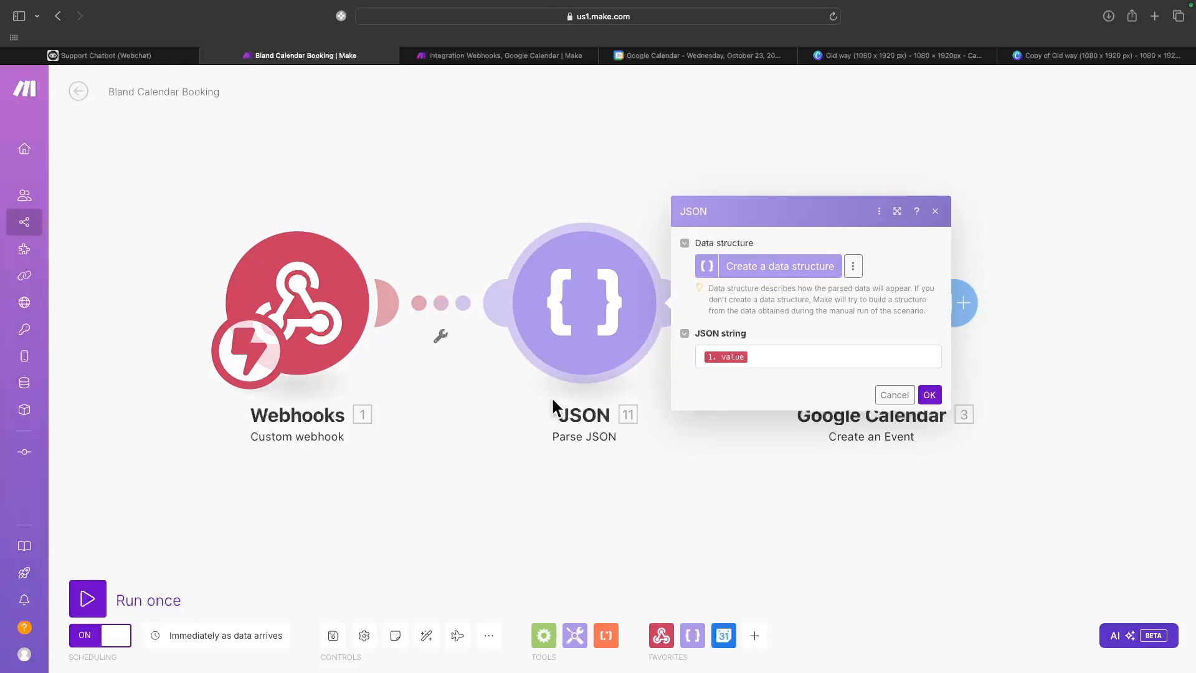
{"action": "left_click", "coordinate": [760, 354]}
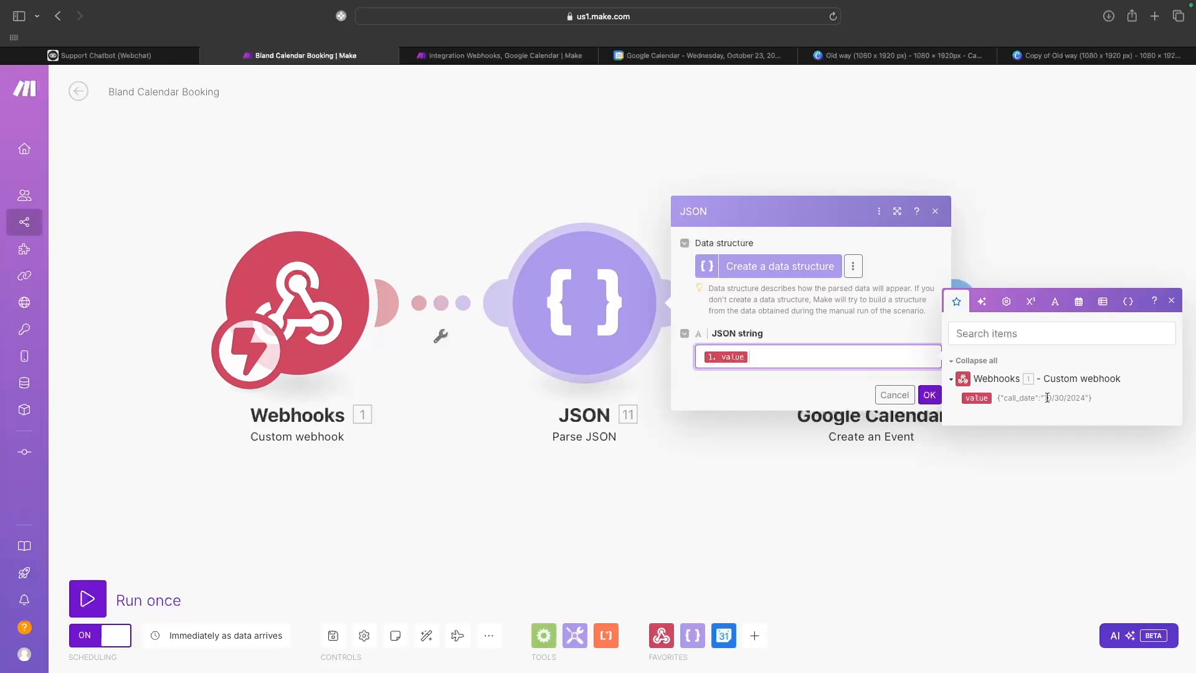
{"action": "left_click", "coordinate": [1171, 301]}
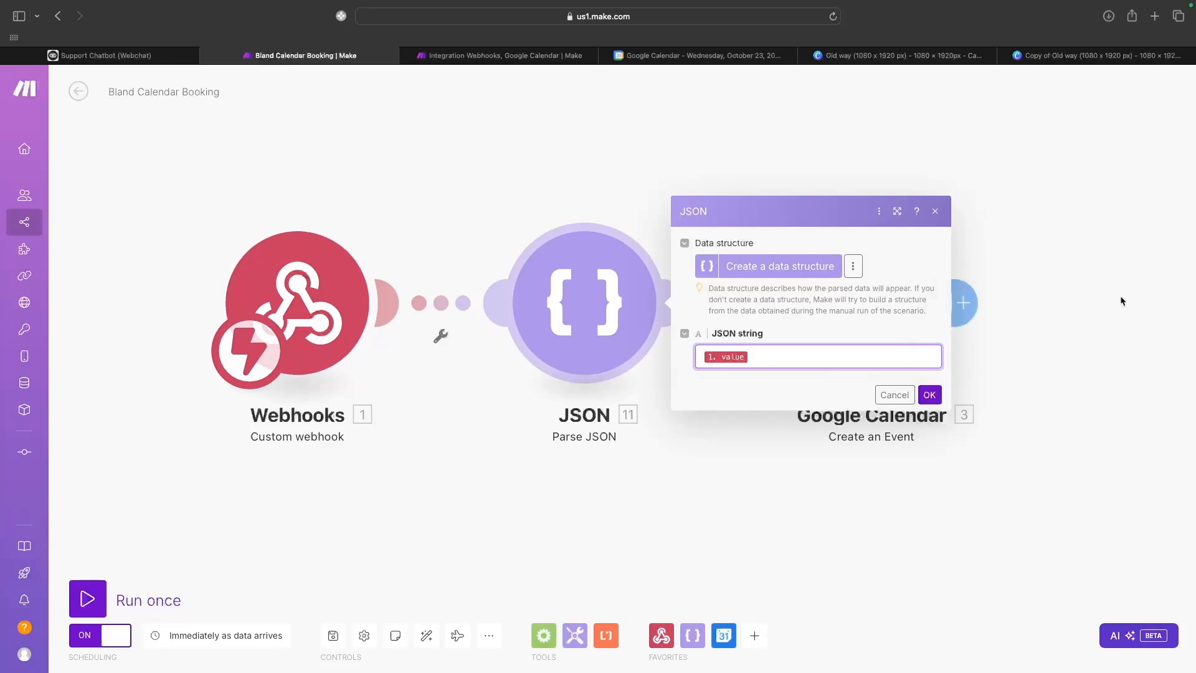
{"action": "left_click", "coordinate": [935, 212]}
{"action": "left_click", "coordinate": [856, 307]}
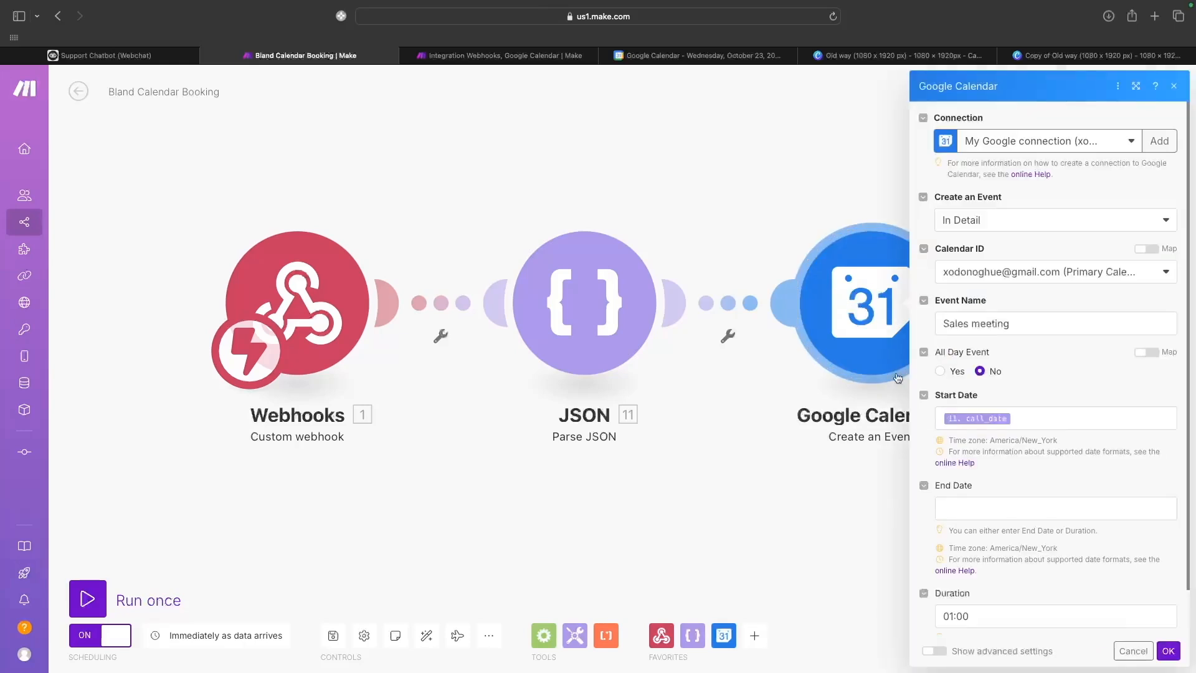
Confirm the Google Calendar event 'Sales meeting' starts at JSON call_date and lasts 01:00.
{"action": "left_click", "coordinate": [786, 519]}
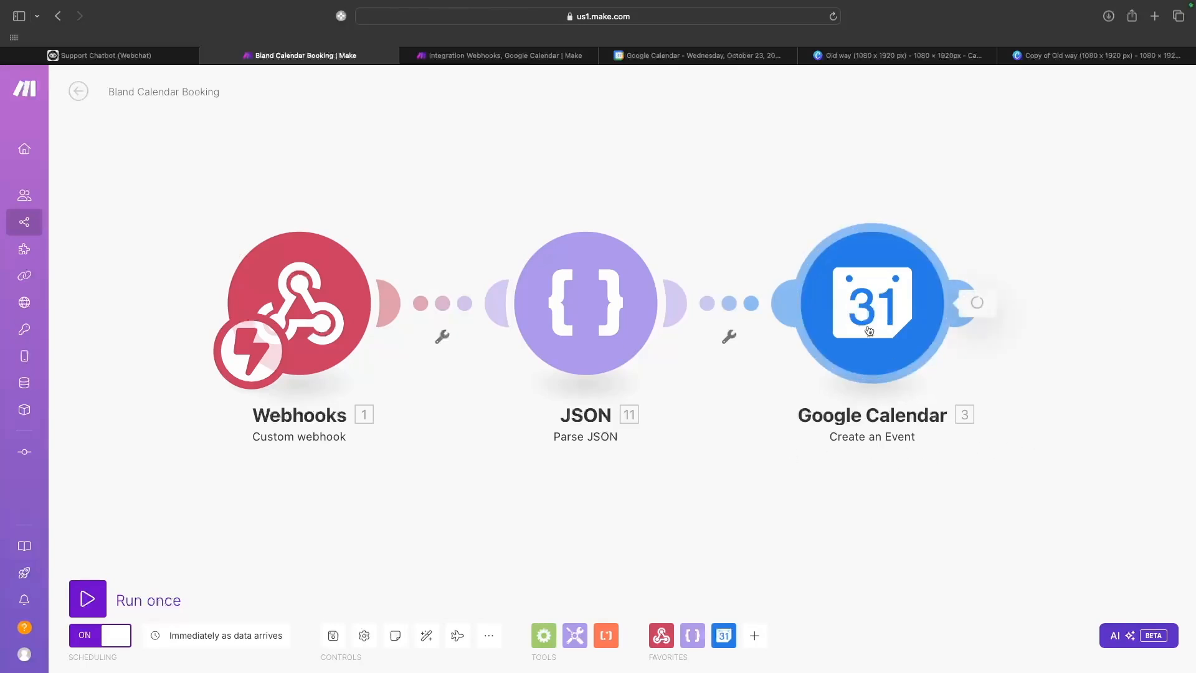
{"action": "left_click", "coordinate": [885, 311]}
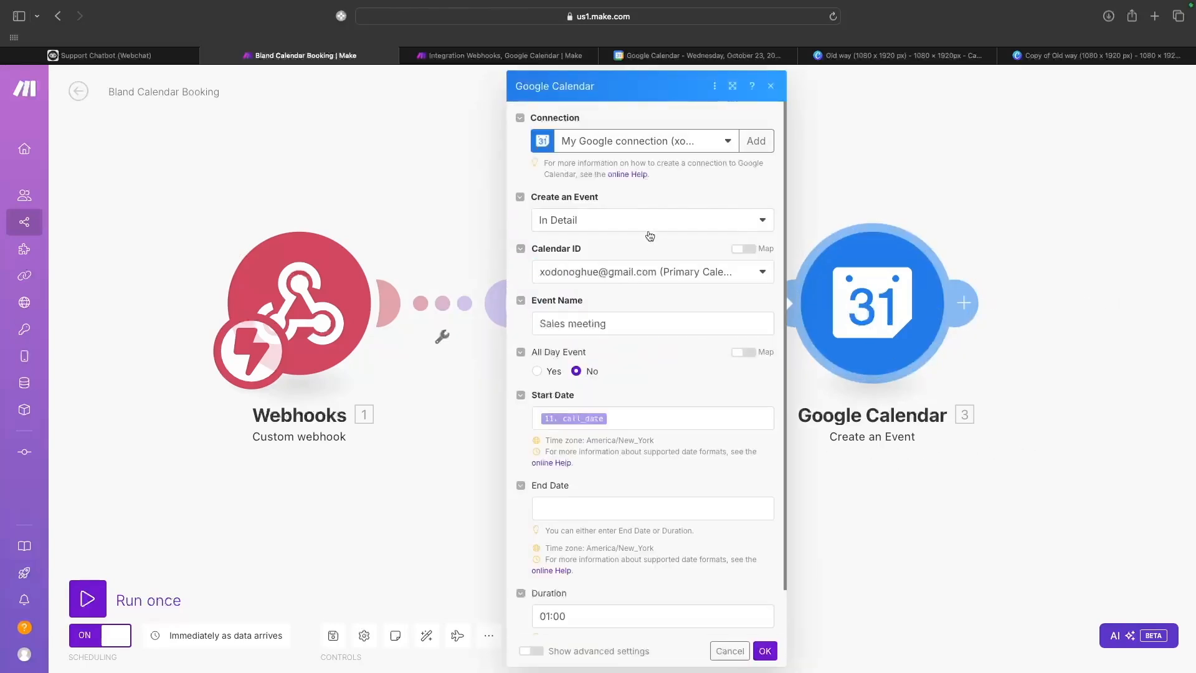
{"action": "scroll", "coordinate": [619, 303], "scroll_direction": "down", "scroll_amount": 1}
{"action": "scroll", "coordinate": [619, 302], "scroll_direction": "down", "scroll_amount": 3}
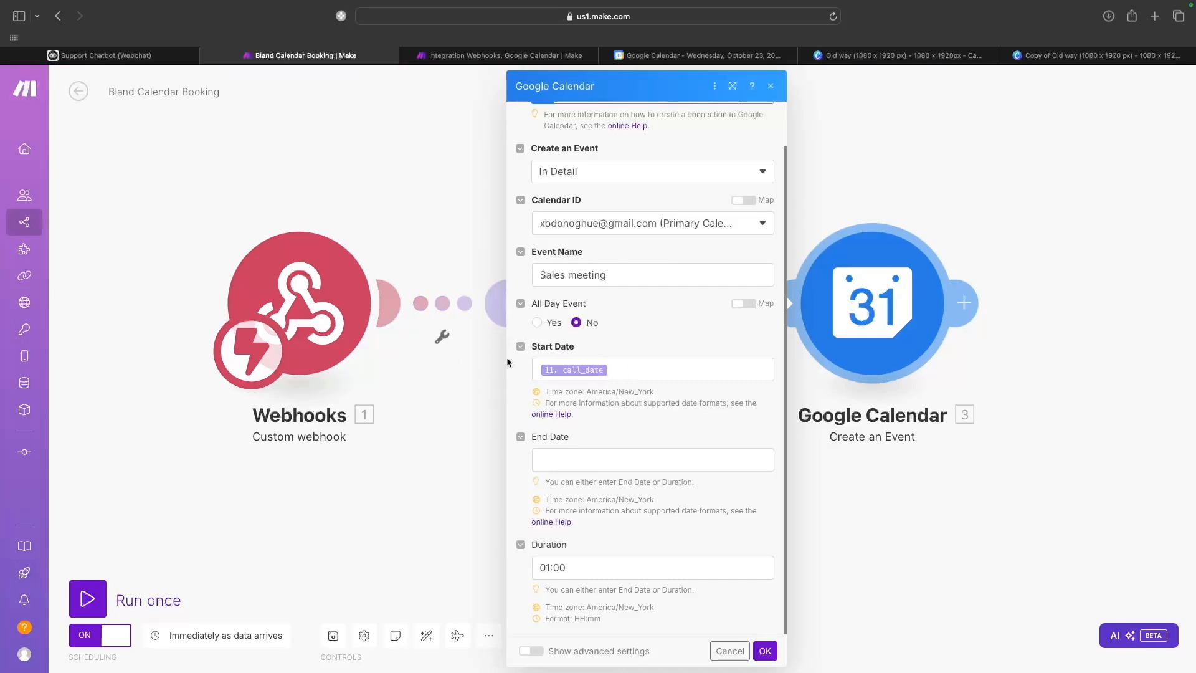
{"action": "left_click", "coordinate": [592, 378]}
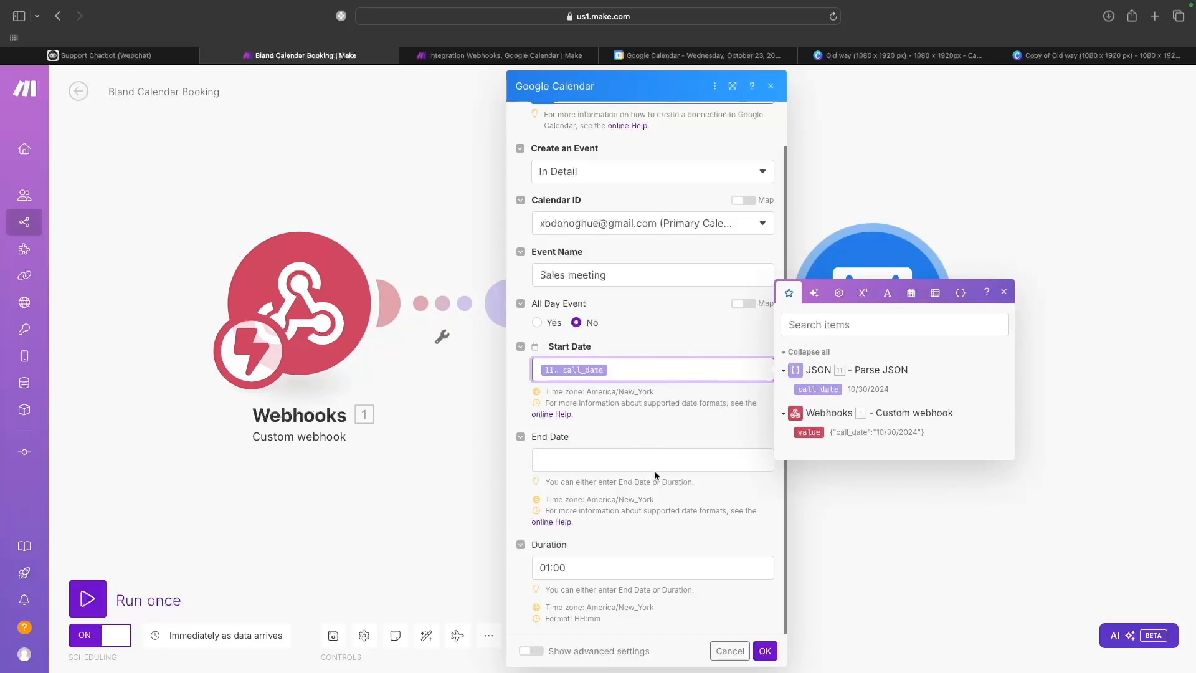
{"action": "left_click", "coordinate": [665, 504]}
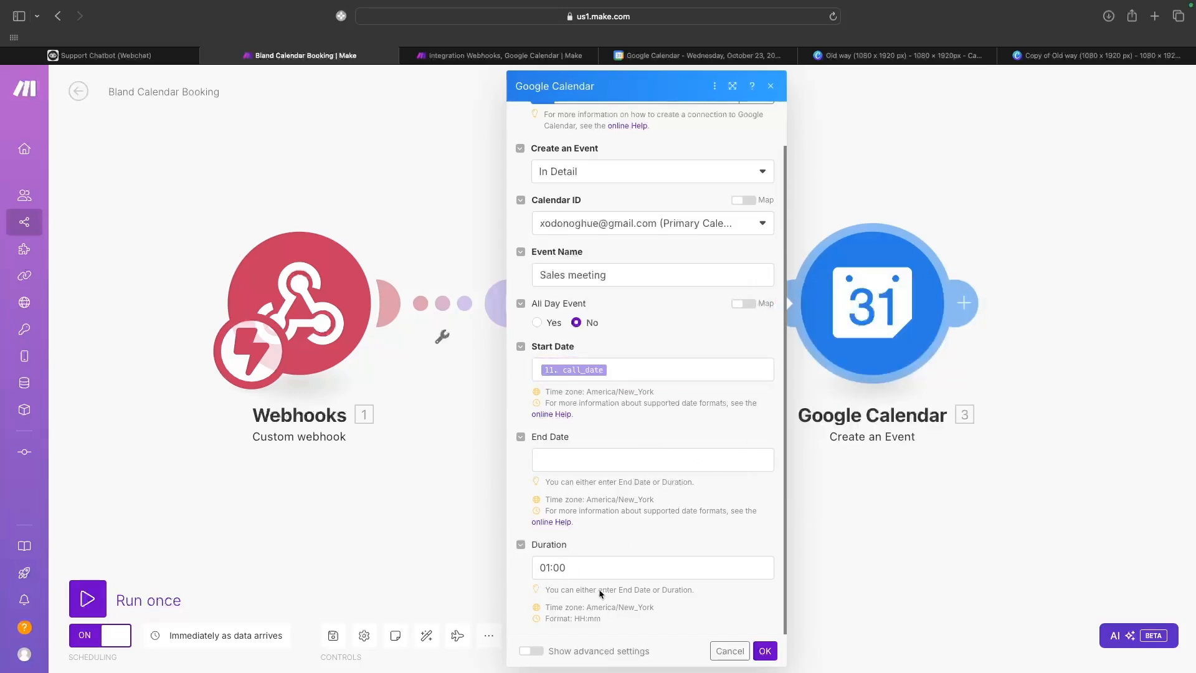
{"action": "scroll", "coordinate": [632, 573], "scroll_direction": "up", "scroll_amount": 1}
{"action": "scroll", "coordinate": [631, 573], "scroll_direction": "down", "scroll_amount": 1}
{"action": "left_click", "coordinate": [764, 649]}
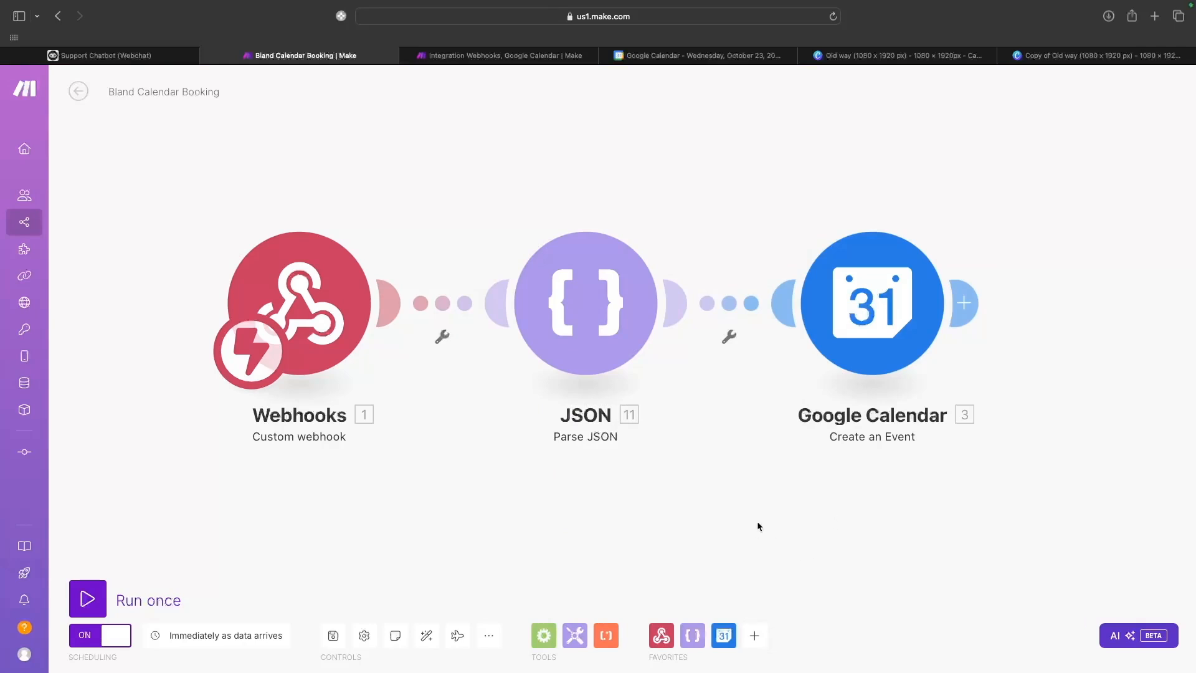
{"action": "left_click", "coordinate": [884, 311]}
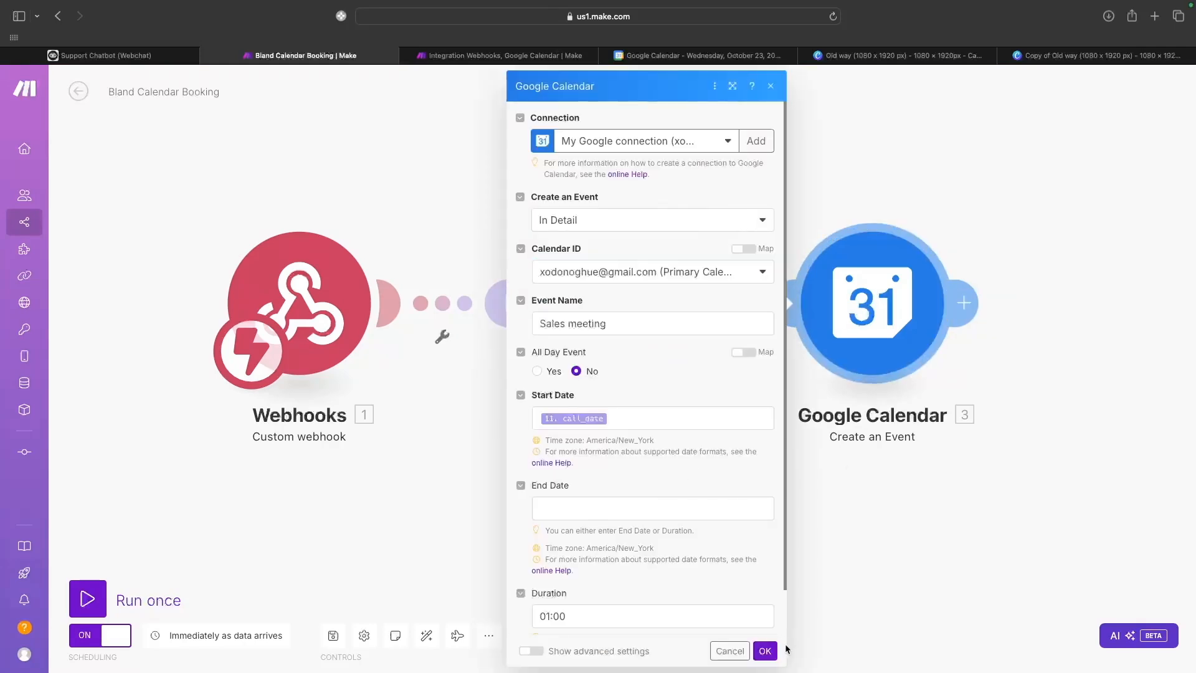
{"action": "left_click", "coordinate": [765, 650]}
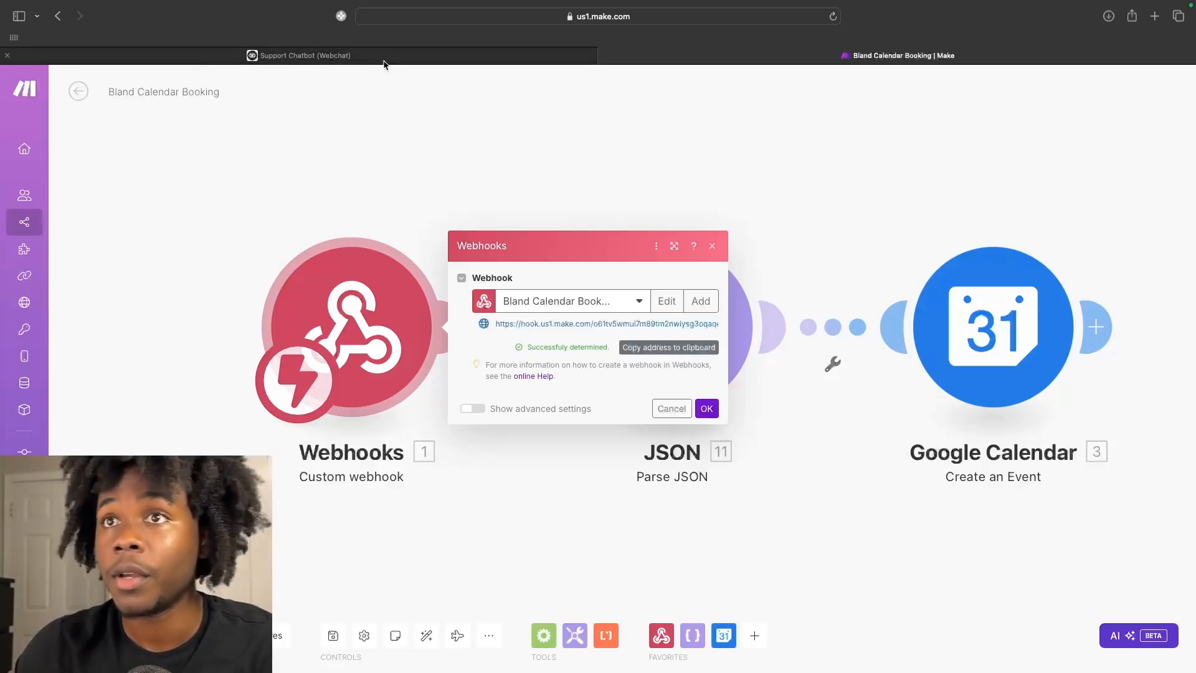
Close Make's Webhooks dialog and reopen New Block 12's confirmation_message Set AI step in Voiceflow.
{"action": "mouse_move", "coordinate": [402, 60]}
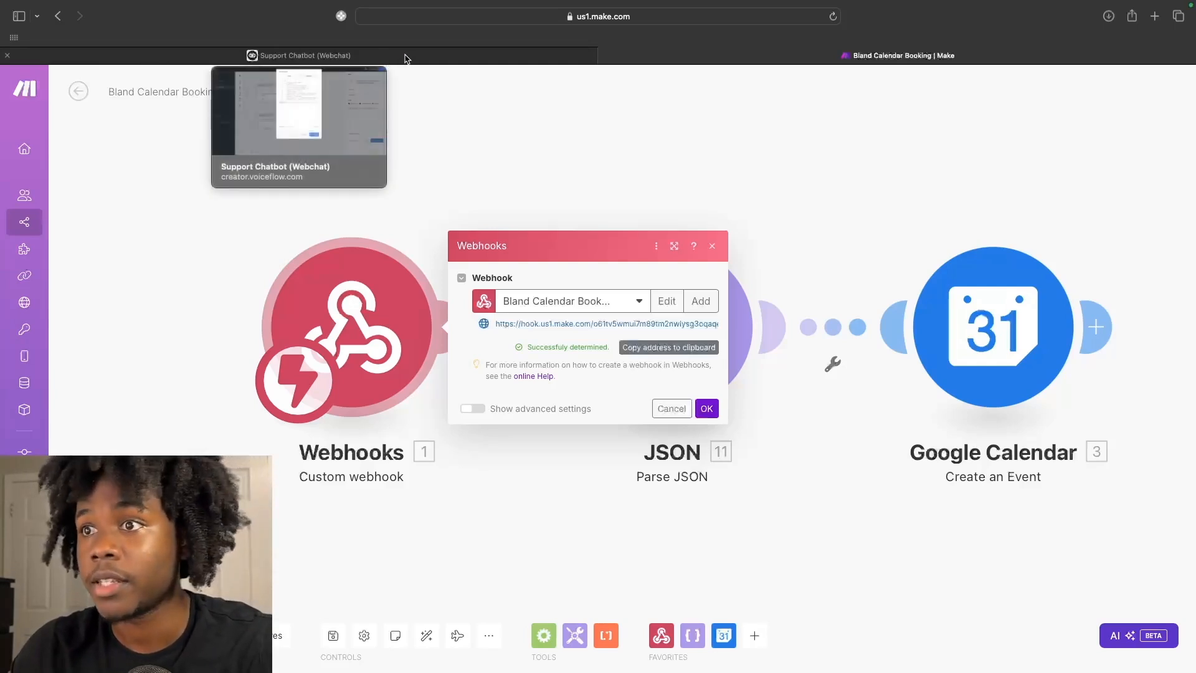
{"action": "left_click", "coordinate": [707, 409]}
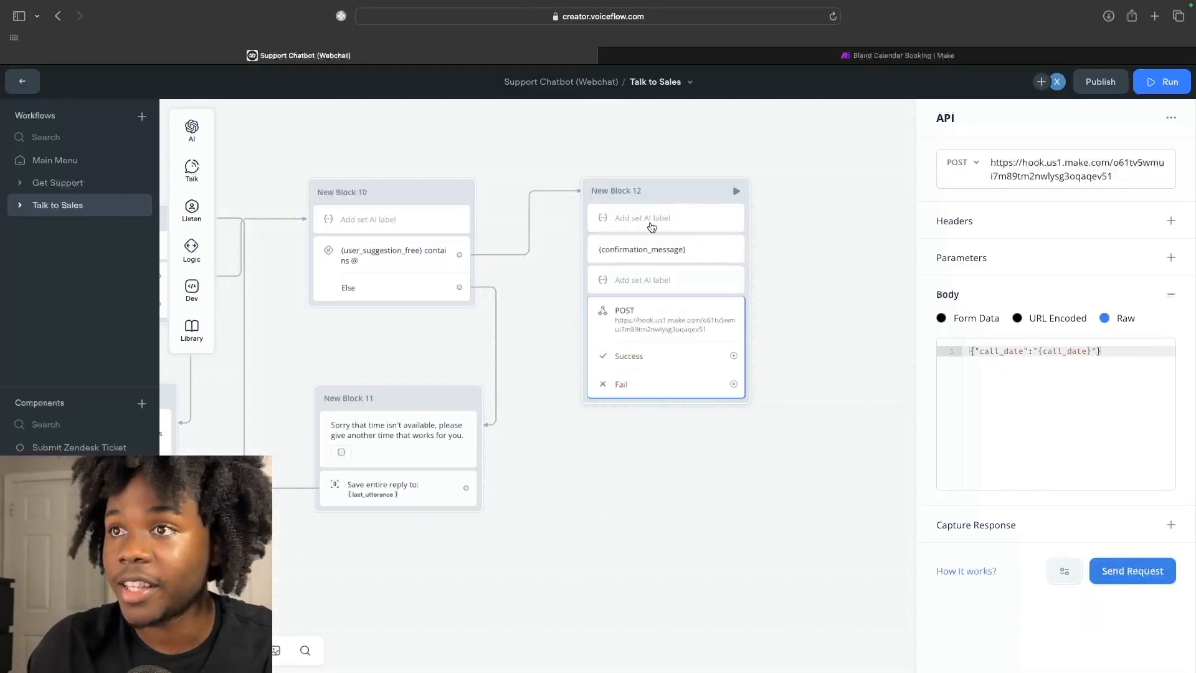
{"action": "left_click", "coordinate": [648, 221]}
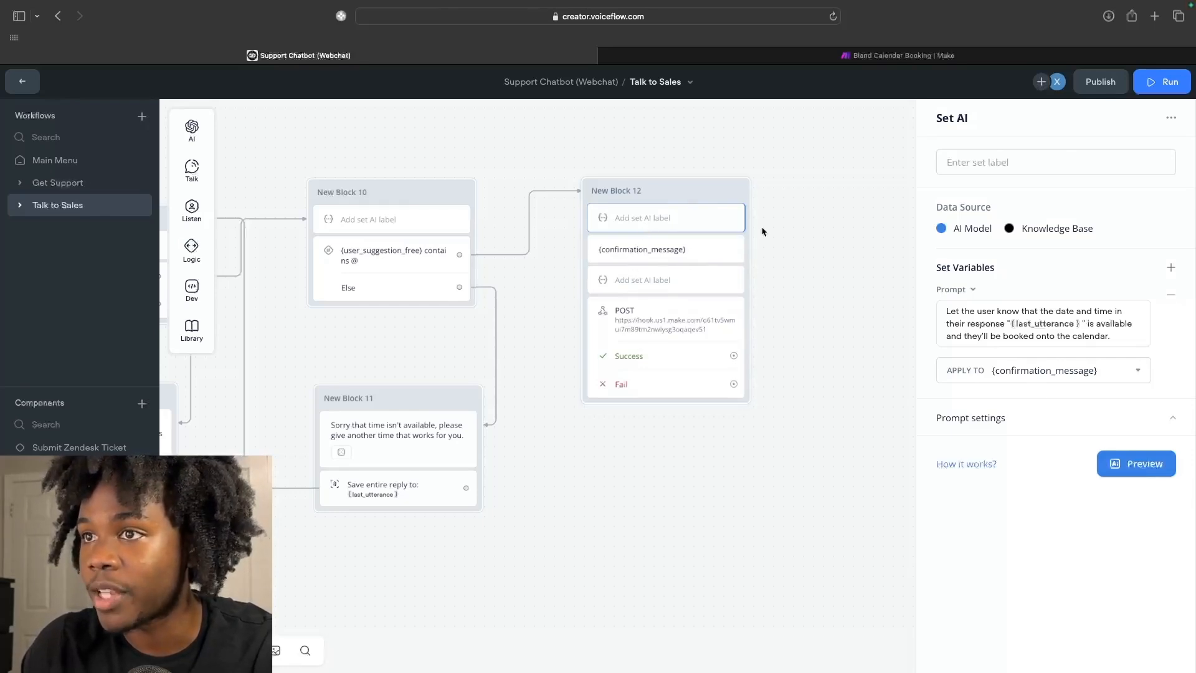
Review New Block 12's confirmation message, date-parsing AI step and POST request to Make.
{"action": "left_click", "coordinate": [660, 257]}
{"action": "left_click", "coordinate": [651, 278]}
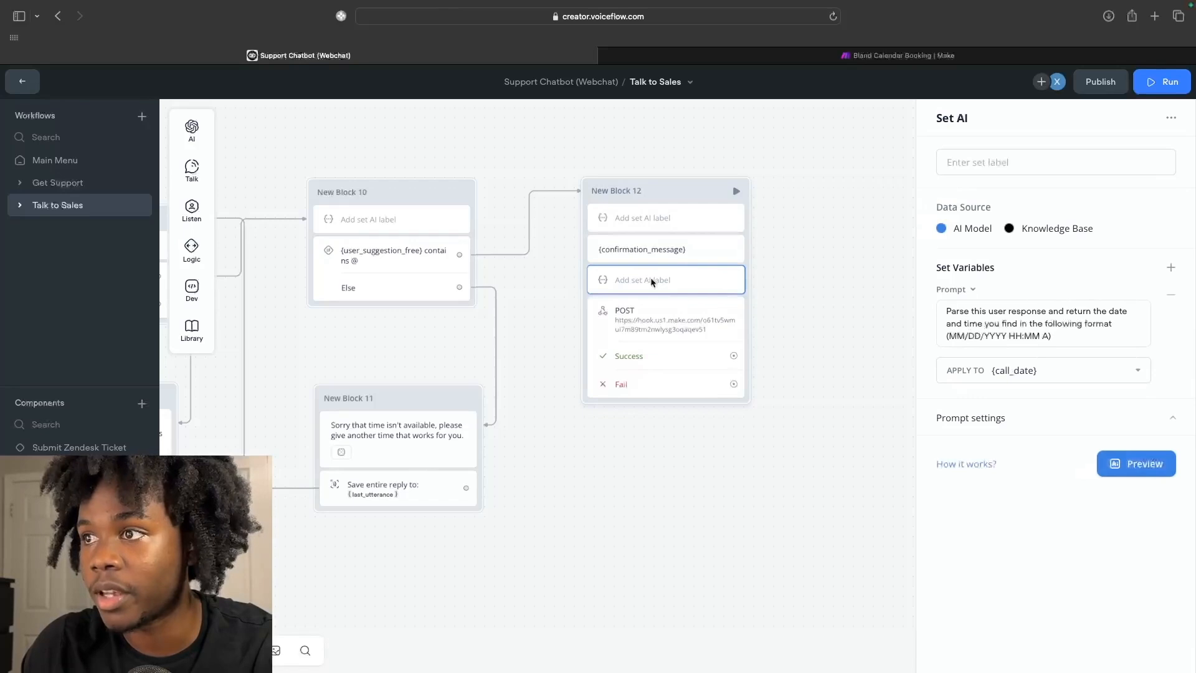
{"action": "left_click", "coordinate": [660, 321]}
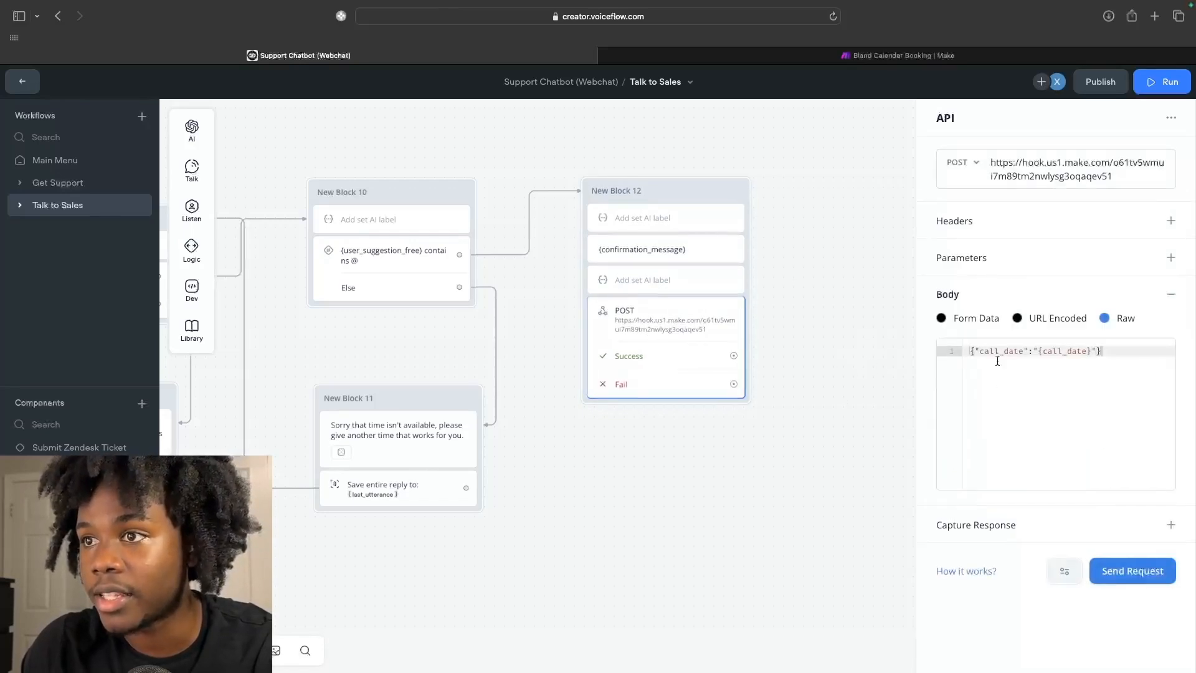
Check the Make booking scenario, then come back to the Voiceflow canvas.
{"action": "left_click", "coordinate": [1002, 59]}
{"action": "left_click", "coordinate": [511, 58]}
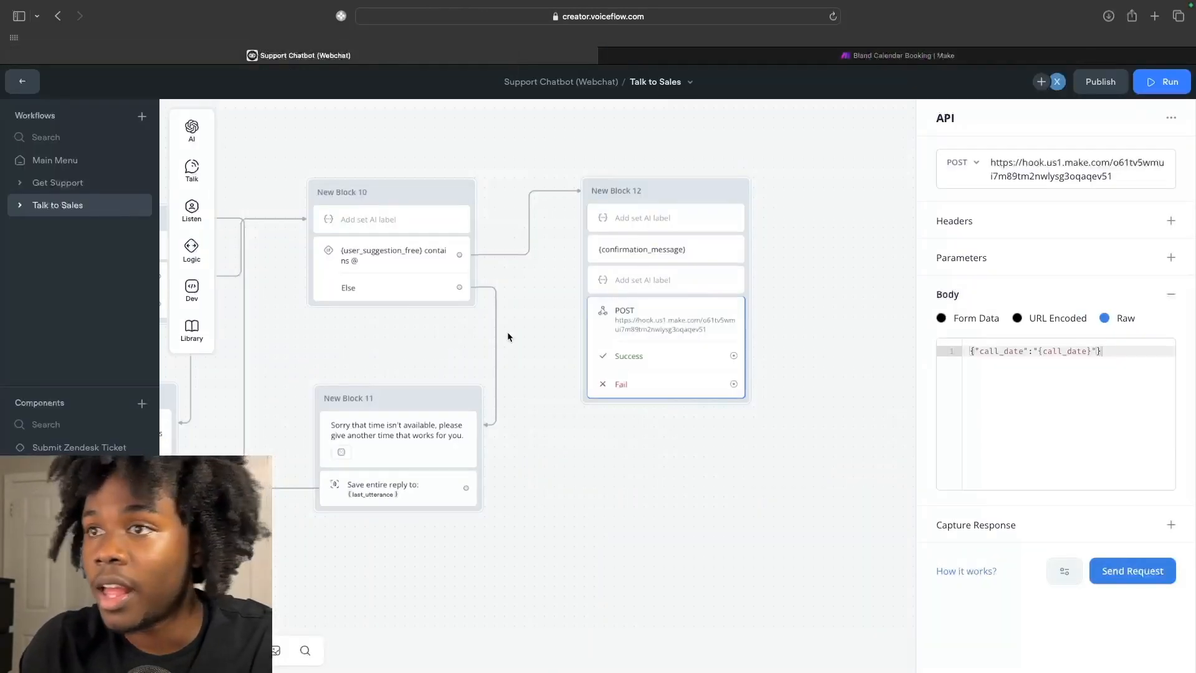
{"action": "scroll", "coordinate": [507, 337], "scroll_direction": "down", "scroll_amount": 5}
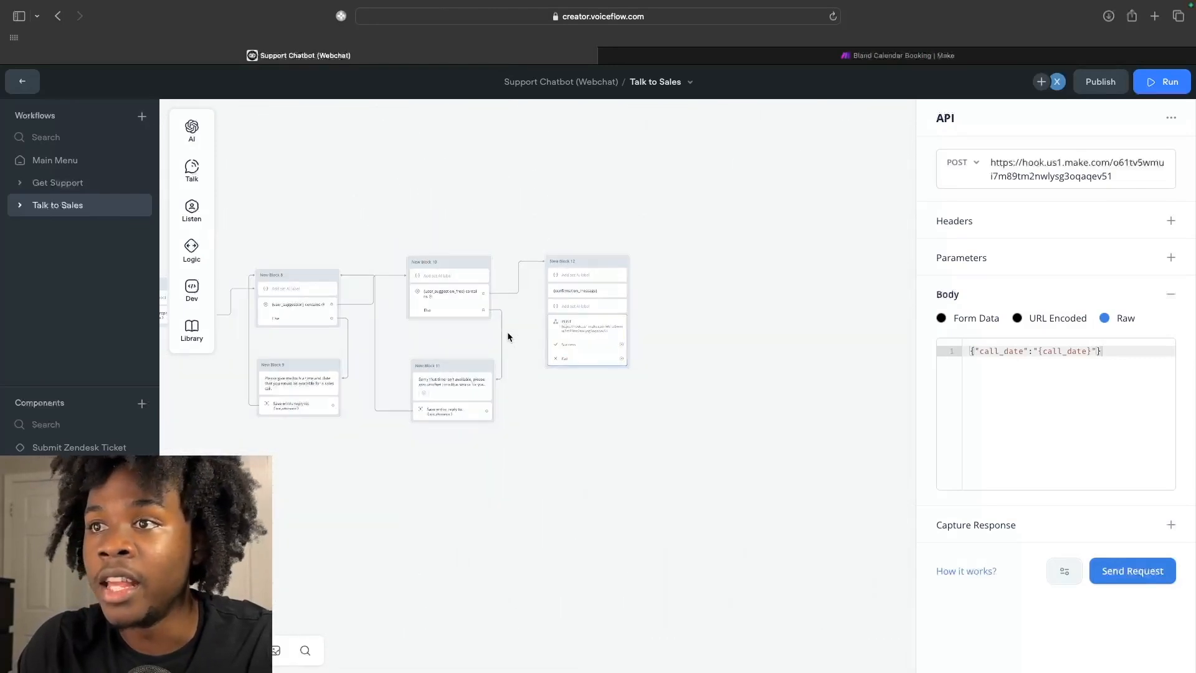
{"action": "scroll", "coordinate": [508, 336], "scroll_direction": "up", "scroll_amount": 5}
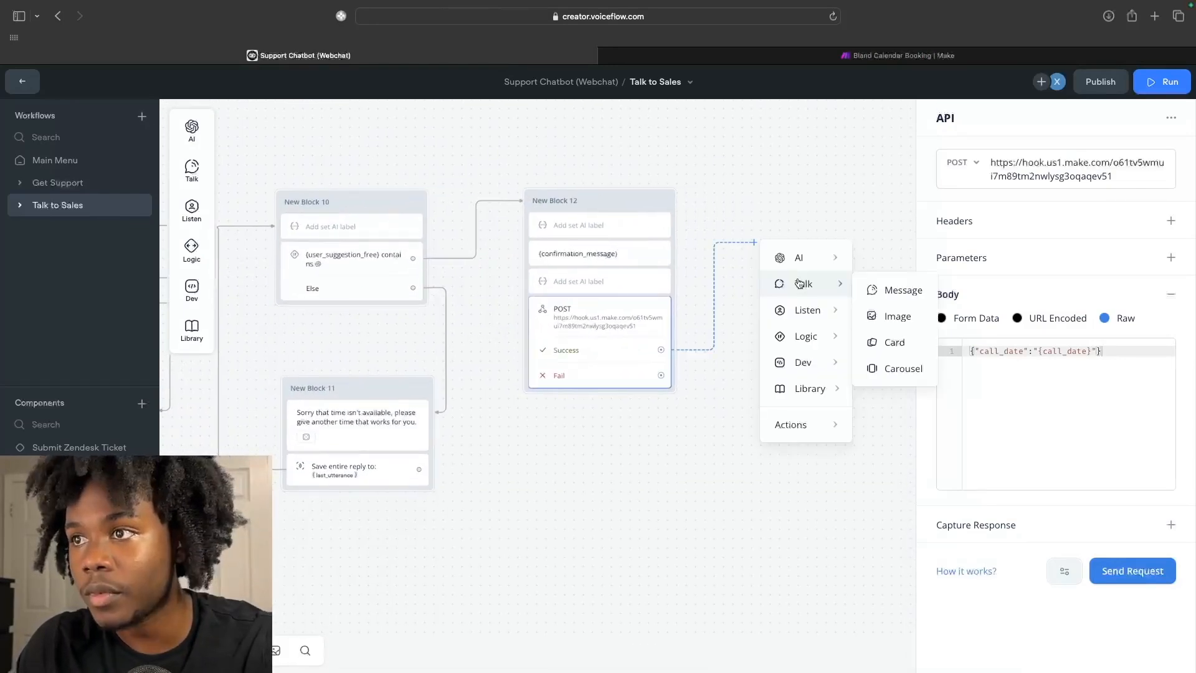
Add a message step after Block 12's Success path saying 'Any further question'.
{"action": "left_click", "coordinate": [860, 291]}
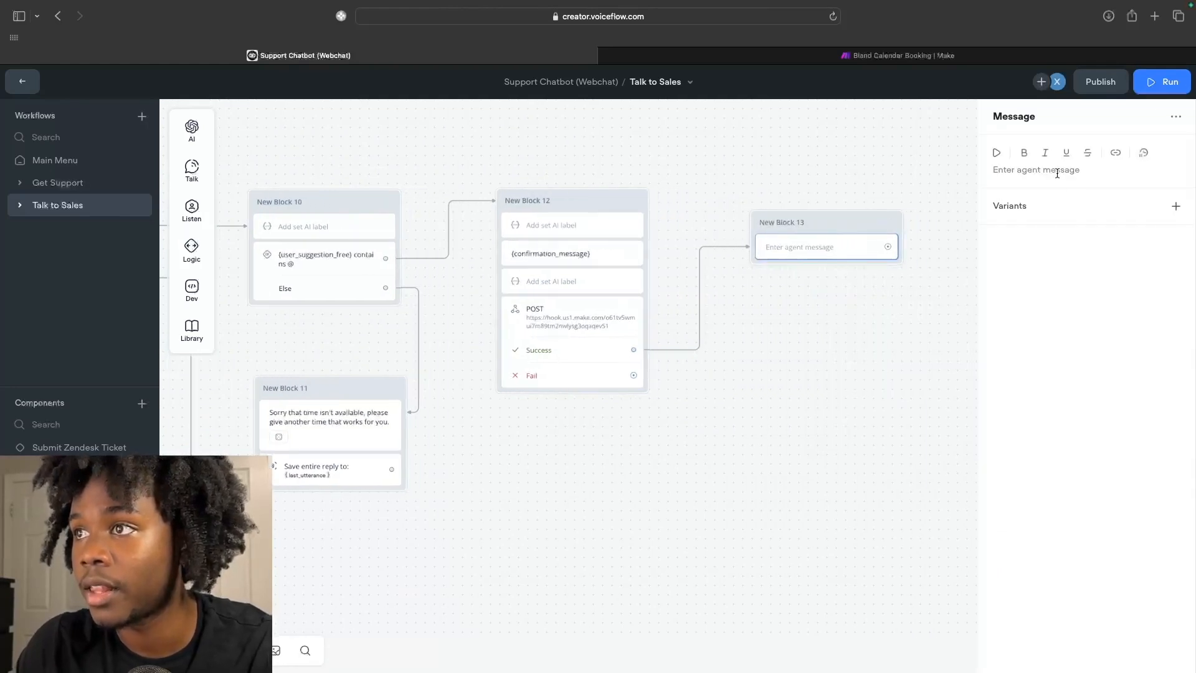
{"action": "type", "text": "ANy F"}
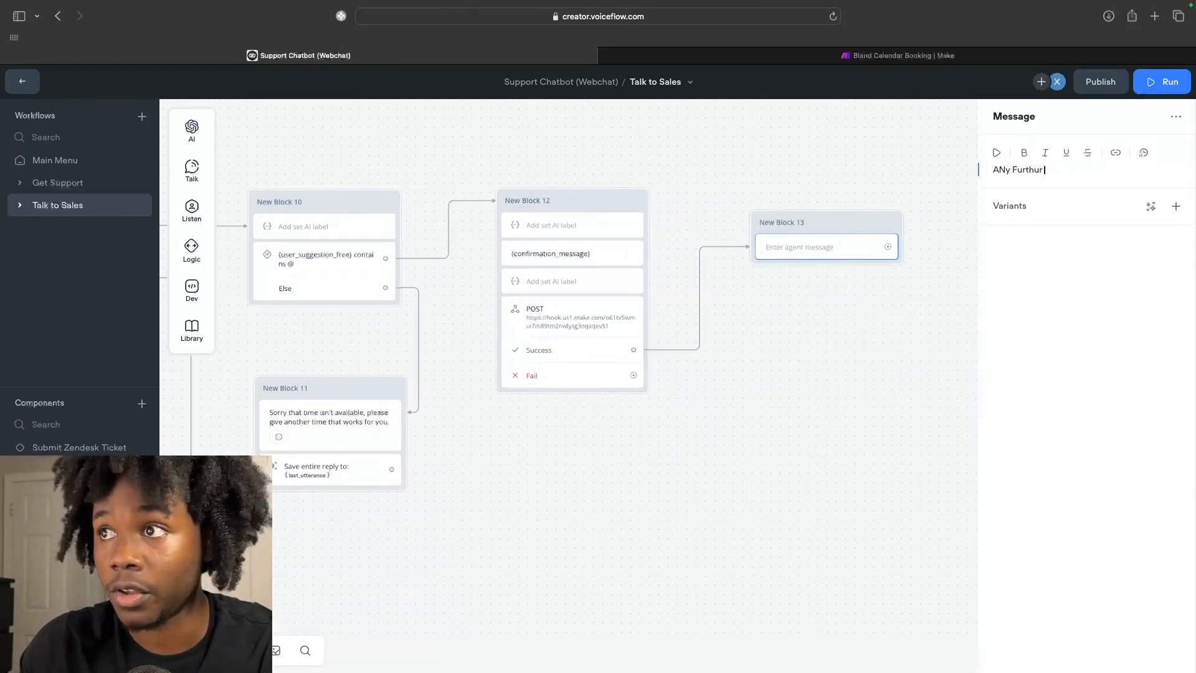
{"action": "type", "text": "ur"}
{"action": "key", "text": "BackSpace"}
{"action": "key", "text": "BackSpace"}
{"action": "key", "text": "BackSpace"}
{"action": "key", "text": "BackSpace"}
{"action": "key", "text": "BackSpace"}
{"action": "key", "text": "BackSpace"}
{"action": "type", "text": "ny fur"}
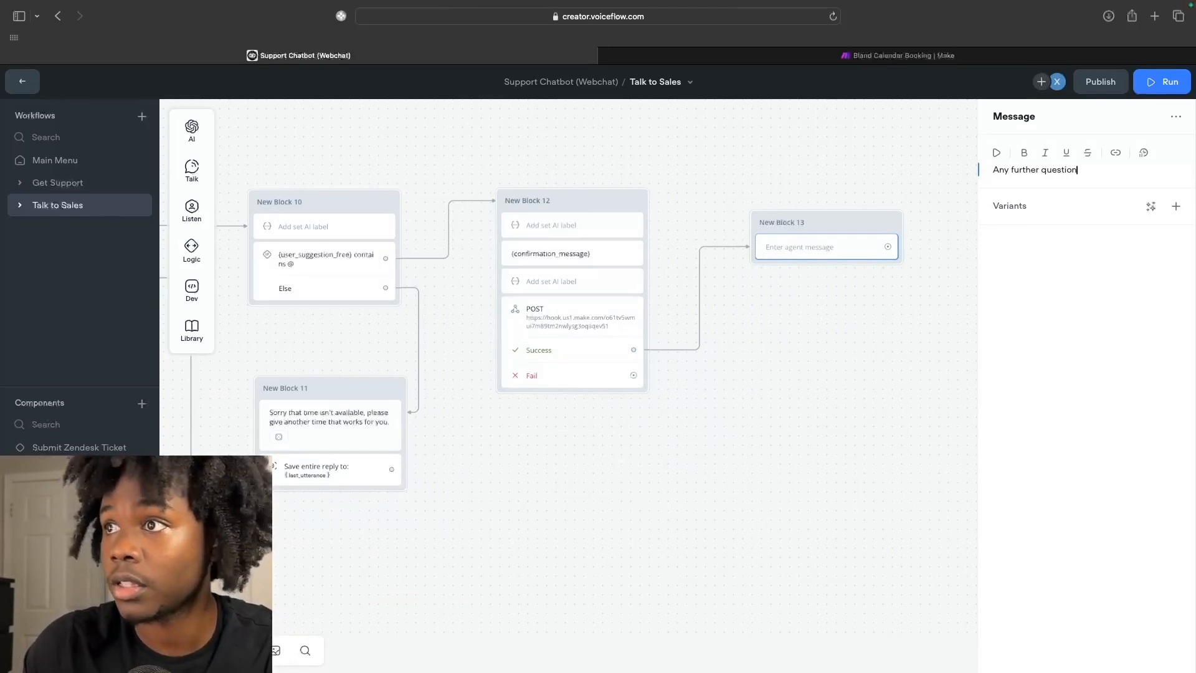
Add a Buttons listening step to New Block 13 and connect Block 12's Fail path to it.
{"action": "mouse_move", "coordinate": [192, 210]}
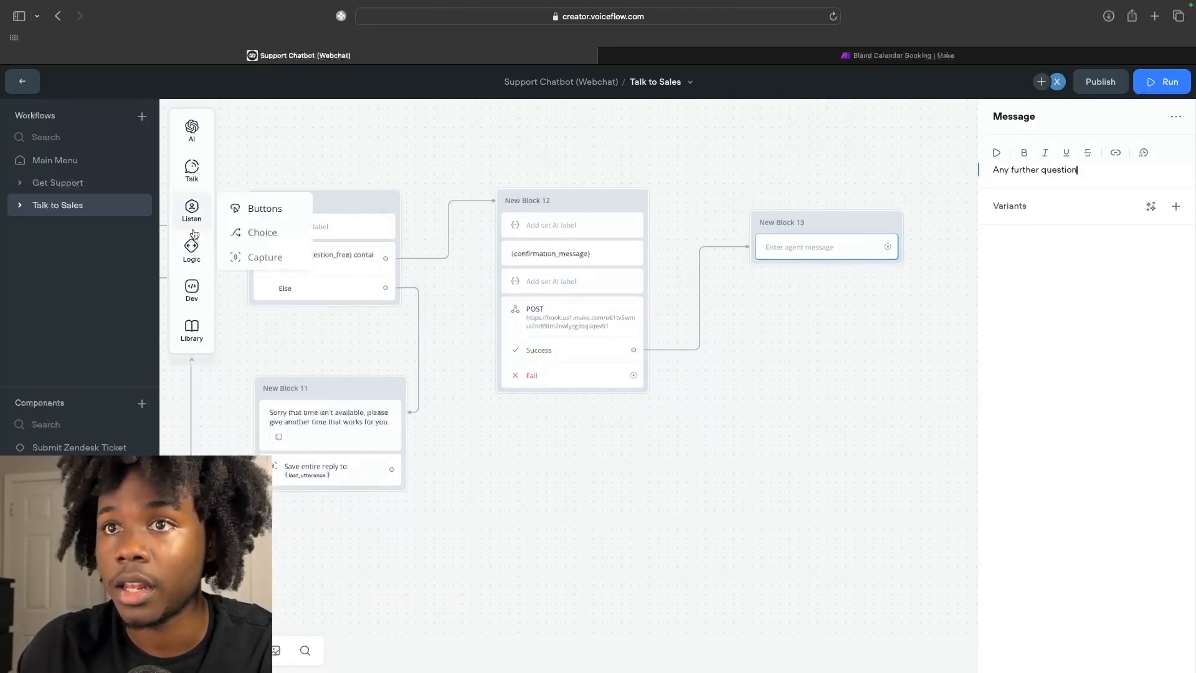
{"action": "left_click_drag", "start_coordinate": [271, 207], "coordinate": [814, 266]}
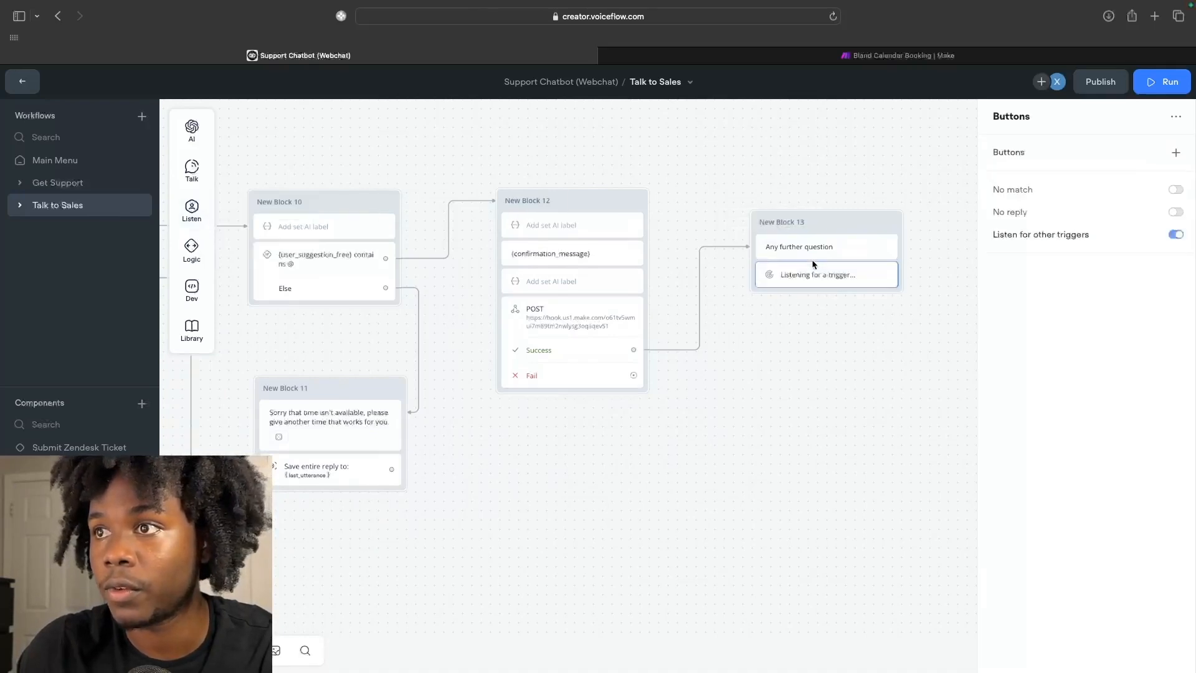
{"action": "left_click", "coordinate": [814, 341]}
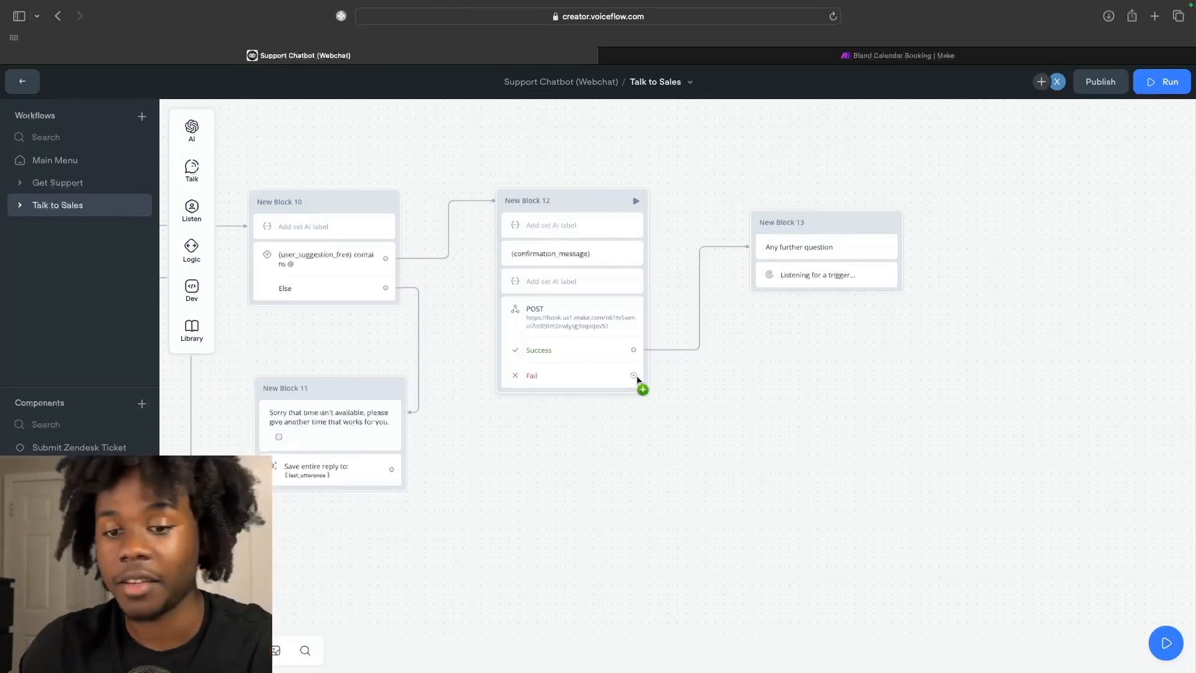
{"action": "left_click_drag", "start_coordinate": [635, 379], "coordinate": [755, 271]}
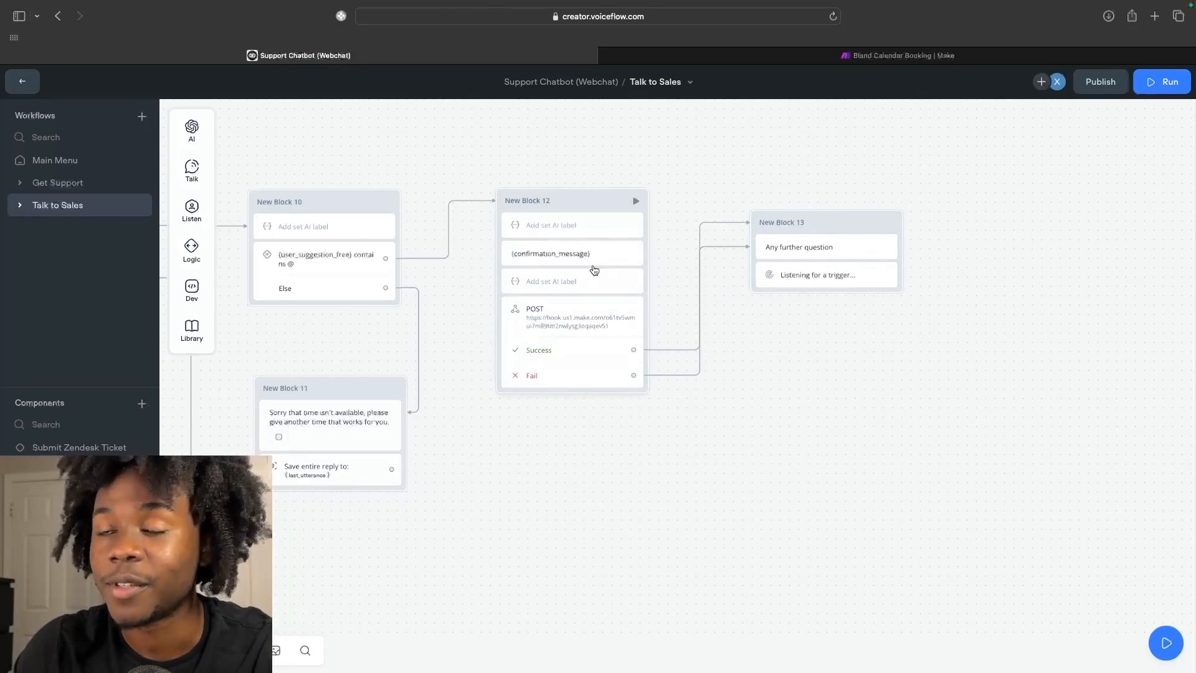
{"action": "scroll", "coordinate": [593, 270], "scroll_direction": "down", "scroll_amount": 3}
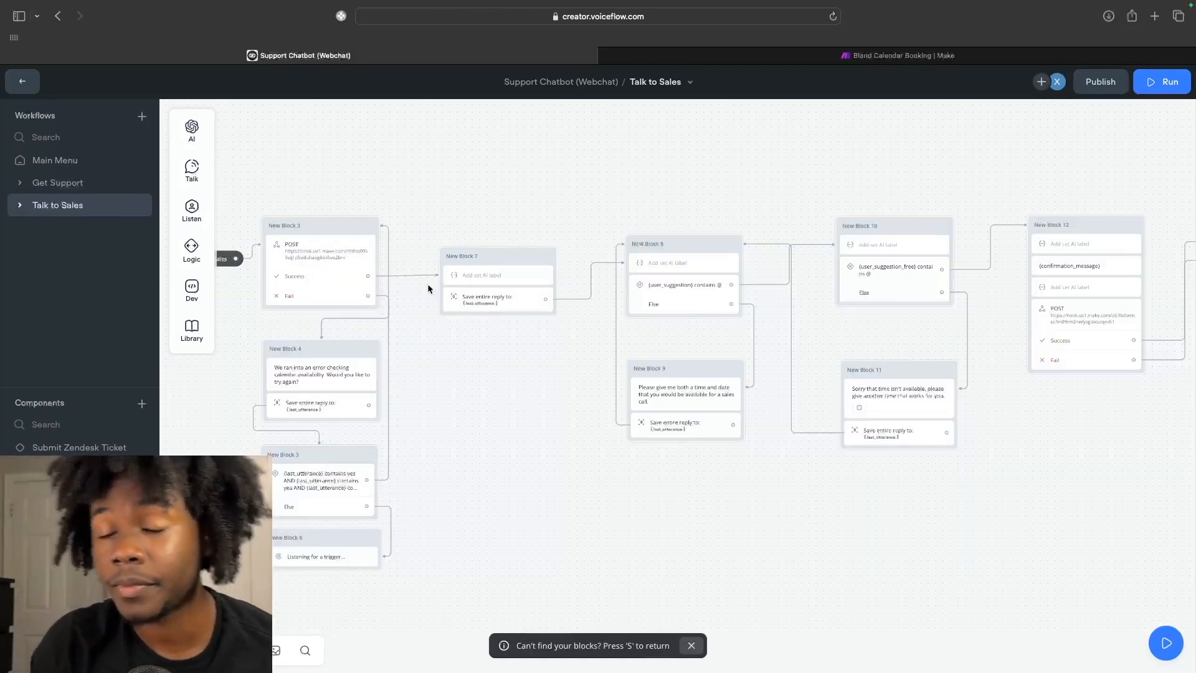
Pan across the canvas to review the flow and locate New Block 7.
{"action": "scroll", "coordinate": [429, 288], "scroll_direction": "down", "scroll_amount": 3}
{"action": "scroll", "coordinate": [443, 274], "scroll_direction": "down", "scroll_amount": 3}
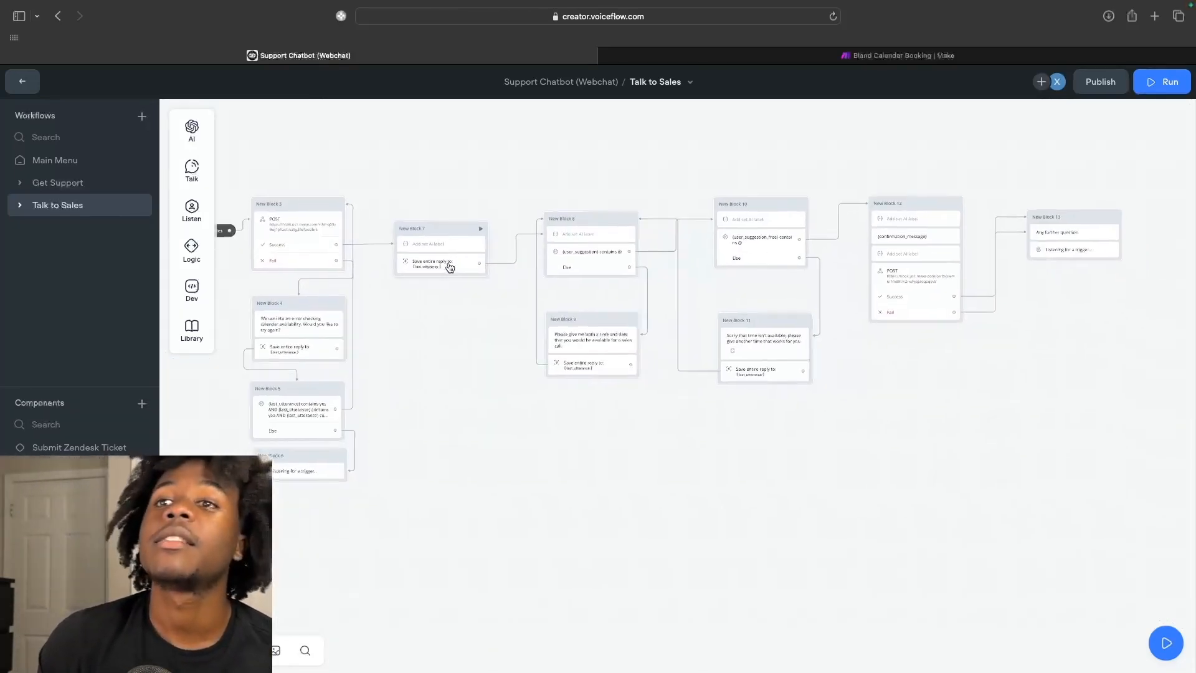
{"action": "scroll", "coordinate": [449, 268], "scroll_direction": "up", "scroll_amount": 2}
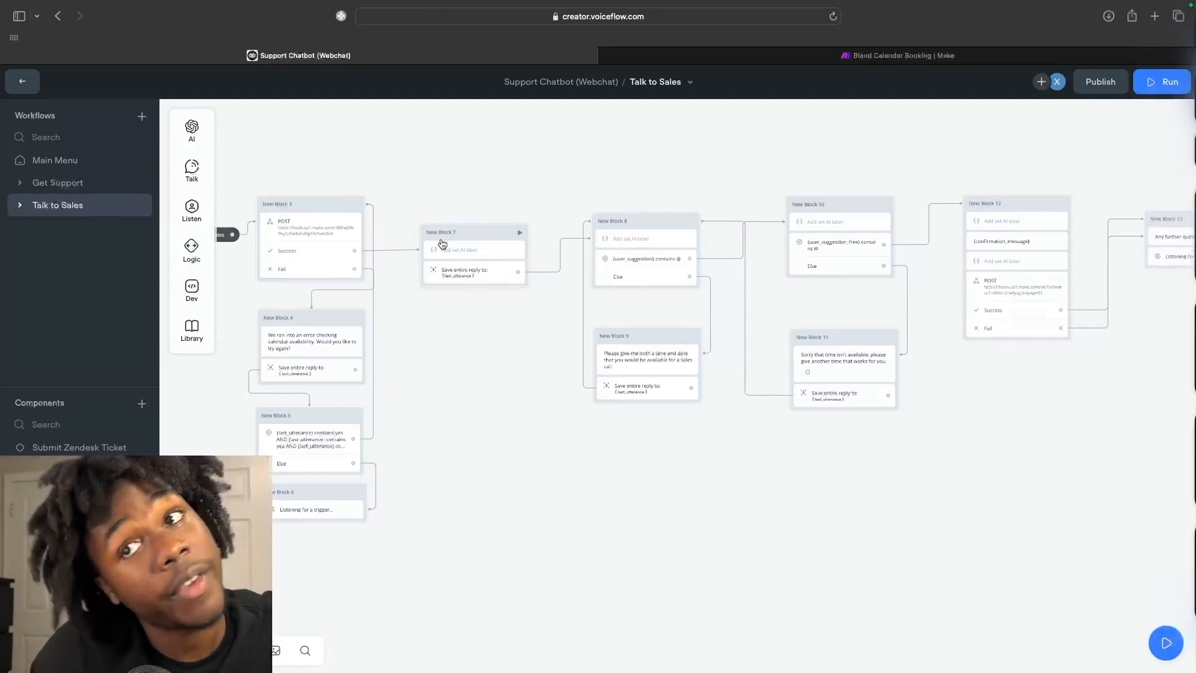
{"action": "scroll", "coordinate": [495, 293], "scroll_direction": "right", "scroll_amount": 3}
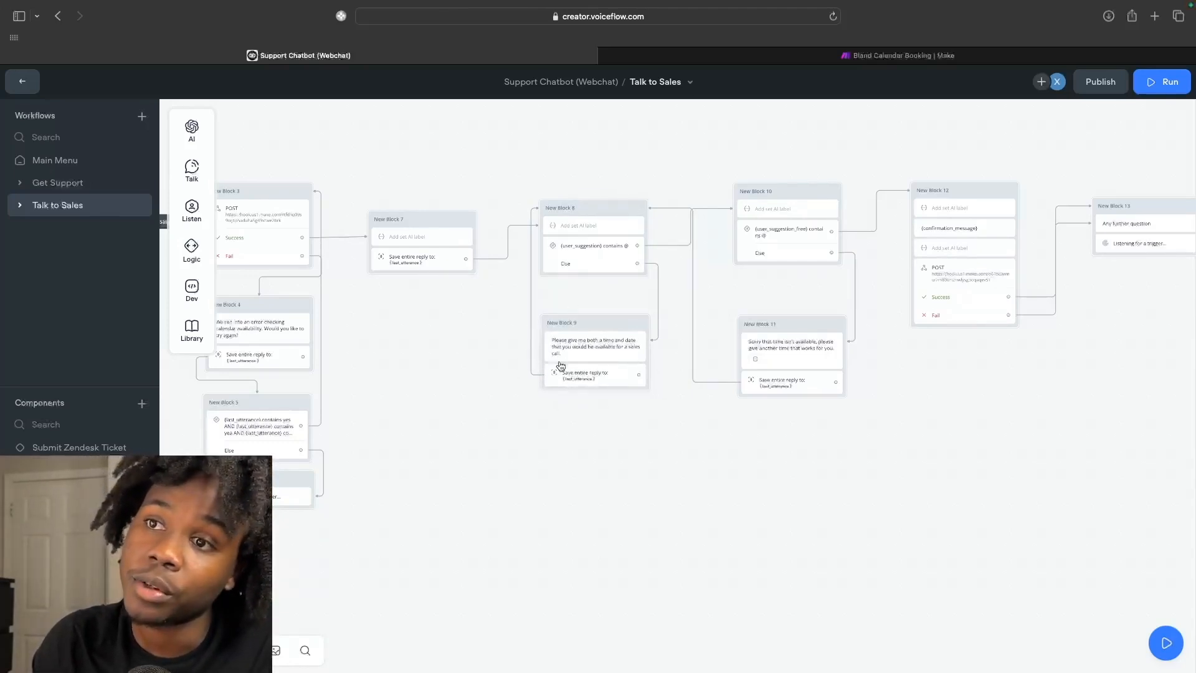
{"action": "scroll", "coordinate": [520, 373], "scroll_direction": "right", "scroll_amount": 5}
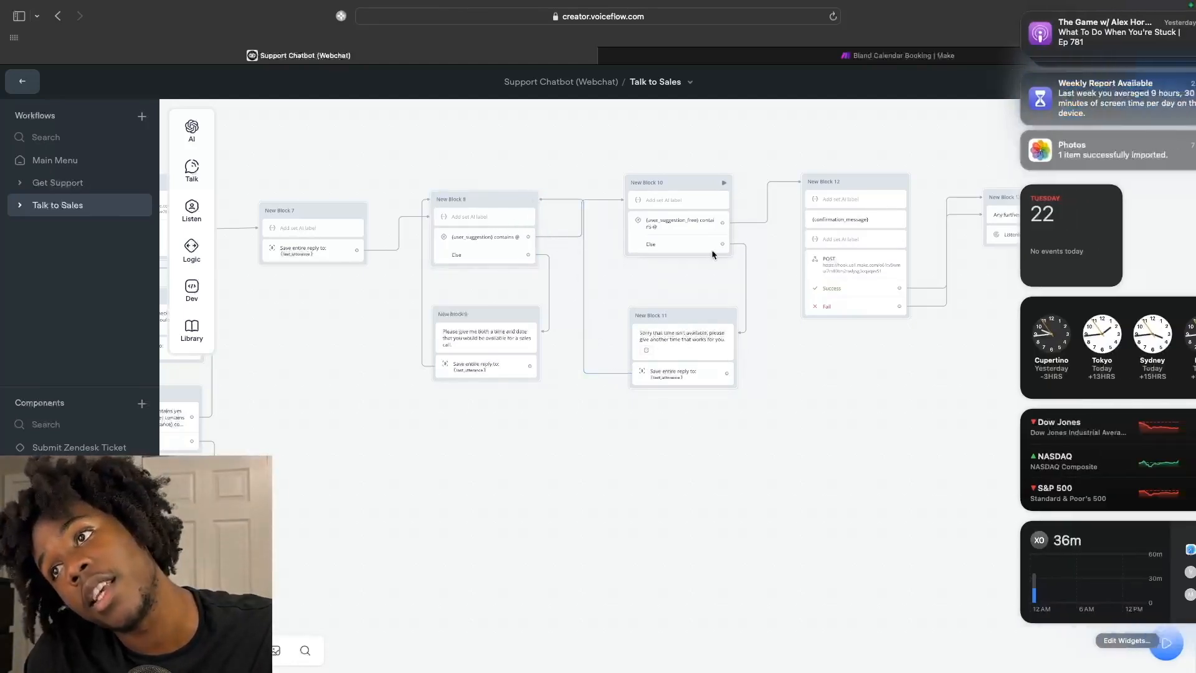
{"action": "scroll", "coordinate": [771, 345], "scroll_direction": "right", "scroll_amount": 2}
{"action": "scroll", "coordinate": [770, 344], "scroll_direction": "right", "scroll_amount": 3}
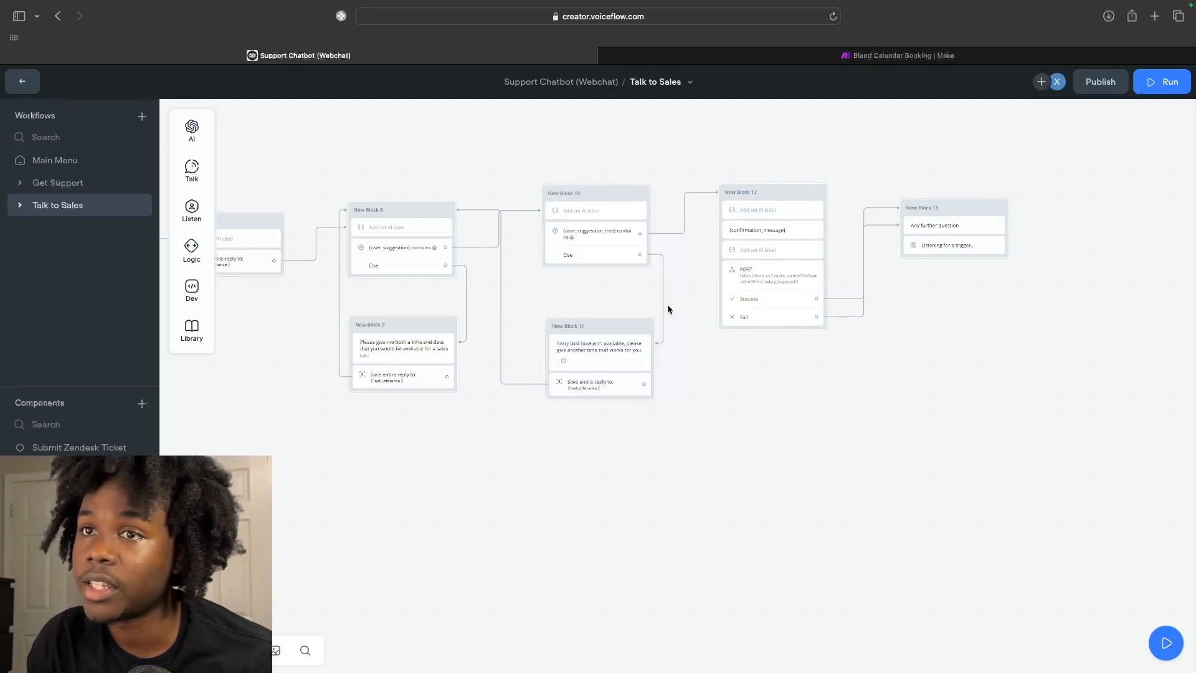
{"action": "scroll", "coordinate": [668, 309], "scroll_direction": "left", "scroll_amount": 3}
{"action": "scroll", "coordinate": [668, 309], "scroll_direction": "left", "scroll_amount": 4}
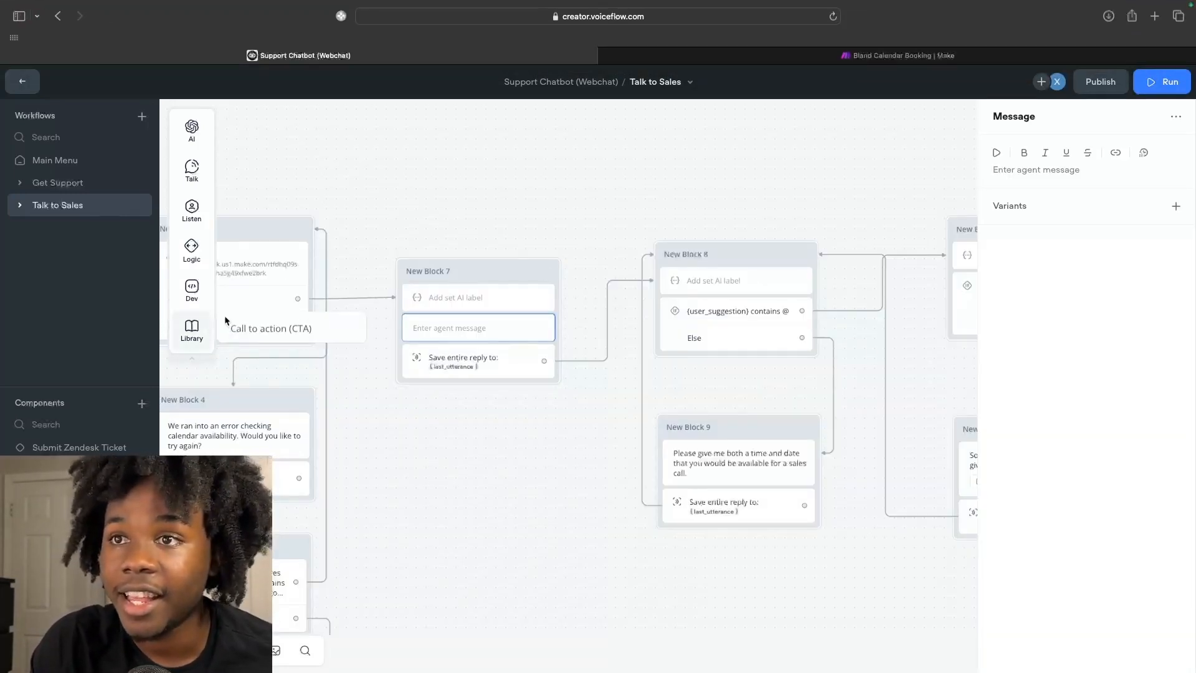
Make New Block 7's new message output the {suggested_time} variable, checking the prompt that produces it.
{"action": "scroll", "coordinate": [405, 299], "scroll_direction": "left", "scroll_amount": 3}
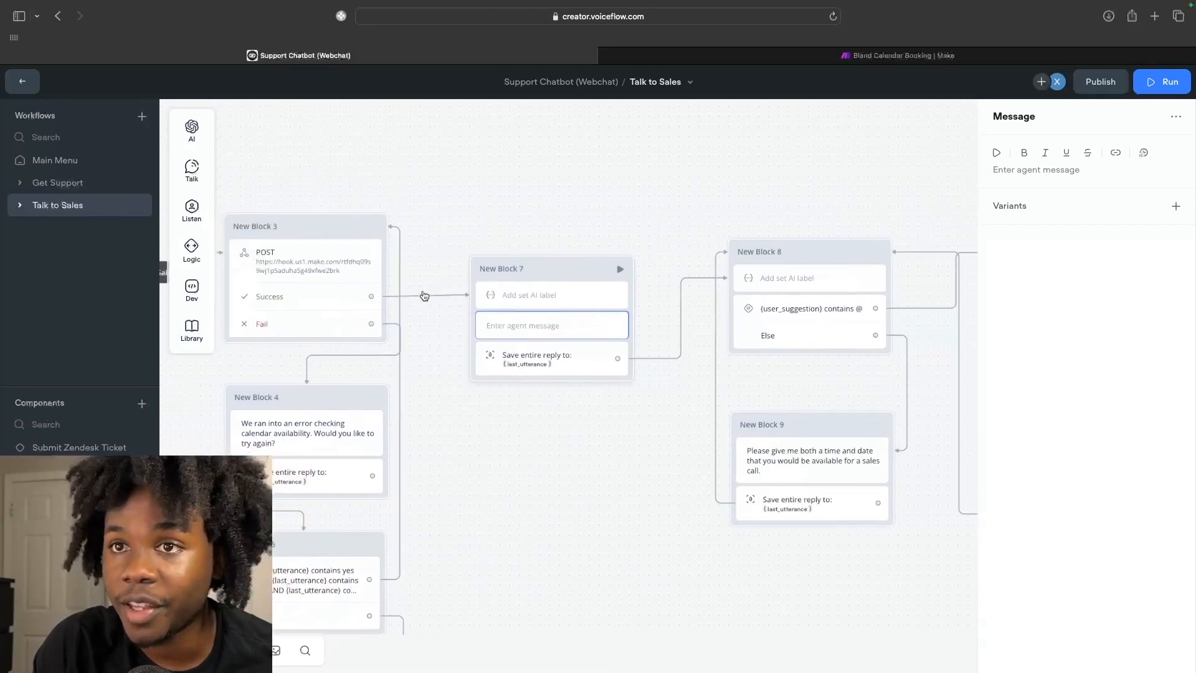
{"action": "scroll", "coordinate": [429, 294], "scroll_direction": "right", "scroll_amount": 2}
{"action": "left_click", "coordinate": [1032, 170]}
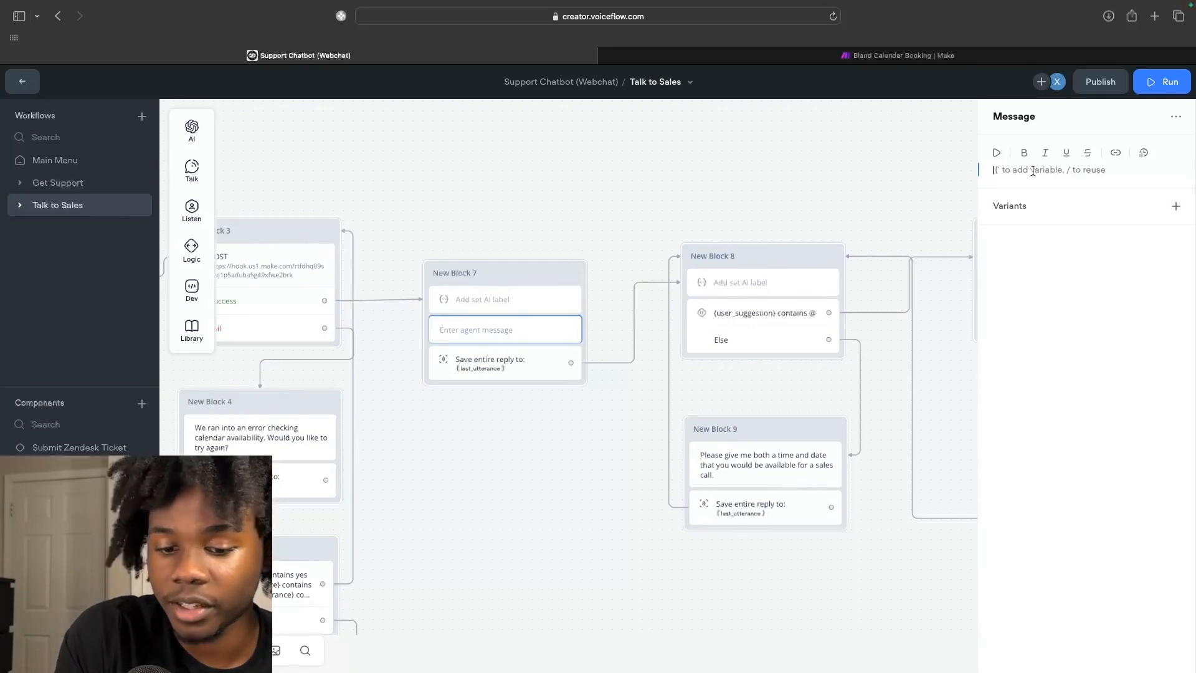
{"action": "type", "text": "{"}
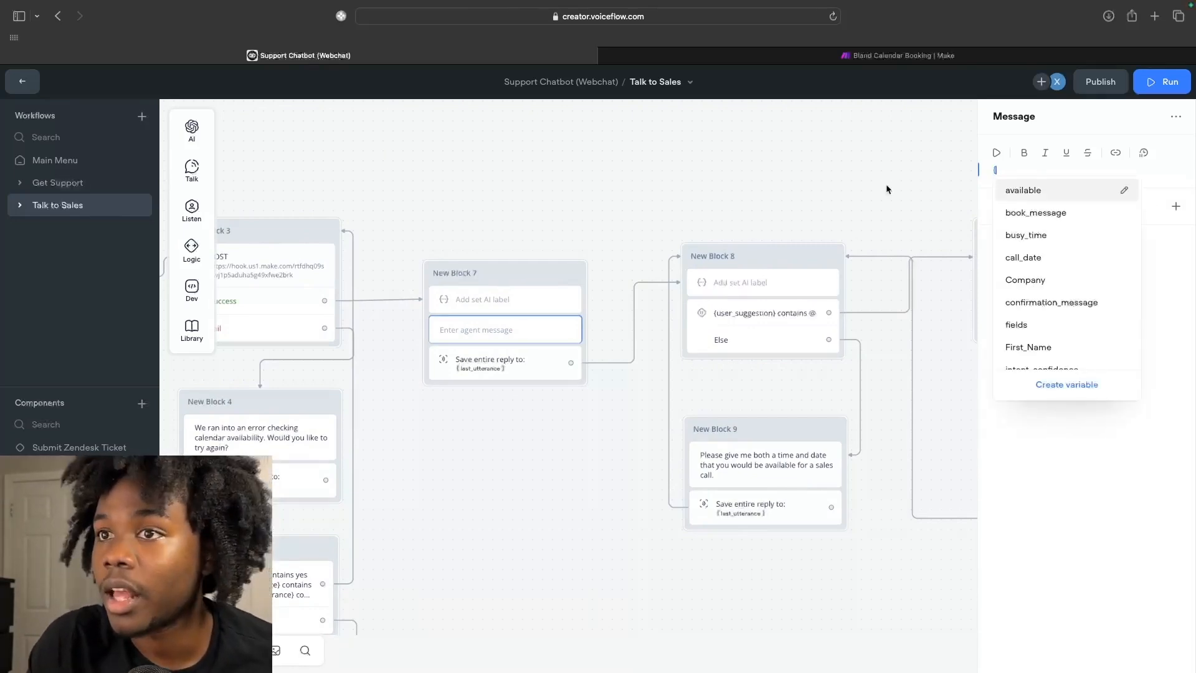
{"action": "left_click", "coordinate": [529, 305]}
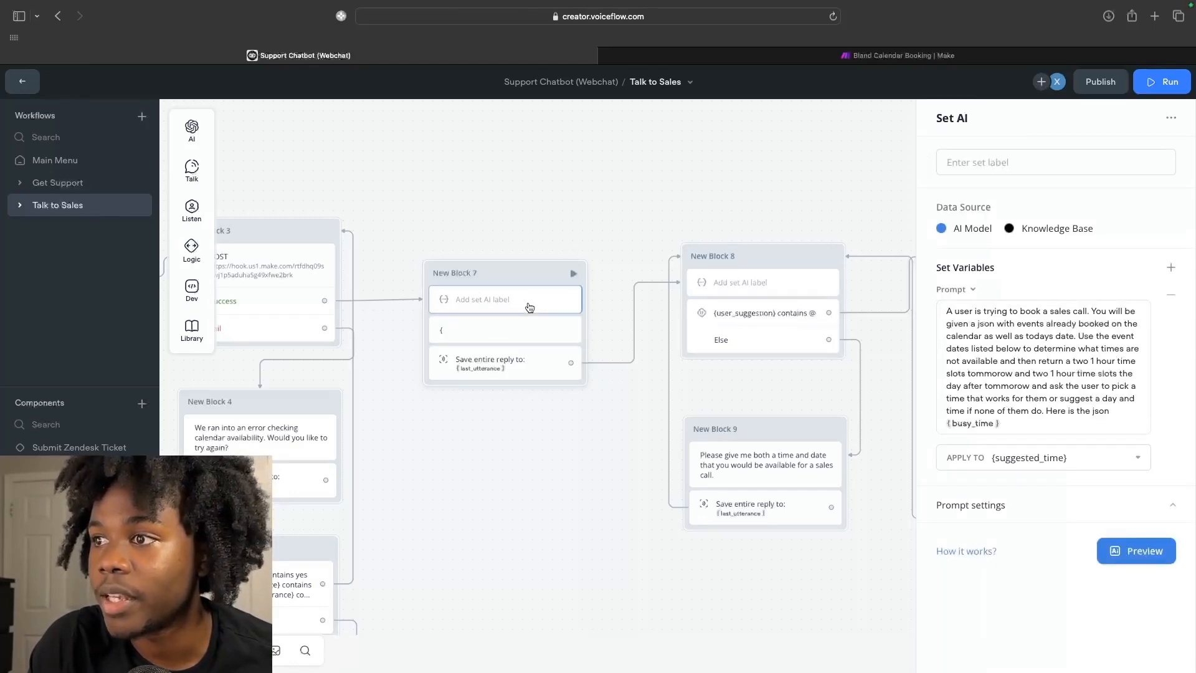
{"action": "left_click", "coordinate": [508, 331]}
{"action": "left_click", "coordinate": [1020, 176]}
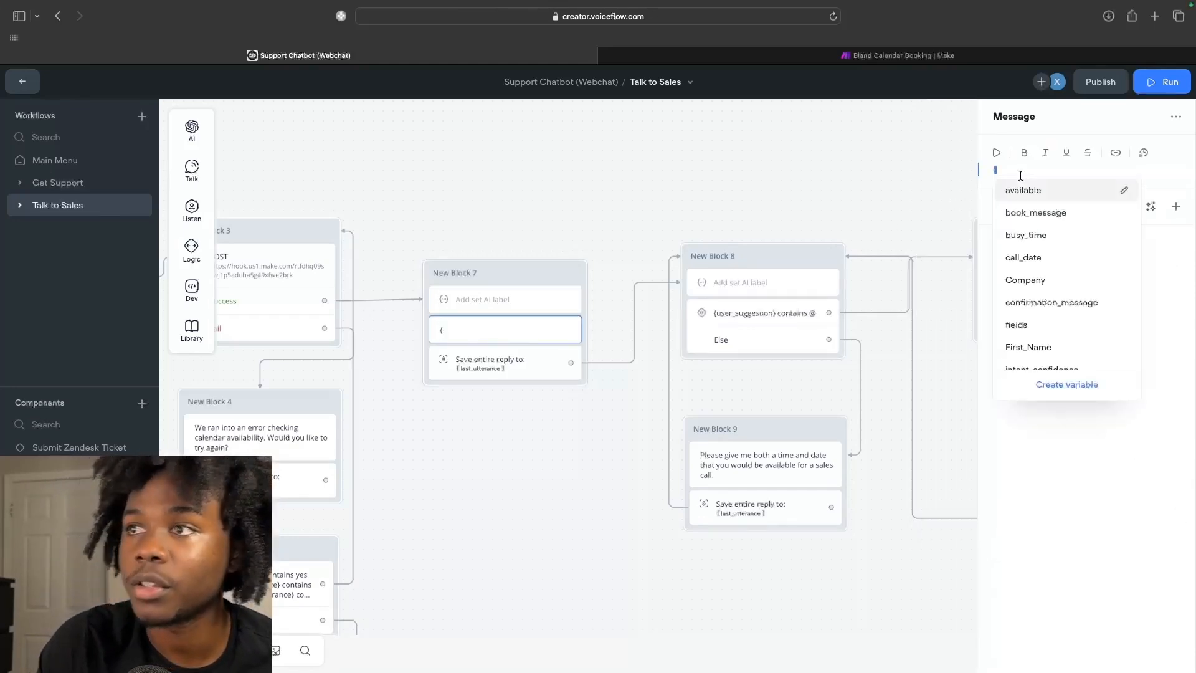
{"action": "type", "text": "s"}
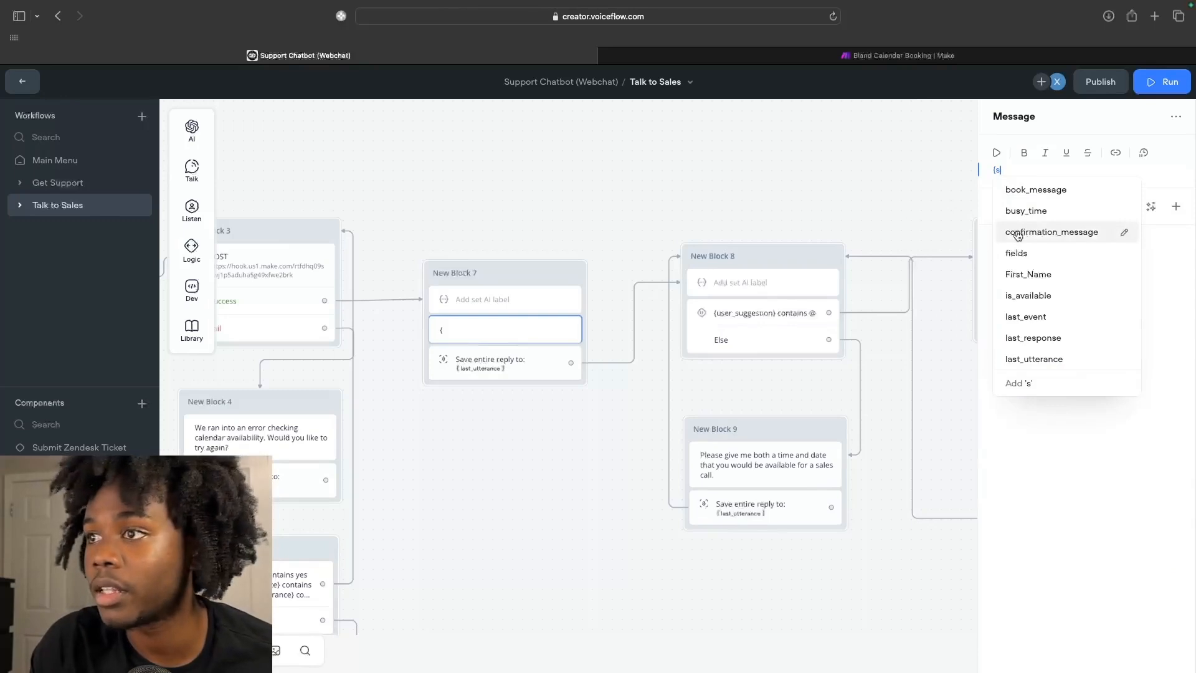
{"action": "type", "text": "ugg"}
{"action": "left_click", "coordinate": [1052, 191]}
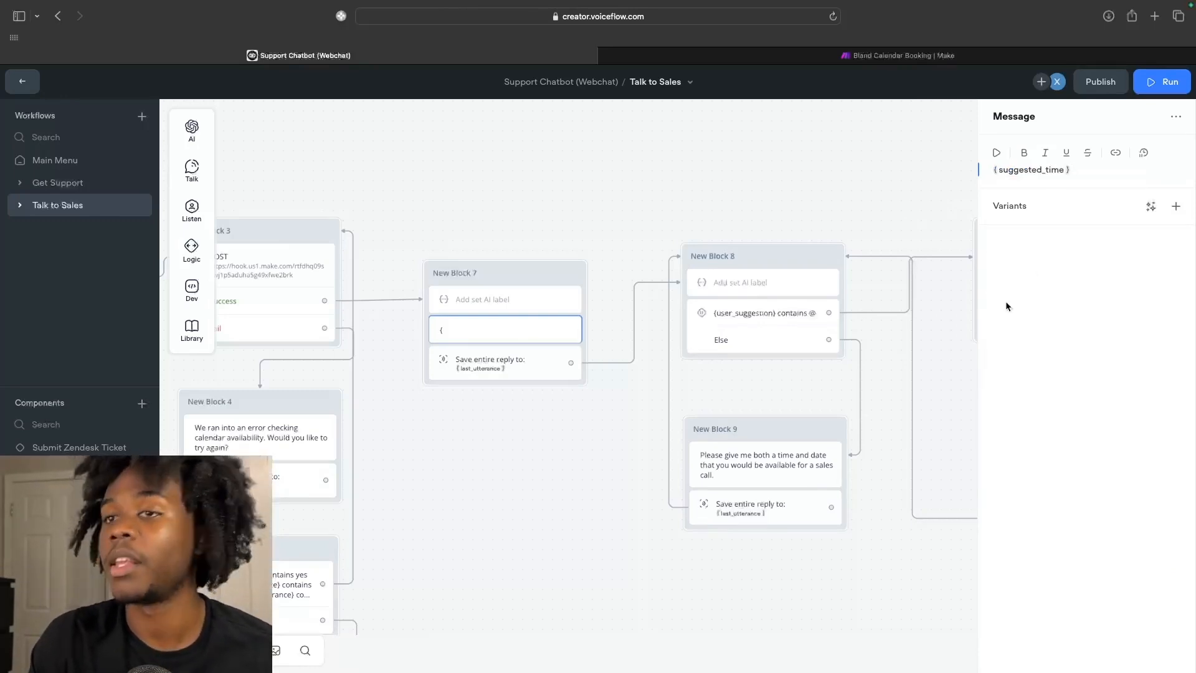
{"action": "left_click", "coordinate": [940, 365]}
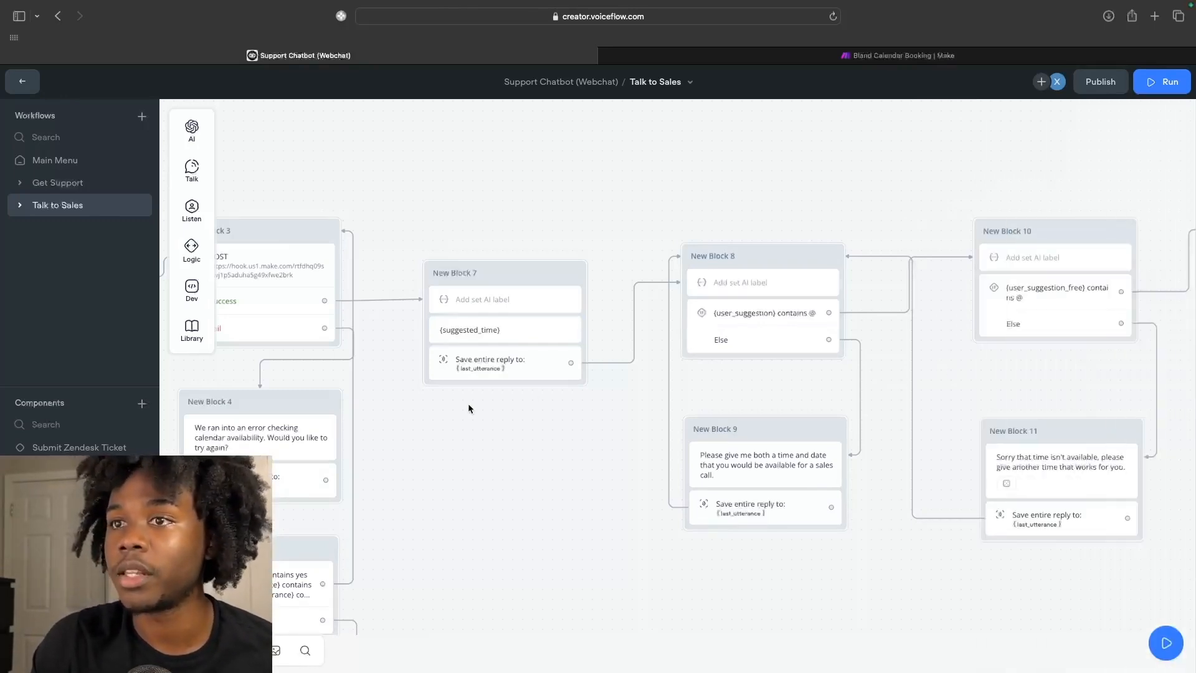
Review the JavaScript code defining busy_time_text and todays_date, then open New Block 7's AI prompt.
{"action": "scroll", "coordinate": [583, 338], "scroll_direction": "down", "scroll_amount": 3}
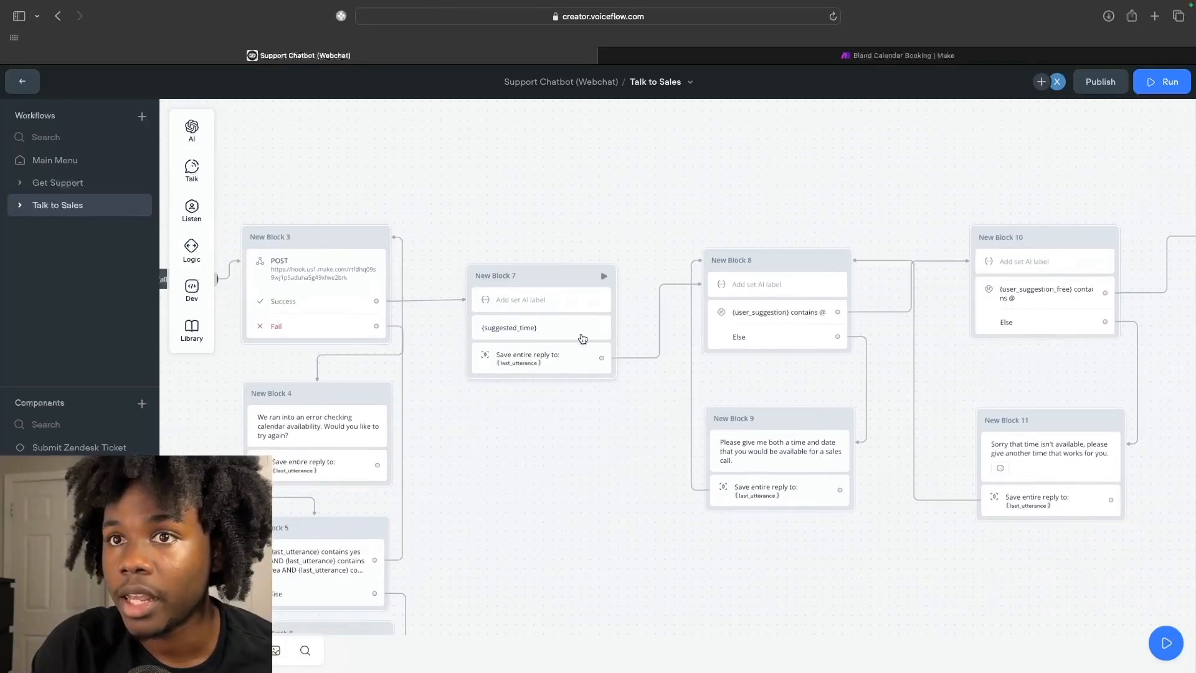
{"action": "scroll", "coordinate": [582, 338], "scroll_direction": "down", "scroll_amount": 2}
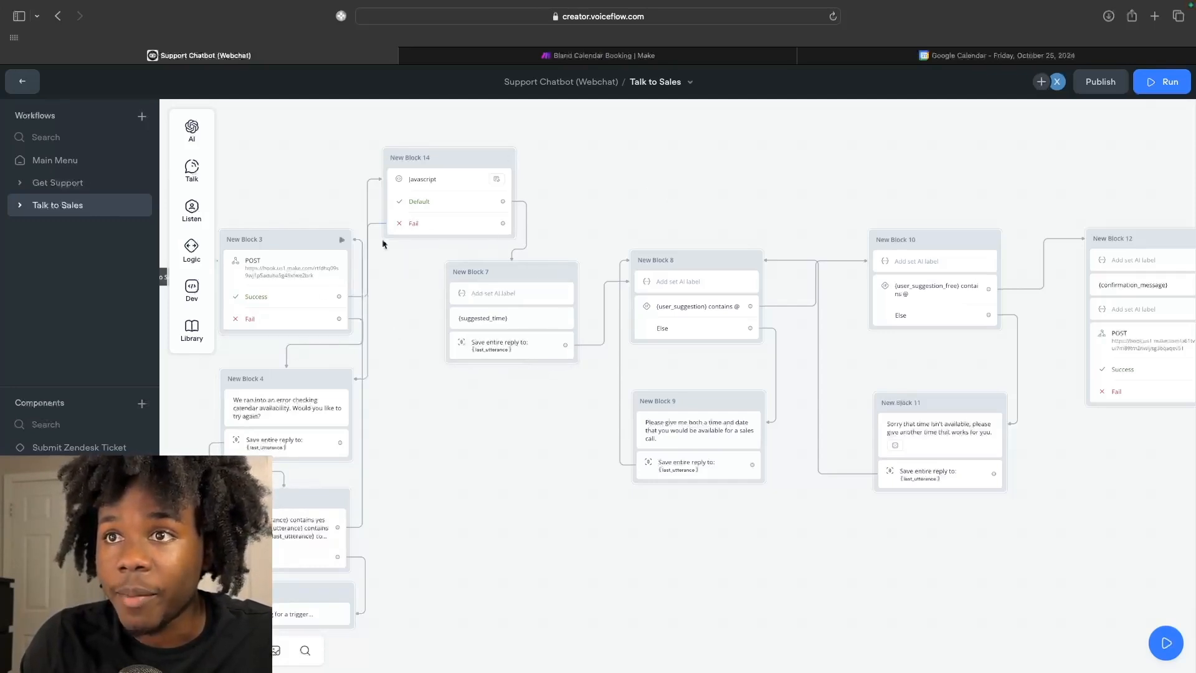
{"action": "left_click", "coordinate": [443, 182]}
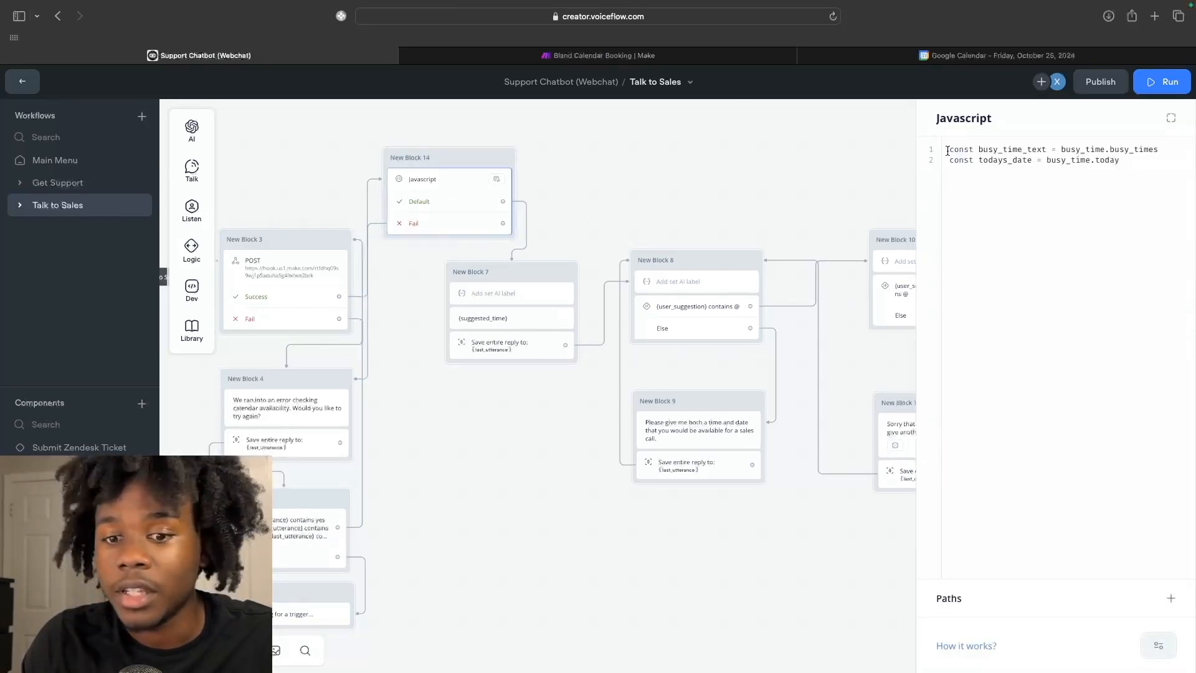
{"action": "left_click", "coordinate": [1107, 149]}
{"action": "left_click", "coordinate": [1158, 150]}
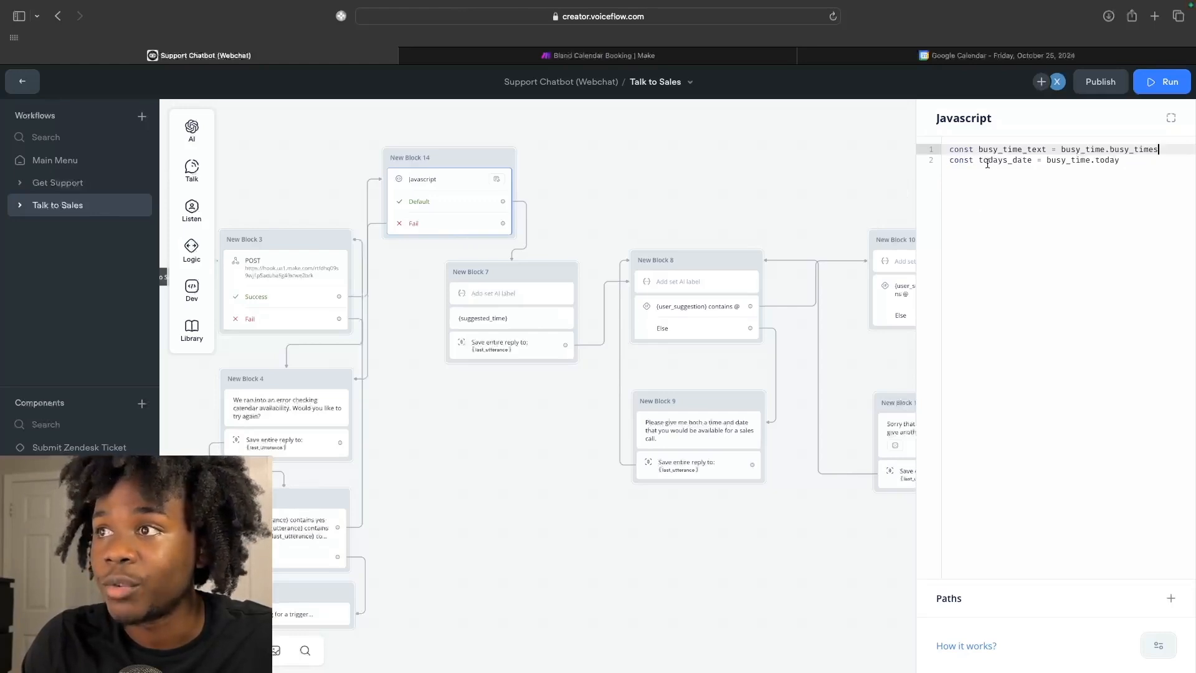
{"action": "left_click", "coordinate": [645, 249]}
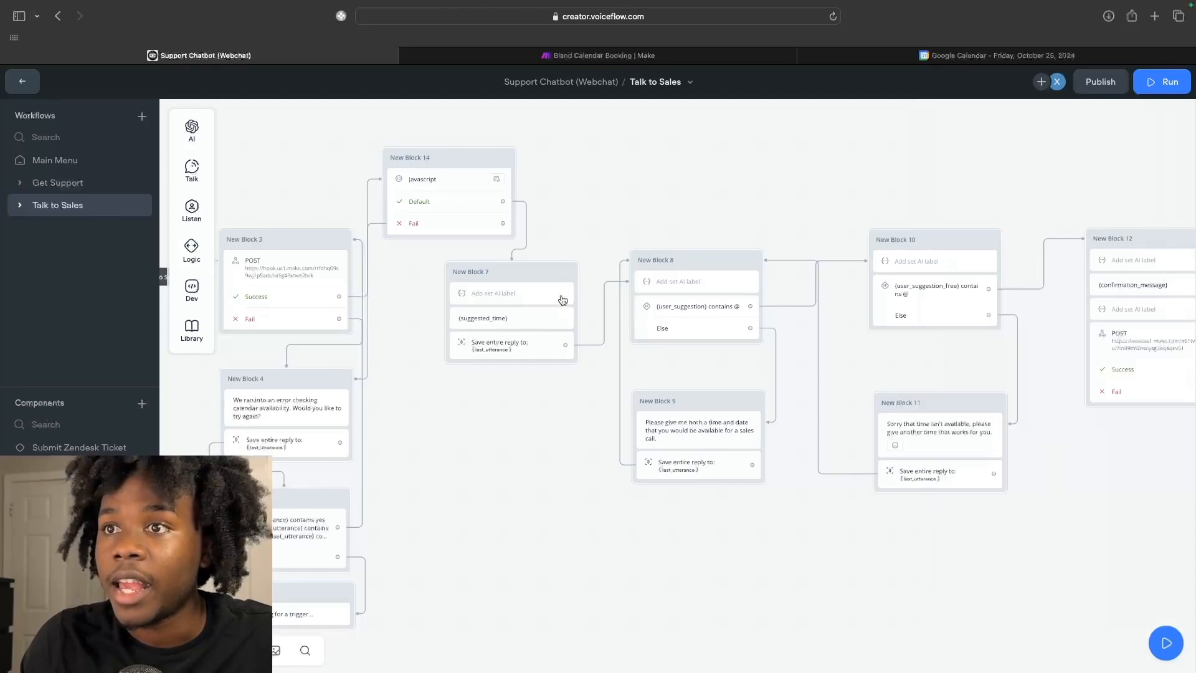
{"action": "left_click", "coordinate": [519, 298]}
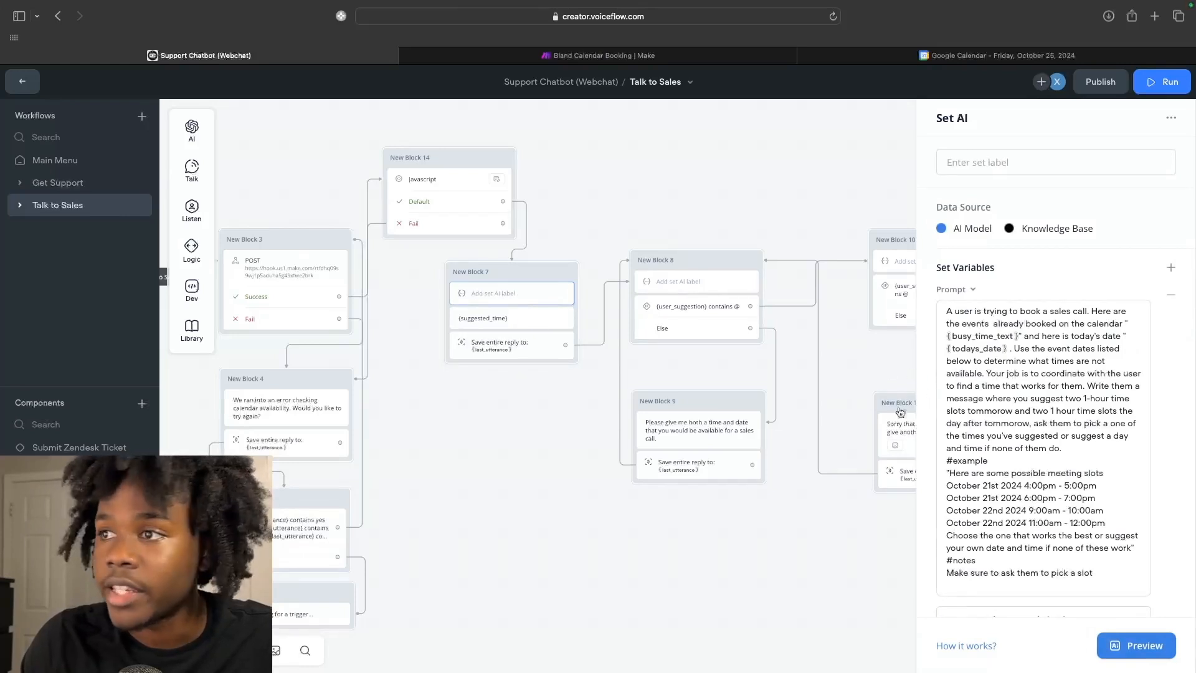
Insert an opening double quote before 'Here are some possible meeting slots' in the prompt.
{"action": "scroll", "coordinate": [944, 398], "scroll_direction": "down", "scroll_amount": 1}
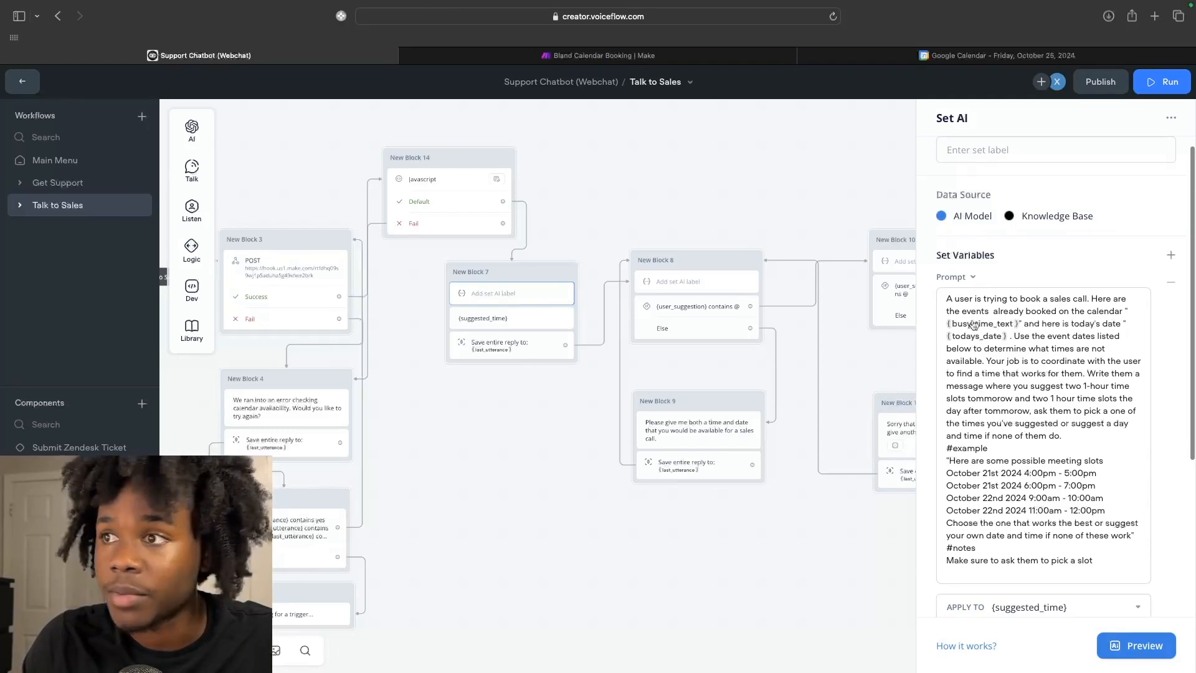
{"action": "scroll", "coordinate": [981, 416], "scroll_direction": "down", "scroll_amount": 2}
{"action": "scroll", "coordinate": [981, 418], "scroll_direction": "down", "scroll_amount": 2}
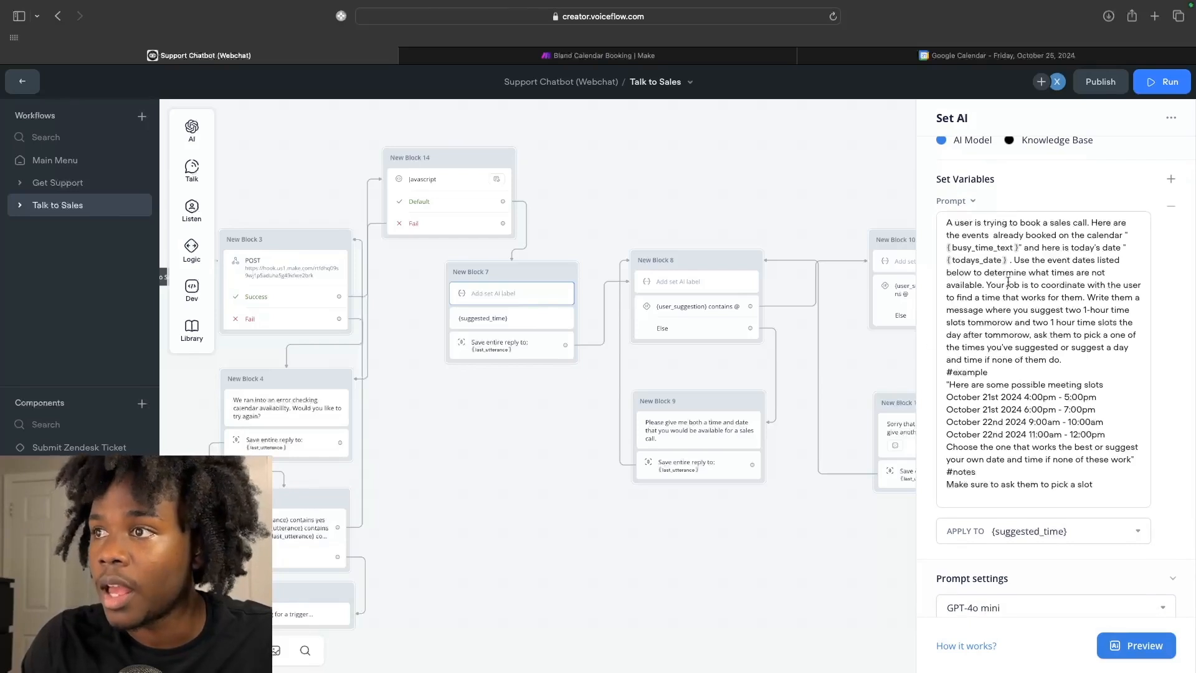
{"action": "scroll", "coordinate": [1008, 281], "scroll_direction": "up", "scroll_amount": 2}
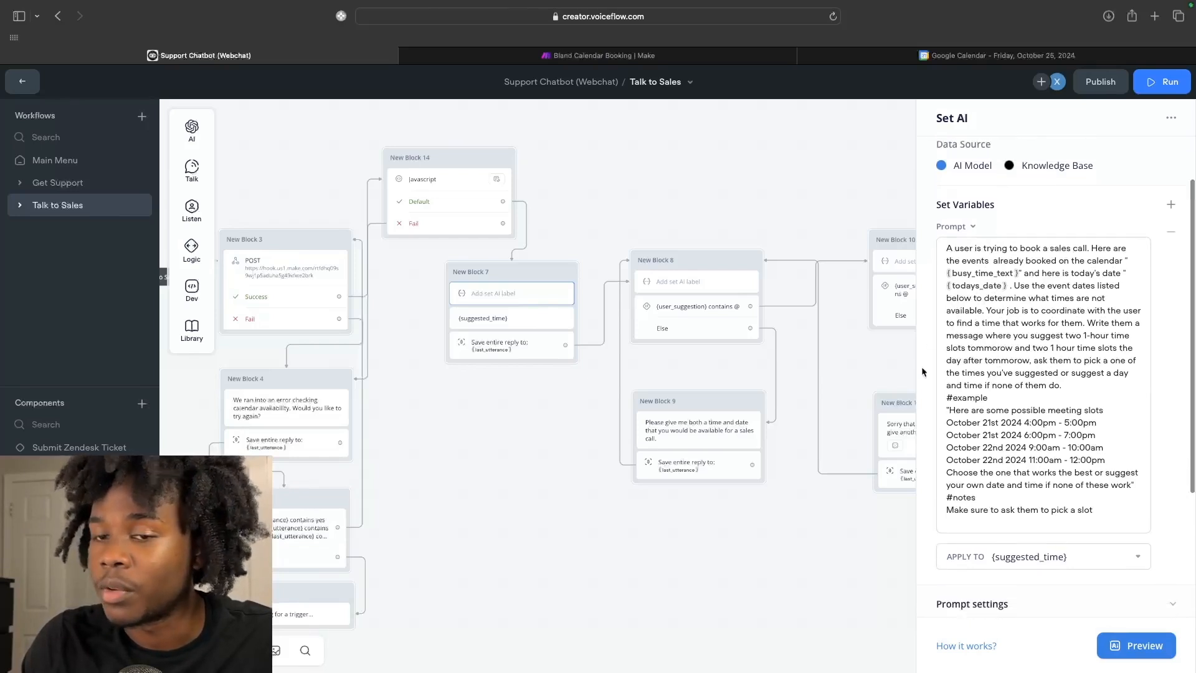
{"action": "left_click", "coordinate": [947, 410]}
{"action": "type", "text": "\""}
Review the prompt settings (GPT-4o mini, 0.50 temperature) and close the AI step panel.
{"action": "scroll", "coordinate": [959, 399], "scroll_direction": "down", "scroll_amount": 1}
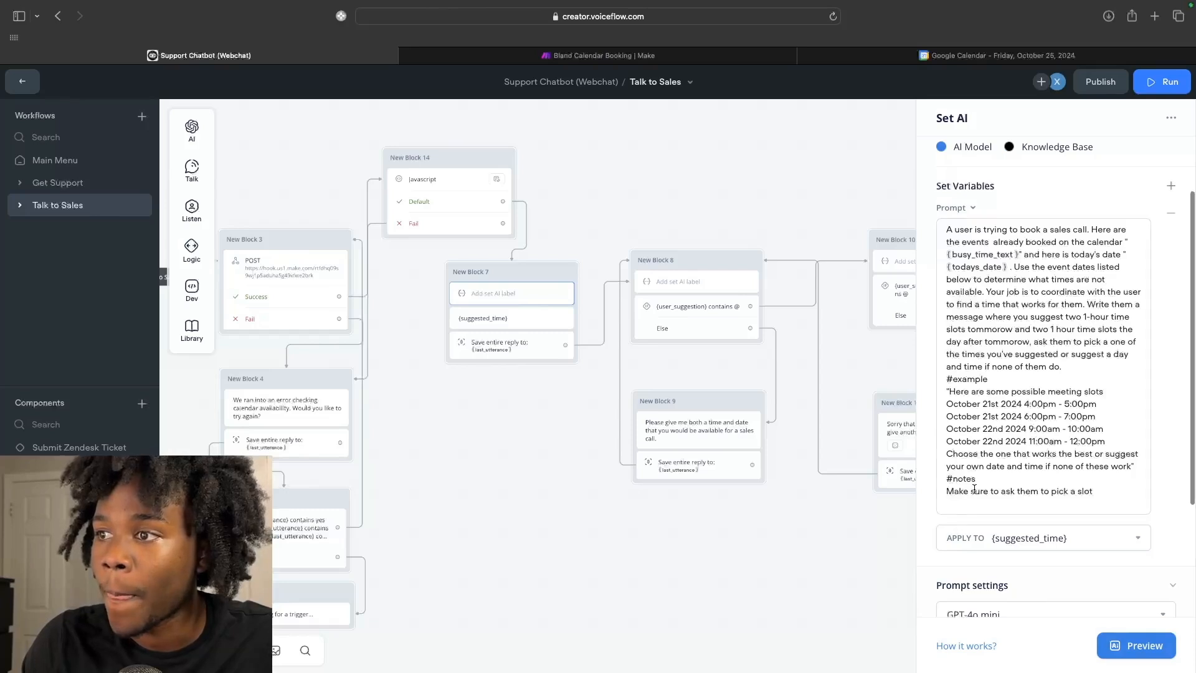
{"action": "scroll", "coordinate": [978, 490], "scroll_direction": "down", "scroll_amount": 5}
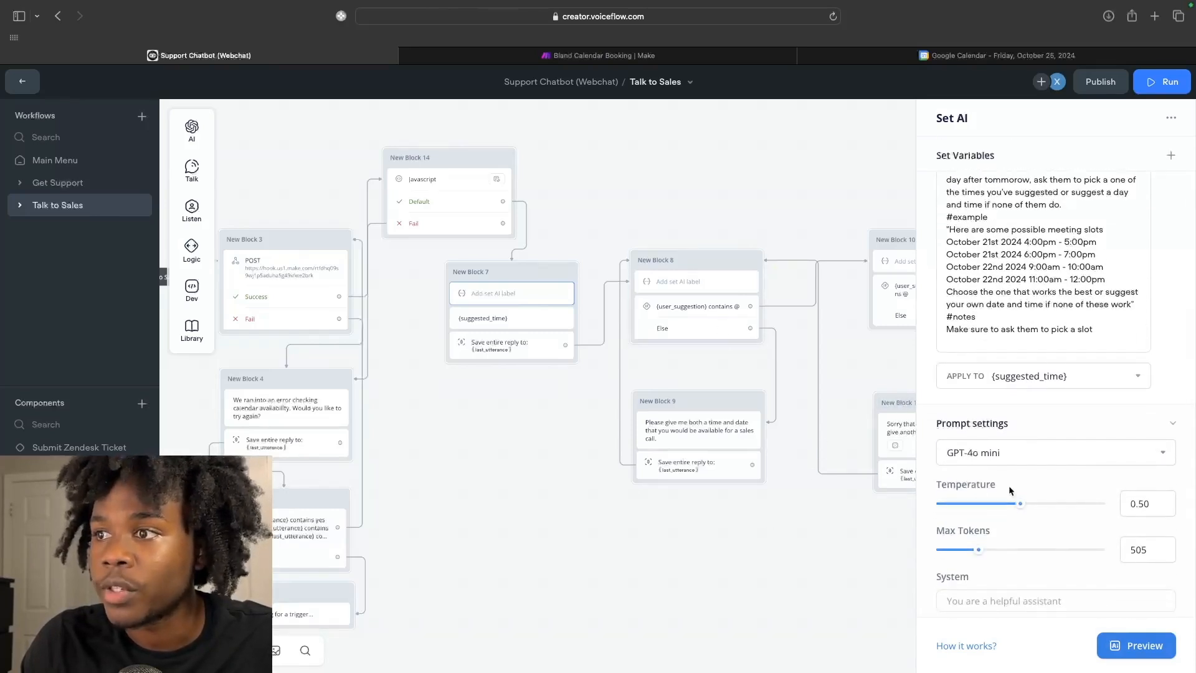
{"action": "scroll", "coordinate": [1010, 490], "scroll_direction": "down", "scroll_amount": 1}
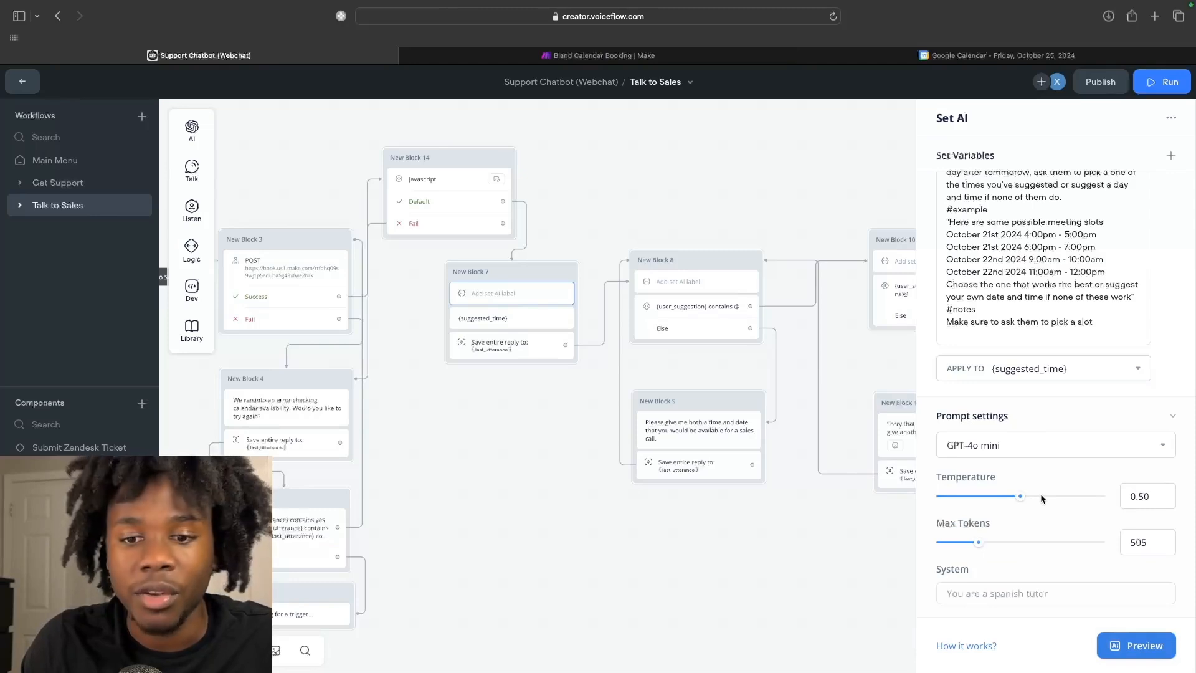
{"action": "left_click", "coordinate": [780, 209]}
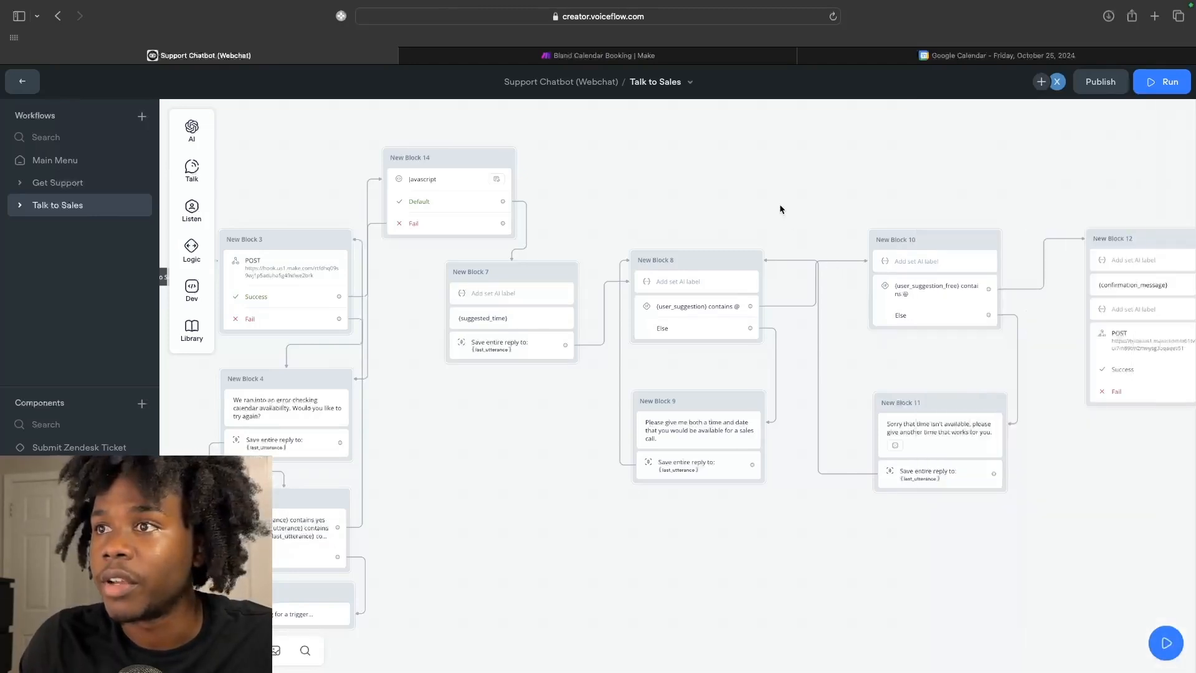
{"action": "scroll", "coordinate": [779, 205], "scroll_direction": "right", "scroll_amount": 10}
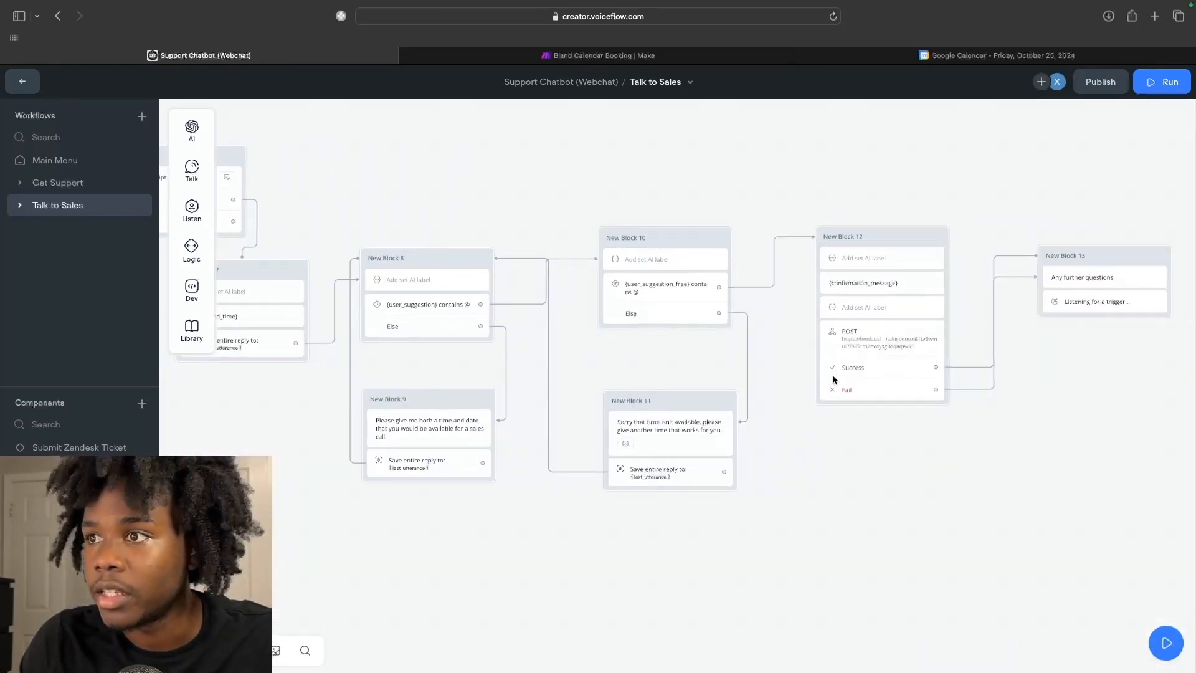
{"action": "scroll", "coordinate": [835, 378], "scroll_direction": "right", "scroll_amount": 3}
Check Block 12's prompt formatting {call_date} as MM/DD/YYYY HH:MM A, then start a test run.
{"action": "left_click", "coordinate": [831, 313]}
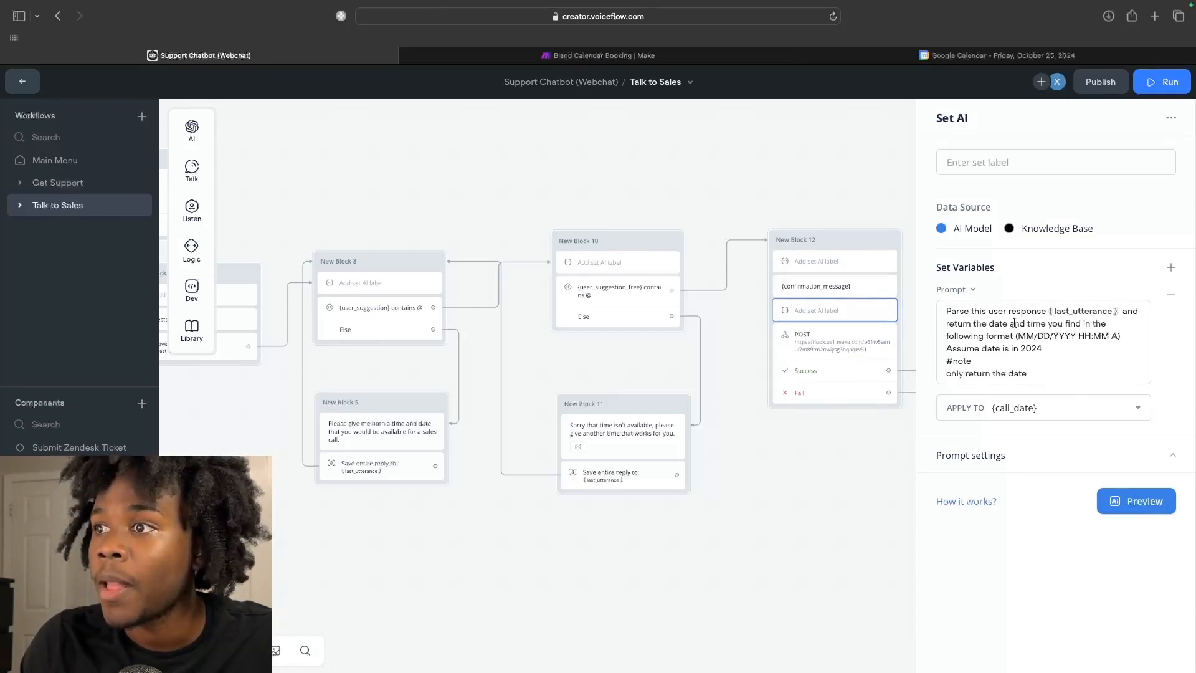
{"action": "left_click", "coordinate": [861, 216]}
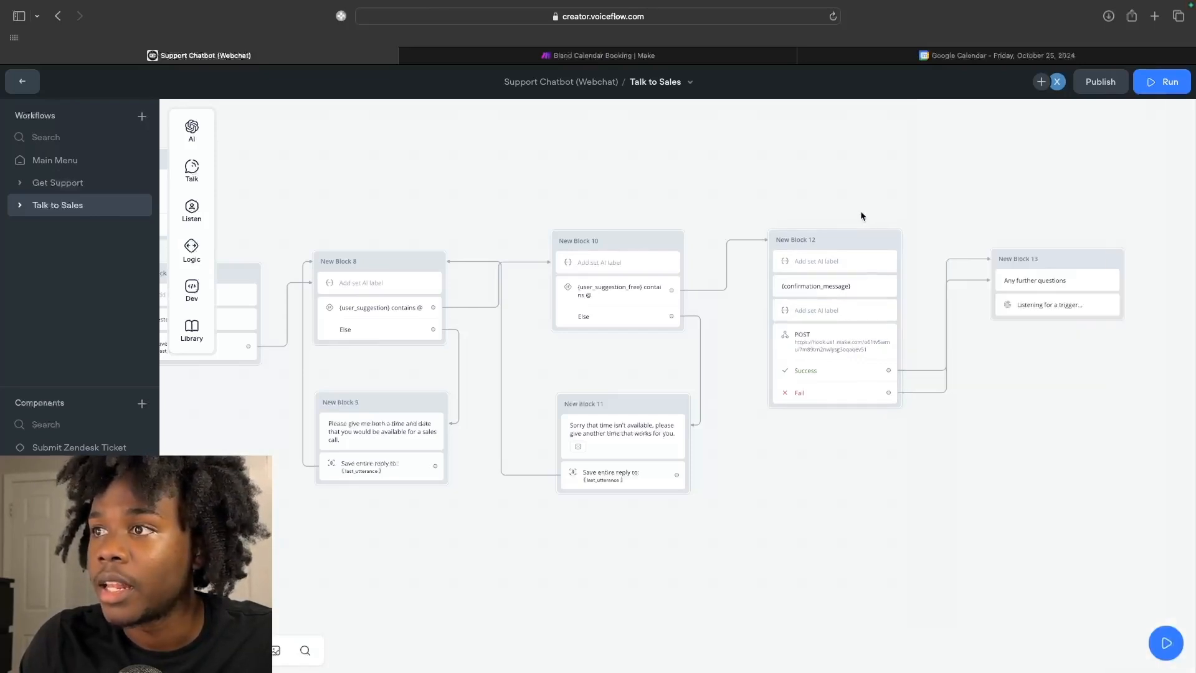
{"action": "scroll", "coordinate": [903, 243], "scroll_direction": "right", "scroll_amount": 2}
{"action": "scroll", "coordinate": [961, 267], "scroll_direction": "down", "scroll_amount": 3}
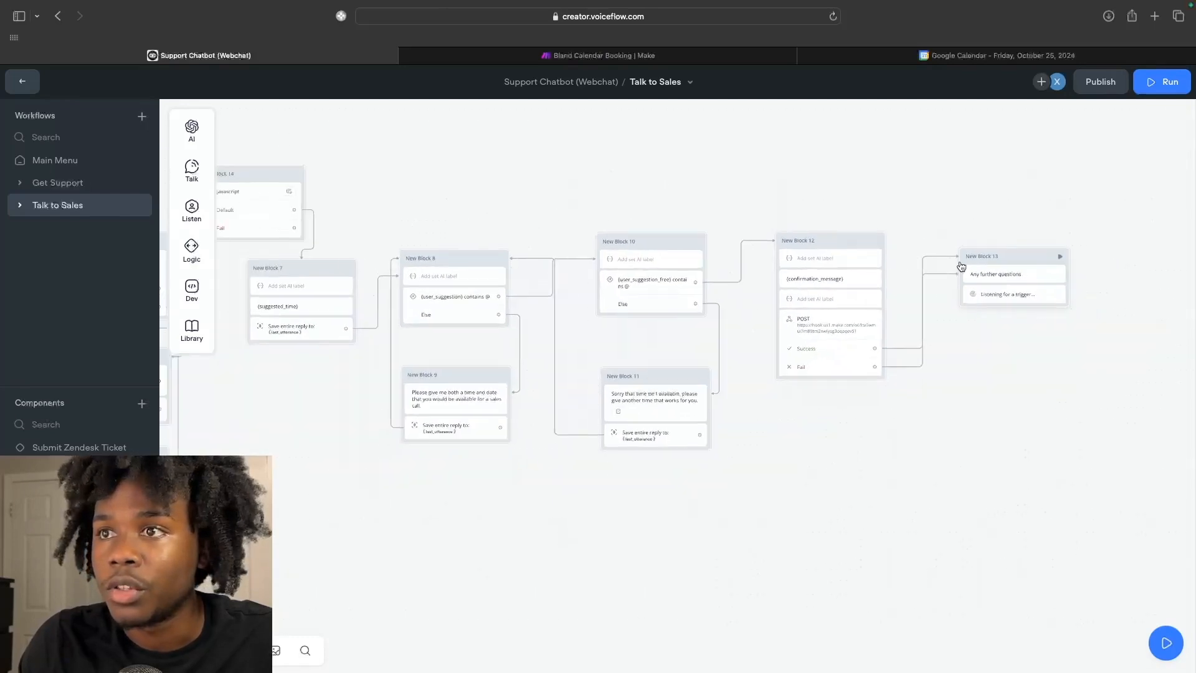
{"action": "scroll", "coordinate": [897, 249], "scroll_direction": "left", "scroll_amount": 2}
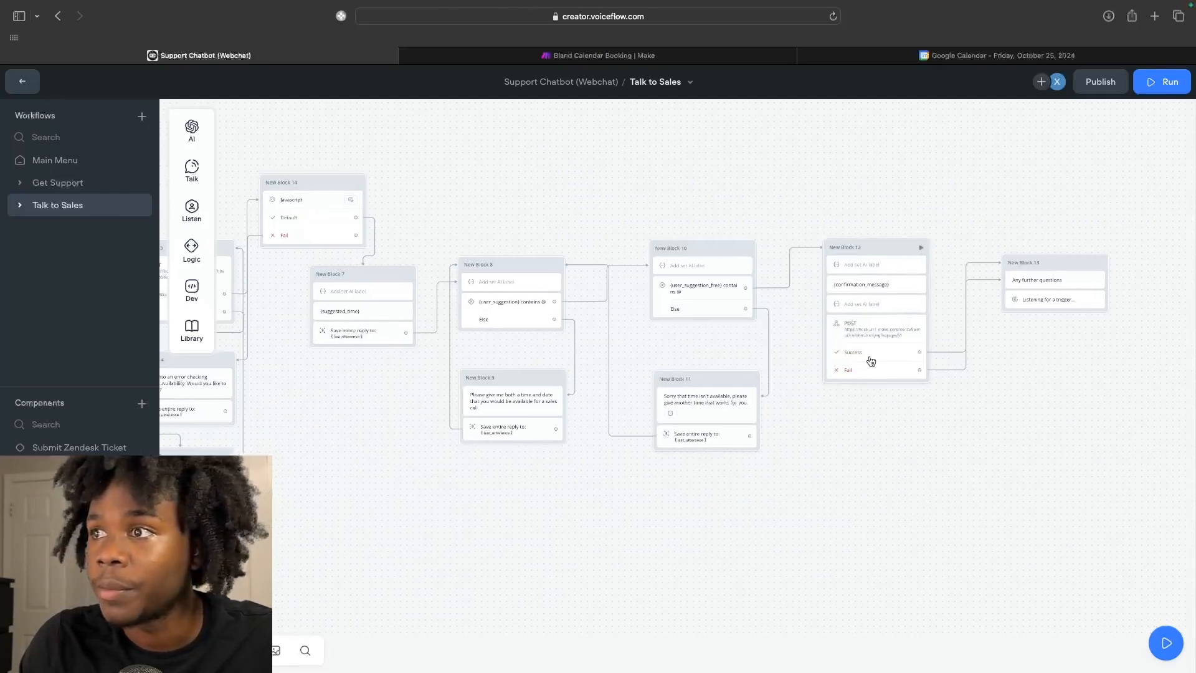
{"action": "scroll", "coordinate": [871, 361], "scroll_direction": "left", "scroll_amount": 3}
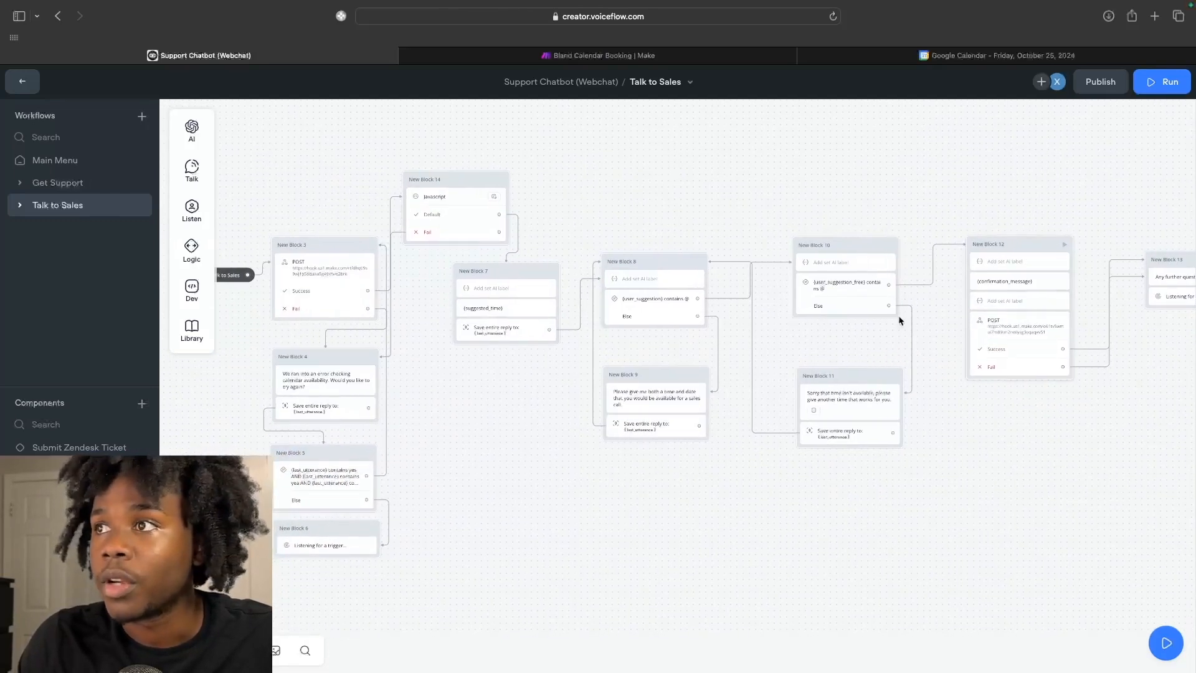
{"action": "left_click", "coordinate": [1156, 87]}
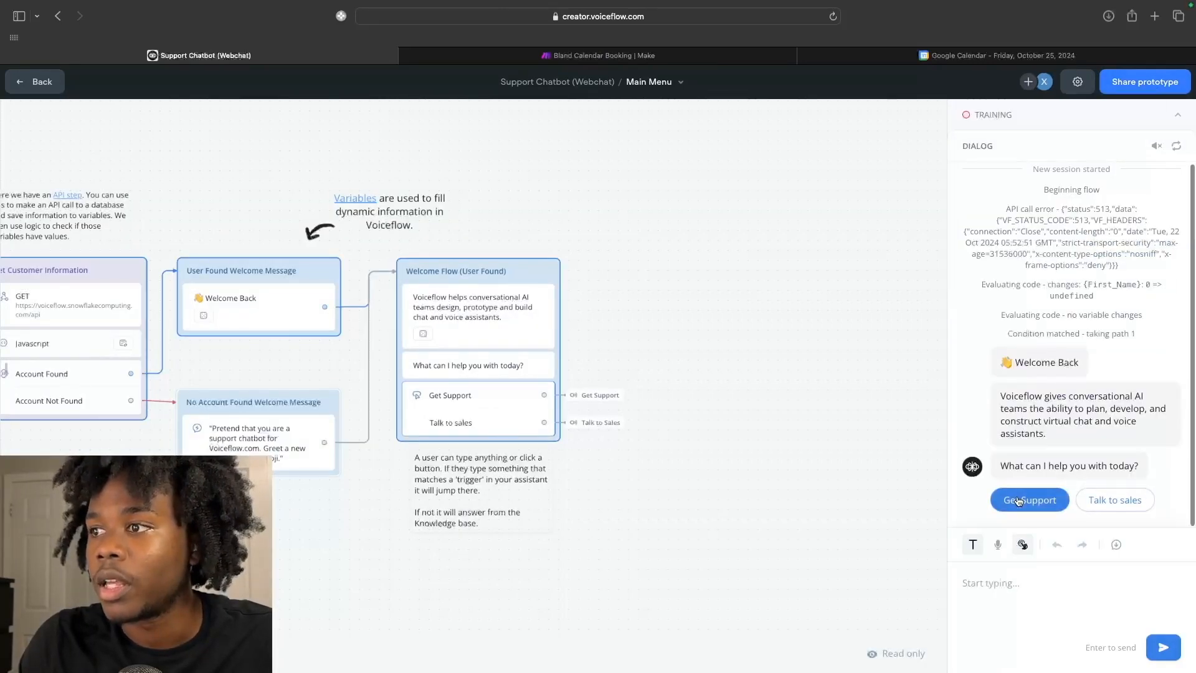
In the test chat, choose Talk to sales and send 'October 23rd 3:00pm' to book the meeting.
{"action": "left_click", "coordinate": [1115, 500]}
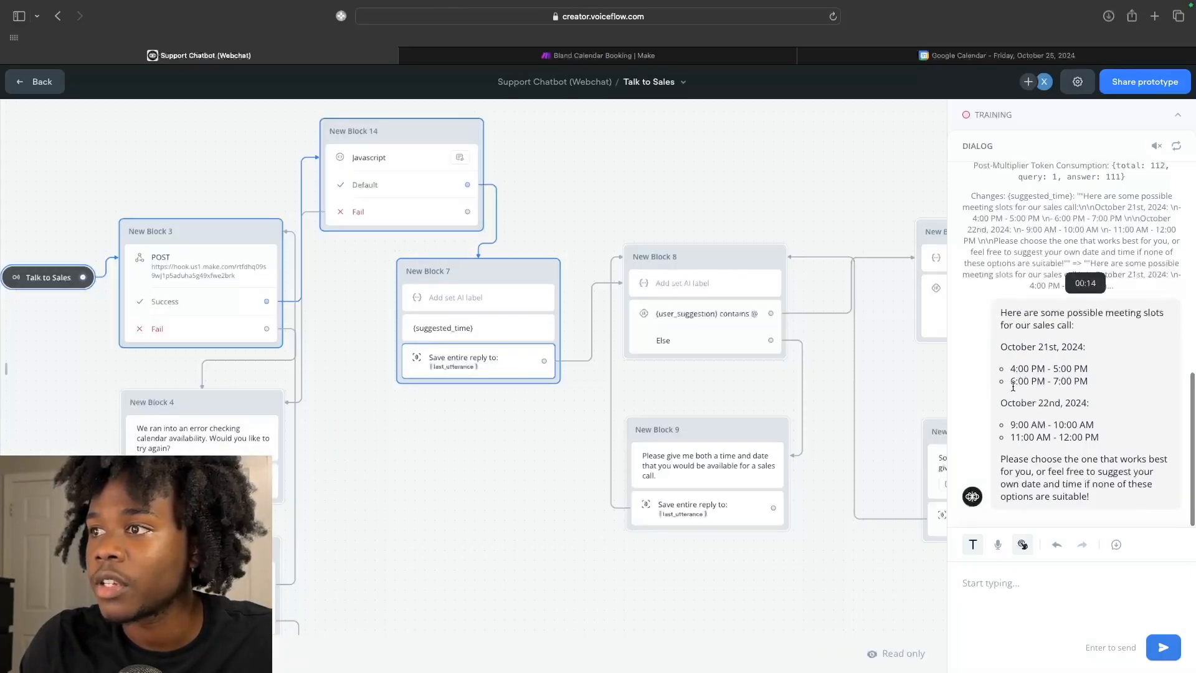
{"action": "left_click", "coordinate": [1005, 586]}
{"action": "type", "text": "Oc"}
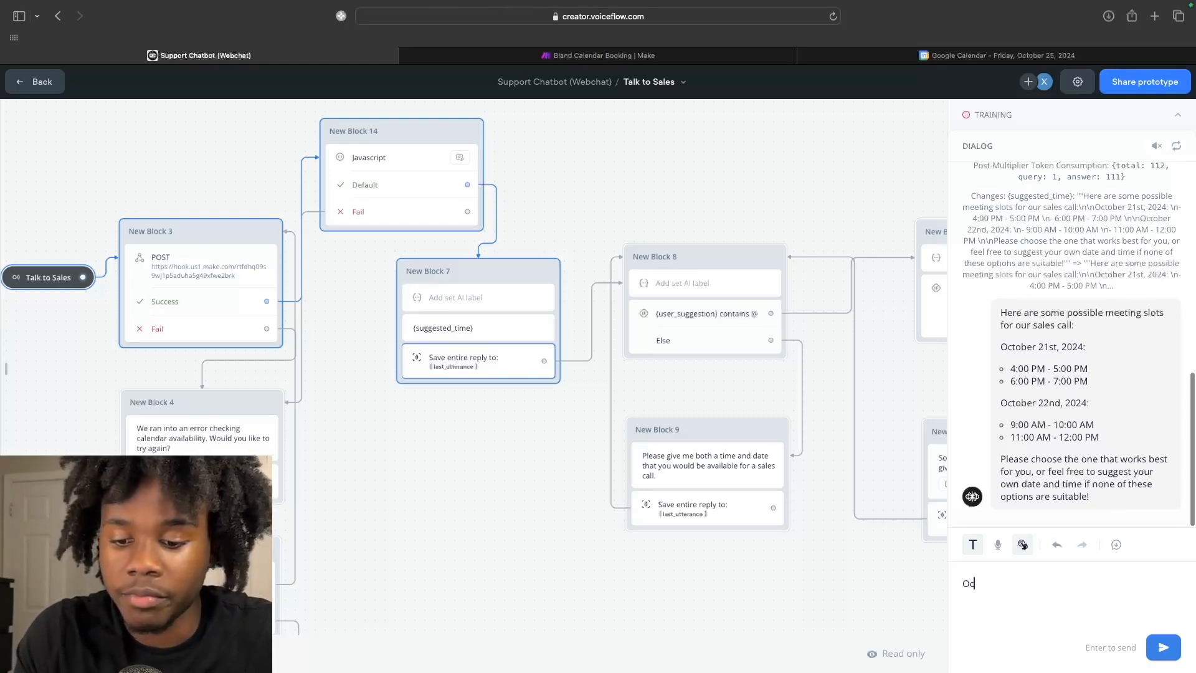
{"action": "type", "text": "tober 23rd"}
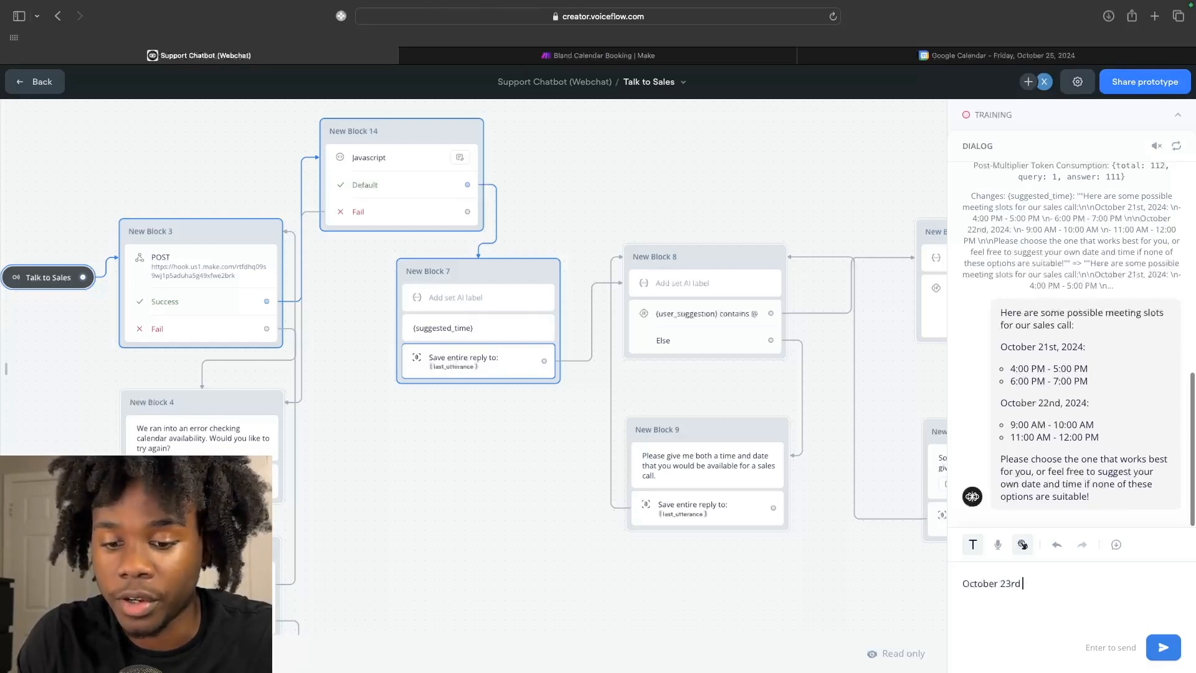
{"action": "type", "text": " #"}
{"action": "type", "text": ":00pm"}
{"action": "left_click", "coordinate": [1157, 648]}
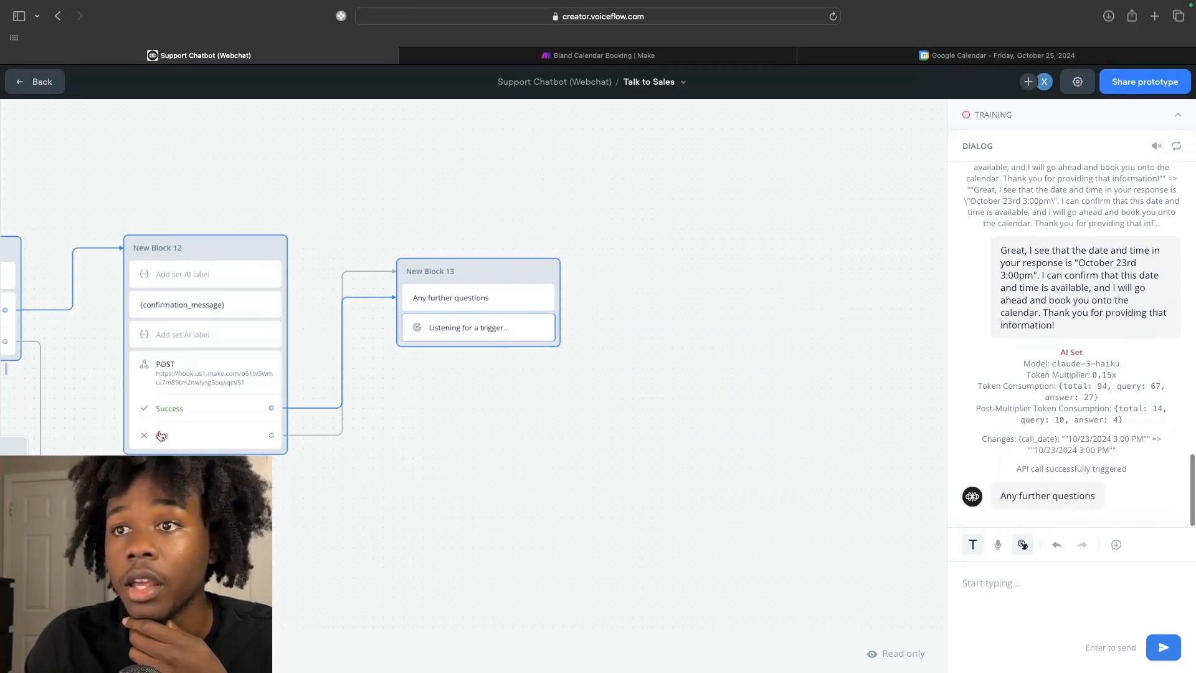
{"action": "scroll", "coordinate": [179, 414], "scroll_direction": "left", "scroll_amount": 7}
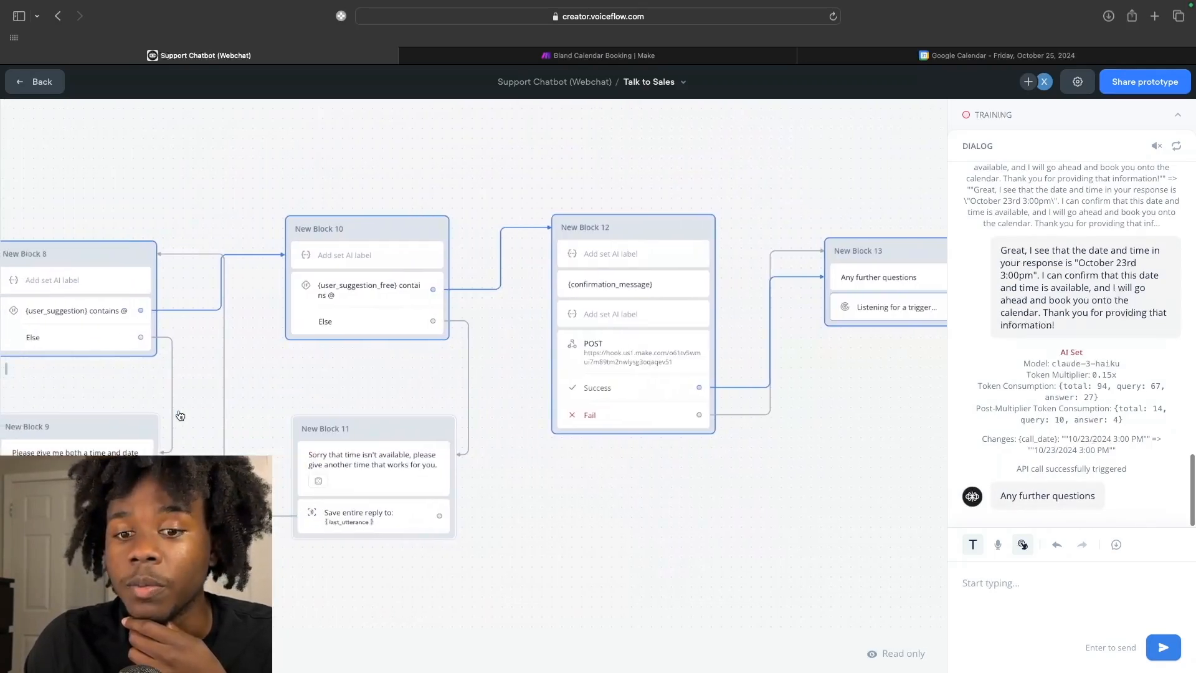
{"action": "scroll", "coordinate": [180, 415], "scroll_direction": "down", "scroll_amount": 3}
Confirm the Sales meeting on Wednesday October 23 at 3–4pm in Google Calendar, then return to Voiceflow.
{"action": "left_click", "coordinate": [924, 56]}
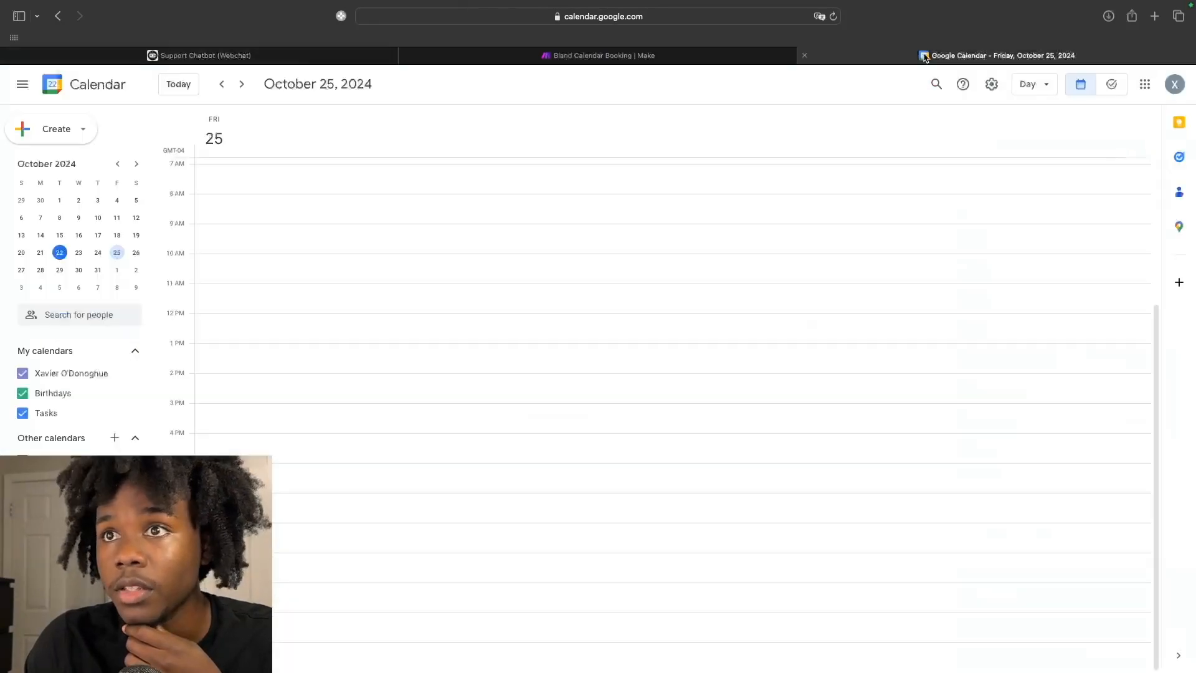
{"action": "left_click", "coordinate": [223, 85]}
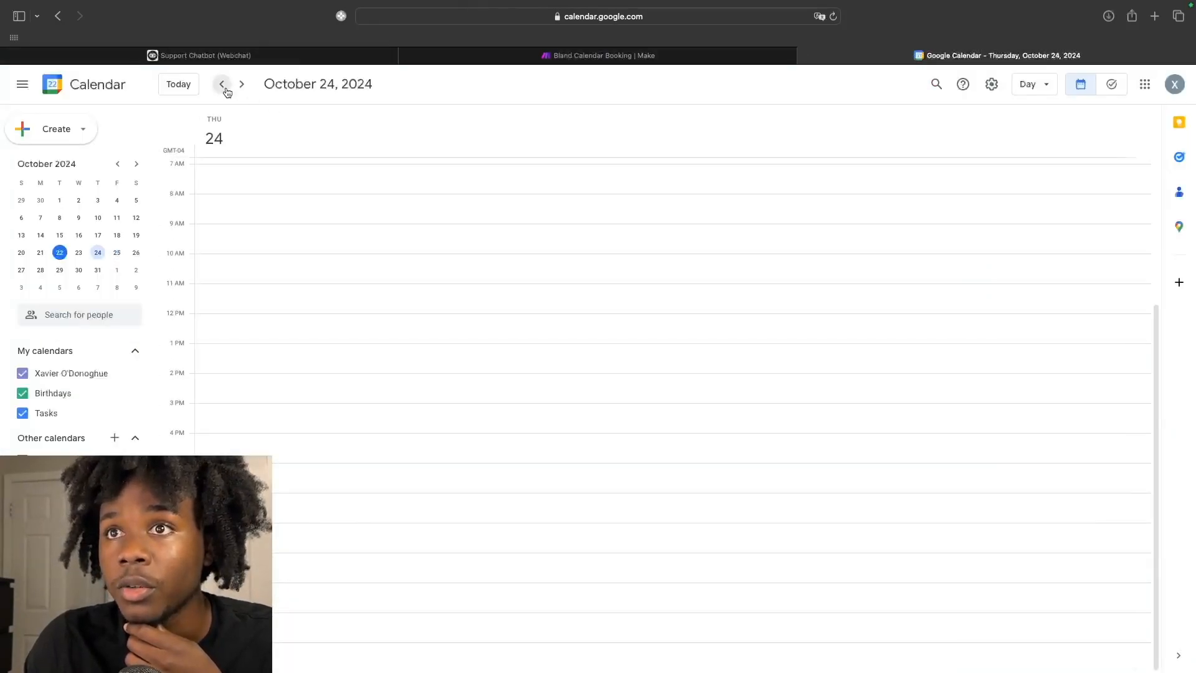
{"action": "left_click", "coordinate": [226, 91]}
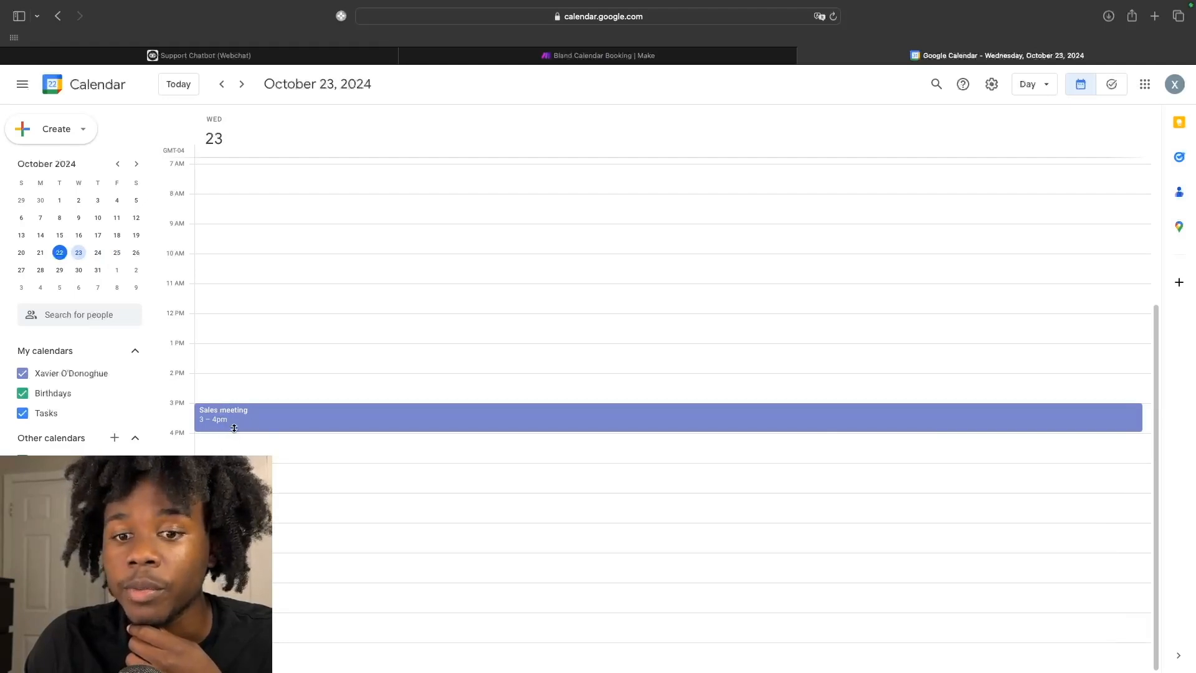
{"action": "left_click", "coordinate": [268, 62]}
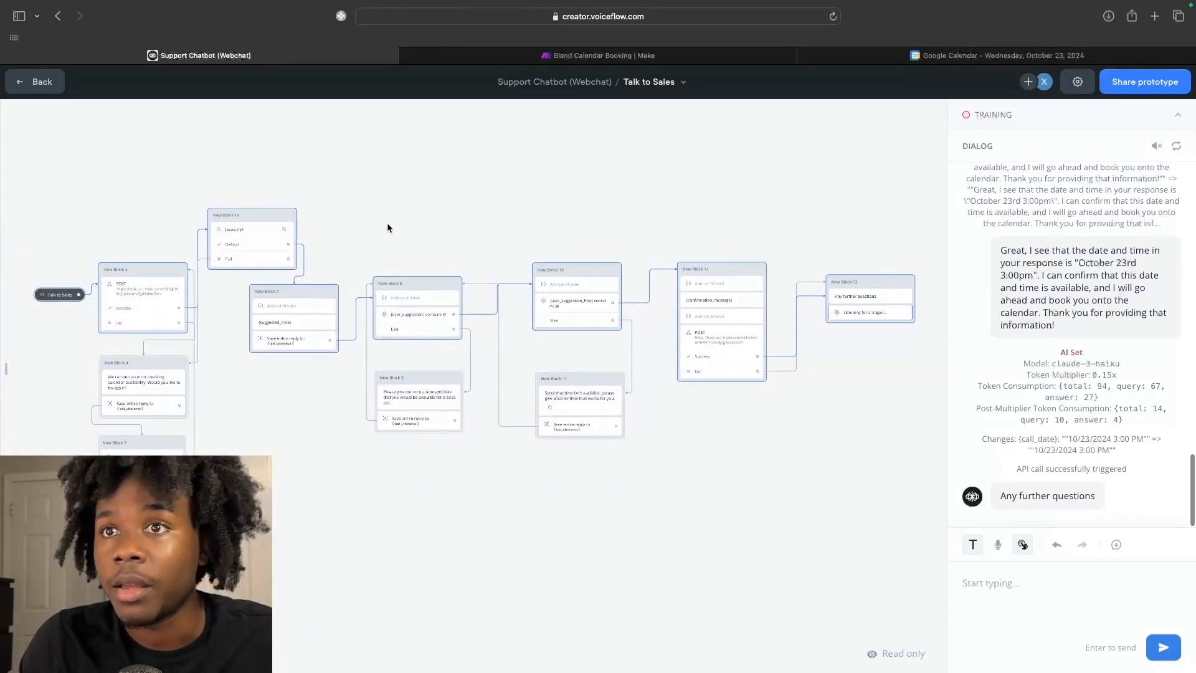
{"action": "scroll", "coordinate": [387, 225], "scroll_direction": "up", "scroll_amount": 2}
{"action": "scroll", "coordinate": [387, 224], "scroll_direction": "right", "scroll_amount": 1}
{"action": "scroll", "coordinate": [387, 224], "scroll_direction": "left", "scroll_amount": 1}
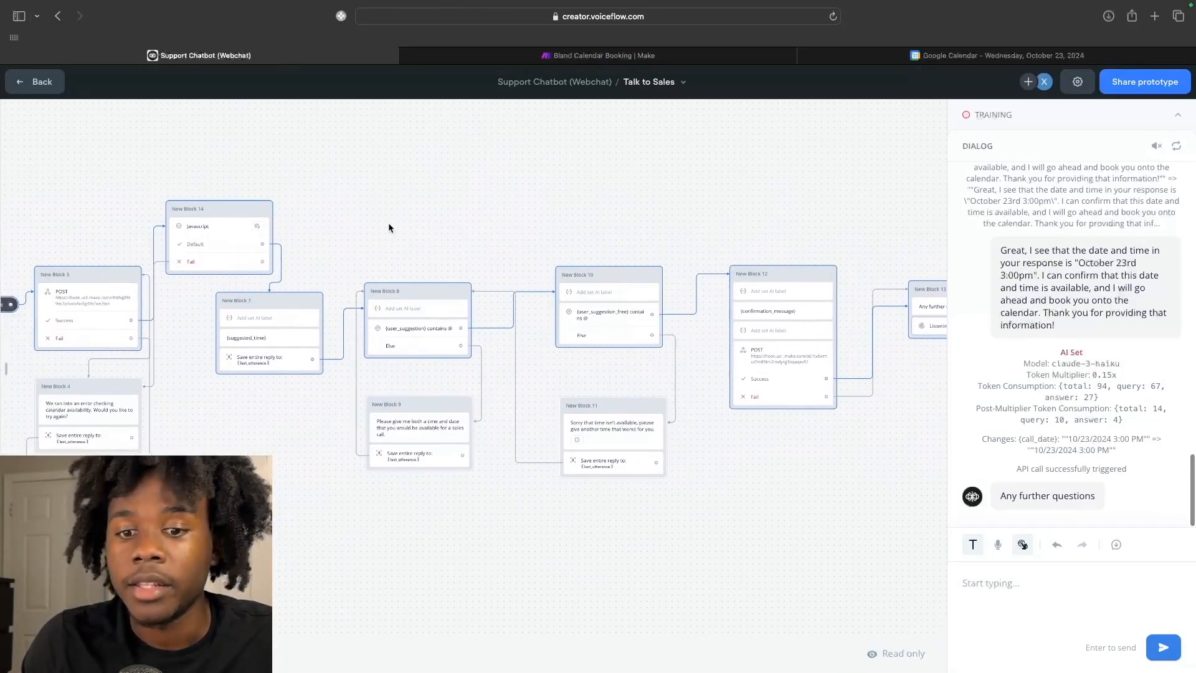
{"action": "scroll", "coordinate": [389, 227], "scroll_direction": "left", "scroll_amount": 1}
{"action": "scroll", "coordinate": [389, 227], "scroll_direction": "right", "scroll_amount": 1}
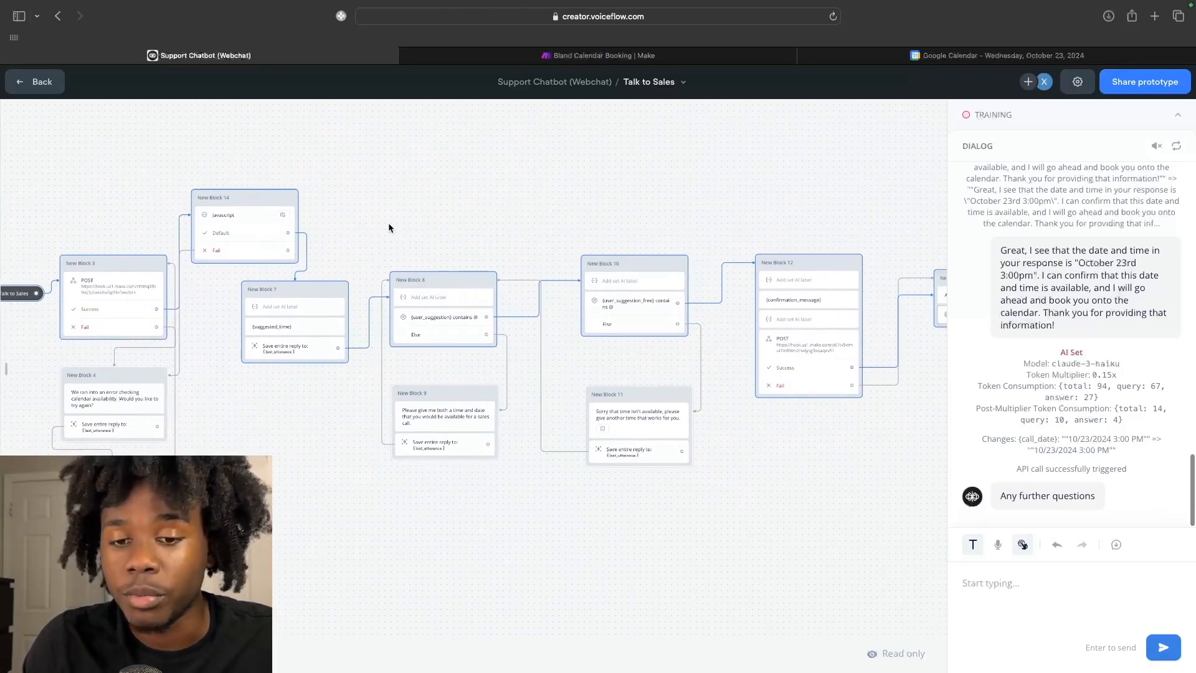
{"action": "scroll", "coordinate": [388, 227], "scroll_direction": "right", "scroll_amount": 1}
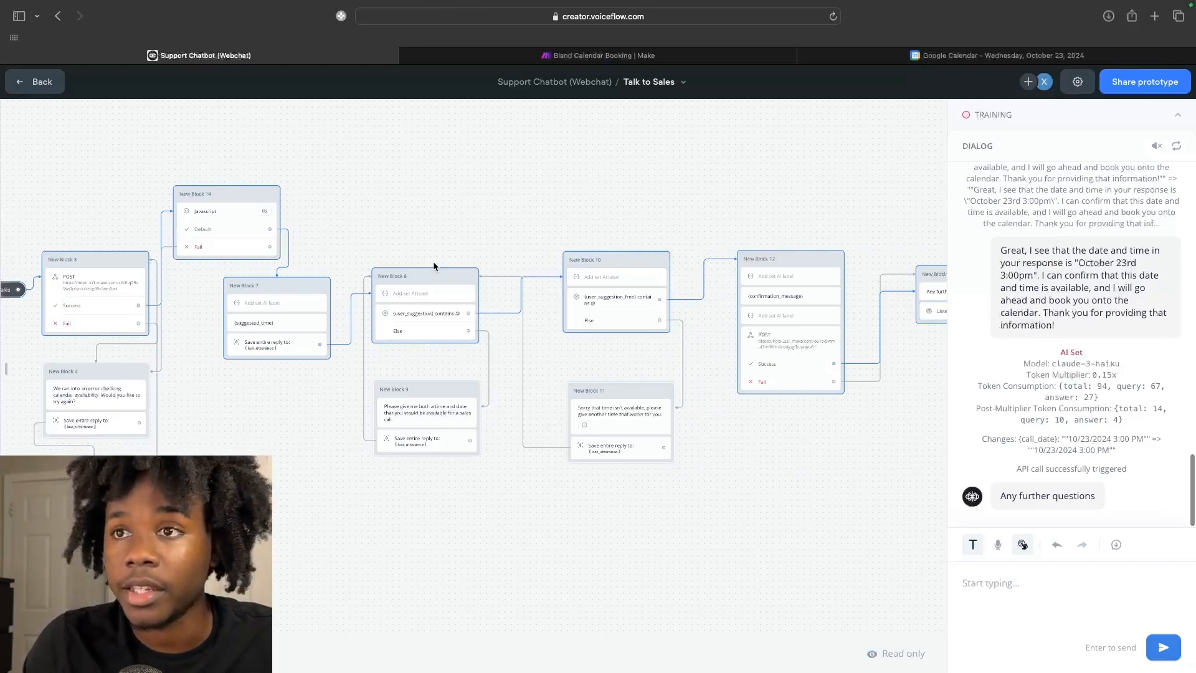
{"action": "scroll", "coordinate": [434, 267], "scroll_direction": "right", "scroll_amount": 2}
{"action": "scroll", "coordinate": [434, 266], "scroll_direction": "left", "scroll_amount": 1}
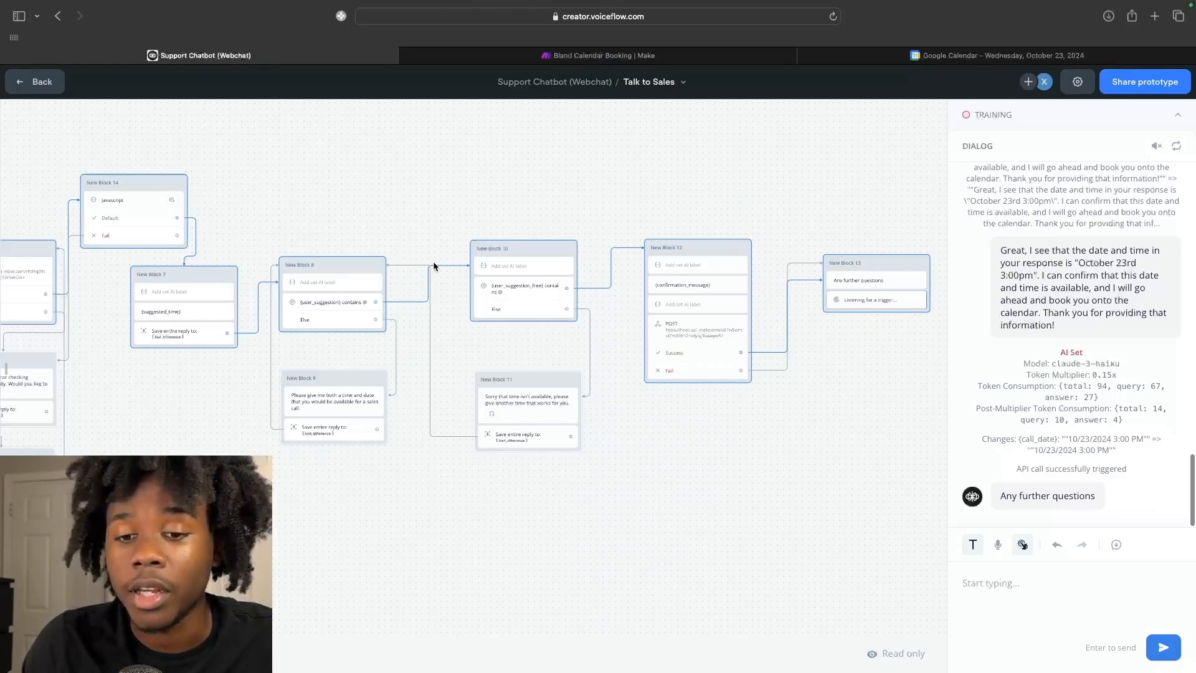
{"action": "scroll", "coordinate": [432, 260], "scroll_direction": "left", "scroll_amount": 3}
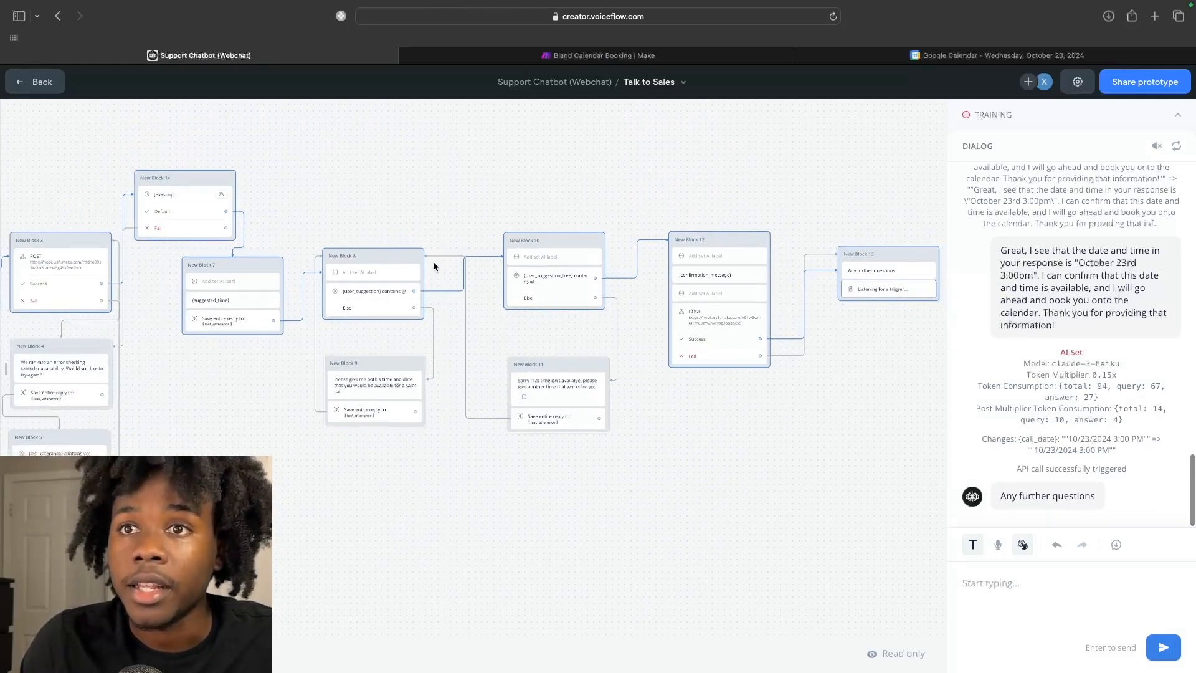